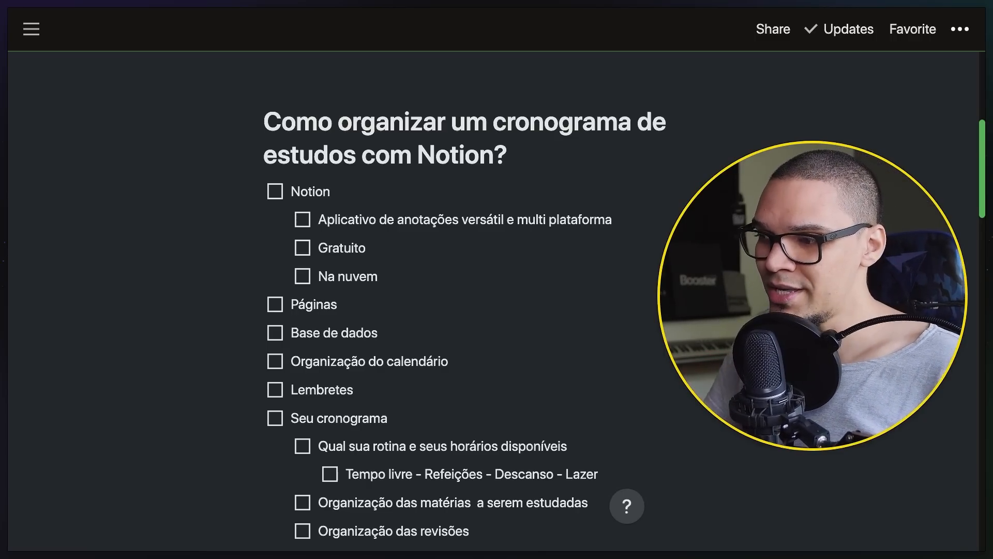
click(503, 219)
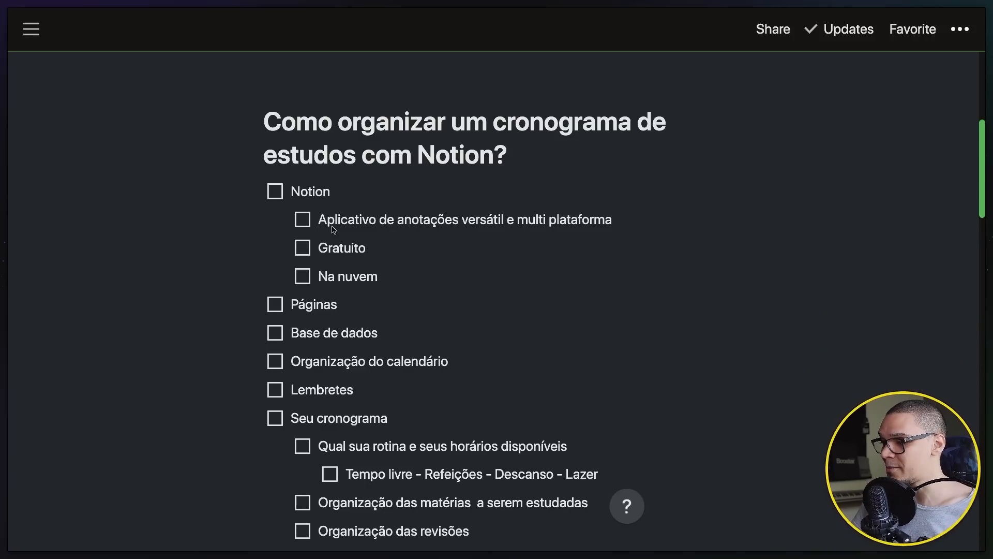
click(320, 276)
click(435, 274)
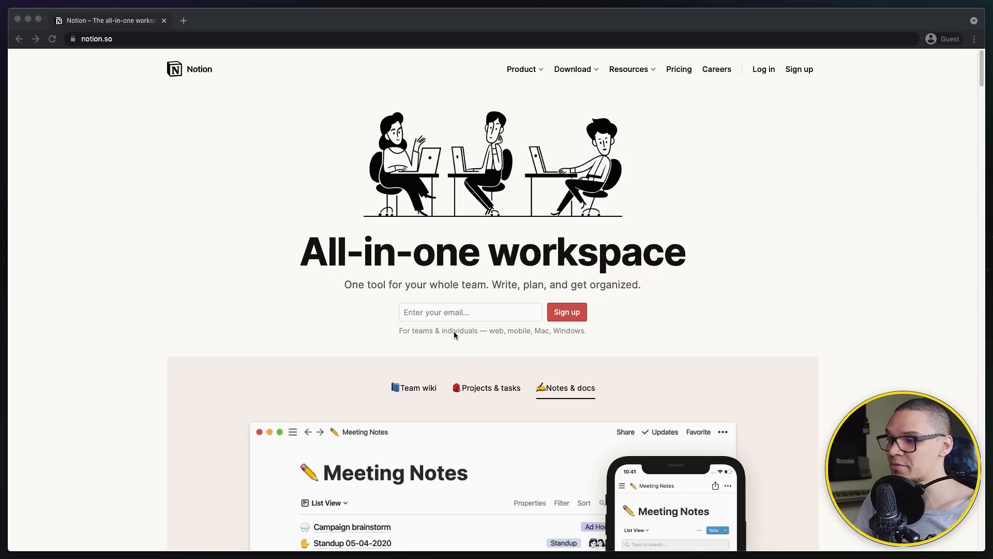
Step: Look over the notion.so home page, from the product previews to the overview of uses for each team
click(448, 311)
scroll(449, 297, down, 5)
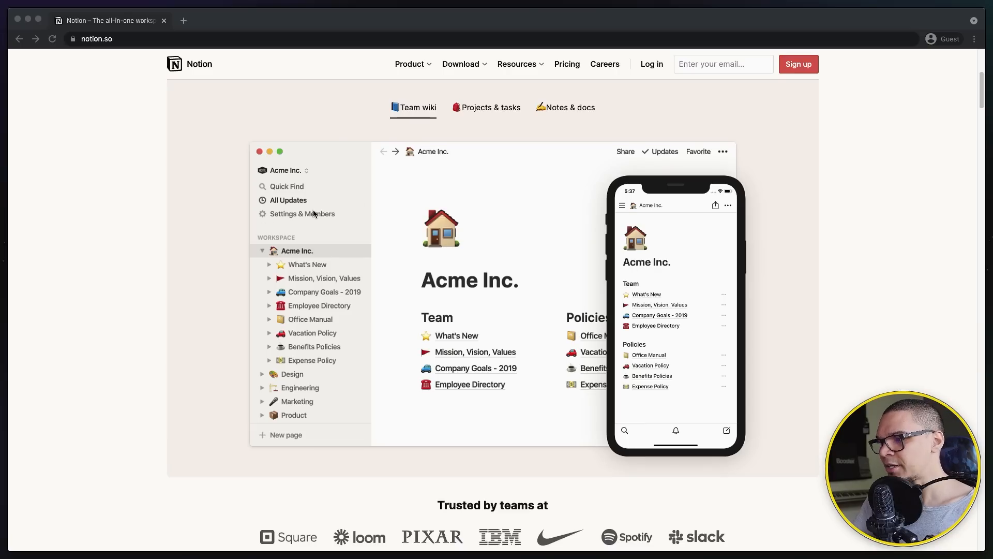
scroll(314, 214, down, 1)
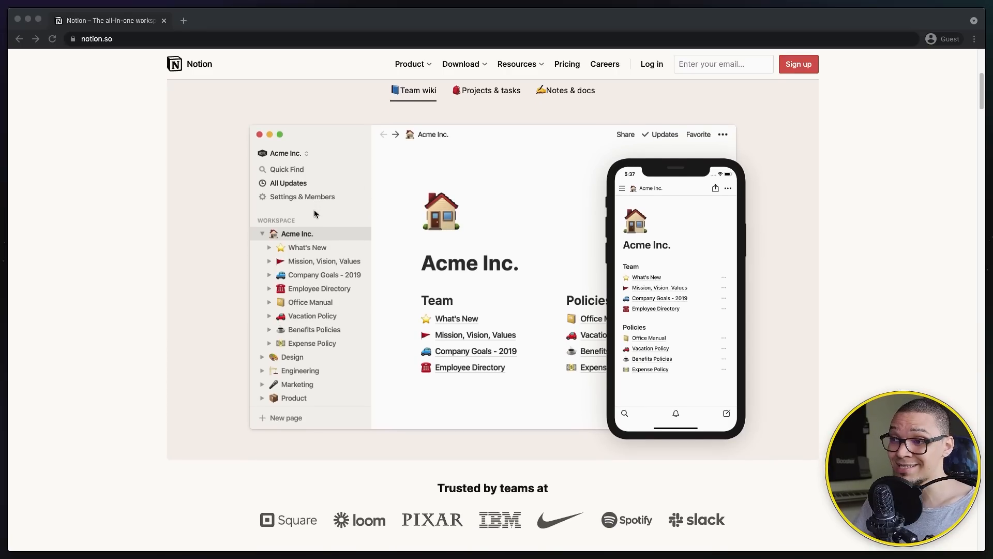
click(108, 38)
click(174, 175)
scroll(174, 174, down, 2)
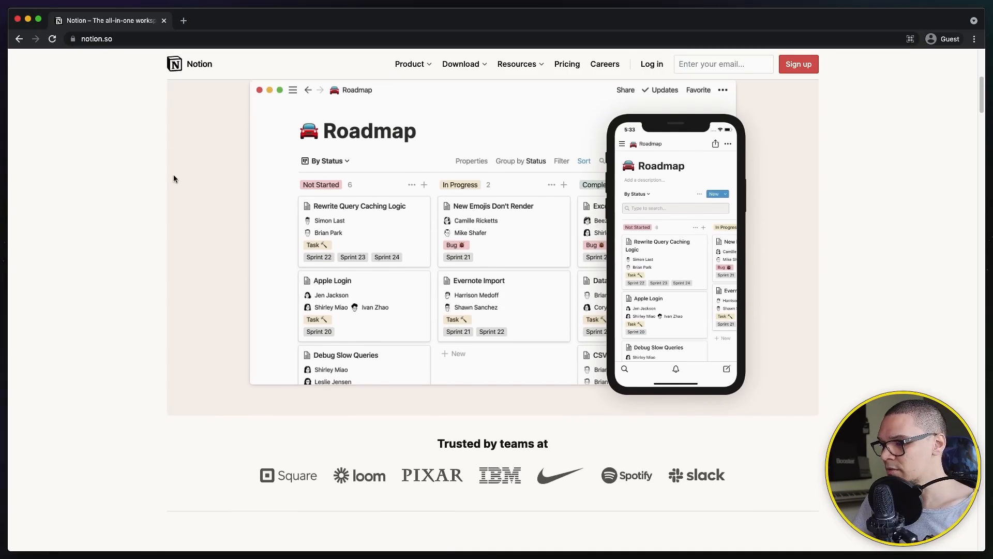
scroll(170, 178, down, 8)
scroll(424, 323, down, 5)
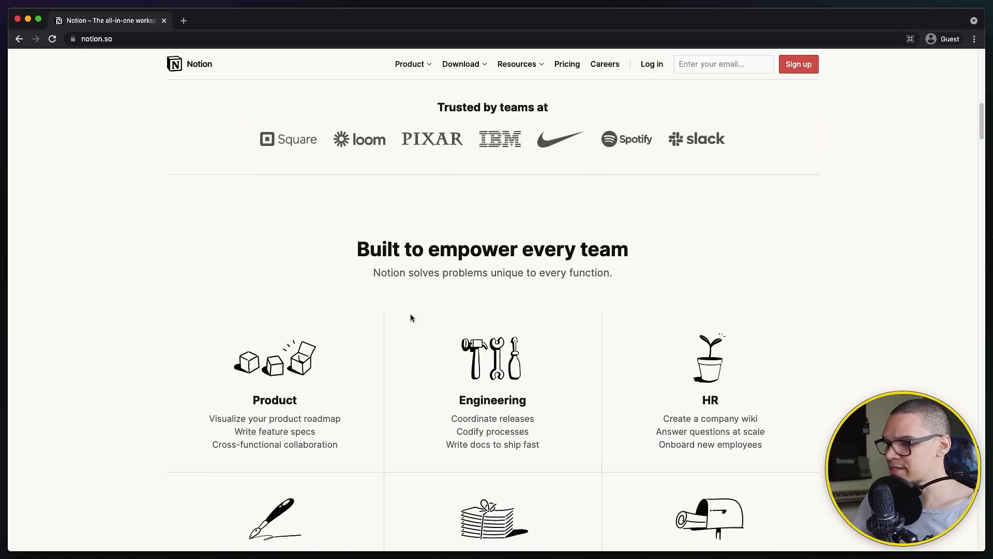
scroll(407, 313, down, 5)
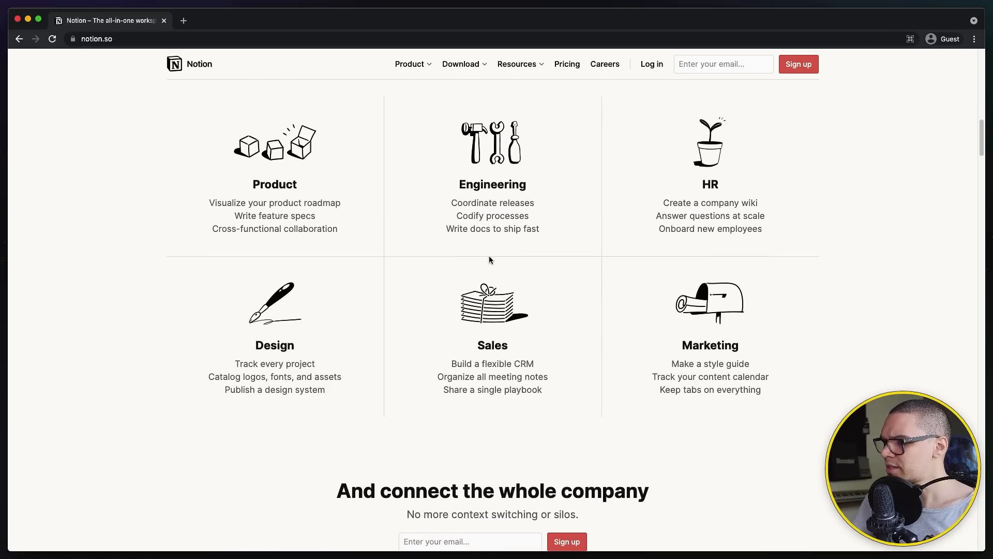
scroll(489, 256, down, 15)
Step: Examine the Team wiki section of the home page and its example workspace pages
scroll(316, 277, up, 4)
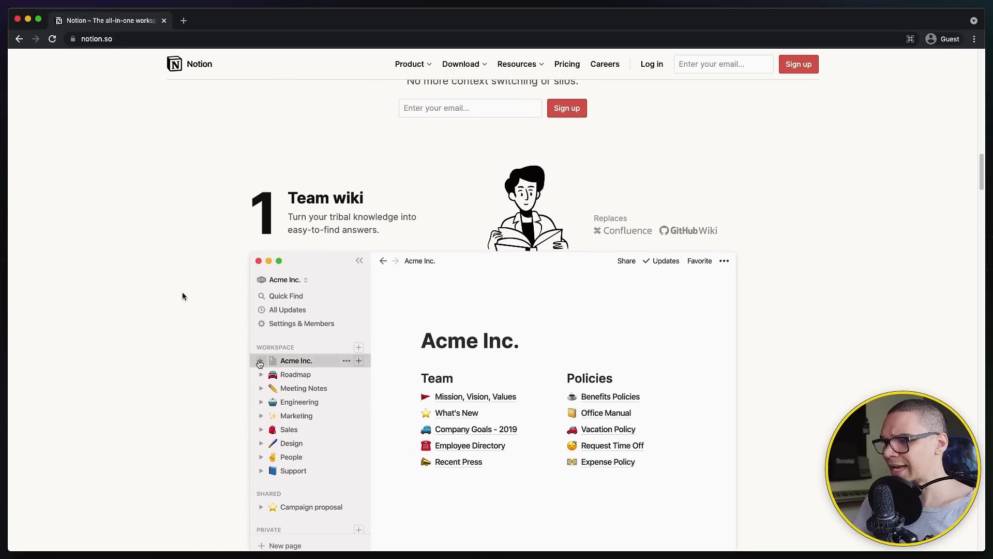
scroll(128, 284, down, 1)
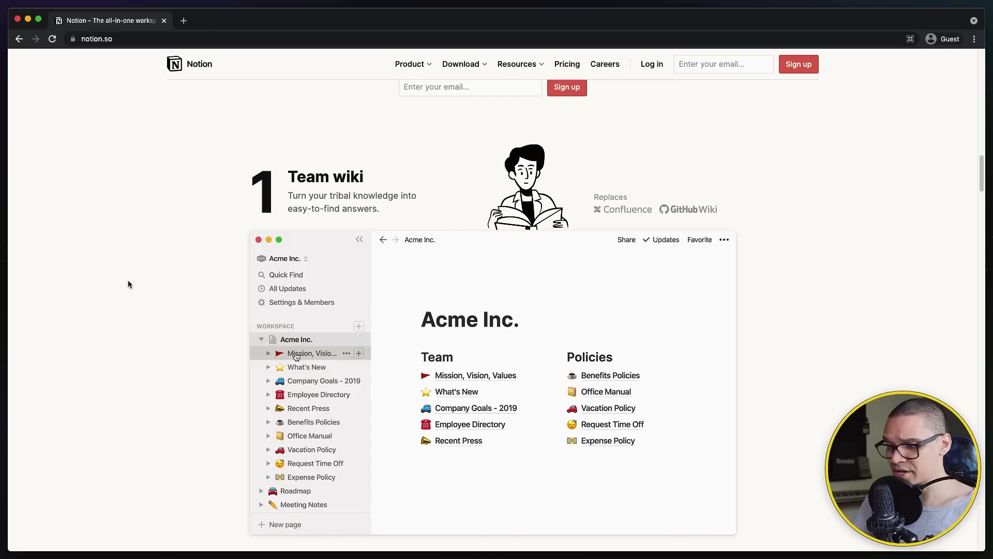
scroll(128, 284, down, 1)
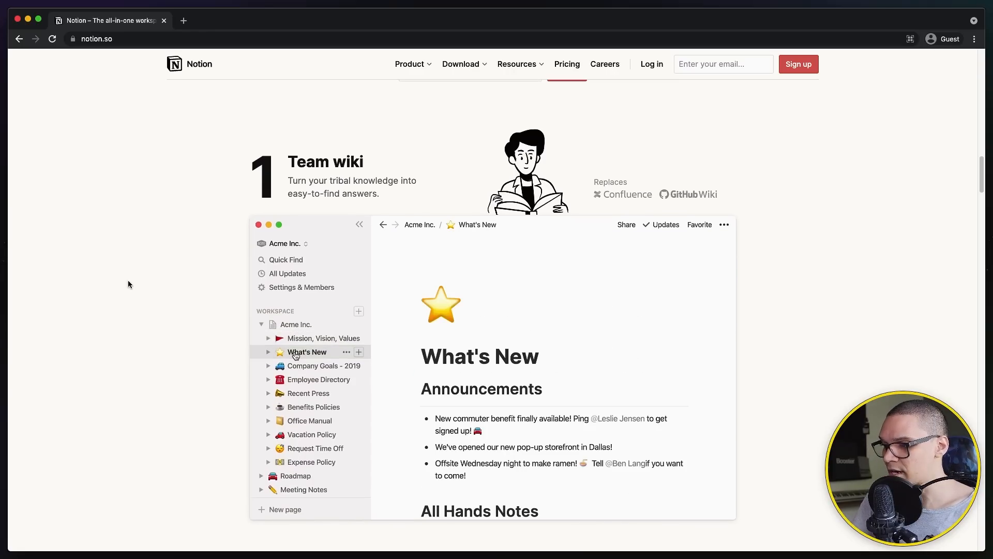
scroll(128, 283, down, 2)
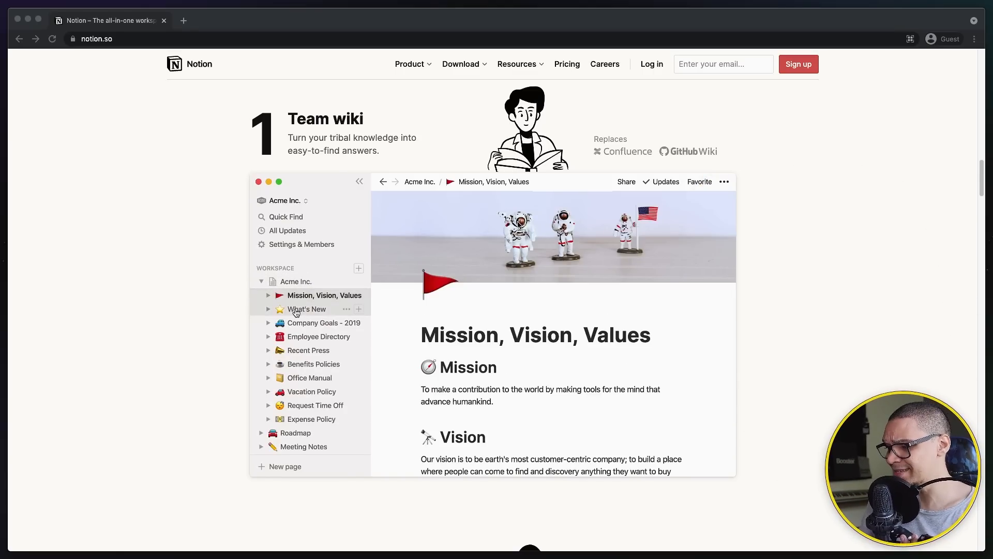
scroll(519, 223, down, 2)
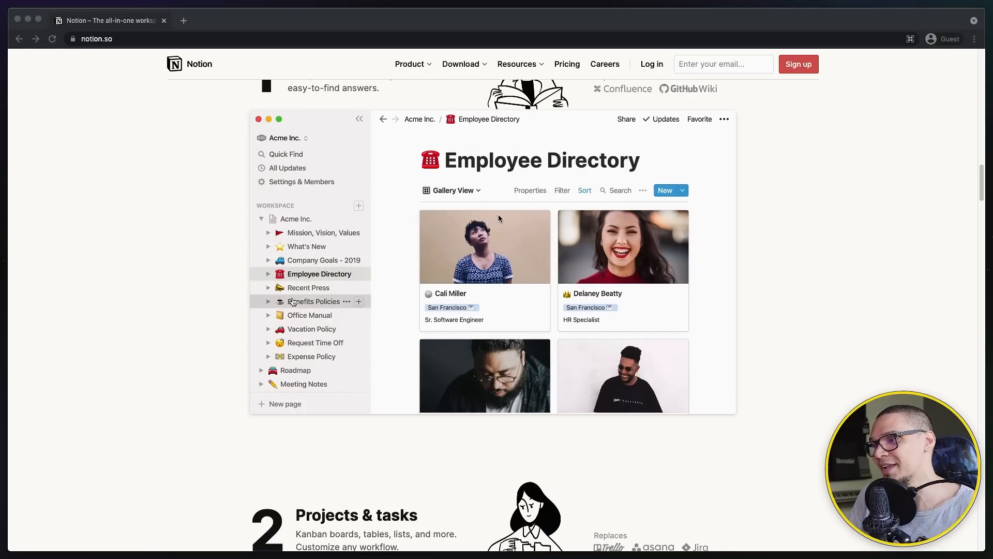
scroll(503, 226, down, 1)
Step: Examine the Projects & tasks and Notes & docs sections of the home page, comparing them with the Team wiki example
scroll(502, 226, down, 8)
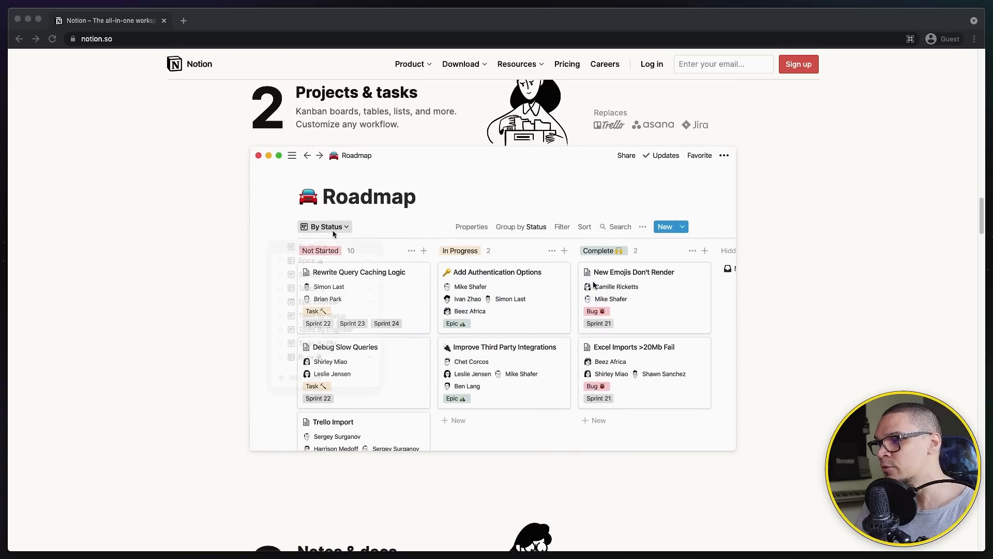
scroll(254, 153, up, 3)
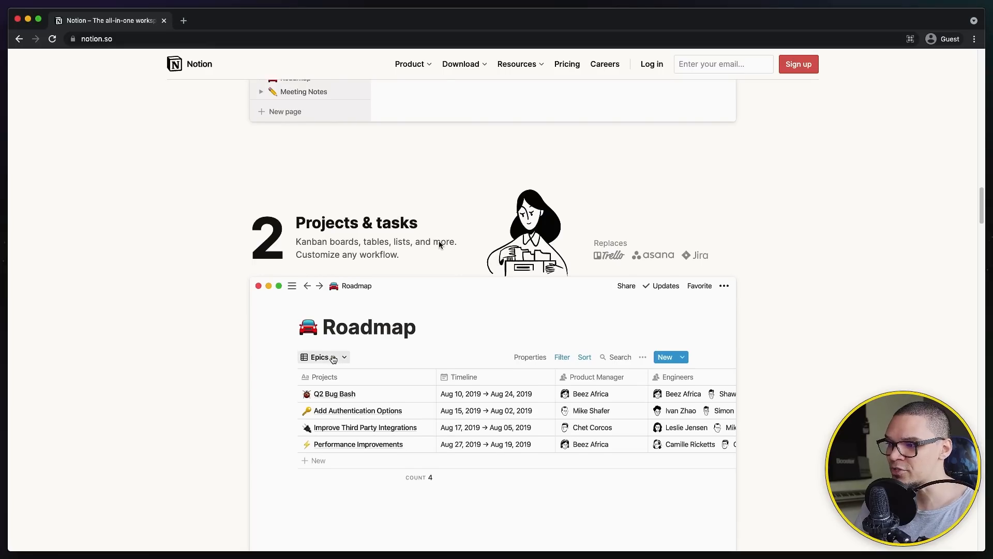
scroll(346, 235, up, 10)
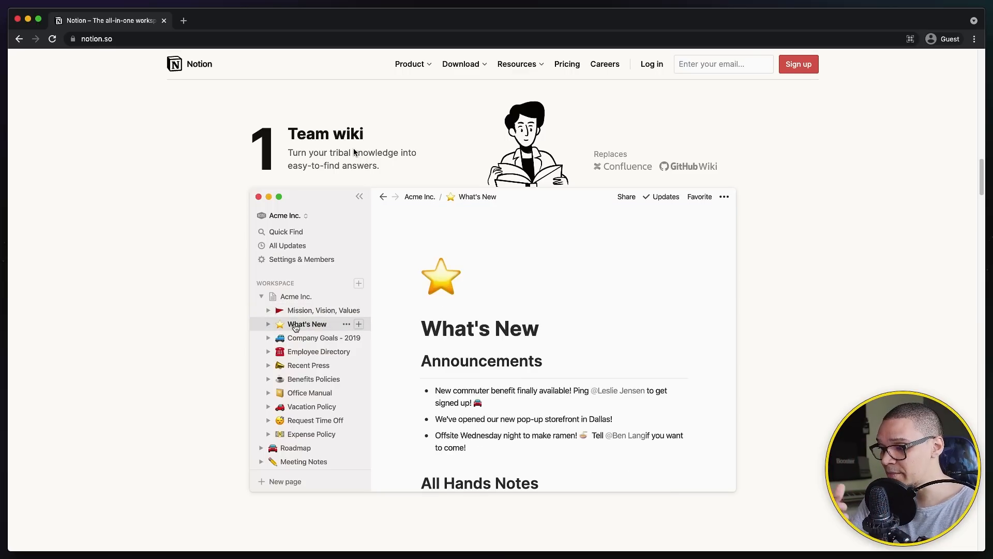
scroll(389, 154, down, 2)
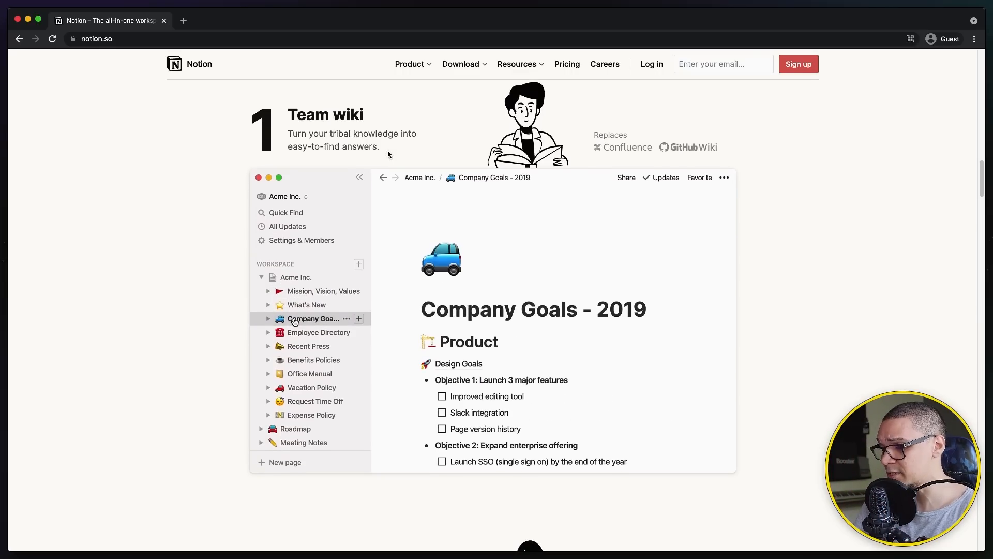
scroll(389, 155, down, 15)
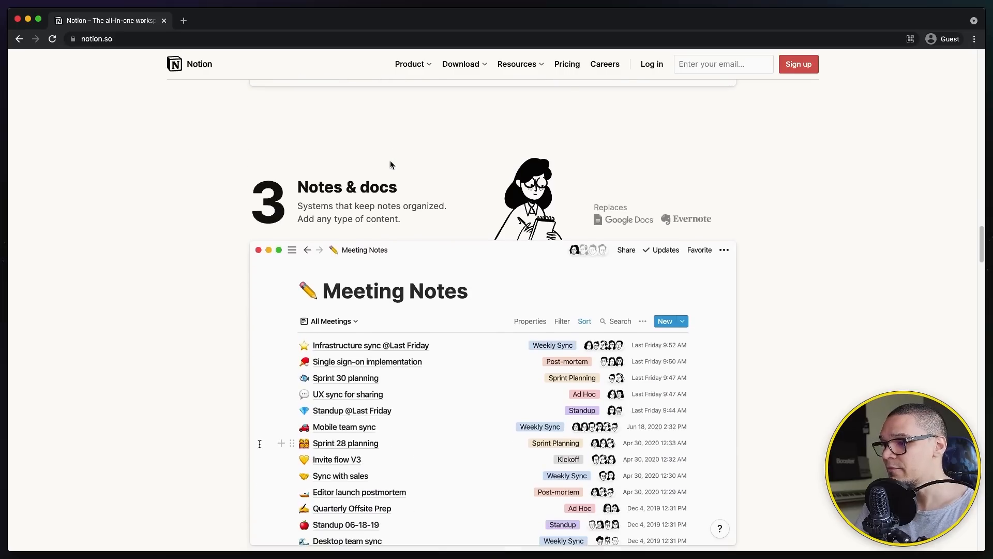
scroll(390, 164, down, 3)
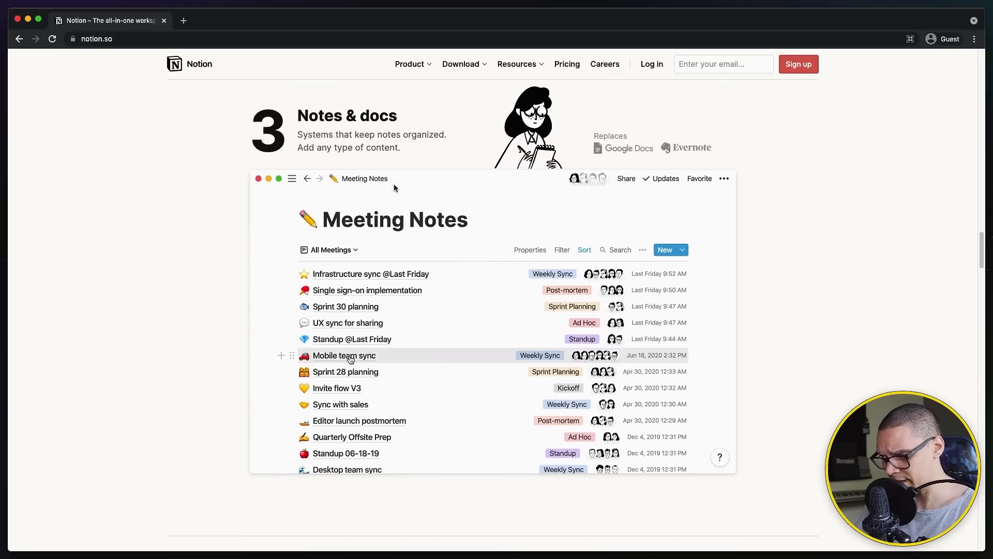
scroll(393, 184, down, 10)
scroll(400, 183, up, 15)
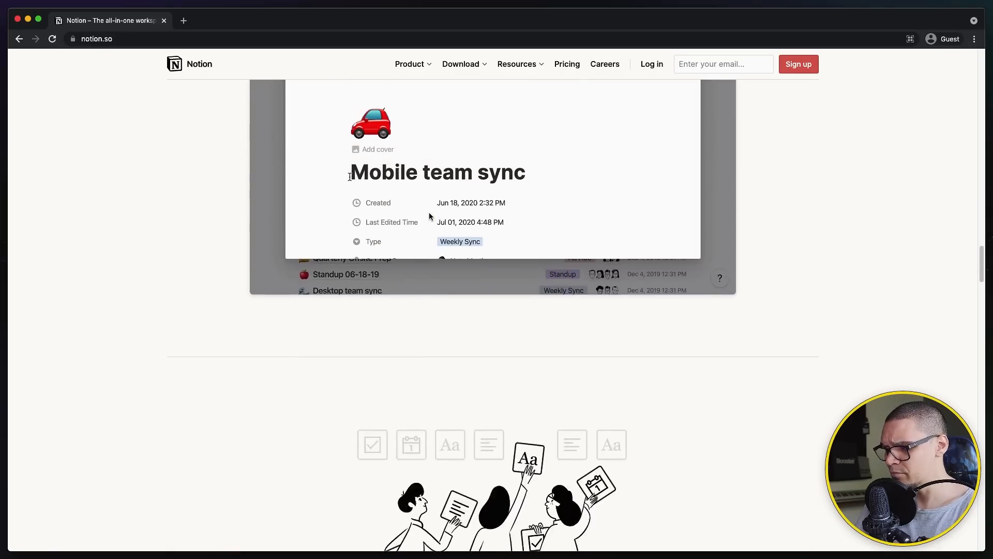
scroll(414, 238, up, 20)
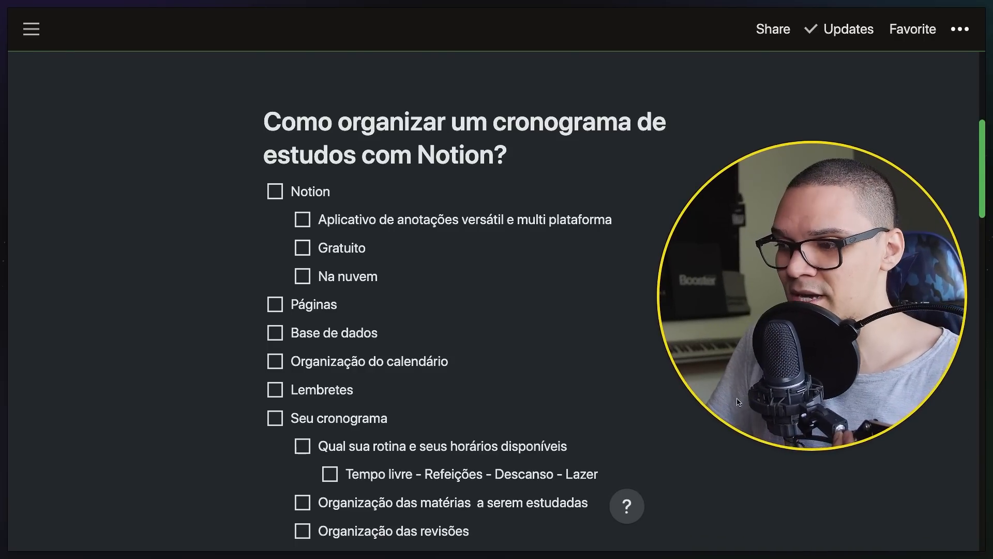
scroll(568, 251, down, 1)
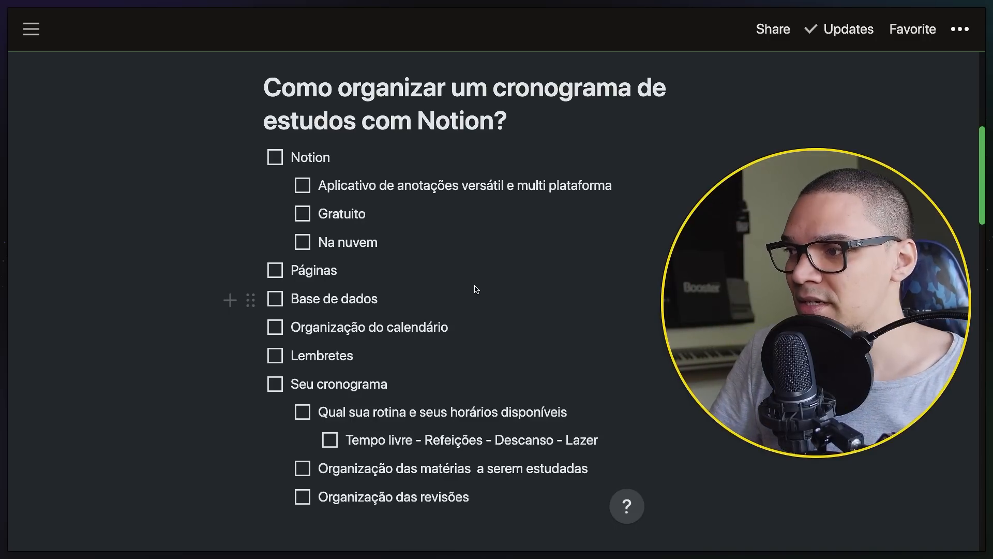
scroll(455, 248, up, 1)
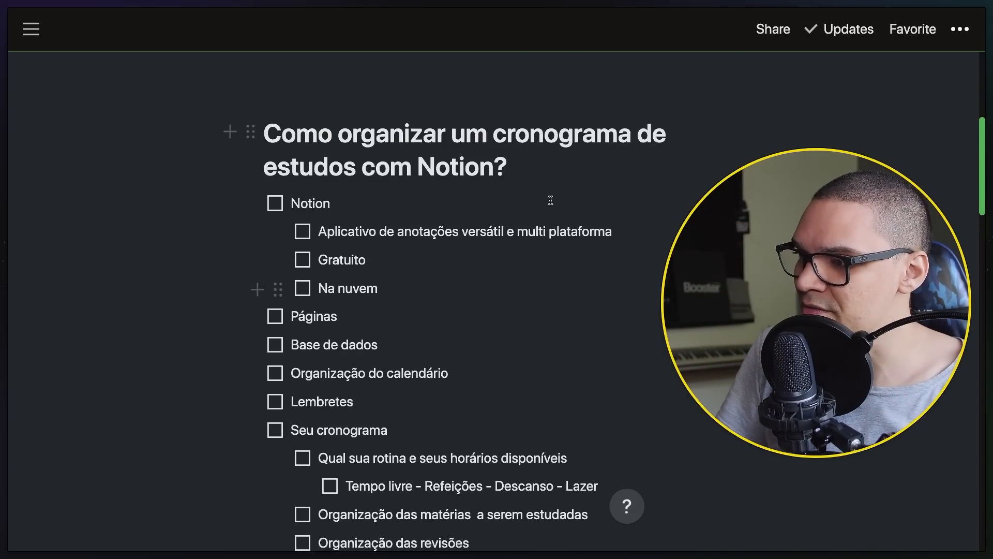
click(414, 285)
scroll(416, 285, down, 1)
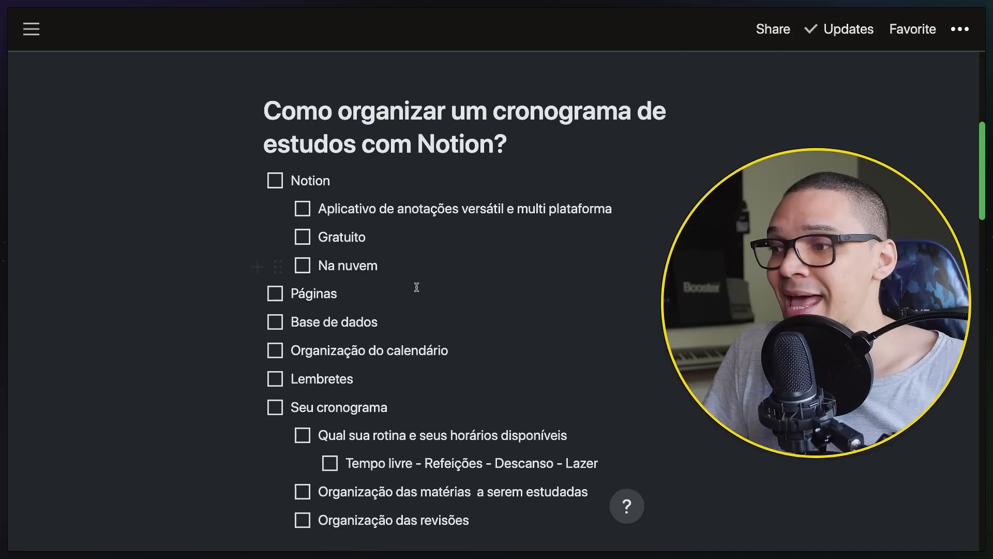
double_click(344, 323)
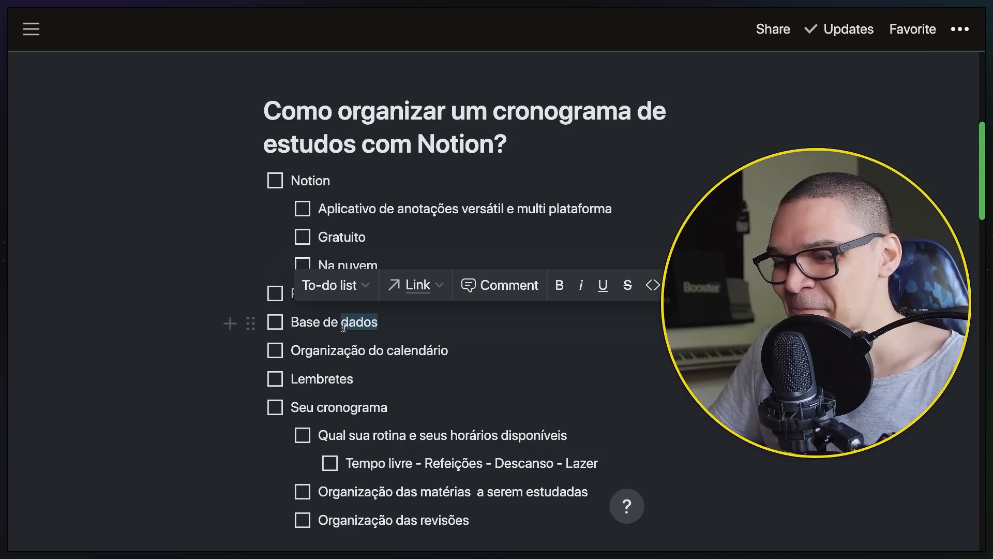
click(379, 327)
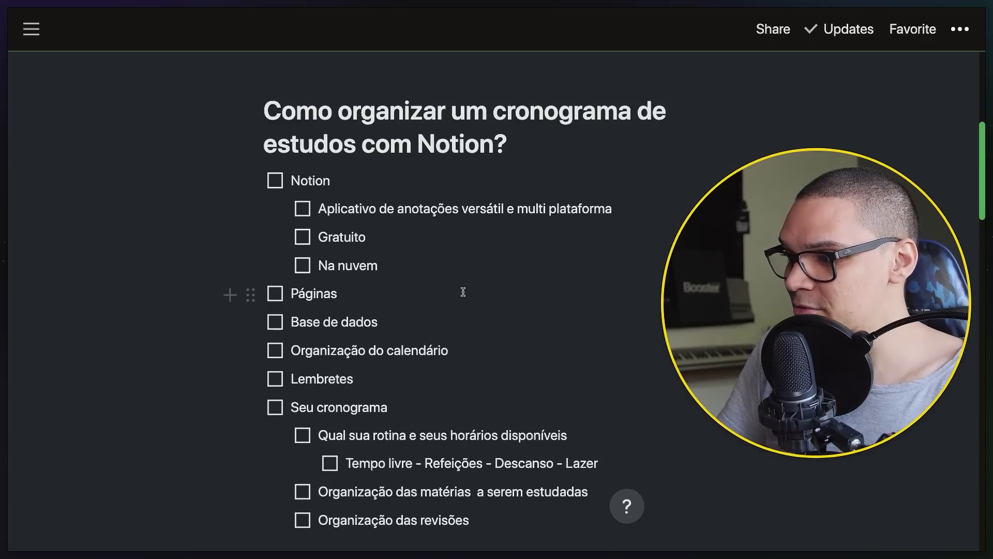
Step: Switch to the Notion desktop app and change from the Rocketseat workspace to the second one listed, on the Personal Plan
mouse_move(31, 30)
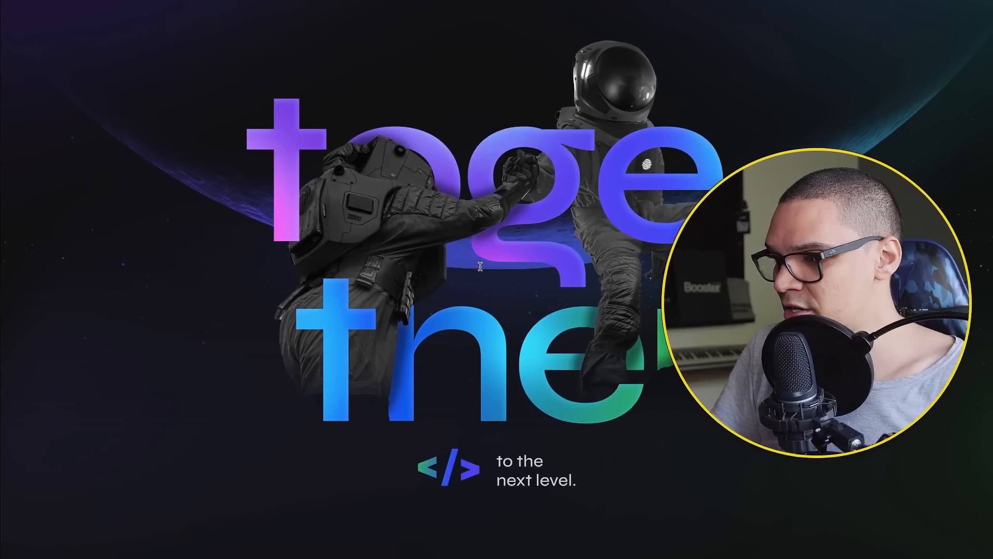
key(alt+space)
text(no)
key(Return)
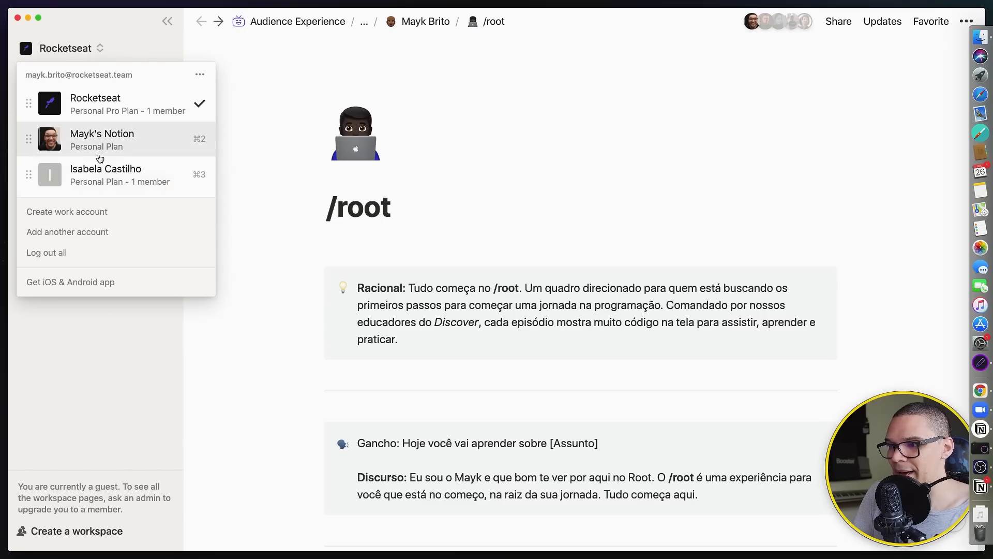
click(100, 155)
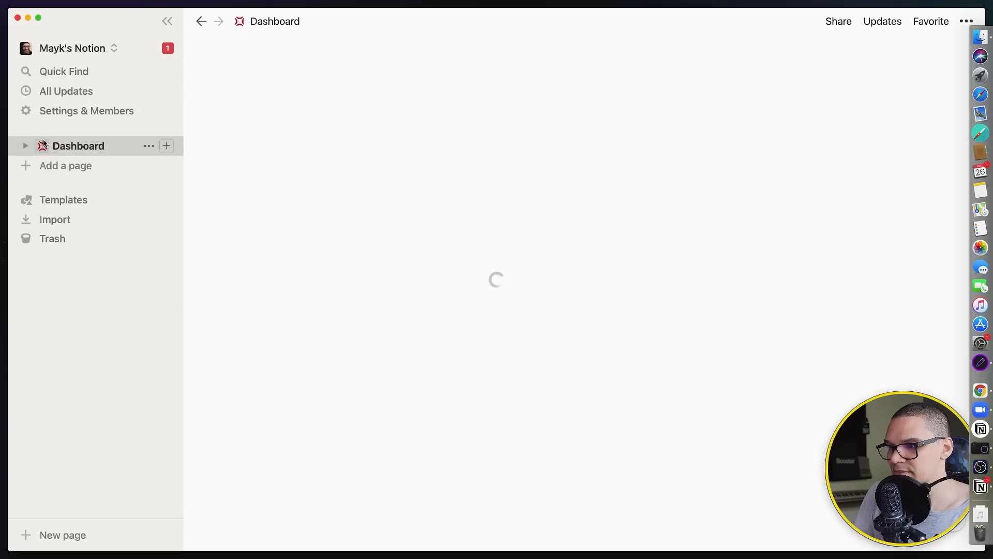
Step: Add a new untitled page to the workspace and look over the Task List preview in the template gallery
click(67, 166)
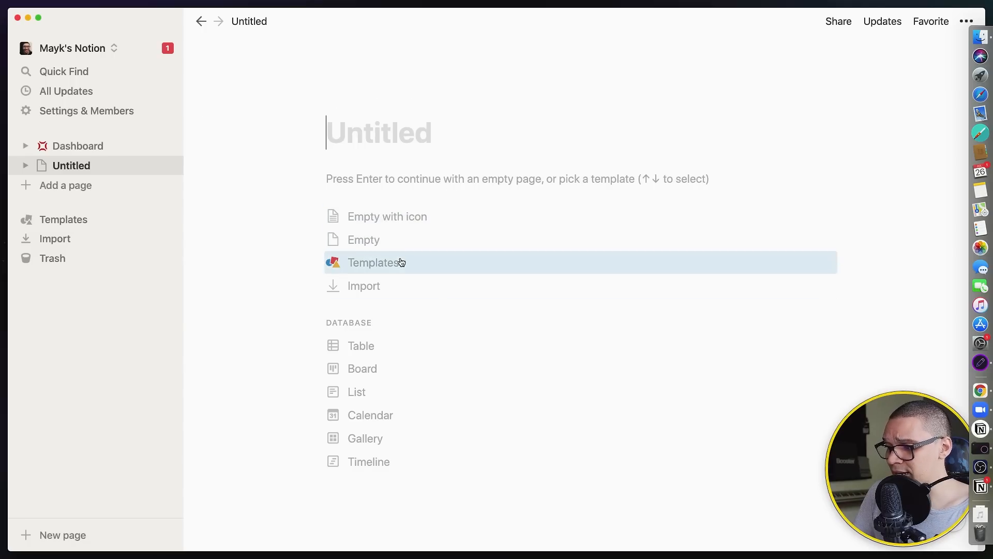
click(57, 221)
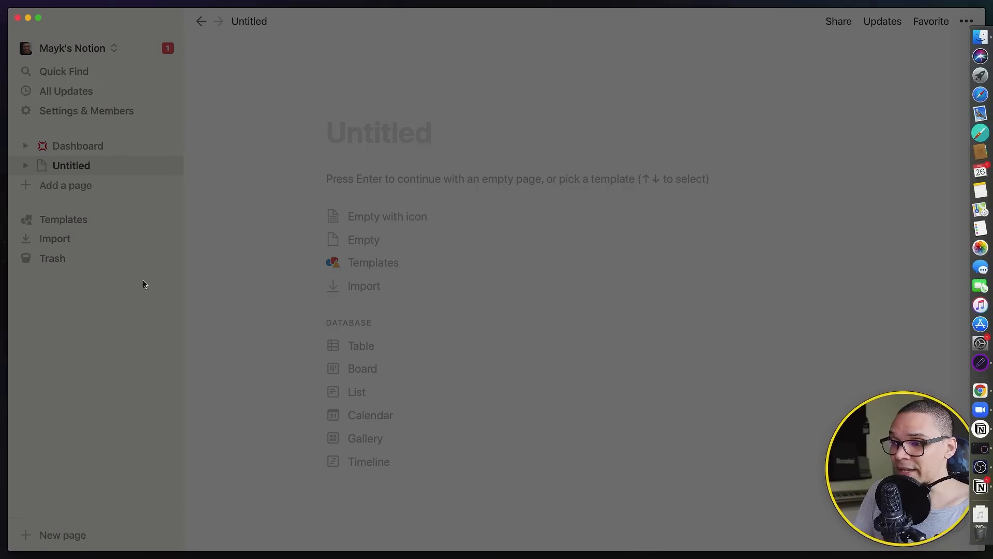
scroll(630, 159, down, 5)
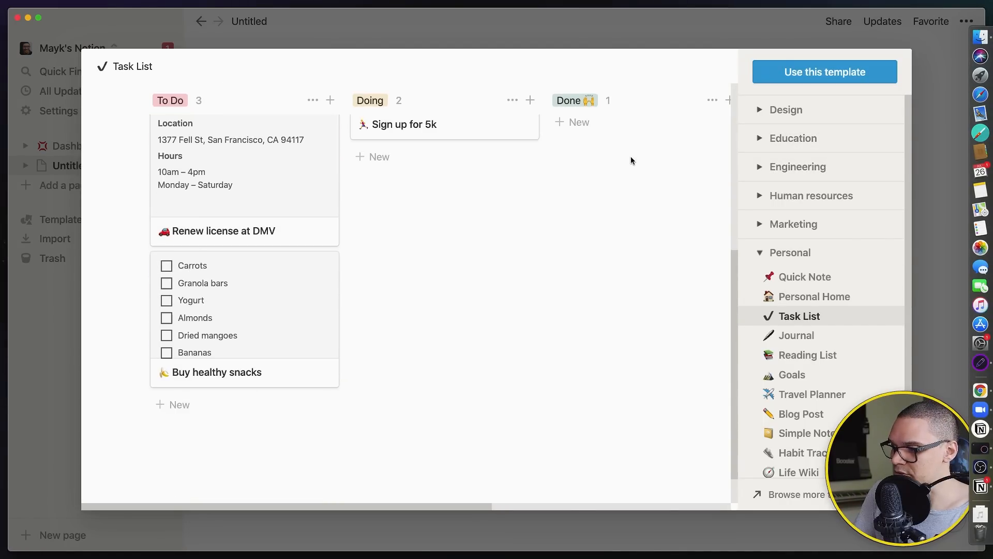
scroll(627, 178, up, 5)
click(24, 313)
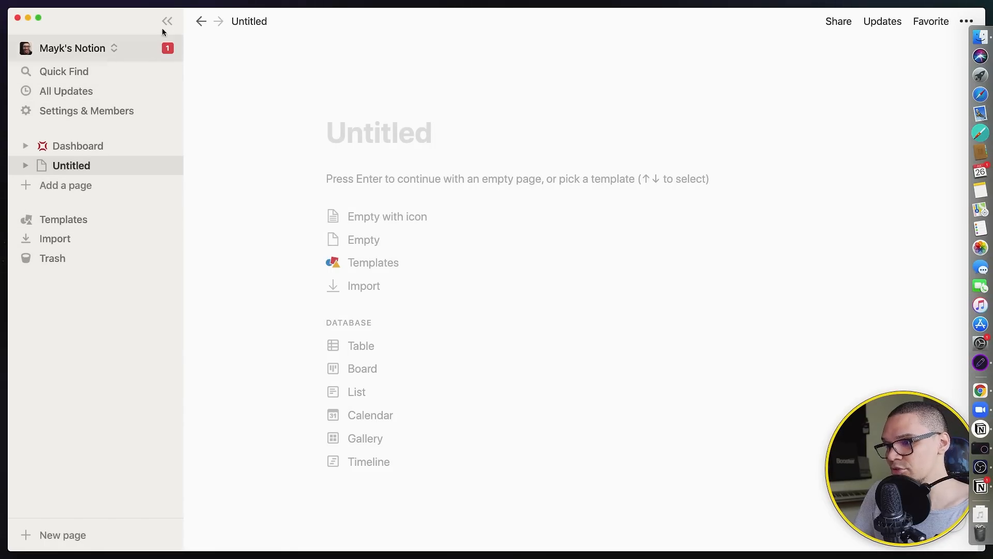
Step: View the available workspaces and account options, and open the workspace's Settings & Members
click(67, 55)
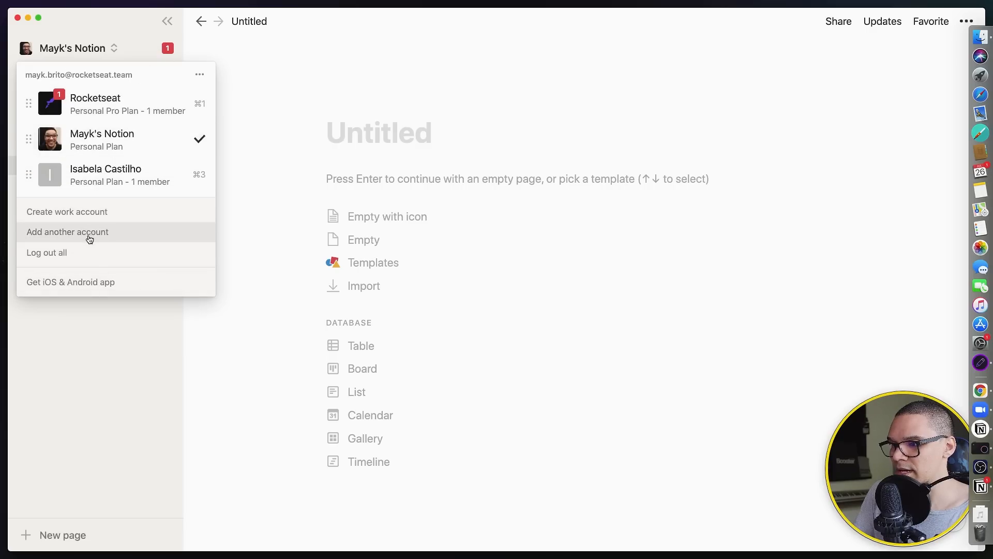
click(144, 29)
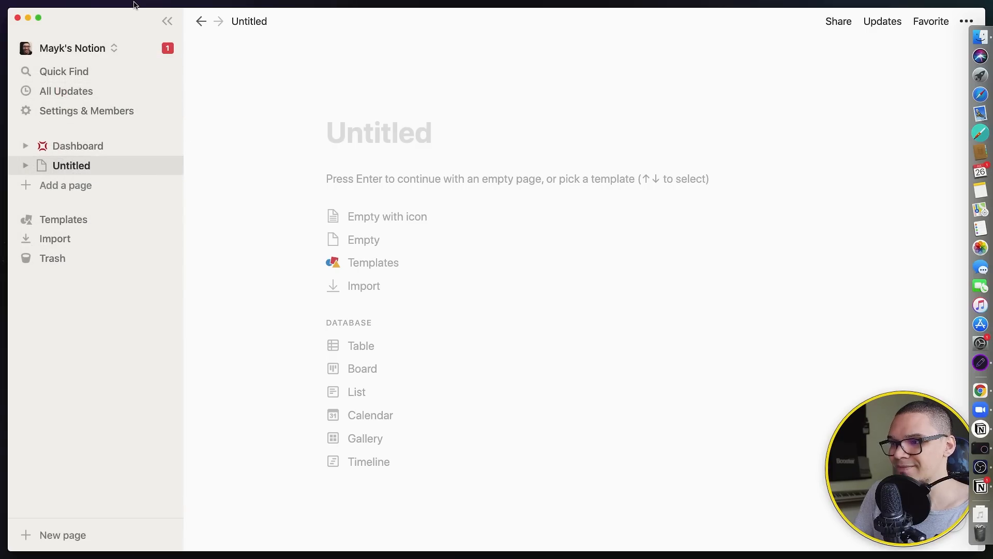
click(94, 111)
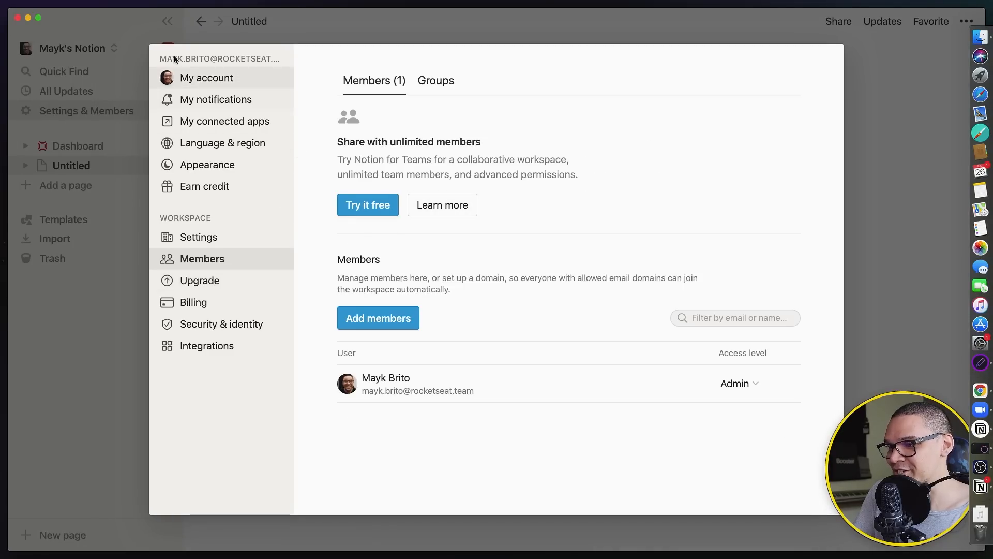
Step: Try the Dark appearance in the settings, restore Light, and close the settings
click(83, 111)
click(102, 114)
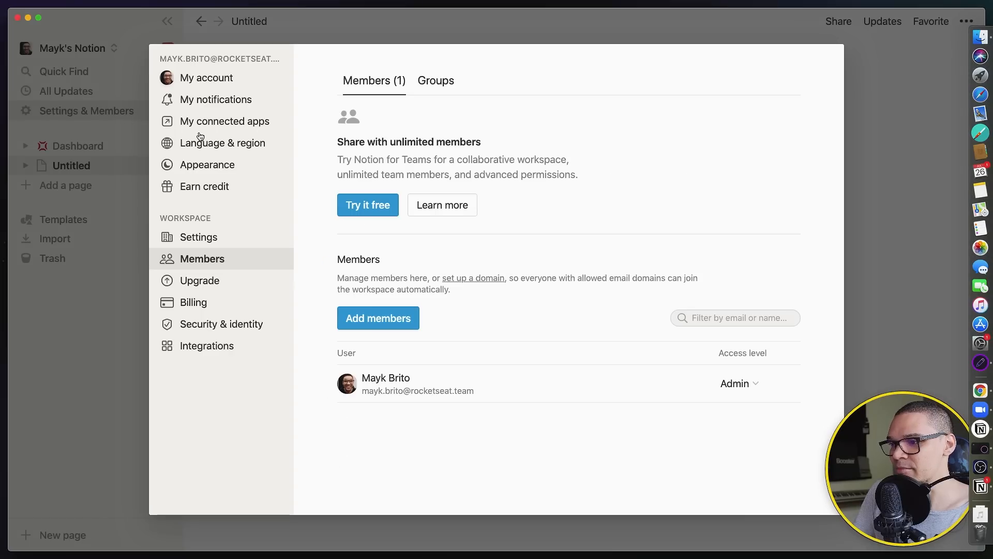
click(209, 164)
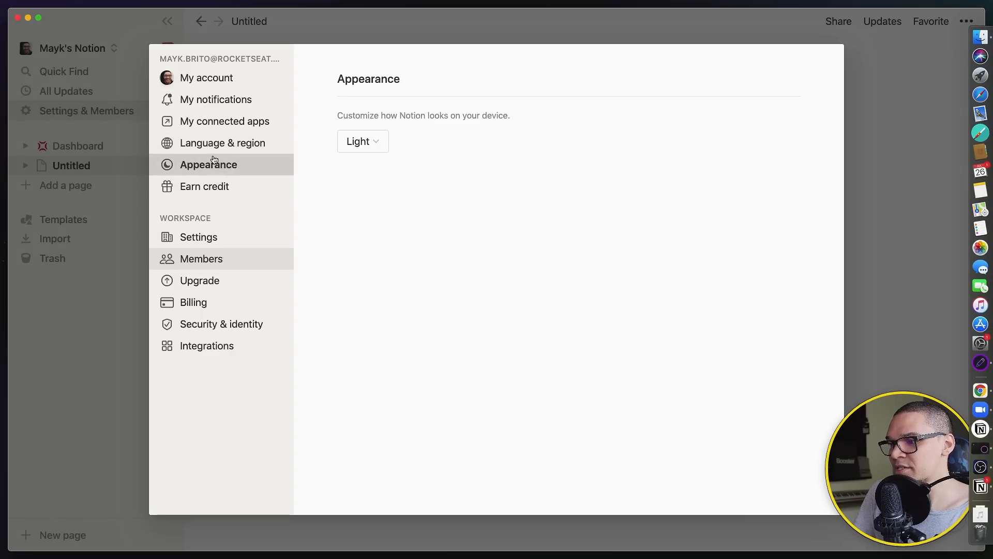
click(357, 141)
click(408, 161)
click(362, 144)
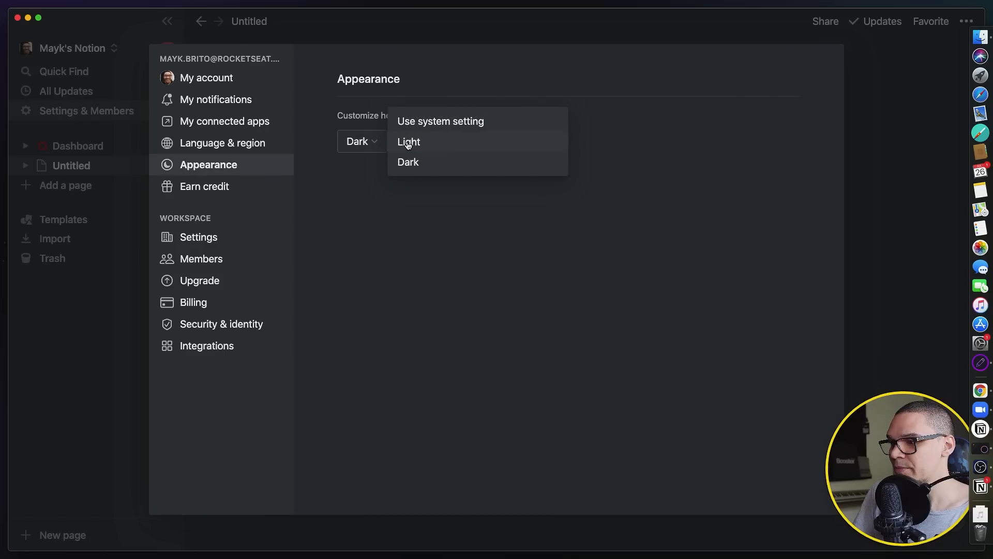
click(398, 142)
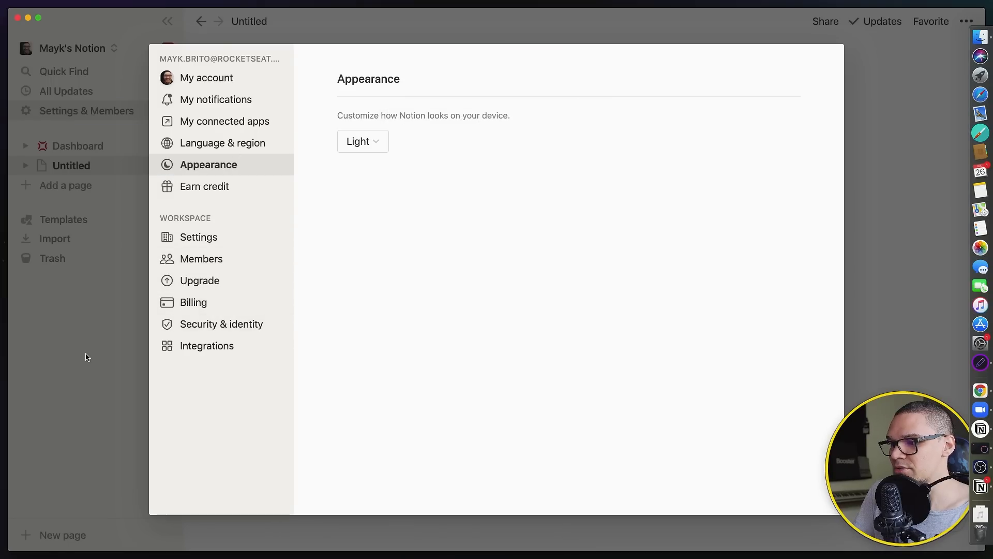
click(73, 320)
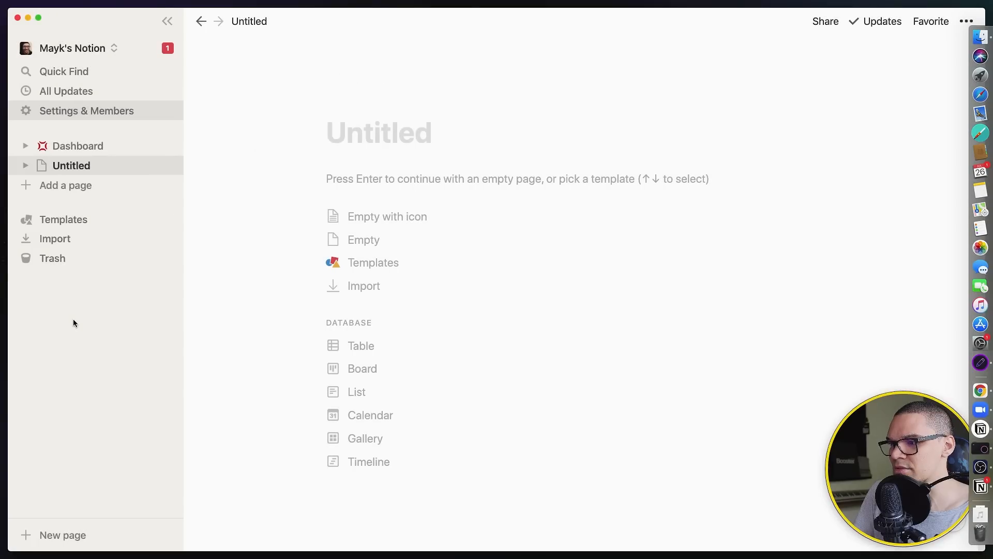
Step: Look over the Task List preview in the template gallery from the untitled page and hide the sidebar
click(169, 21)
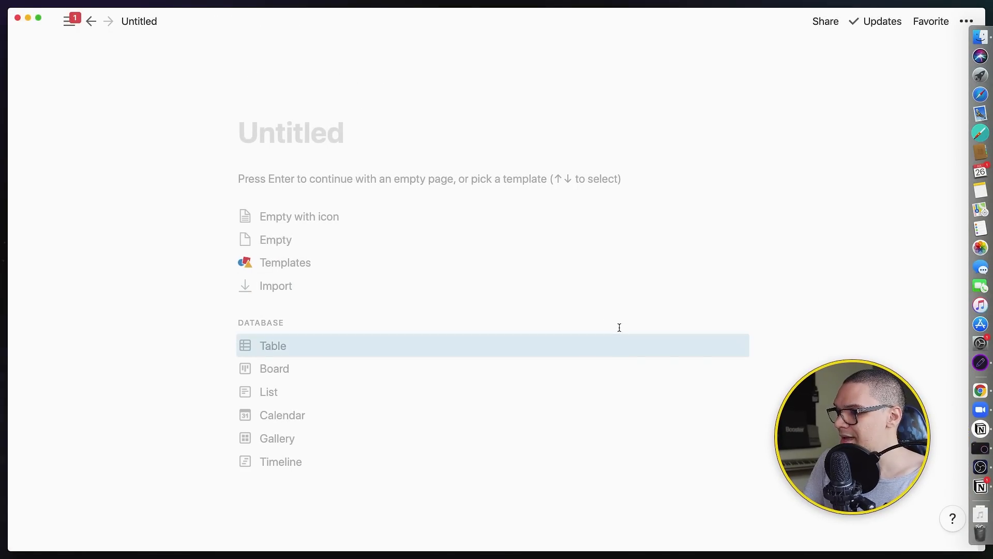
click(508, 266)
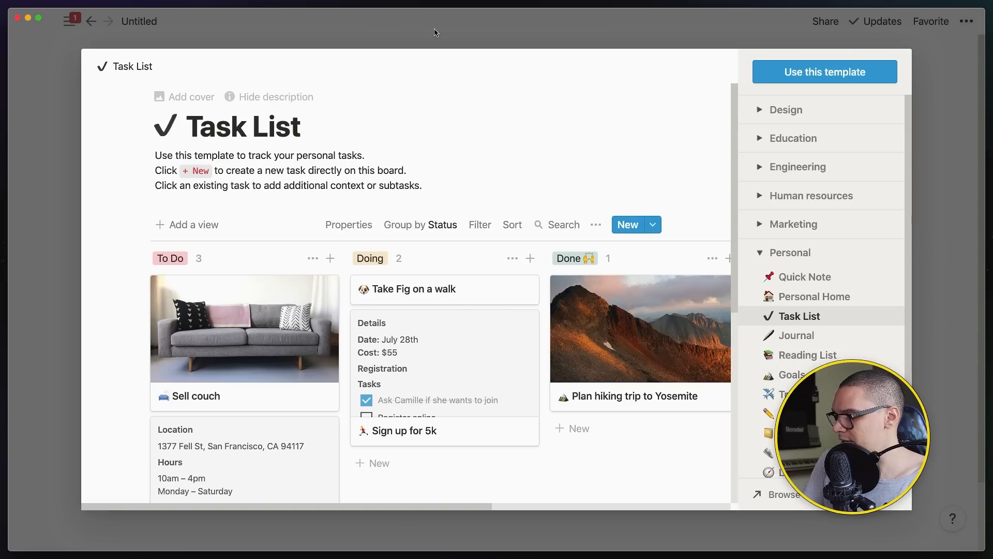
click(364, 31)
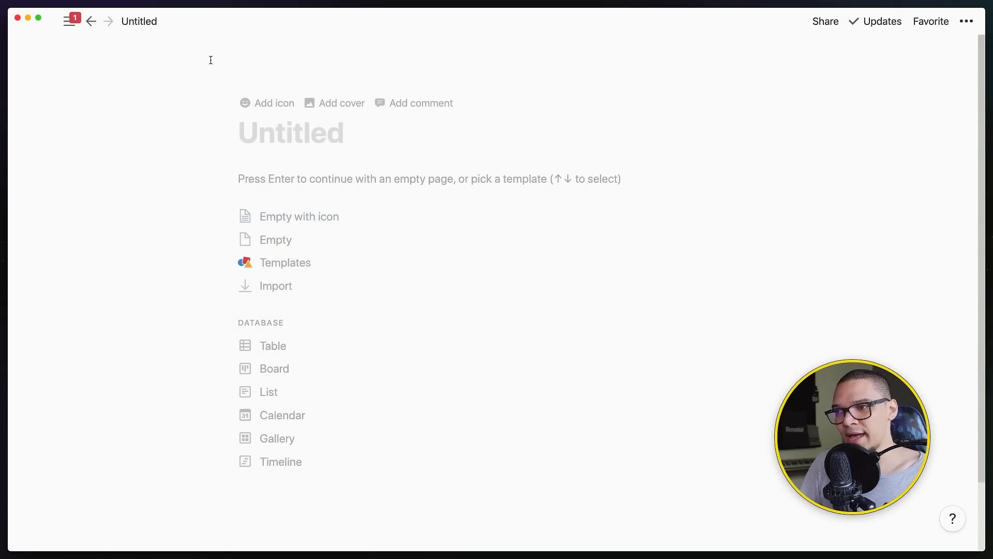
click(71, 23)
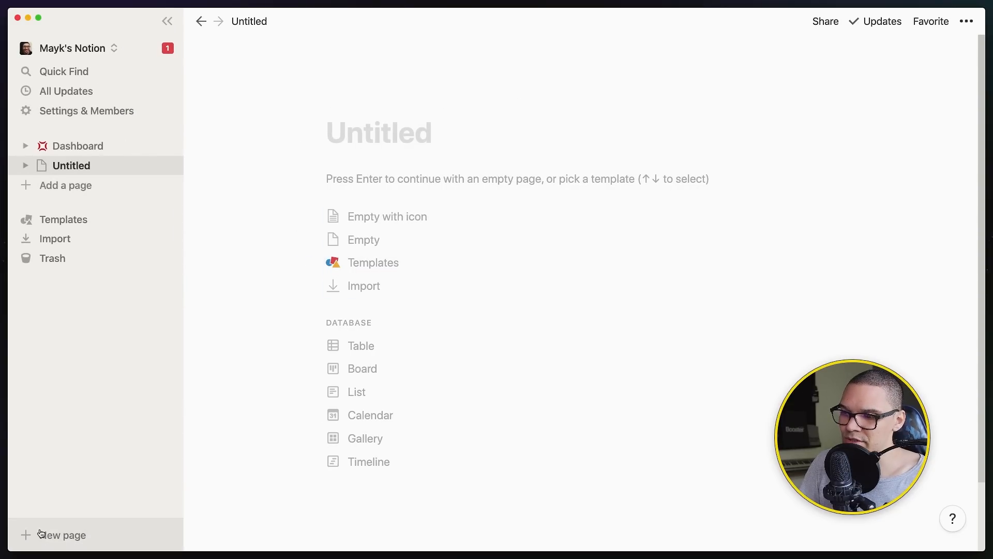
click(167, 21)
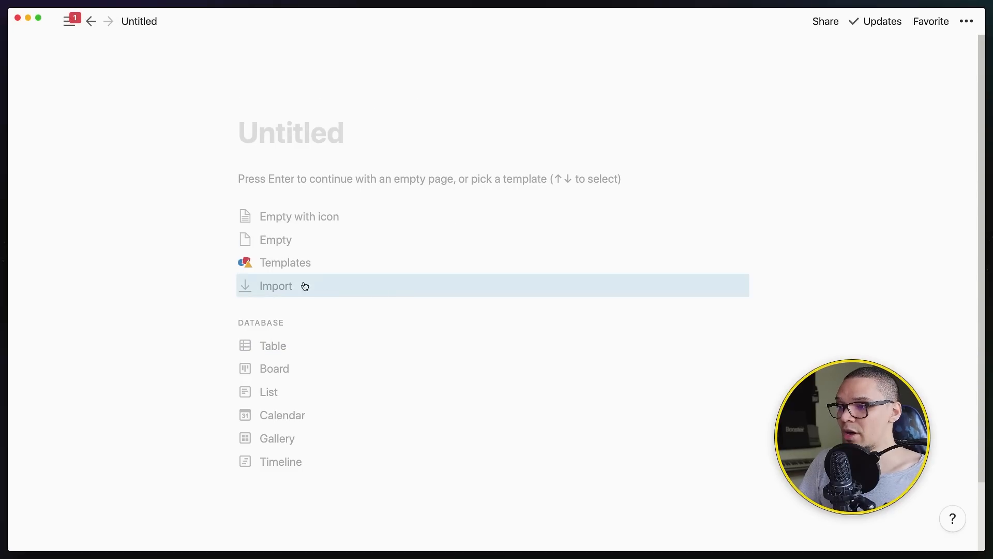
Step: Title the untitled page "Meus estudos" and continue with an empty page body
mouse_move(270, 109)
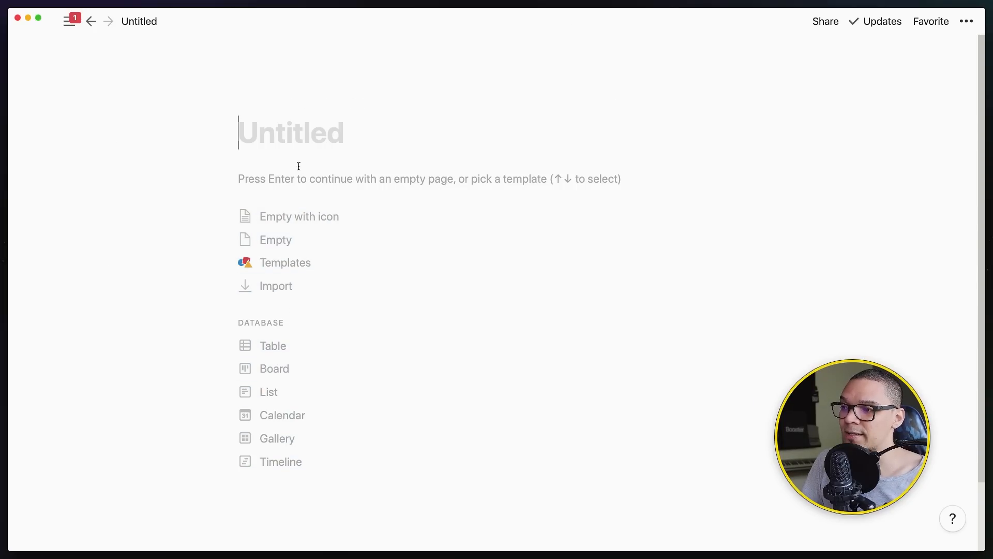
text(D)
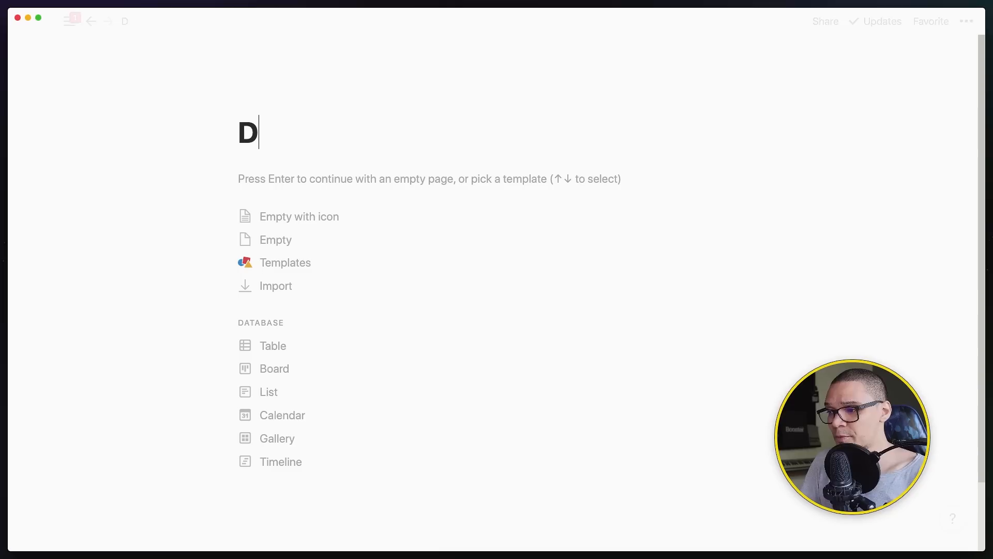
key(BackSpace)
text(Cronograma d)
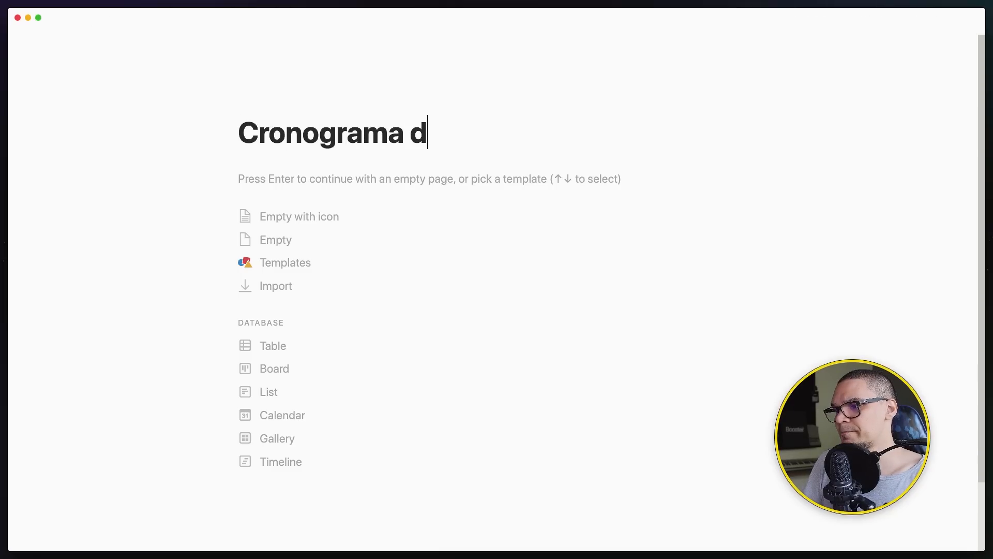
key(super+BackSpace)
text(Meus estudos)
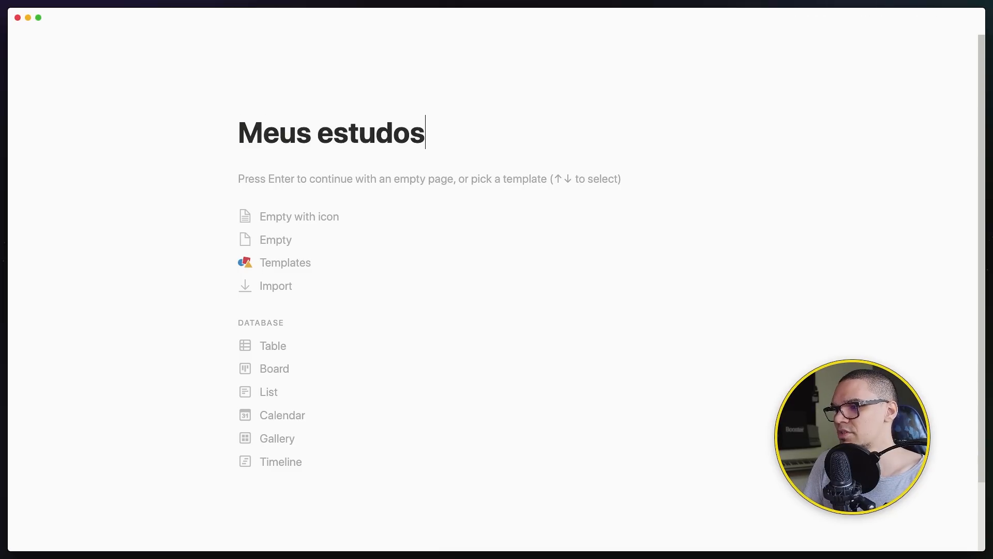
key(Return)
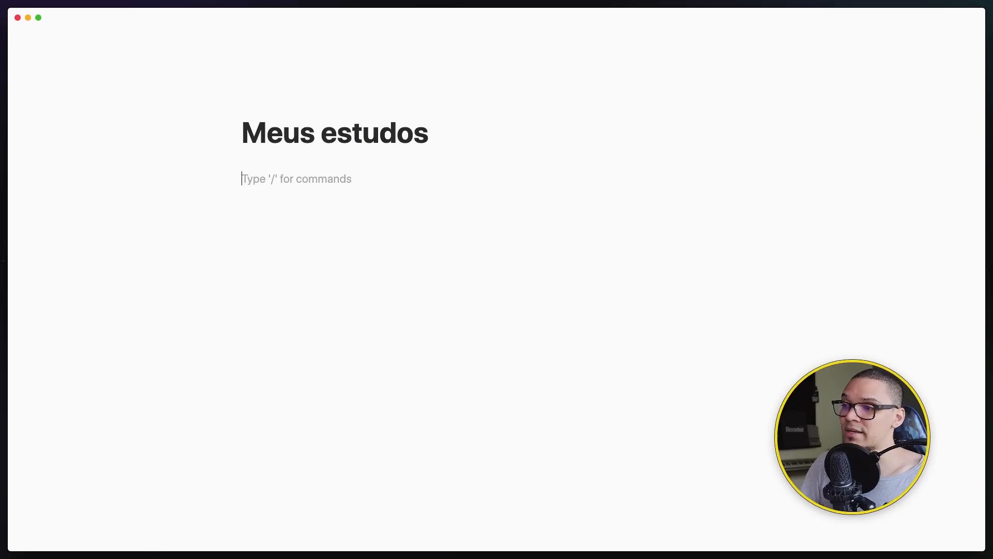
key(BackSpace)
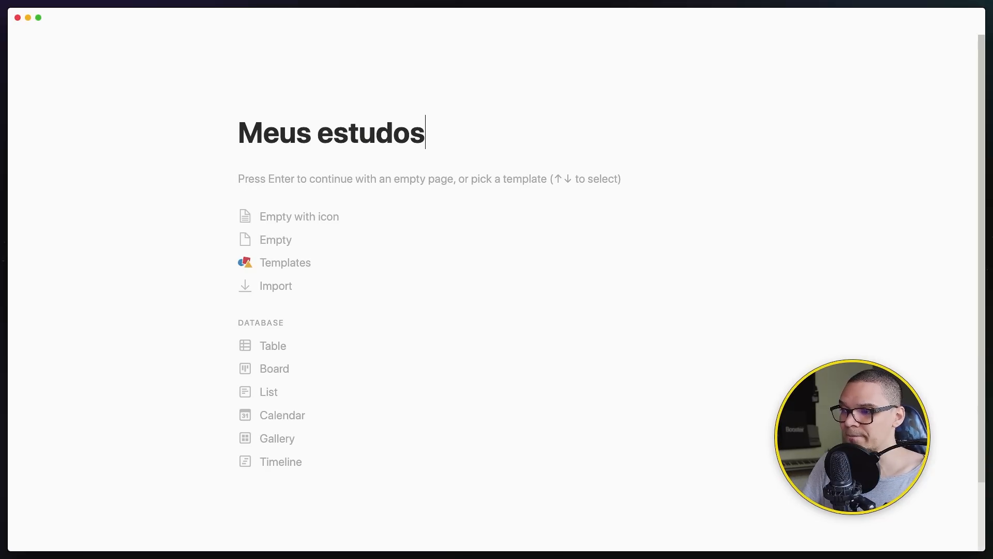
key(Return)
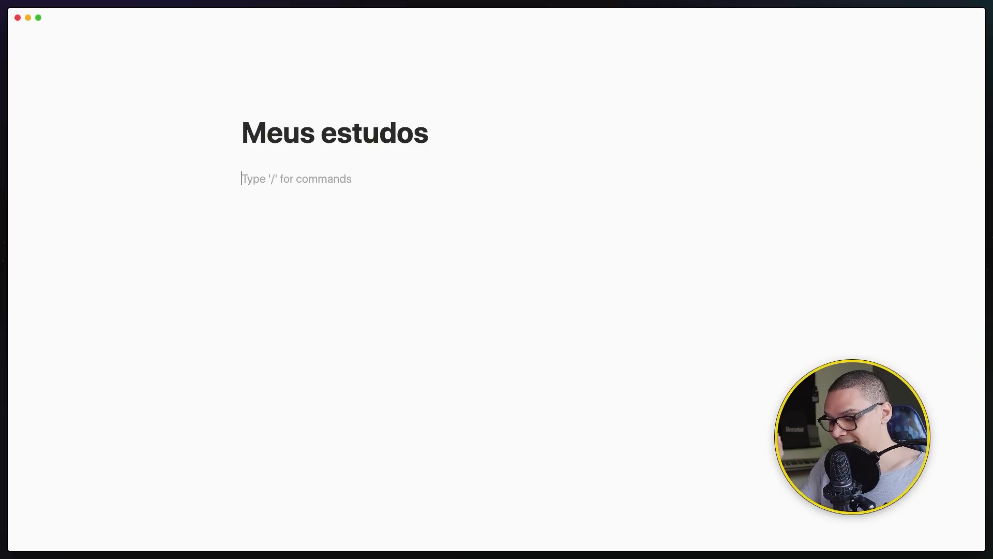
Step: Look through the block types that can be inserted below the title, including the table, basic and inline options
text(/)
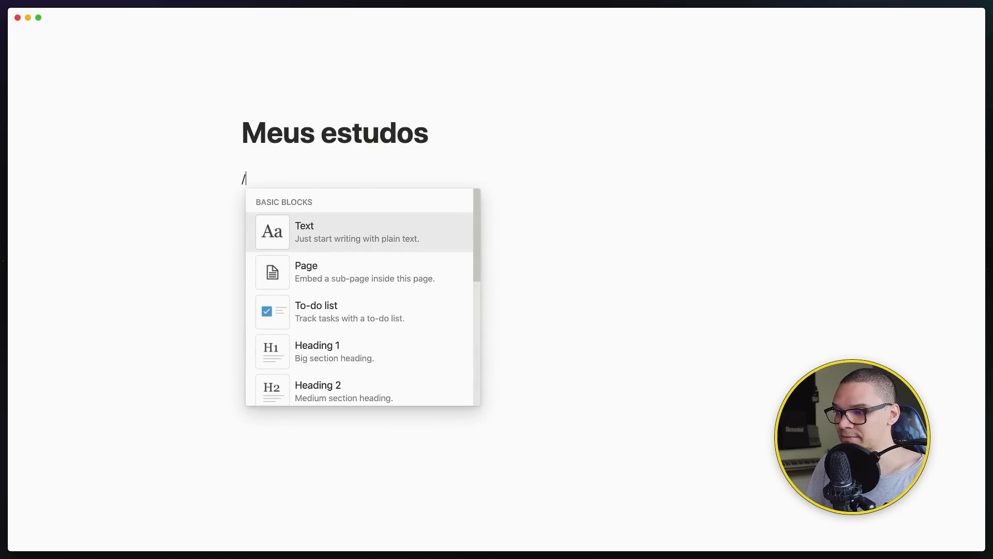
text(table)
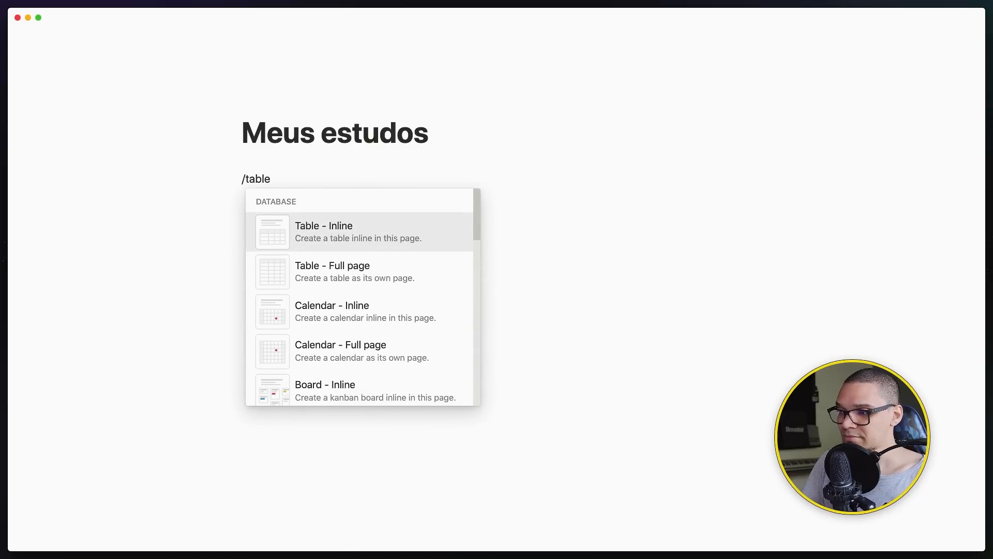
key(Return)
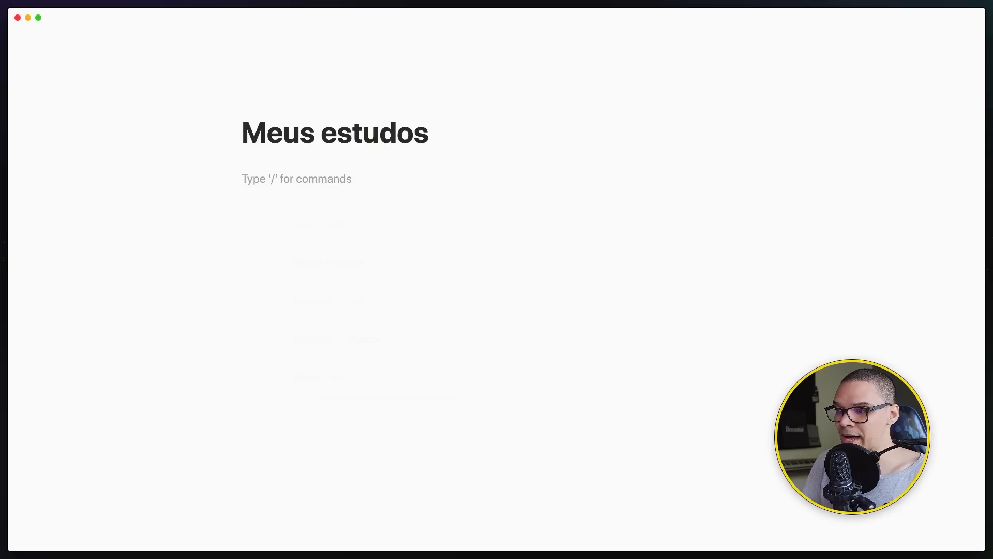
text(/)
key(Down)
key(Down)
key(Down)
key(Down)
key(Down)
key(Down)
key(Down)
key(Down)
key(Down)
key(Down)
key(Down)
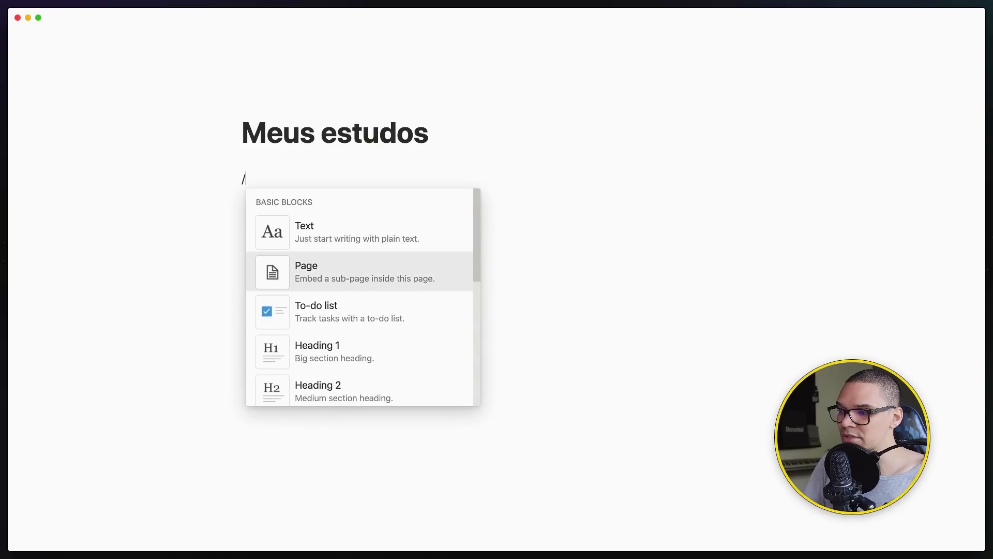
key(Down)
key(Down)
key(Down)
key(Down)
key(Down)
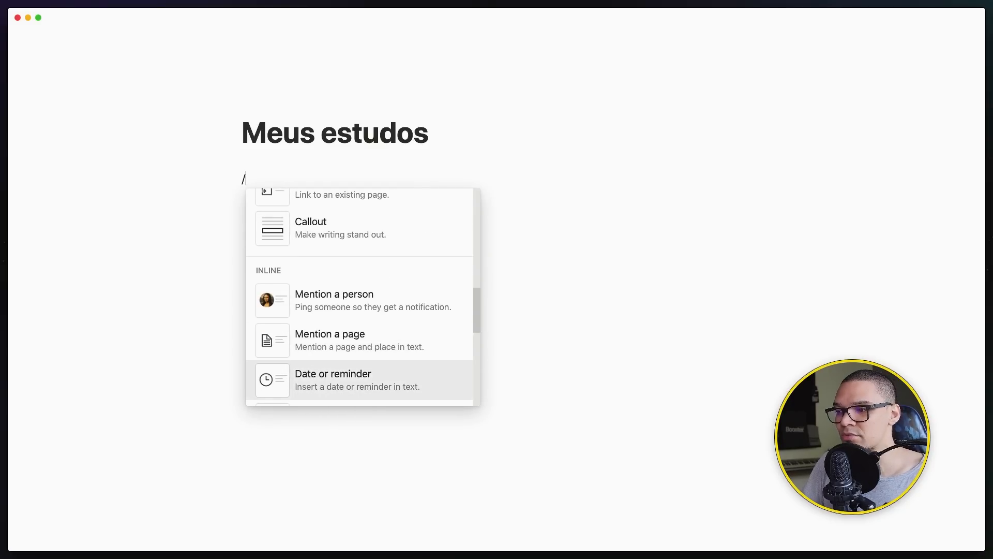
key(Escape)
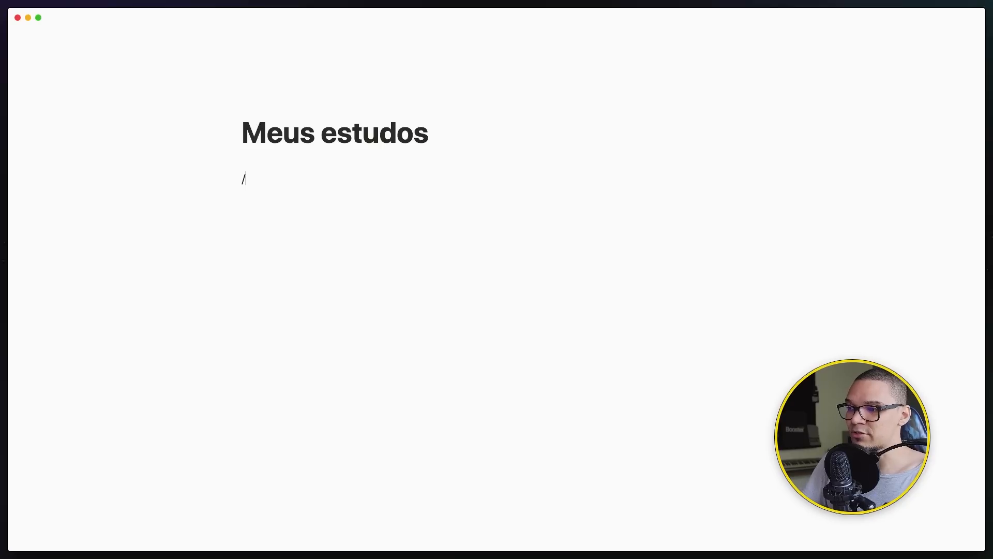
key(BackSpace)
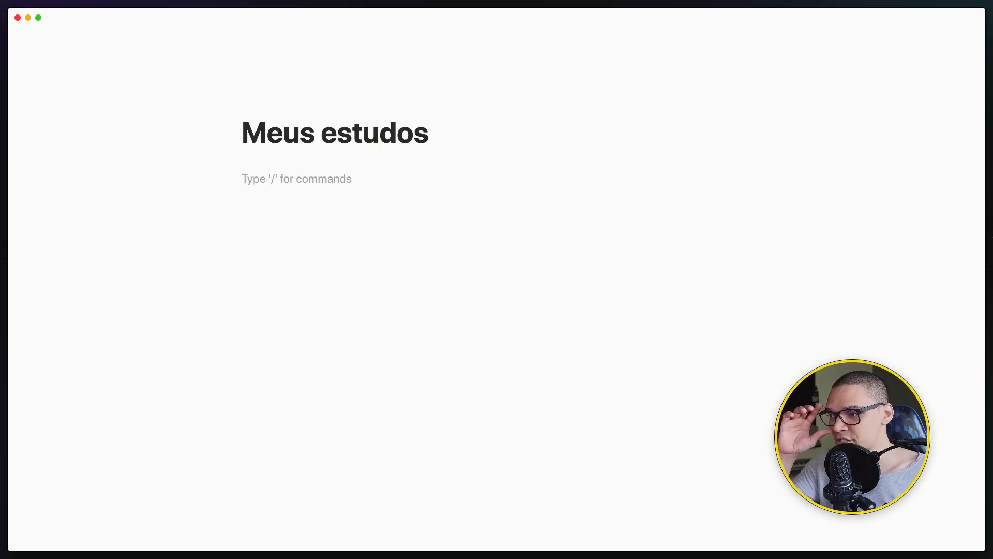
Step: Try adding several empty lines below the page title and remove them again
key(Return)
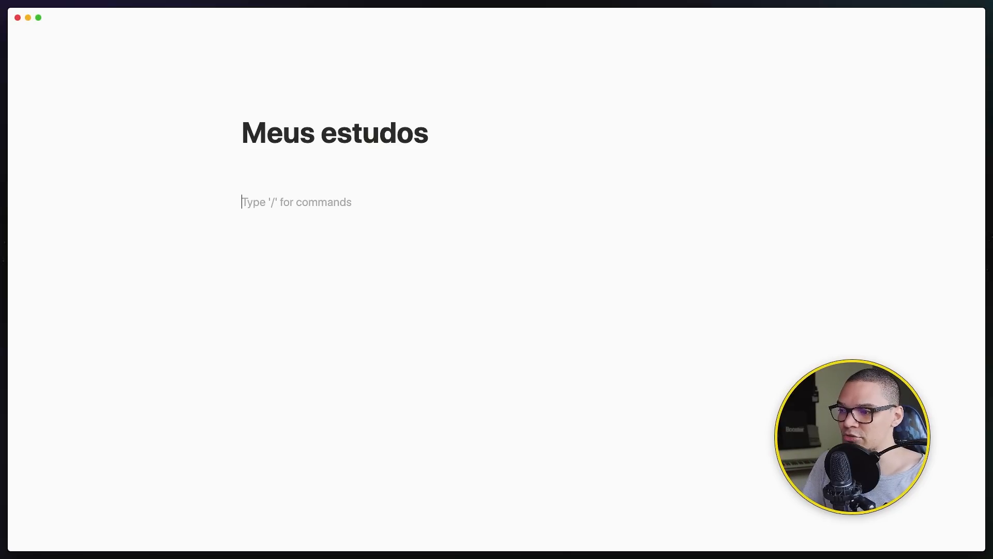
key(BackSpace)
key(Return)
key(Return)
key(Return)
key(Return)
key(BackSpace)
key(BackSpace)
key(BackSpace)
key(BackSpace)
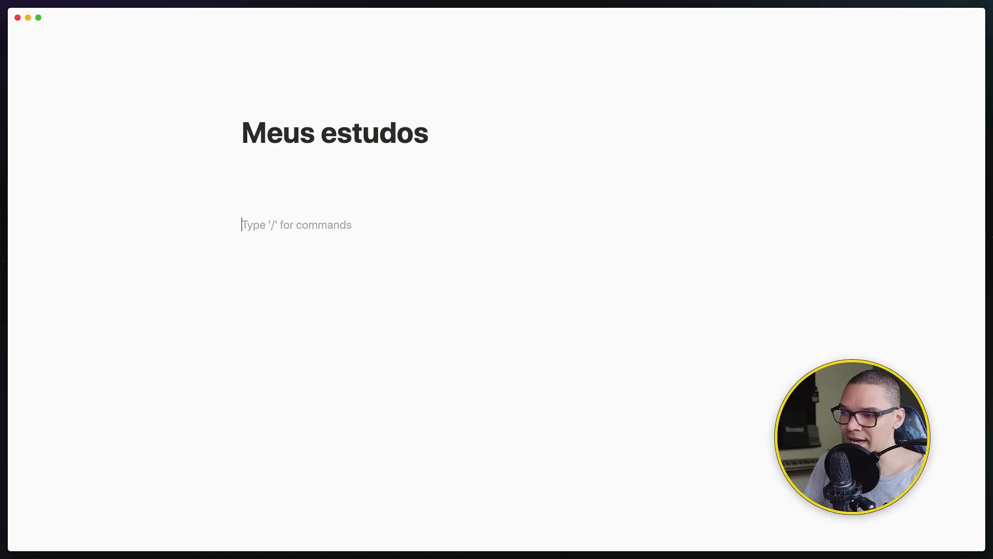
key(Return)
key(Return)
key(Return)
key(Return)
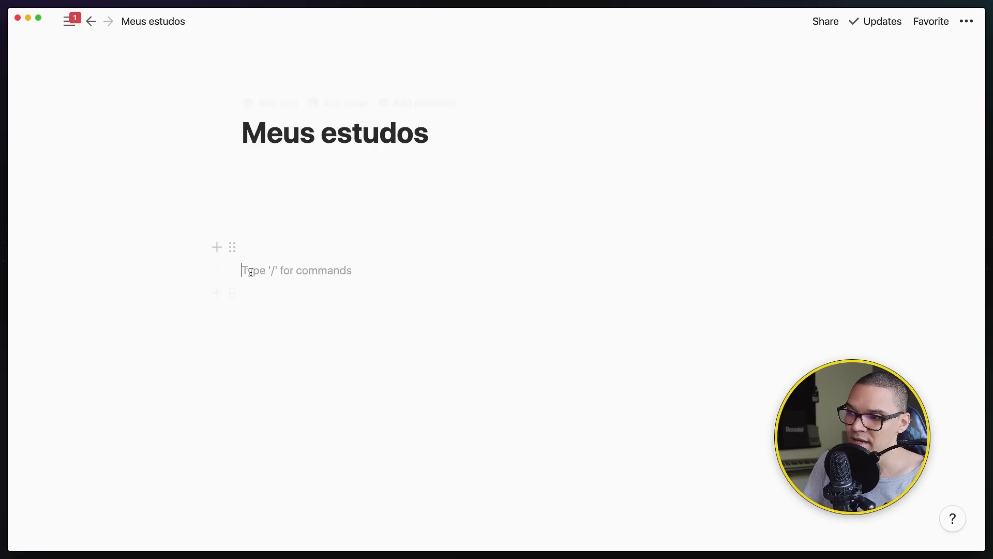
key(BackSpace)
key(BackSpace)
key(BackSpace)
key(BackSpace)
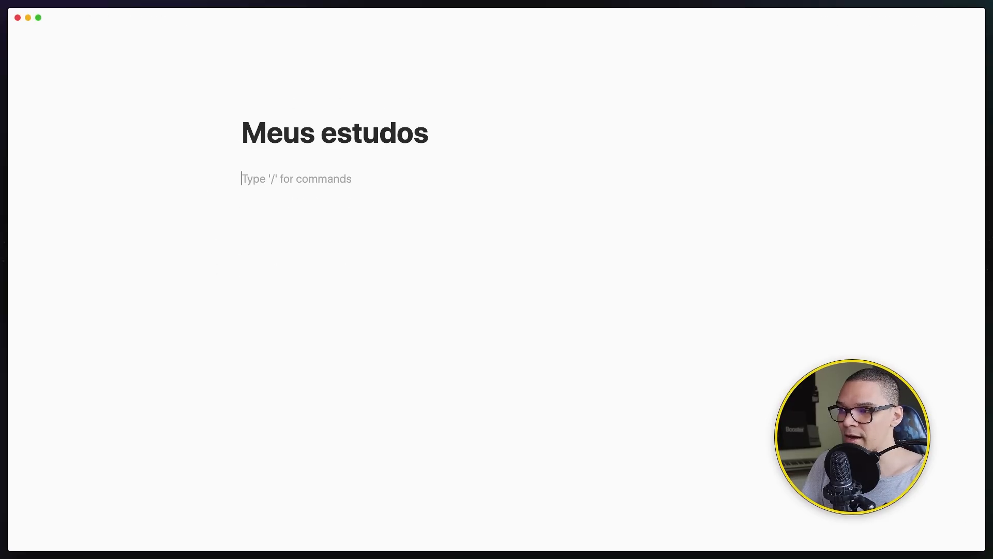
Step: Insert an inline table below the page title, name it "Inbox", and start an empty line beneath it
text(/)
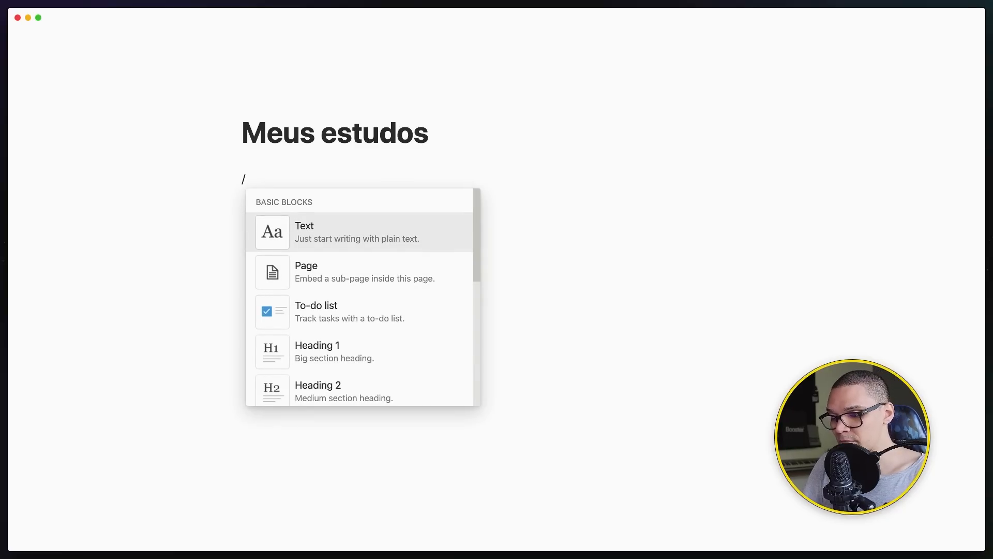
text(table in)
key(Return)
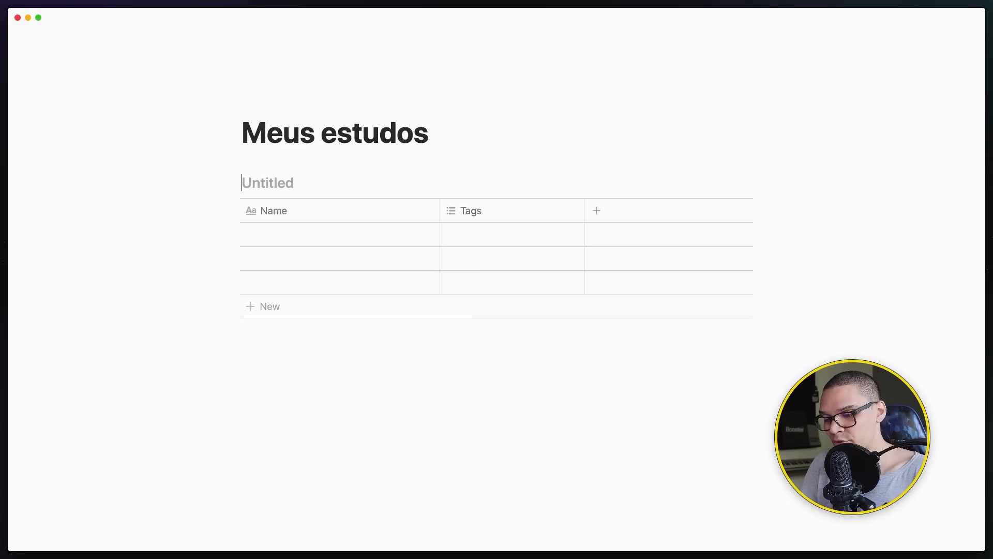
text(Inbos)
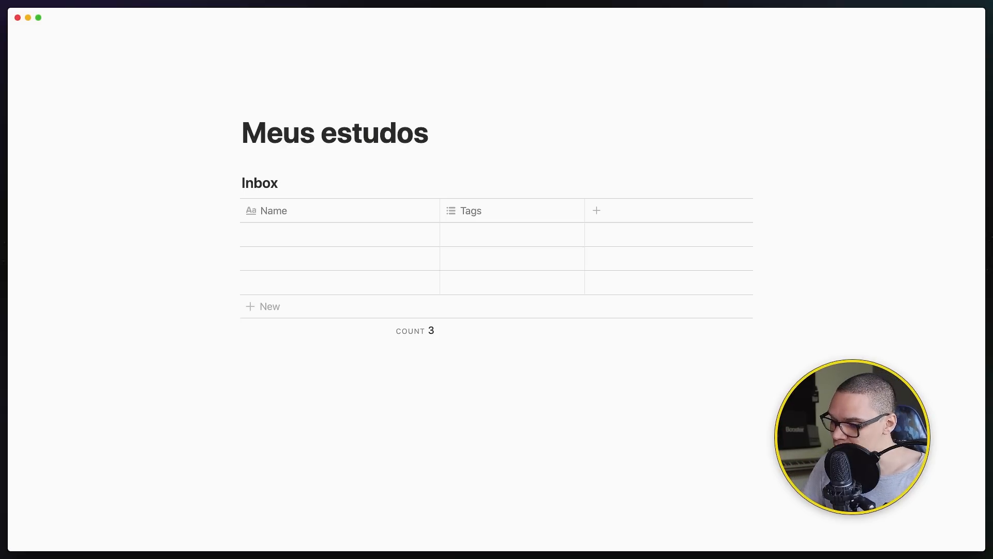
key(Return)
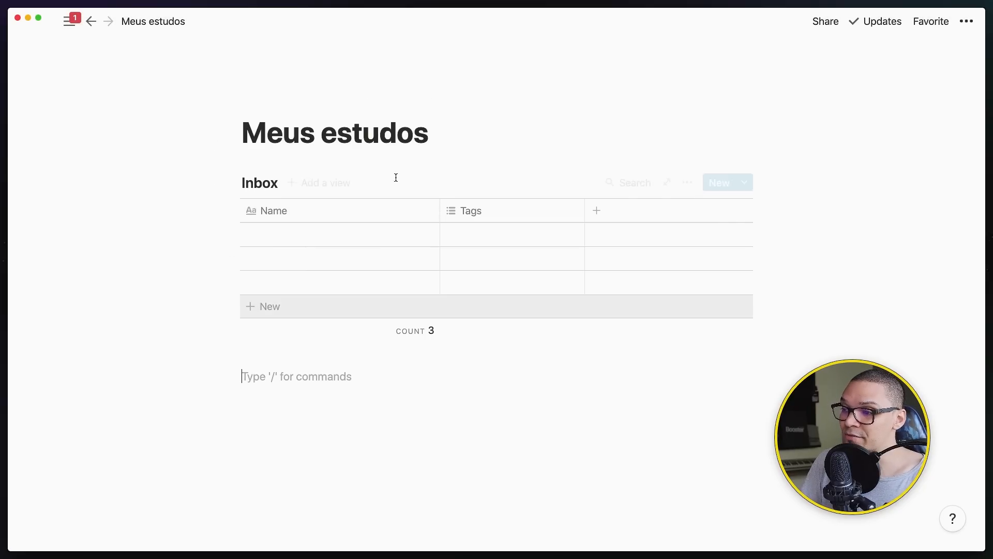
mouse_move(574, 189)
mouse_down()
mouse_move(222, 173)
mouse_move(645, 342)
mouse_move(595, 197)
mouse_up()
mouse_move(321, 44)
mouse_down()
mouse_move(135, 268)
mouse_move(780, 461)
mouse_move(716, 55)
mouse_up()
key(Escape)
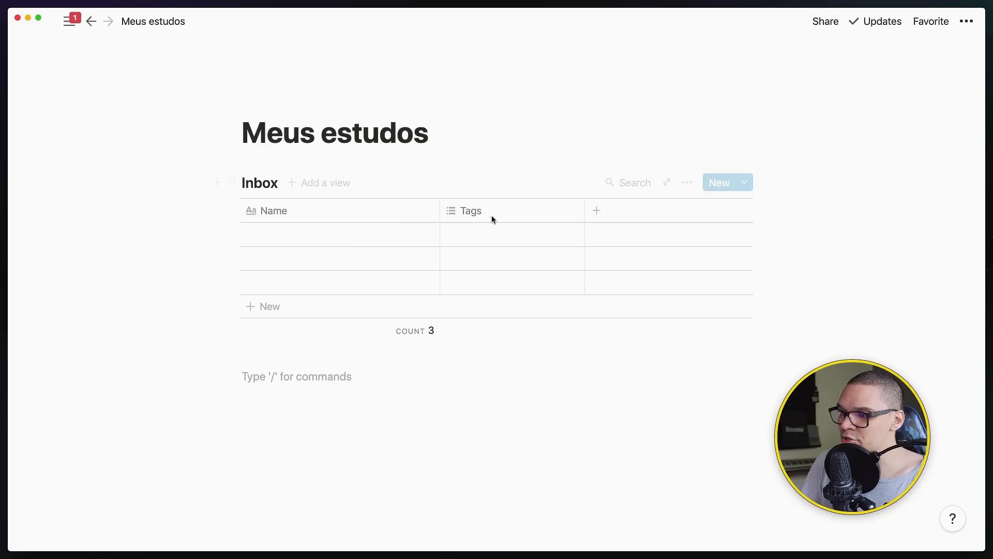
Step: Name the first row of the Inbox table "Javascript - Destructuring"
click(274, 231)
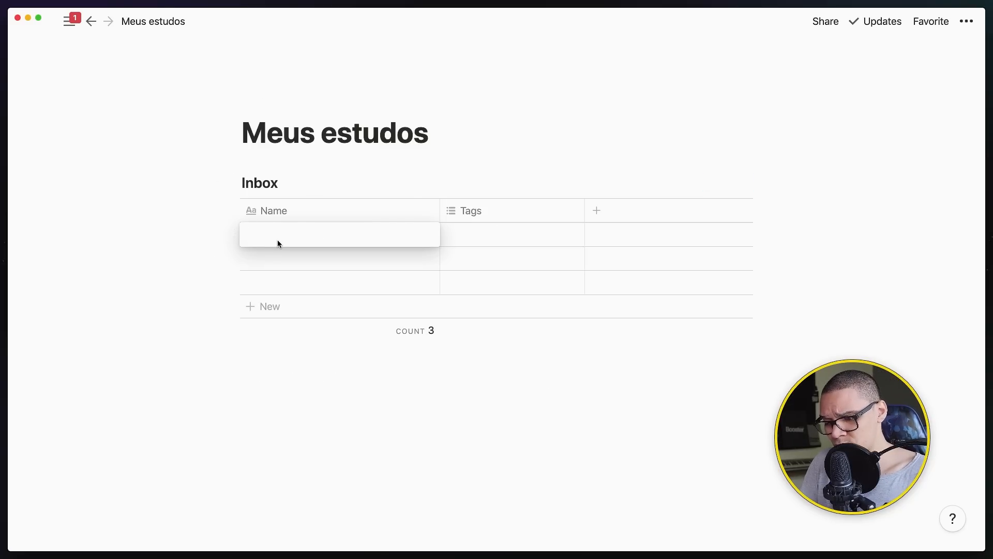
text(Javascript - Destruc)
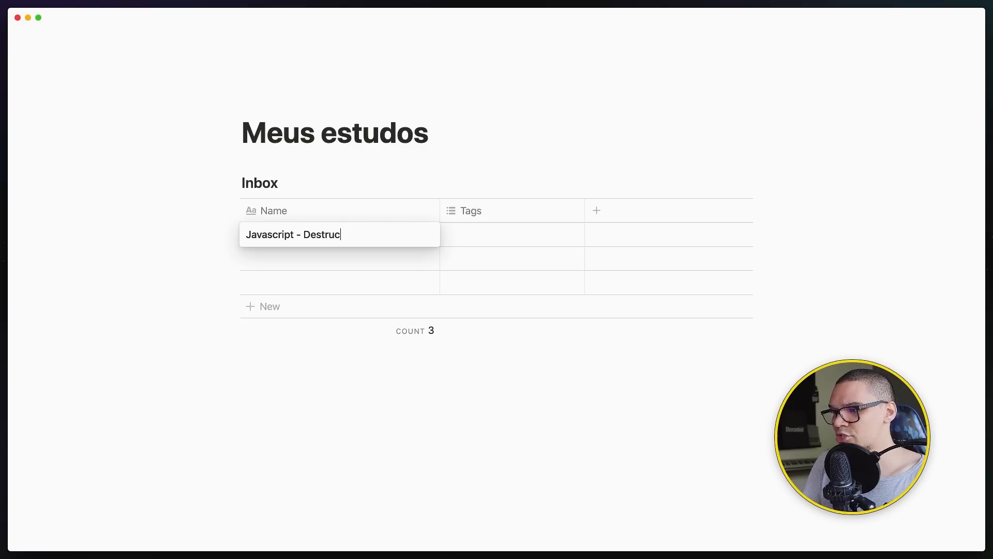
text(turing)
key(Return)
Step: Name the second Inbox row "HTML - Tag <script>" and the third row "CSS - Display Grid"
text(H)
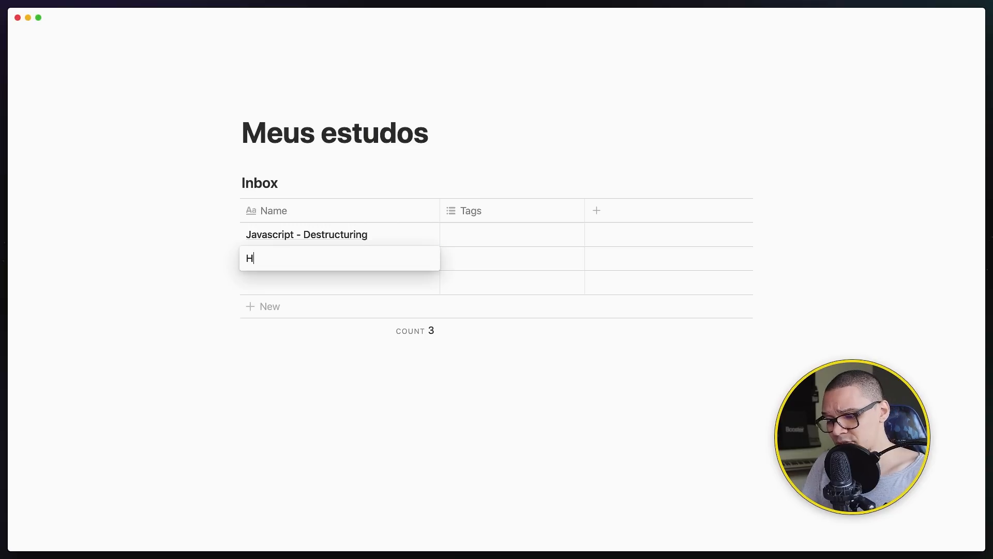
text(TML - Tags <a>)
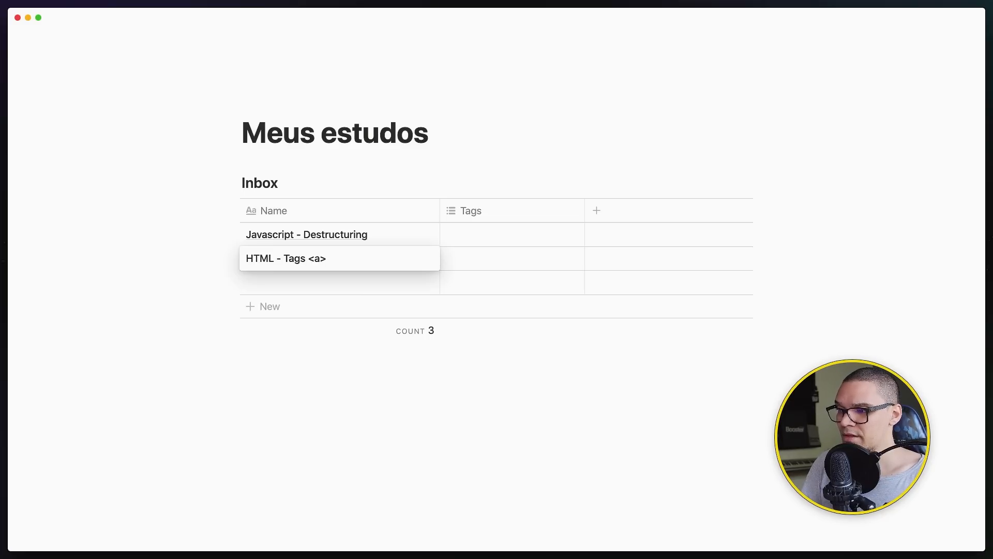
key(BackSpace)
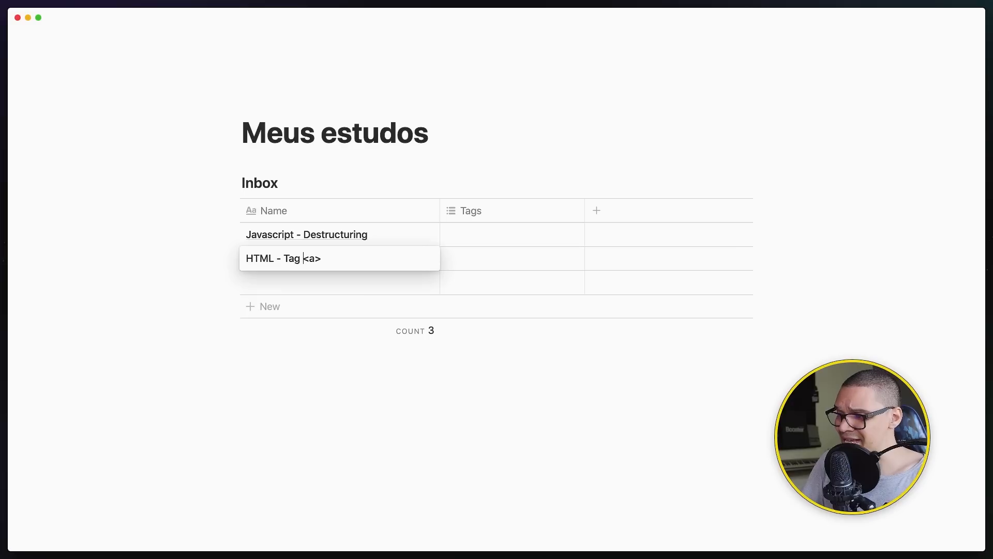
key(BackSpace)
text(script)
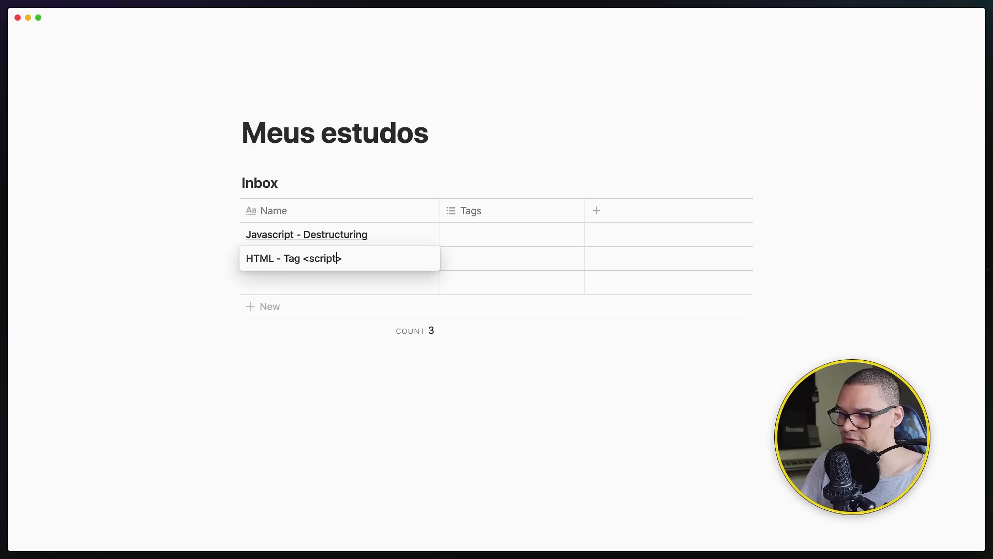
key(Return)
text(CSS - D)
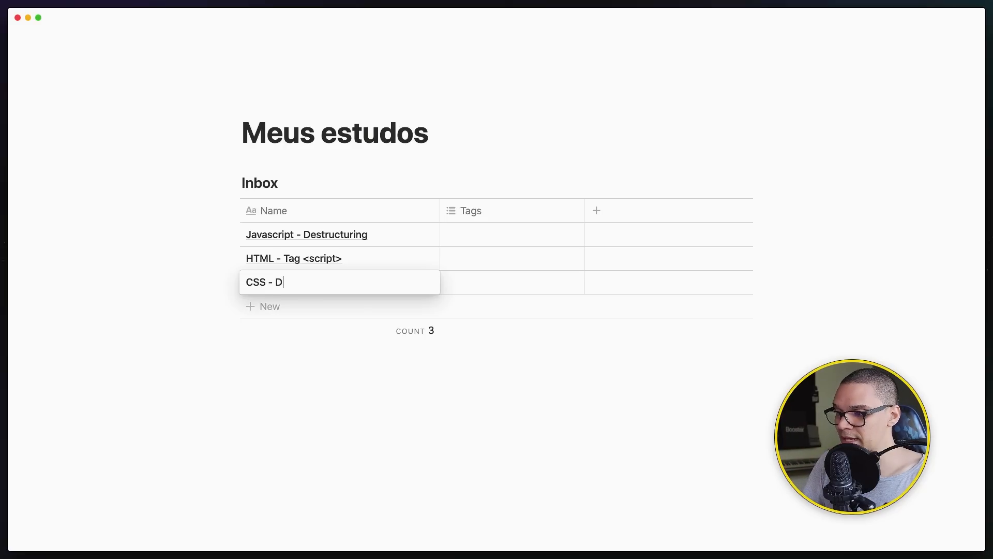
text(isplay Grid)
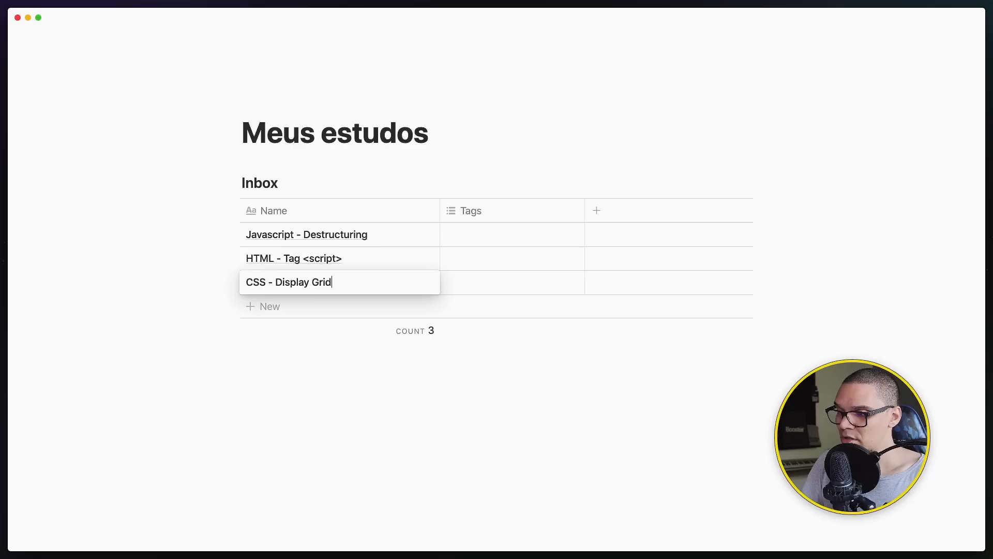
key(Escape)
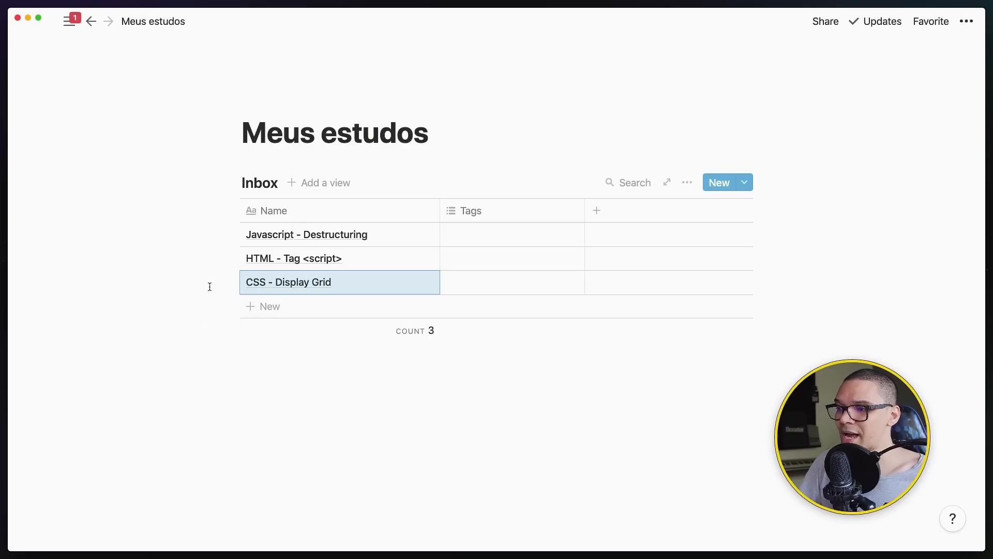
click(226, 218)
key(ctrl+a)
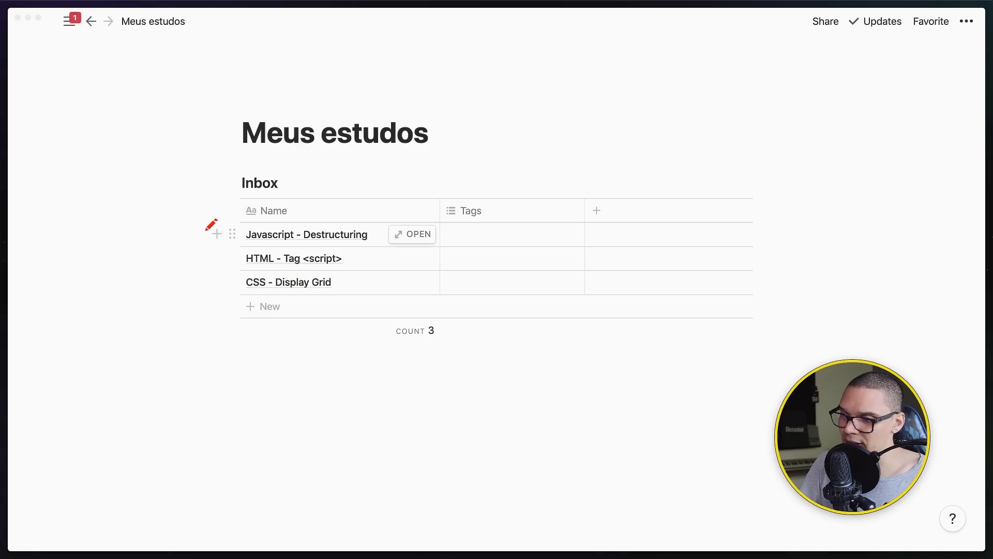
drag(205, 230, 279, 232)
drag(201, 259, 284, 252)
drag(208, 277, 278, 275)
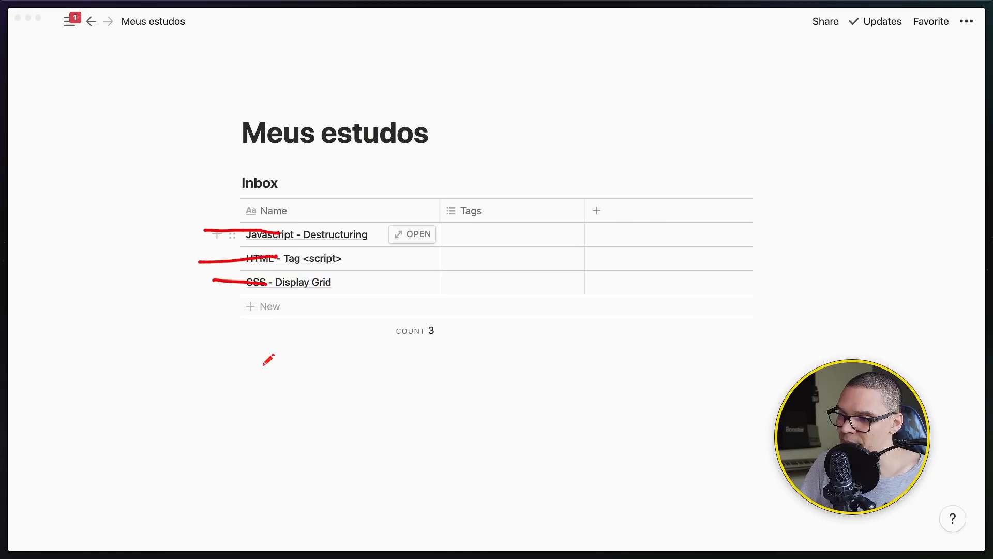
key(Escape)
Step: View the "Javascript - Destructuring" entry as a page and return to the table
click(406, 234)
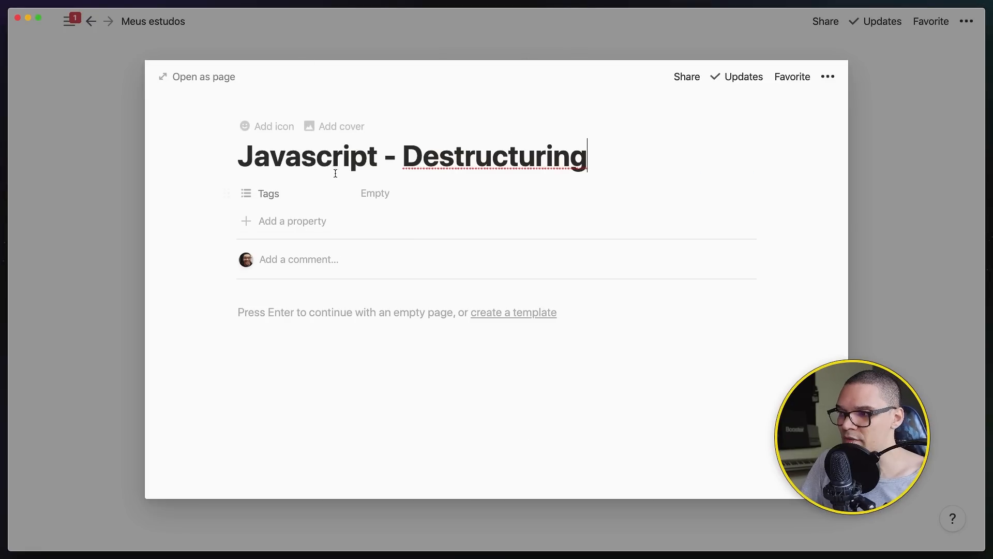
click(853, 189)
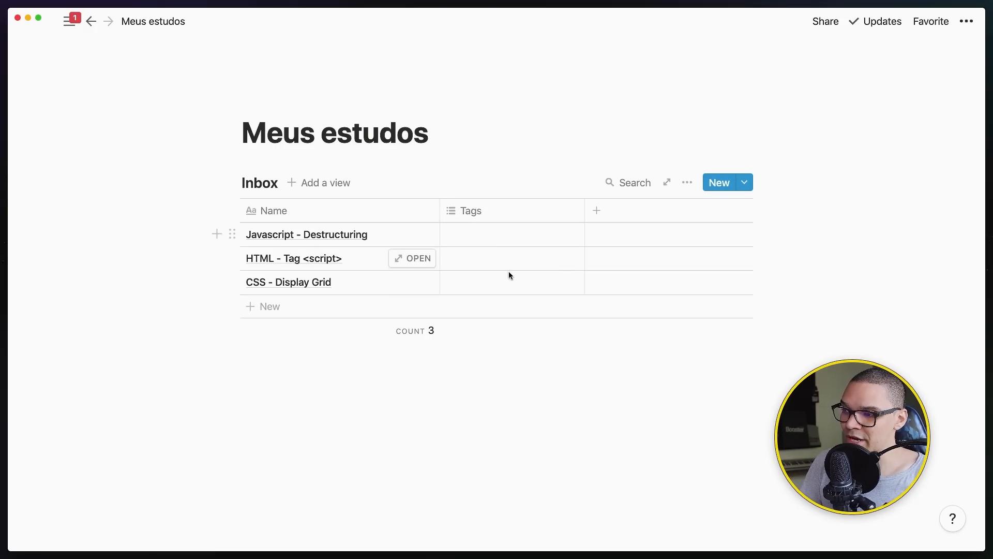
Step: Create and assign one tag per Inbox row: Javascript for the first, HTML for the second and CSS for the third
click(482, 237)
text(Javascript)
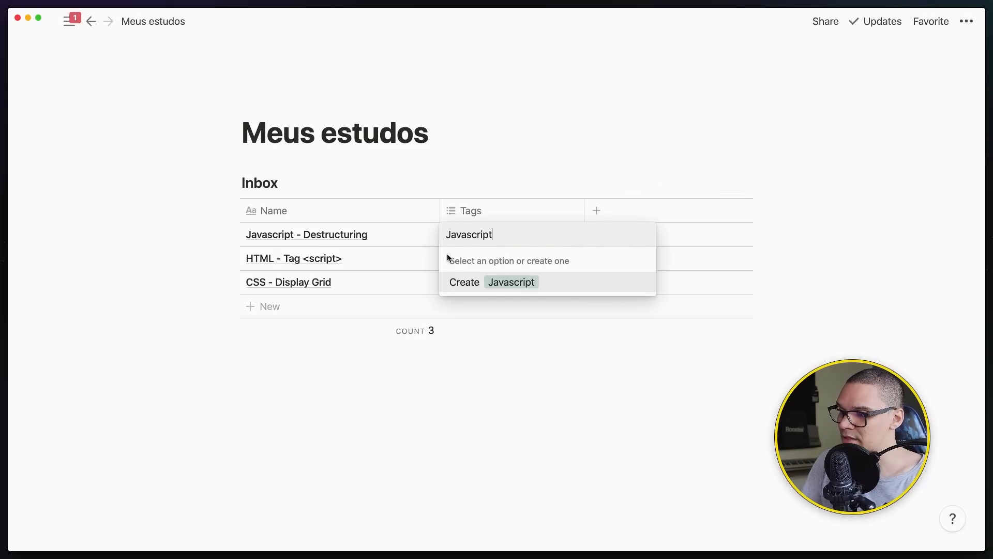
click(520, 283)
key(Escape)
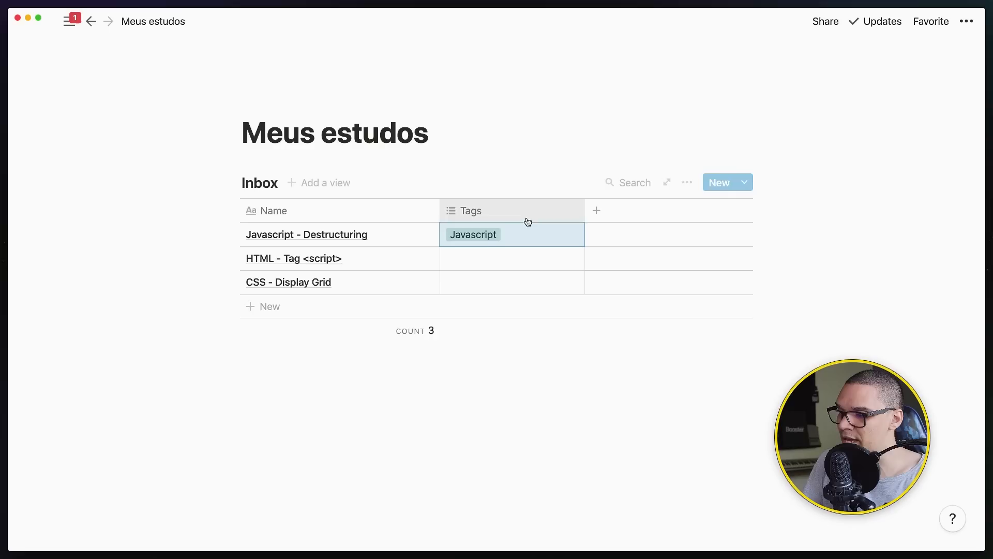
click(488, 255)
text(HTML)
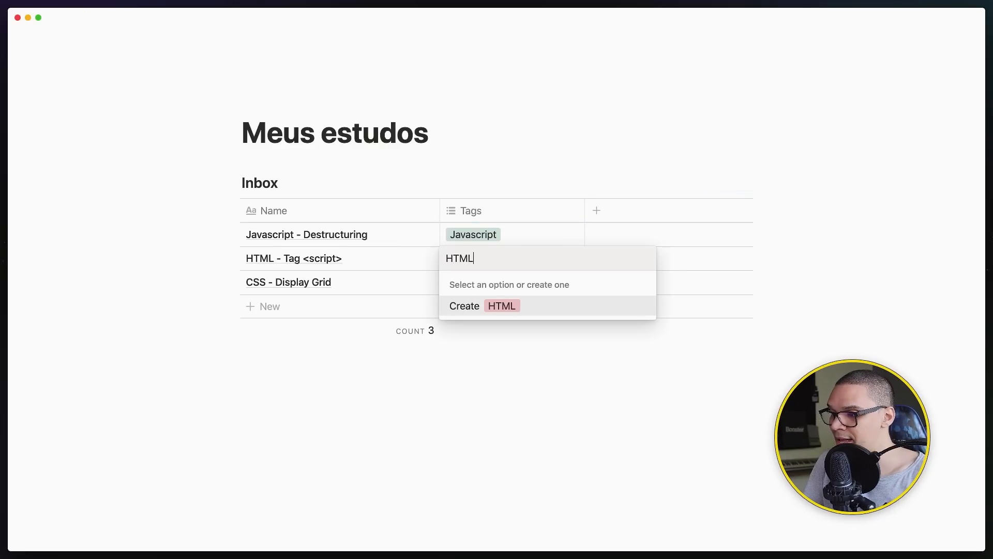
click(510, 308)
key(Escape)
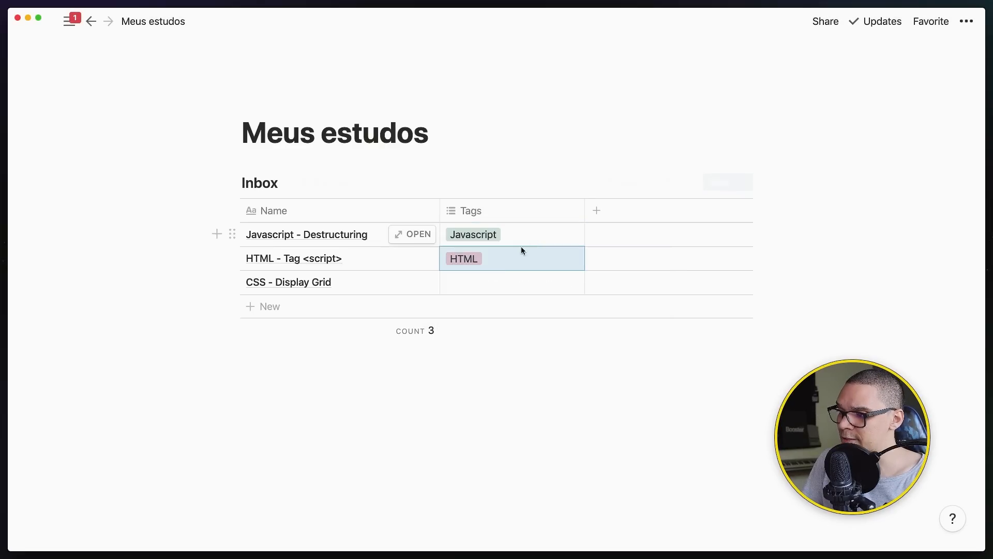
click(489, 280)
text(CSS)
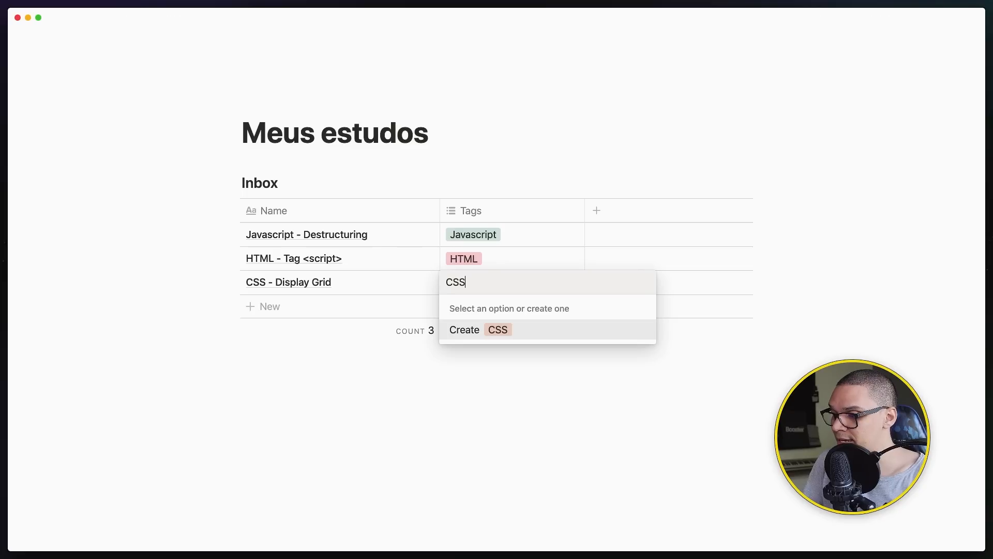
click(497, 329)
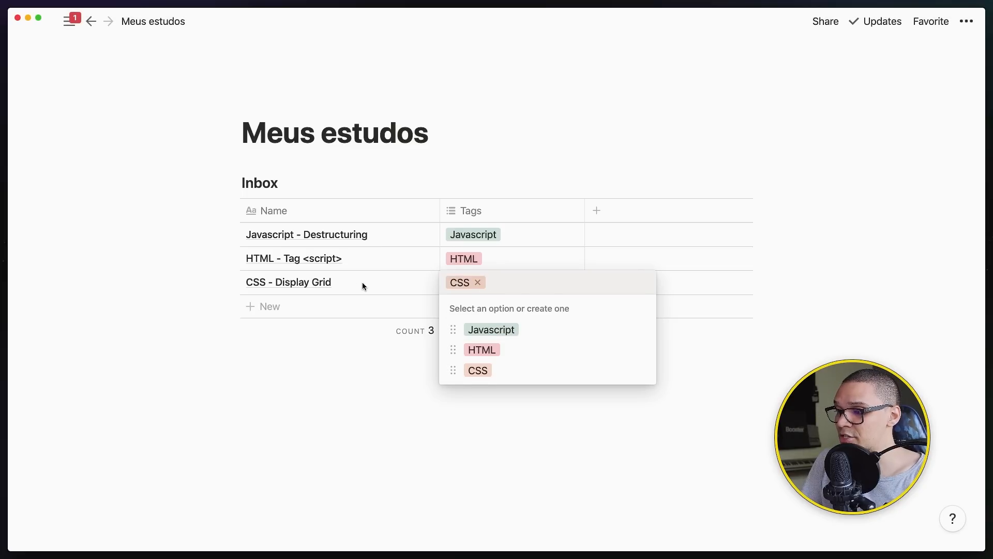
key(Escape)
Step: Remove the "CSS - " prefix from the third row's name, leaving "Display Grid"
click(352, 281)
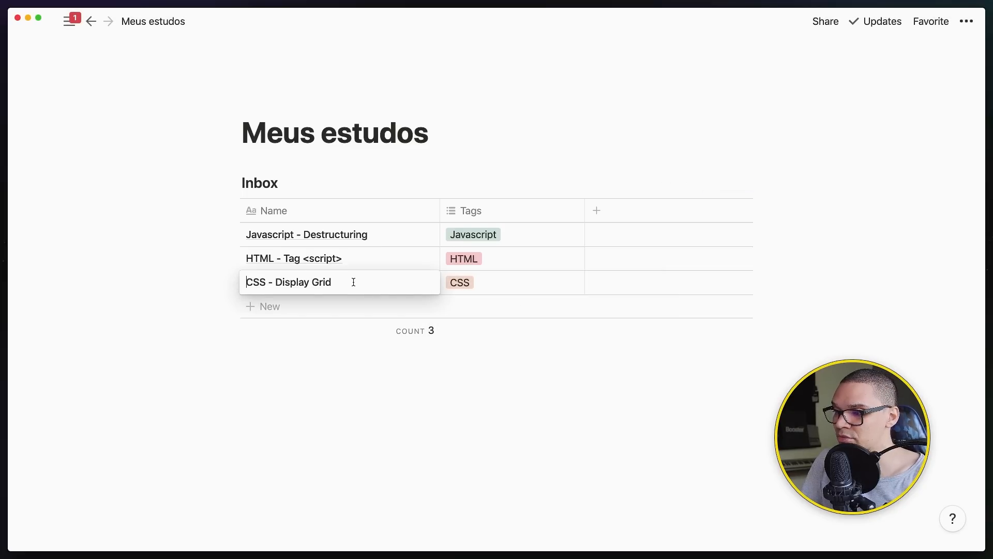
key(BackSpace)
key(BackSpace)
key(BackSpace)
key(BackSpace)
key(BackSpace)
key(BackSpace)
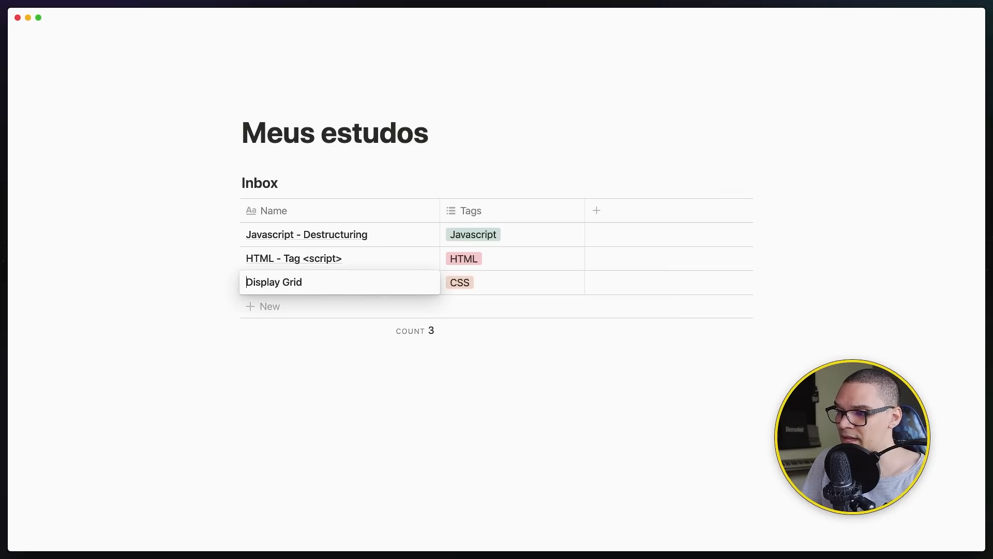
key(Escape)
Step: Remove the "HTML - " prefix from the second row's name, leaving "Tag <script>"
click(367, 260)
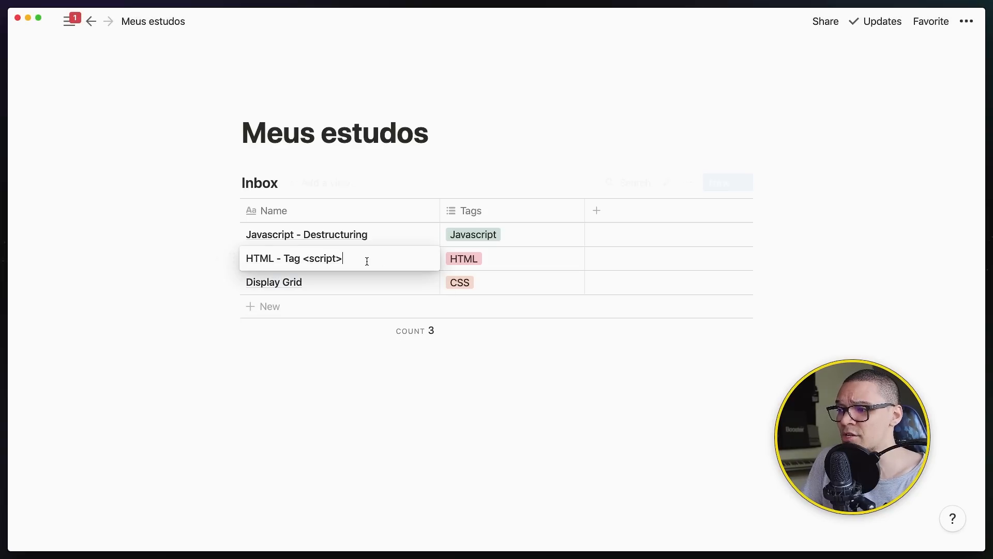
key(BackSpace)
key(BackSpace)
key(BackSpace)
key(BackSpace)
key(BackSpace)
key(BackSpace)
key(BackSpace)
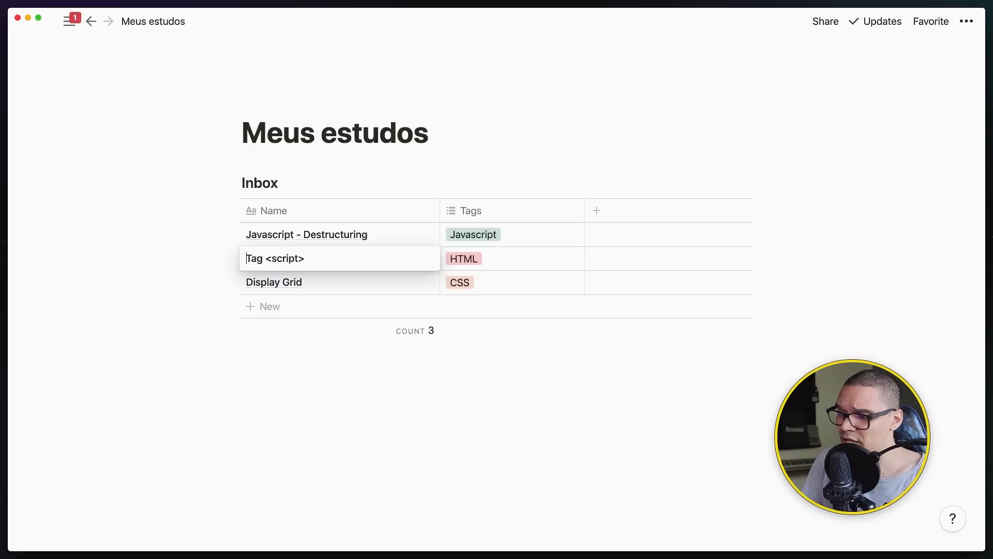
key(Escape)
Step: Remove the "Javascript - " prefix from the first row's name, leaving "Destructuring"
click(407, 233)
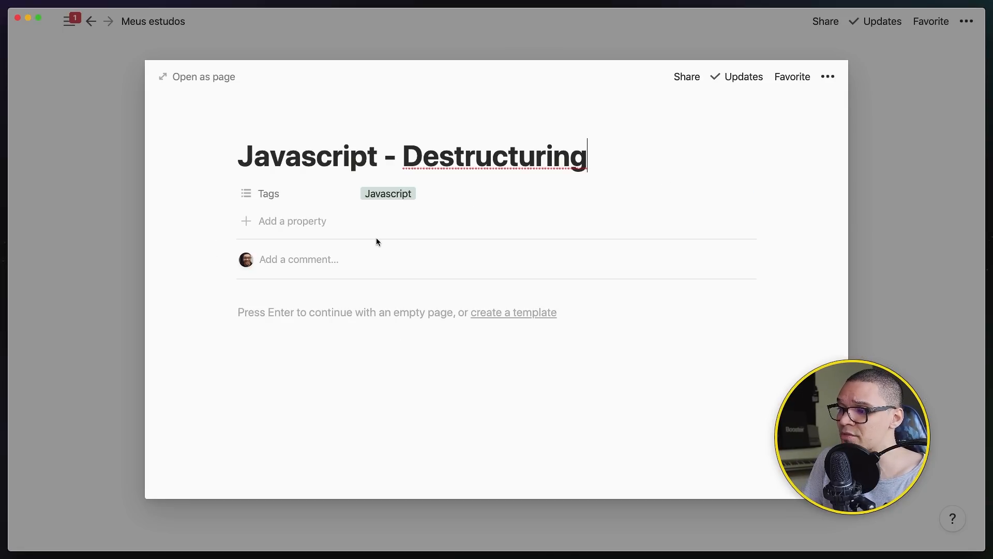
key(Escape)
click(374, 230)
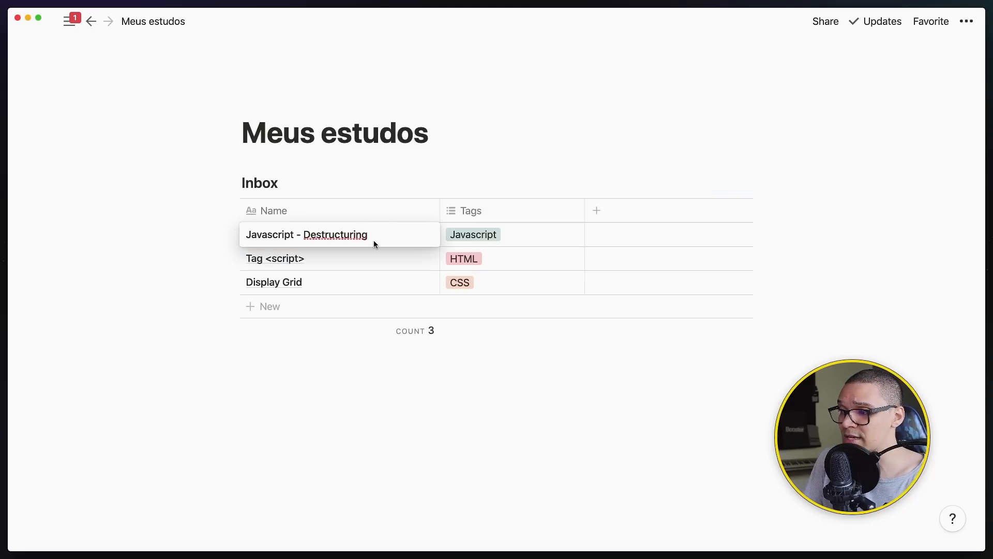
key(BackSpace)
key(BackSpace)
key(BackSpace)
key(BackSpace)
key(BackSpace)
key(BackSpace)
key(BackSpace)
key(BackSpace)
key(BackSpace)
key(BackSpace)
key(BackSpace)
key(BackSpace)
key(BackSpace)
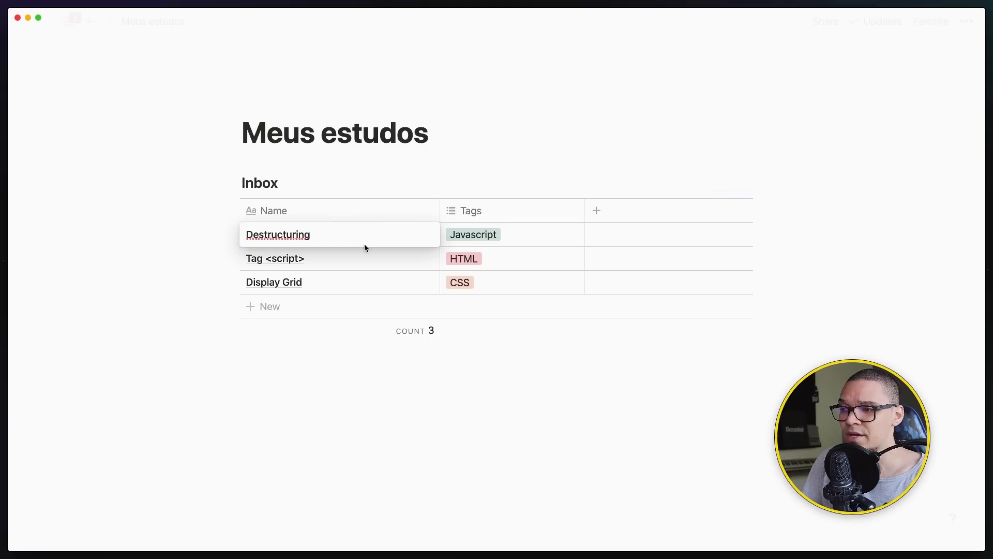
key(Escape)
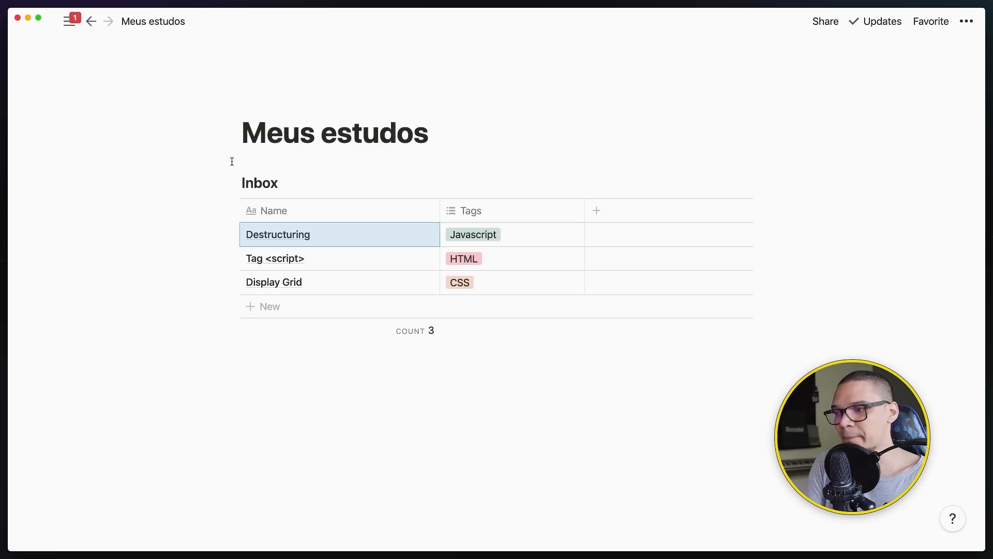
Step: Create a linked database below the Inbox table, using the Inbox database from "Meus estudos" as its source
click(437, 390)
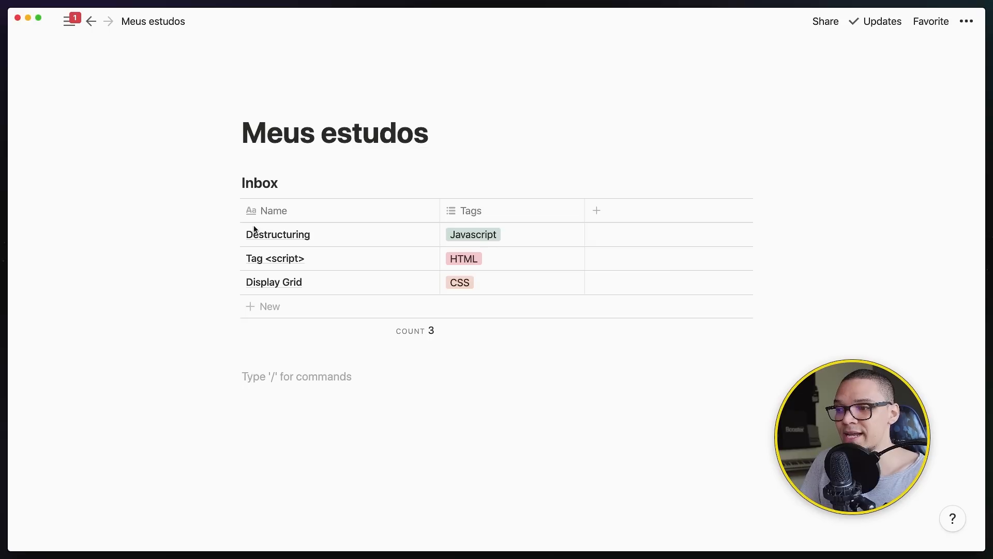
click(476, 150)
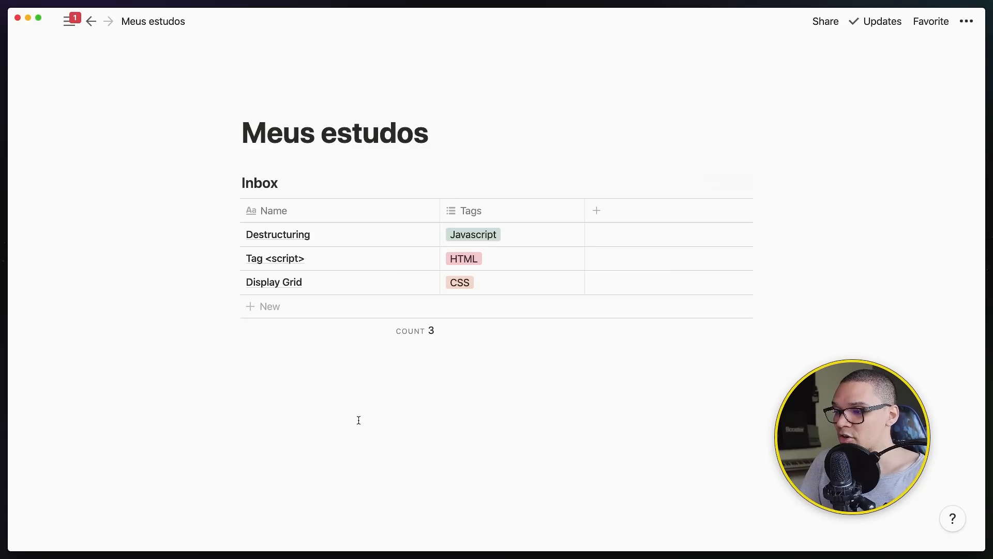
click(359, 453)
text(/create)
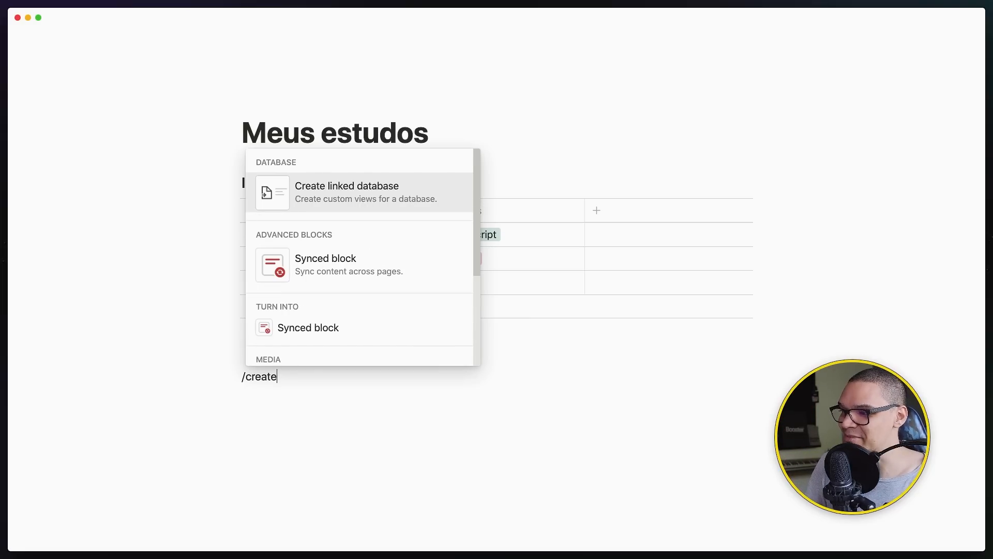
key(Return)
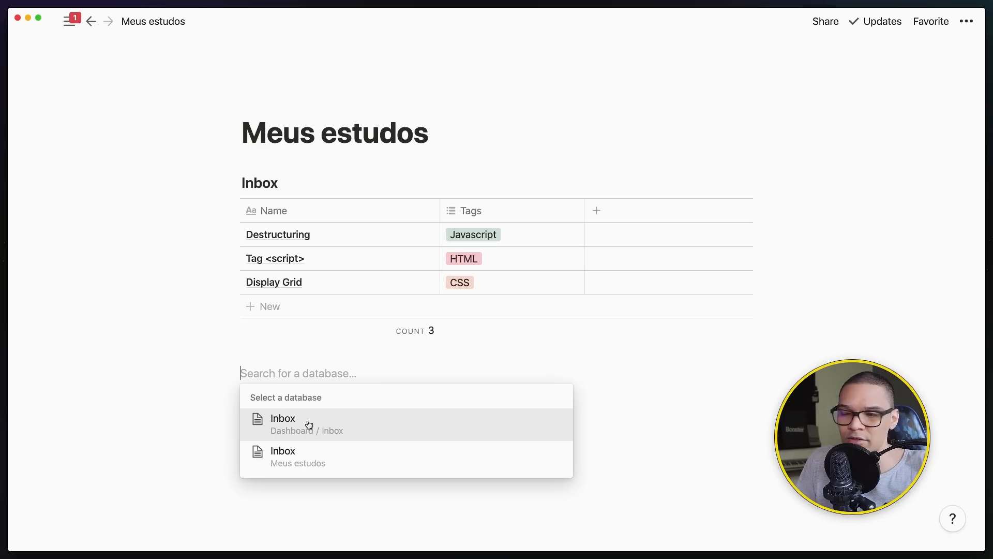
click(286, 463)
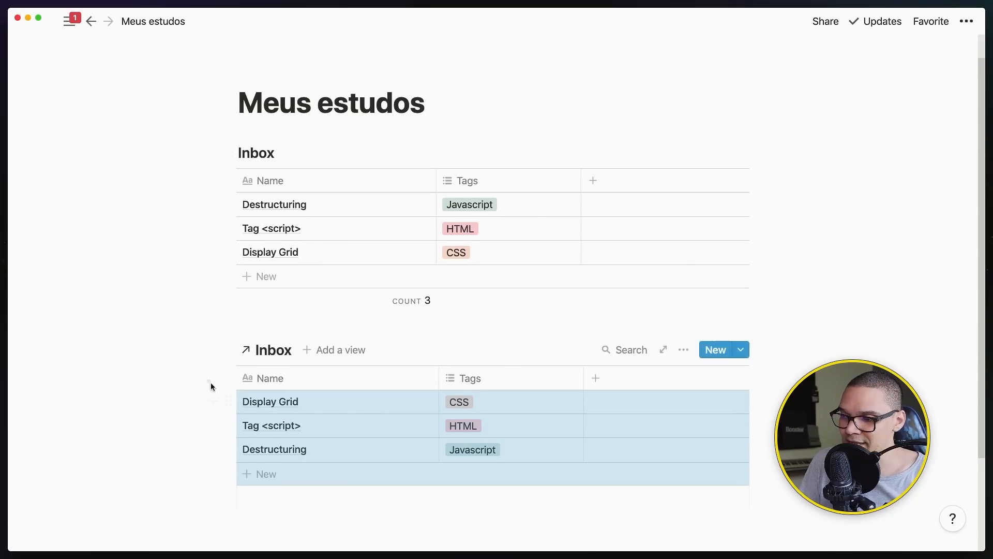
key(ctrl+a)
mouse_move(248, 341)
mouse_down()
mouse_move(228, 342)
mouse_move(253, 353)
mouse_move(225, 341)
mouse_up()
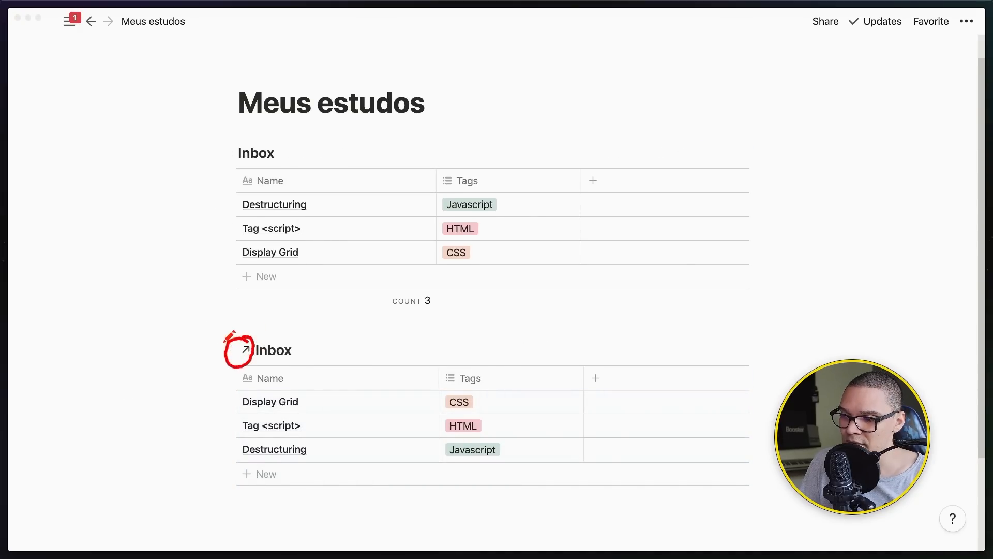
key(Escape)
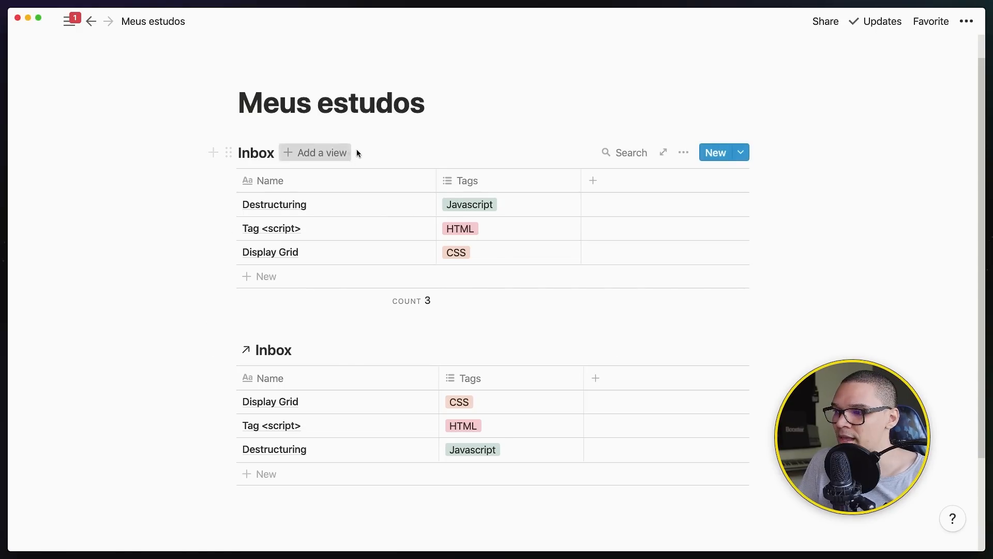
key(ctrl+a)
mouse_move(379, 138)
mouse_down()
mouse_move(186, 161)
mouse_move(402, 317)
mouse_move(389, 125)
mouse_move(263, 132)
mouse_up()
key(Escape)
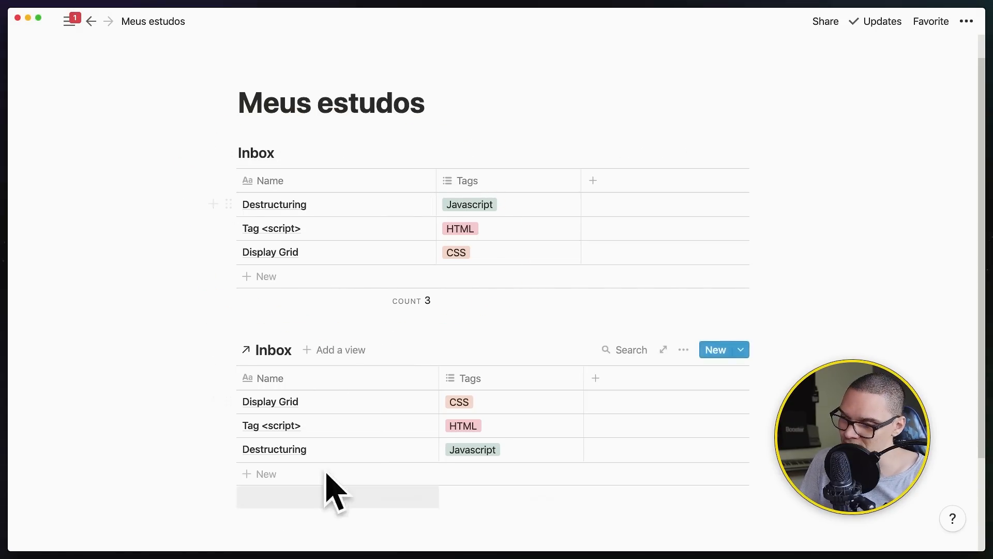
Step: Add a Calendar view to the linked Inbox database below the original table
scroll(197, 362, down, 3)
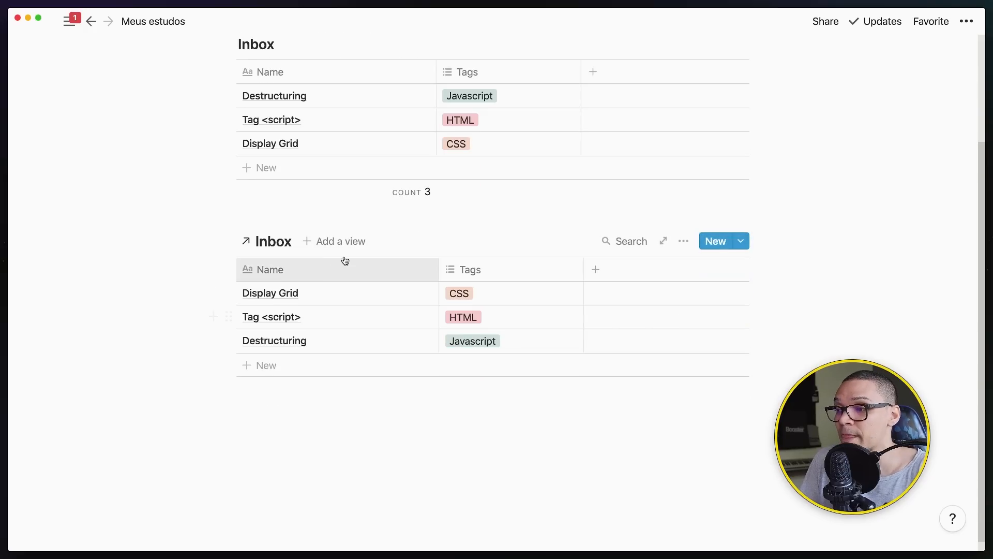
click(339, 243)
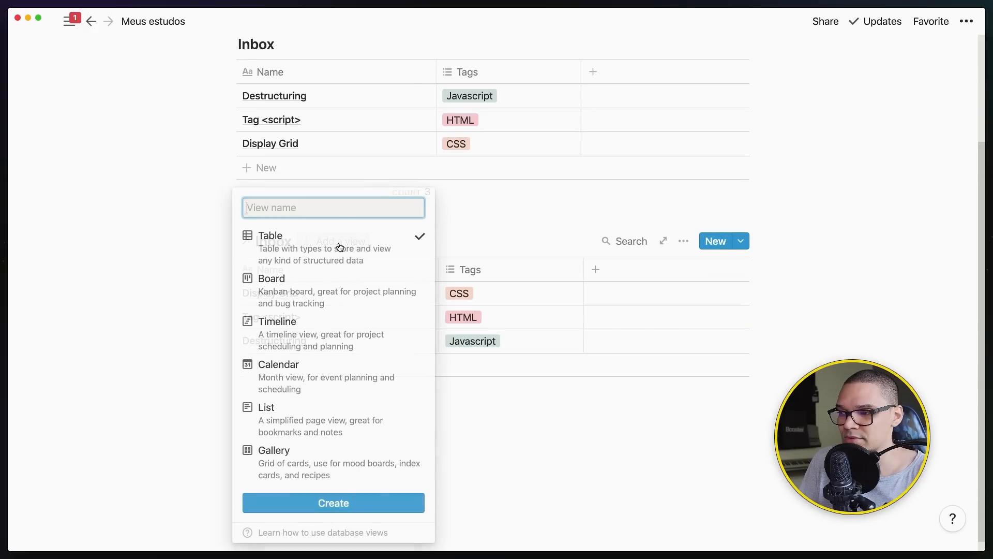
click(292, 377)
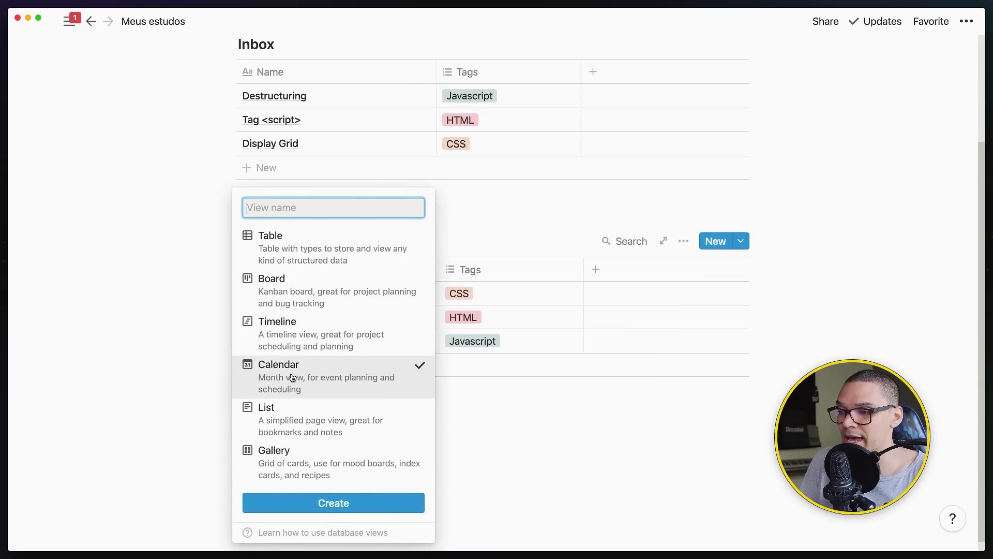
click(334, 511)
Step: Delete the Table view from the linked Inbox database and confirm the removal
click(352, 242)
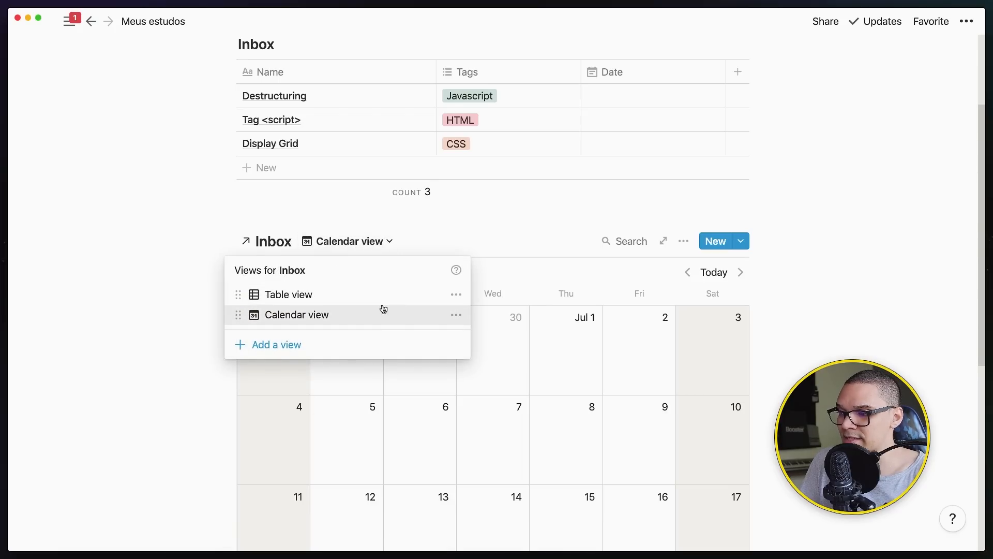
click(456, 294)
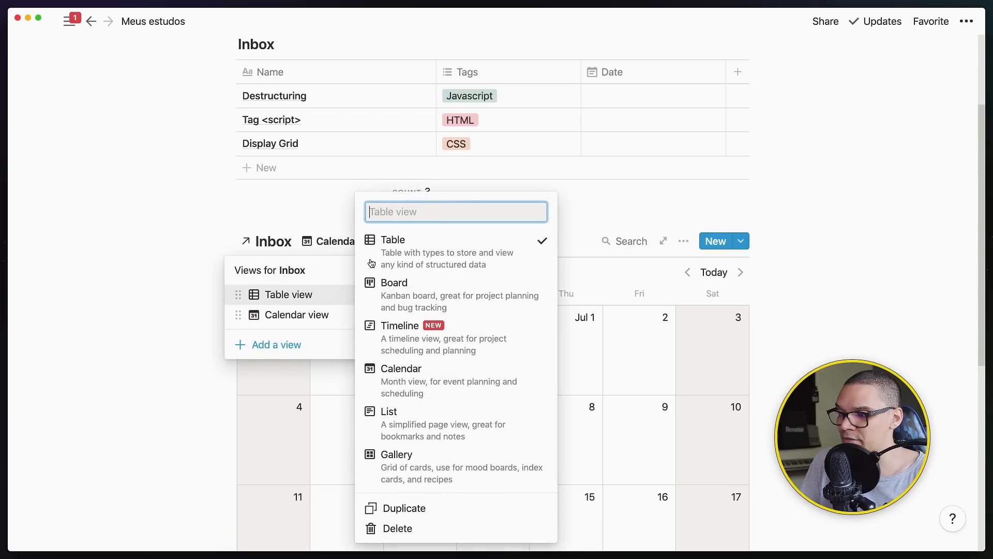
click(406, 529)
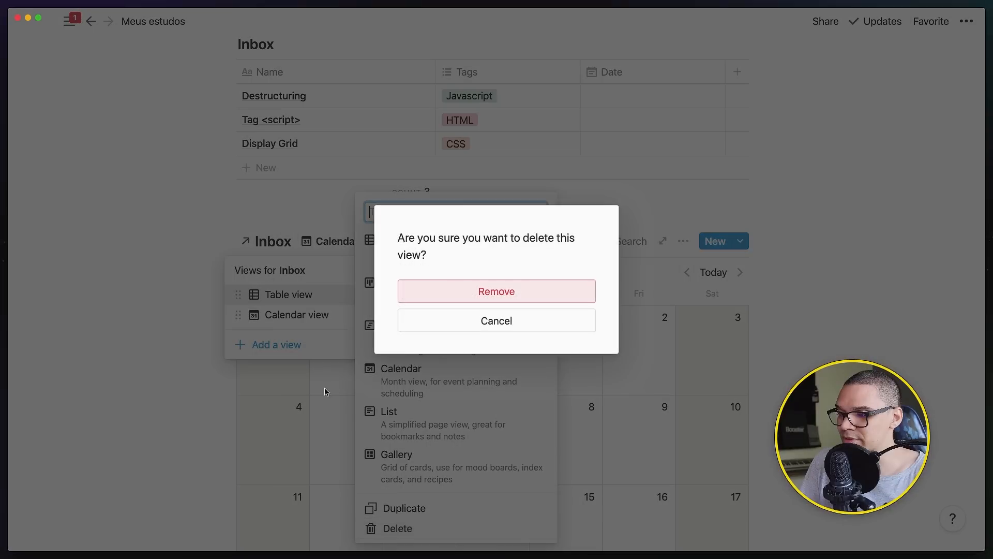
click(532, 294)
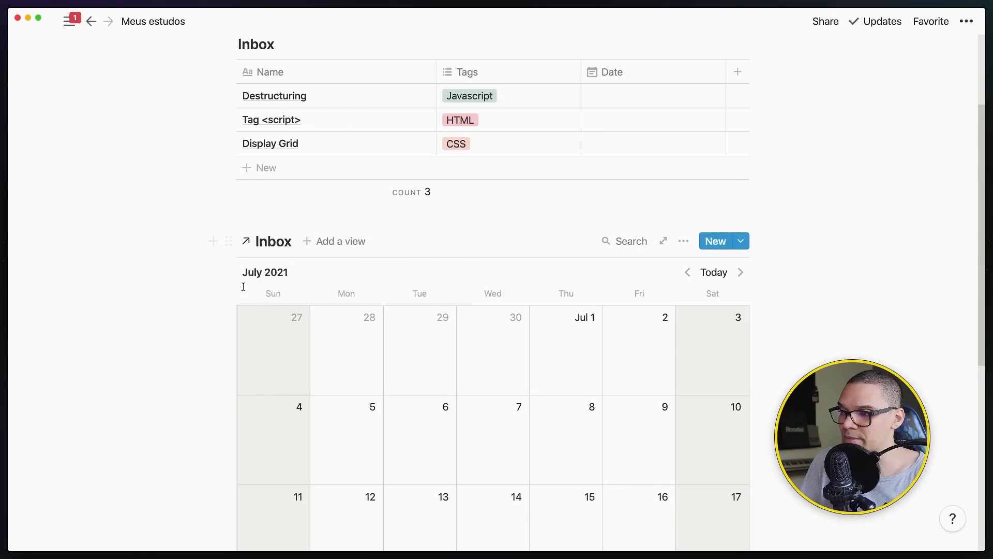
Step: Examine the linked monthly calendar and compare it with the Inbox table and its Date column
scroll(289, 279, down, 5)
scroll(419, 266, up, 1)
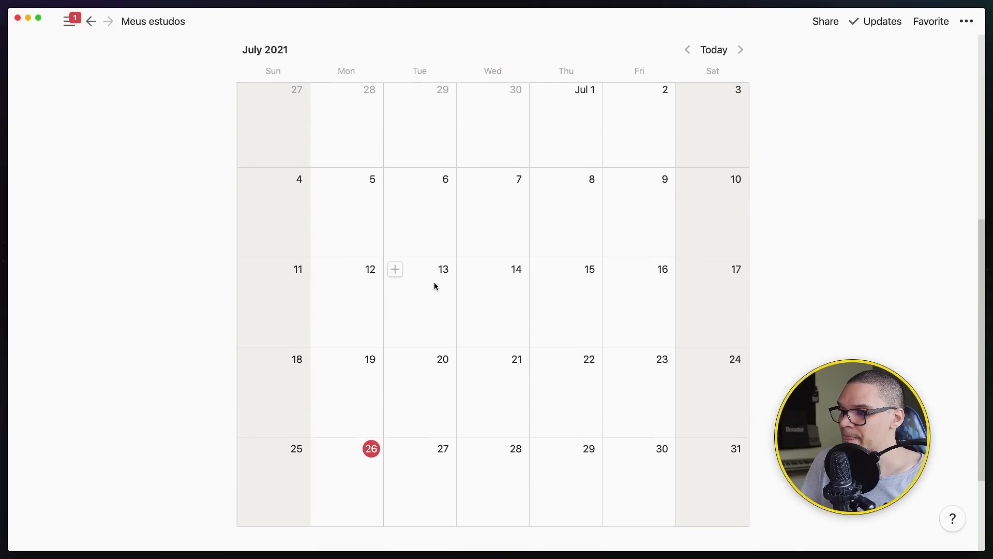
scroll(440, 271, up, 2)
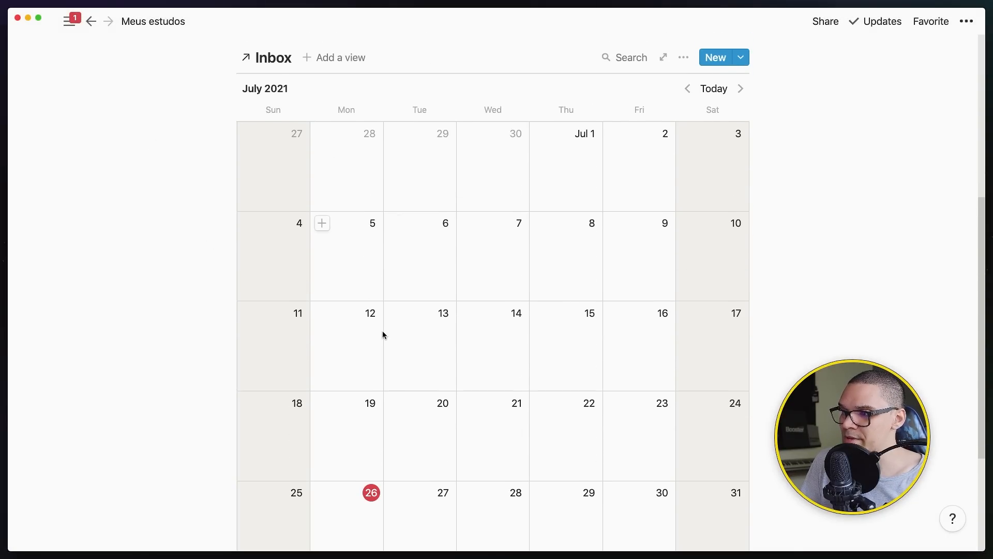
scroll(411, 320, down, 1)
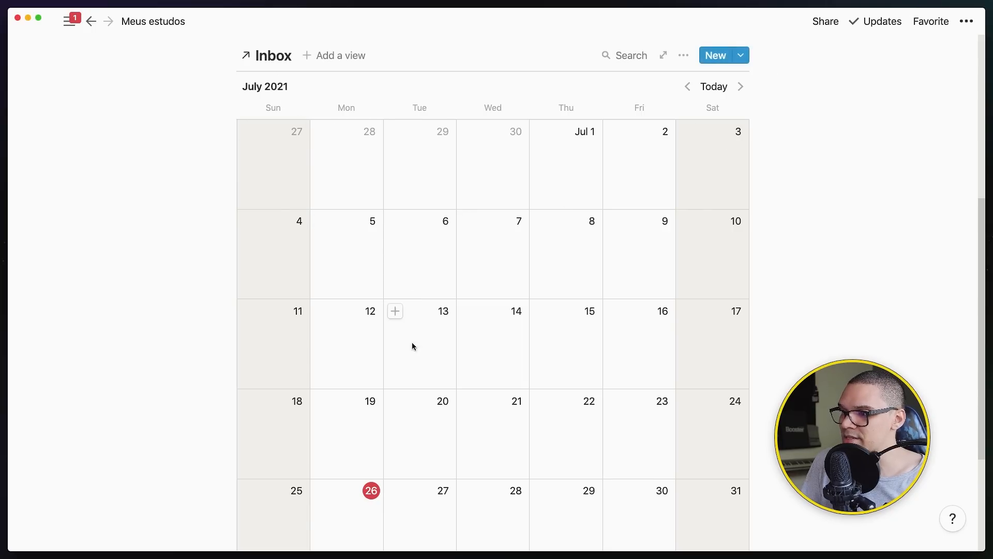
scroll(419, 331, up, 6)
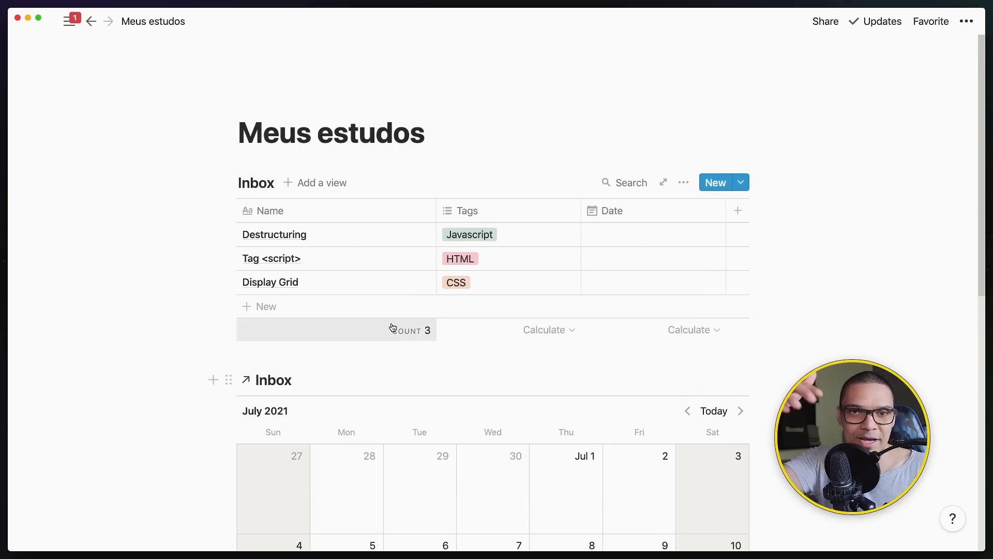
scroll(405, 317, down, 7)
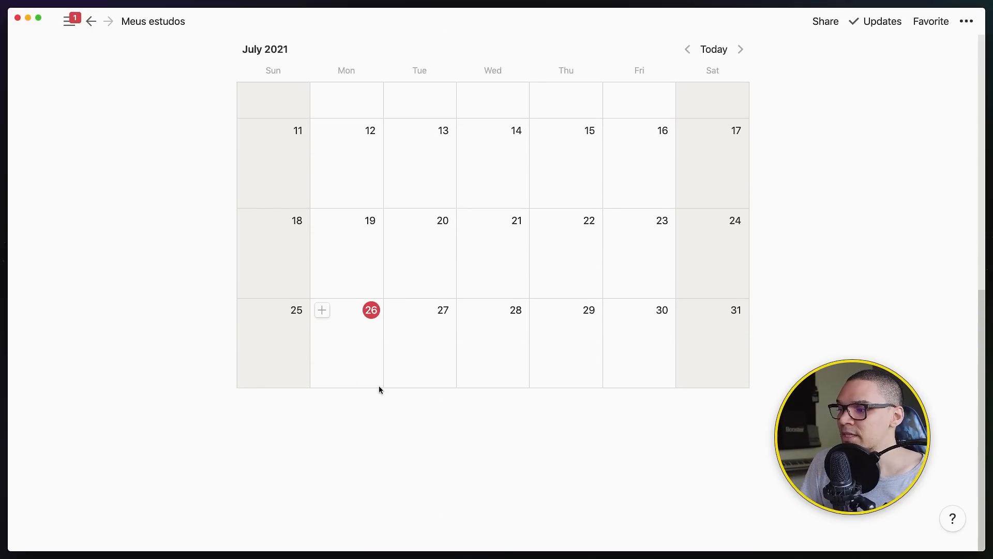
scroll(379, 388, up, 6)
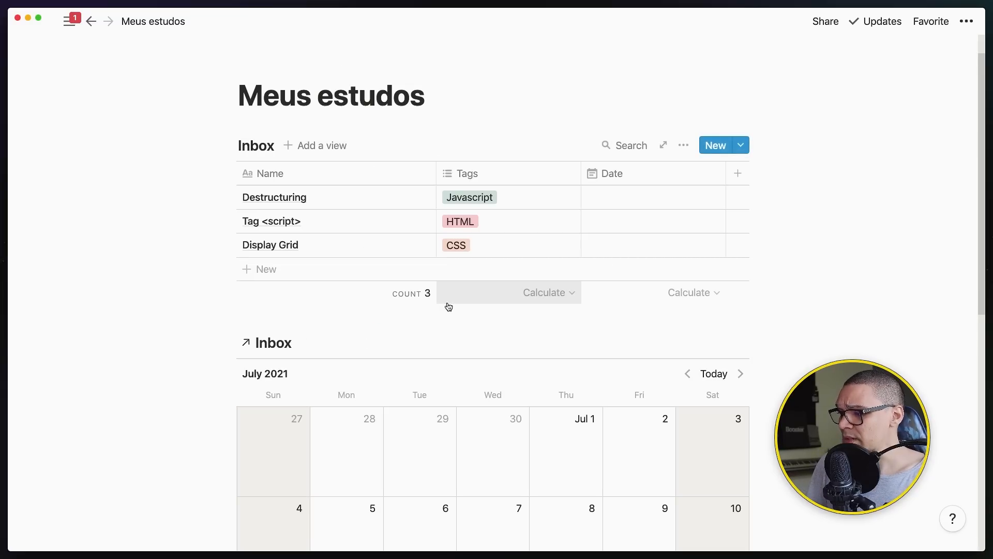
scroll(435, 306, down, 1)
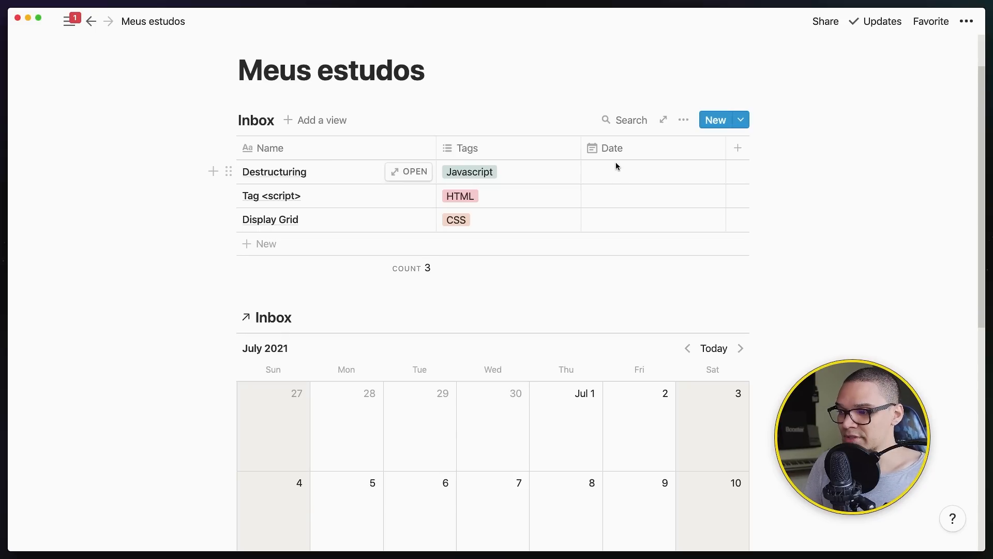
scroll(526, 226, down, 15)
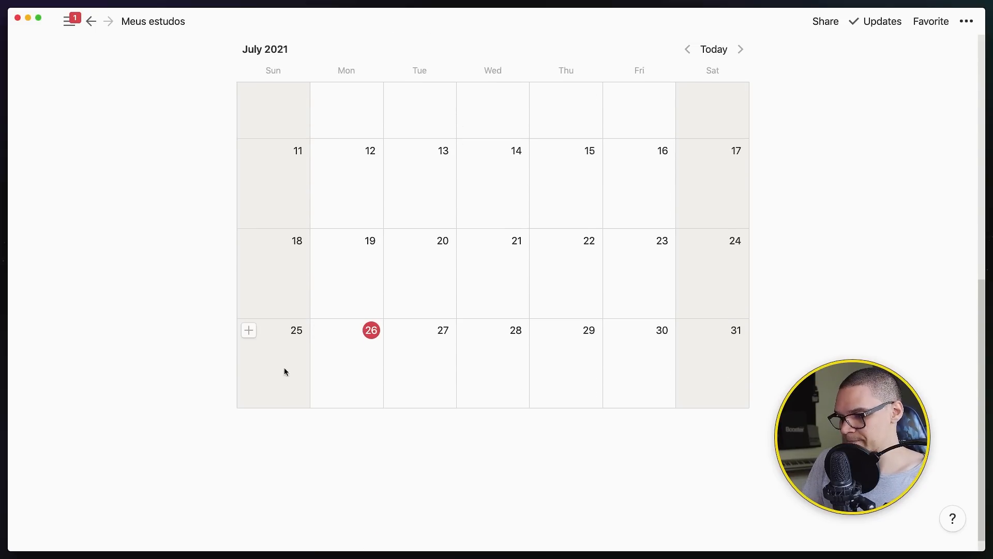
scroll(416, 338, up, 5)
scroll(428, 326, up, 5)
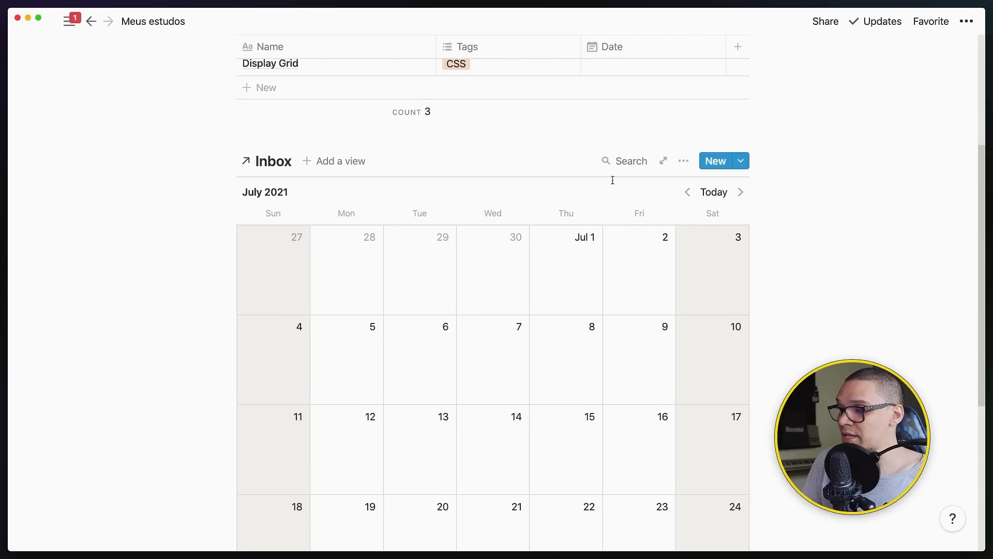
Step: Set the Destructuring row's date to July 26, 2021 in the Inbox table
scroll(618, 103, up, 2)
click(615, 96)
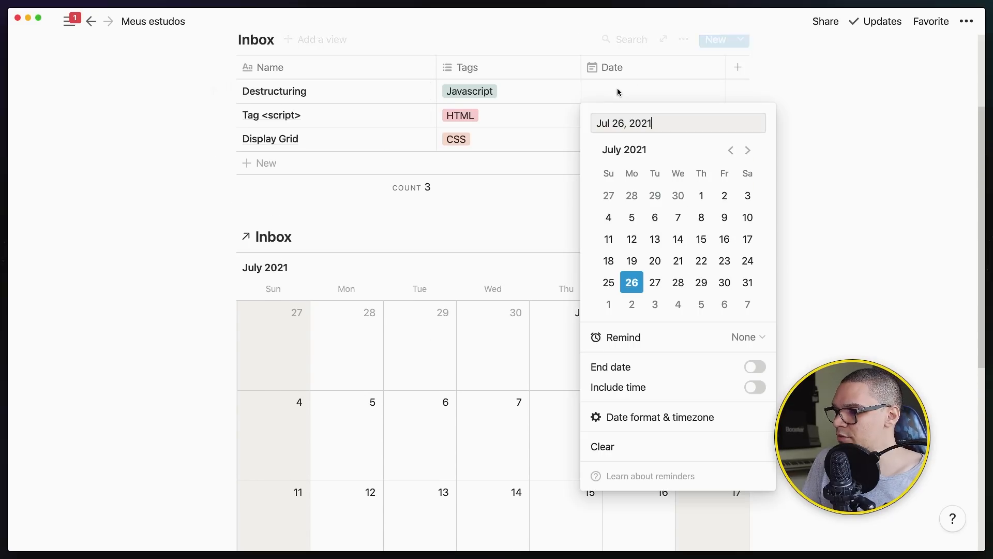
key(Escape)
scroll(618, 92, up, 1)
click(619, 93)
click(635, 96)
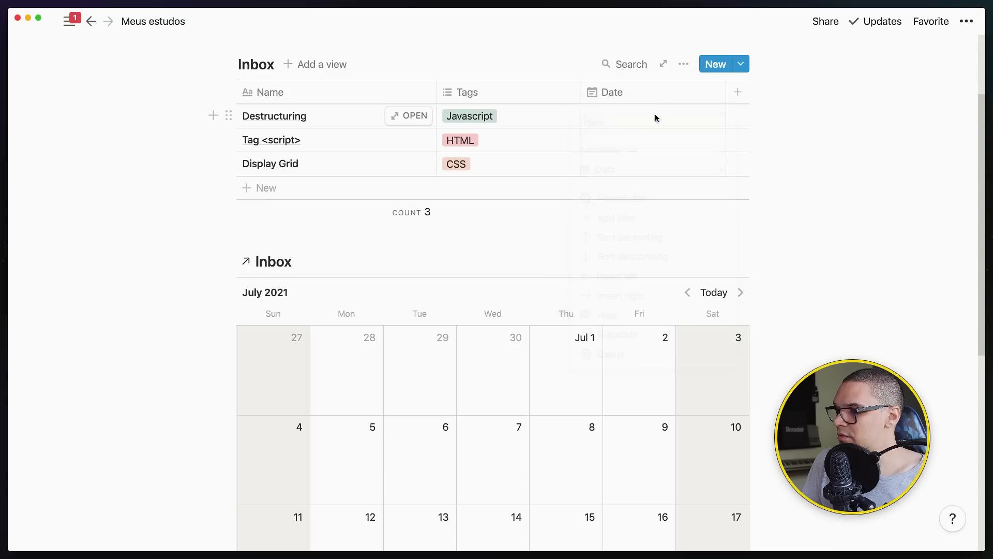
click(638, 116)
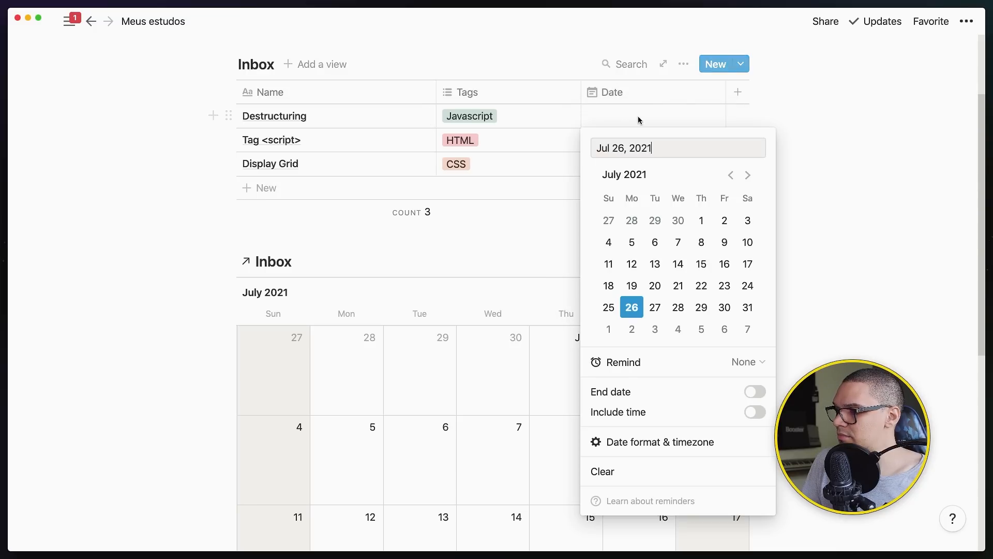
click(638, 307)
Step: Set the Tag <script> row's date to July 27, 2021
click(610, 149)
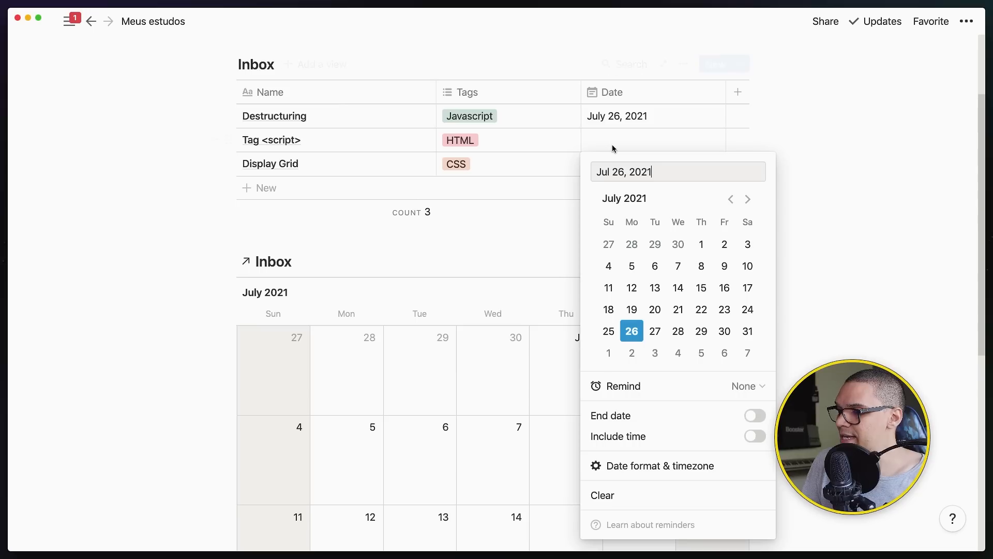
click(655, 333)
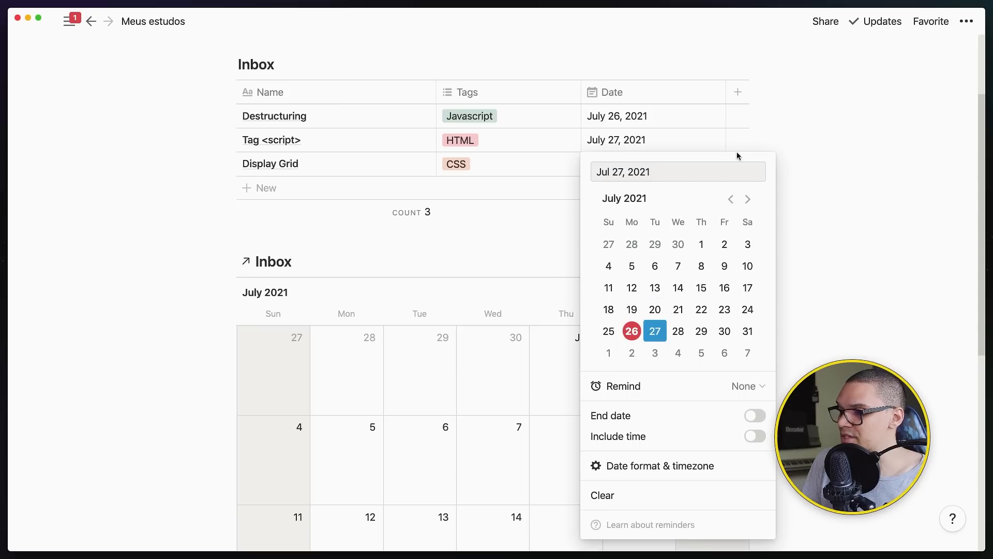
click(819, 150)
Step: Set the Display Grid row's date to July 28, 2021
click(621, 166)
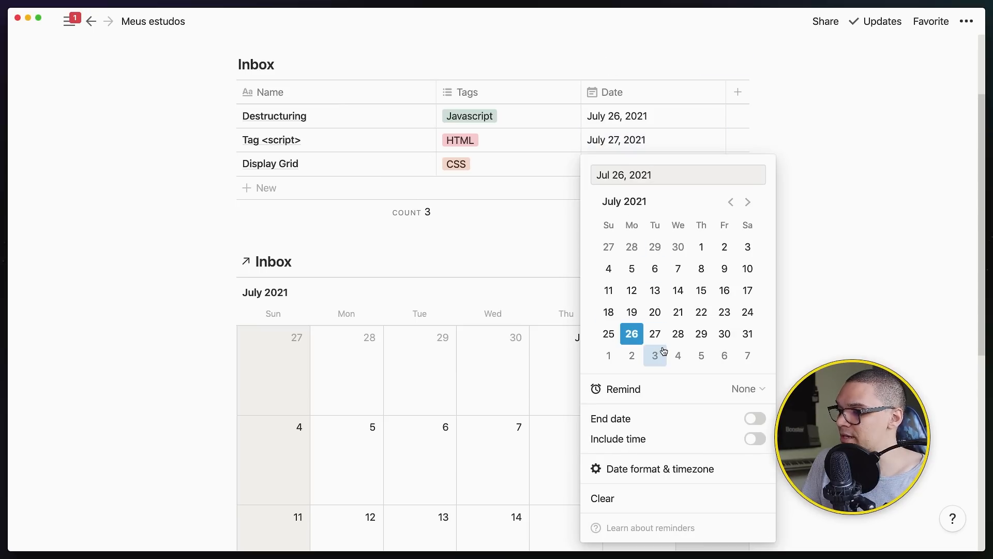
click(678, 333)
click(872, 207)
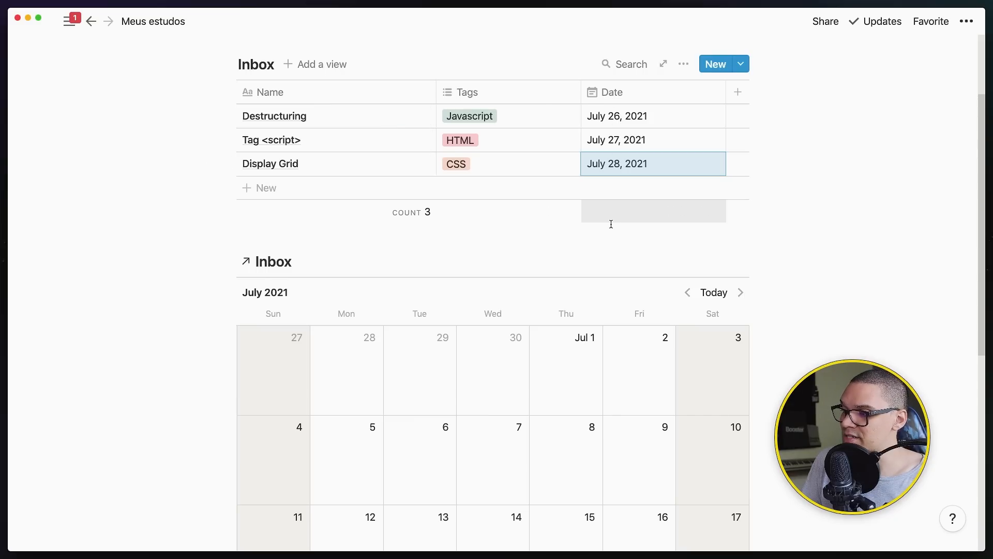
Step: Arrange the linked Inbox calendar by the Date property
scroll(611, 223, down, 3)
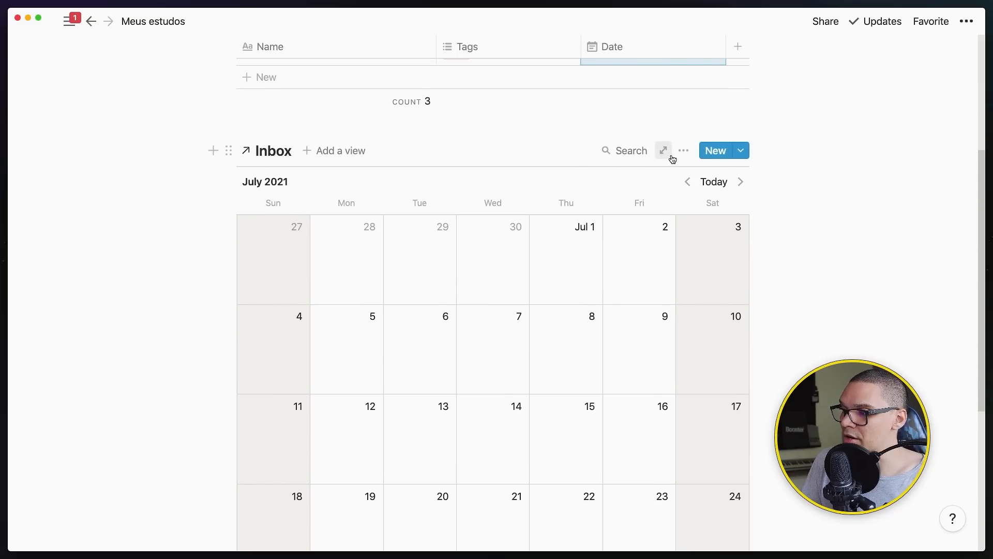
click(682, 151)
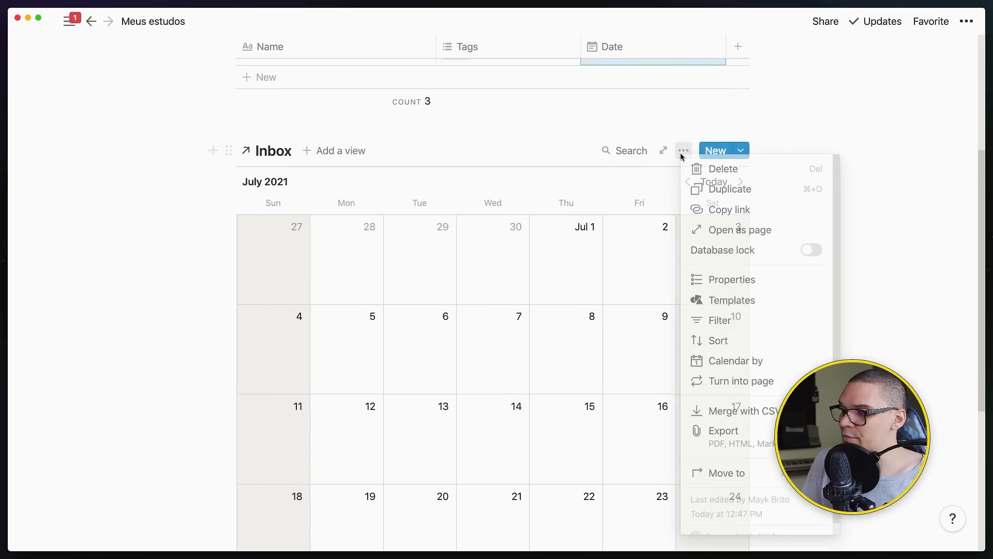
click(733, 321)
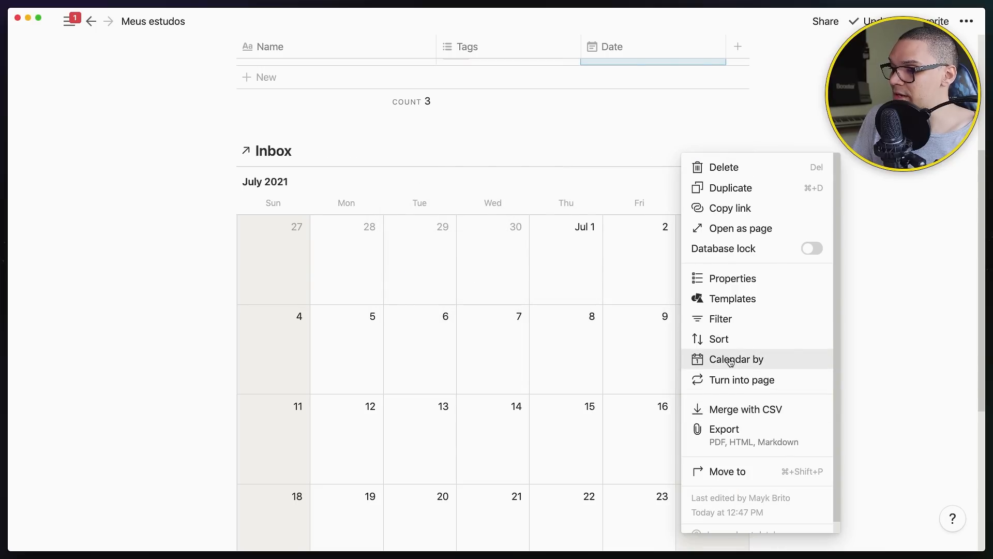
click(730, 360)
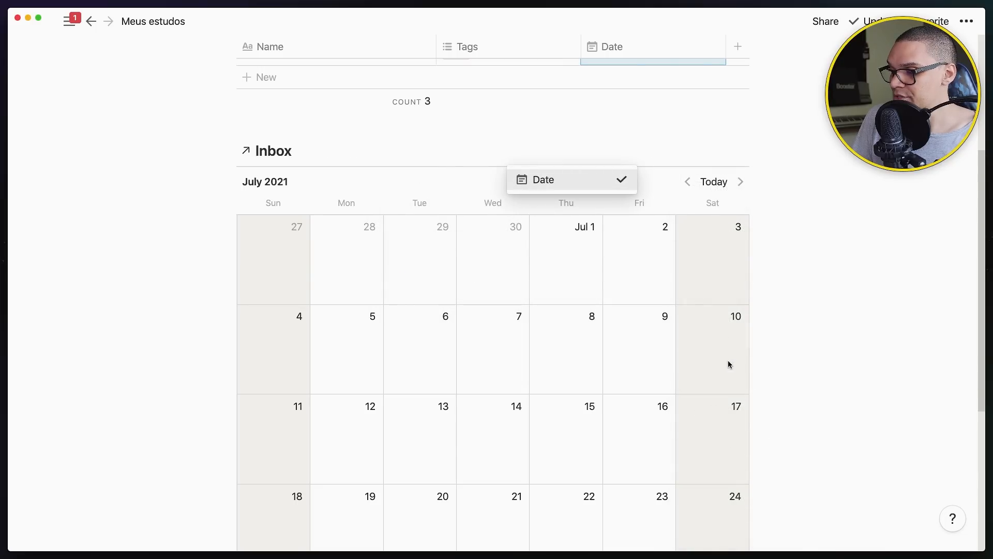
click(562, 181)
Step: Check the study topics on the calendar and move the calendar block above the Inbox table, directly under the page title
scroll(827, 311, down, 5)
scroll(832, 311, up, 3)
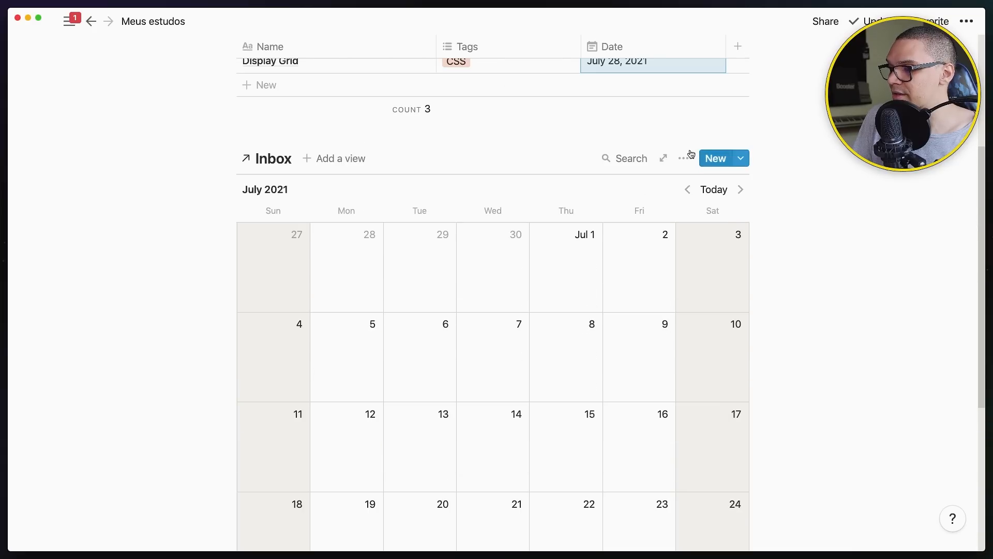
scroll(660, 183, up, 5)
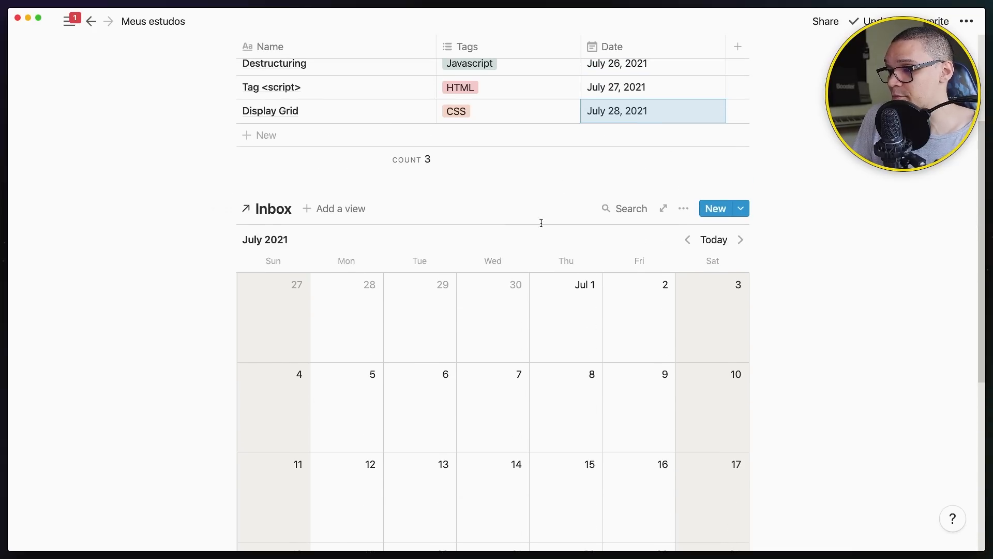
scroll(735, 323, down, 8)
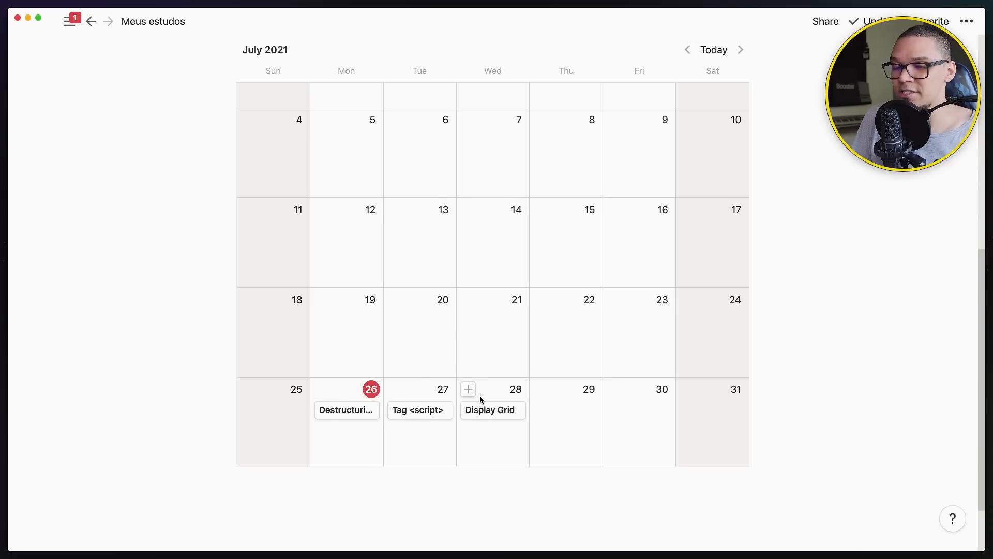
scroll(354, 428, down, 1)
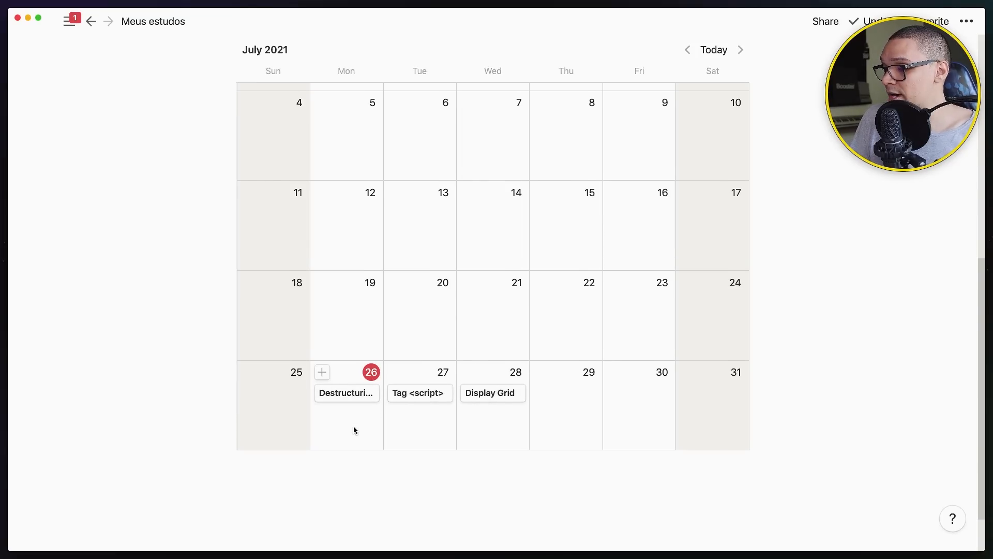
scroll(477, 405, up, 10)
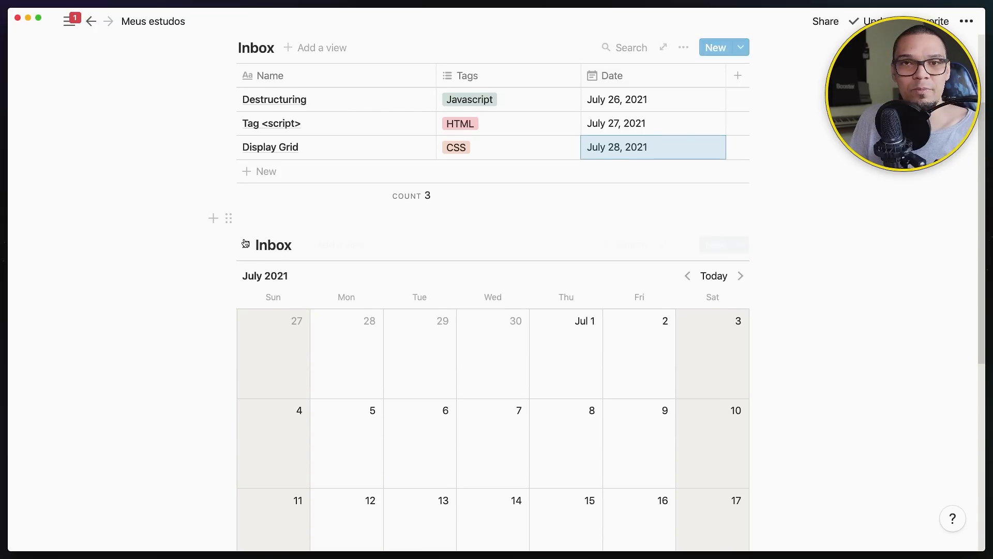
drag(228, 244, 268, 97)
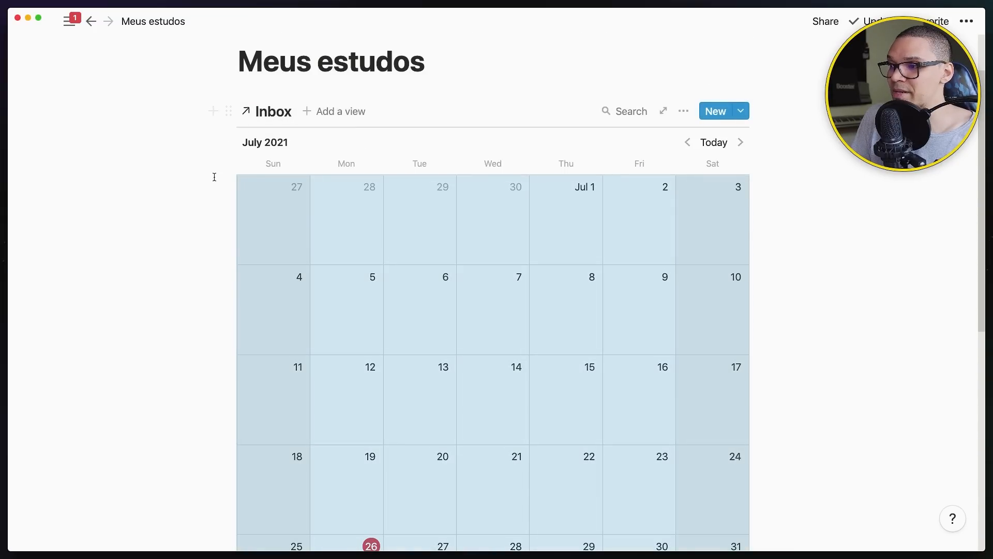
Step: Display the "Meus estudos" page at full width
drag(885, 86, 873, 166)
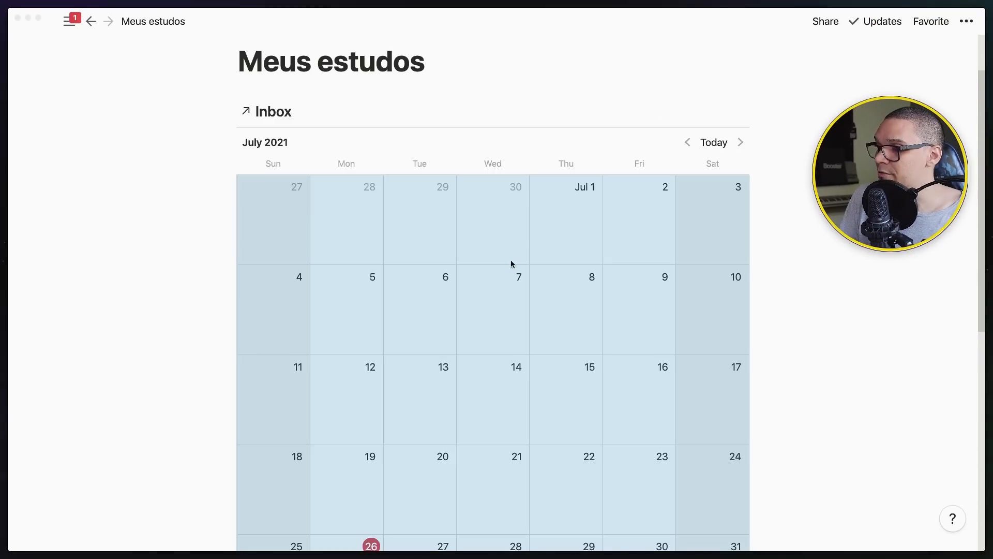
click(961, 21)
drag(898, 181, 697, 121)
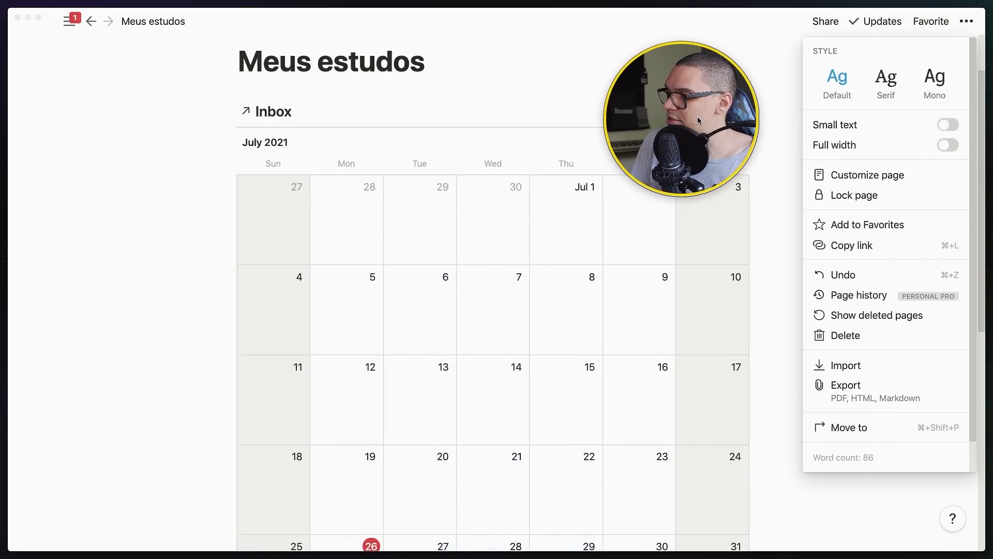
click(950, 146)
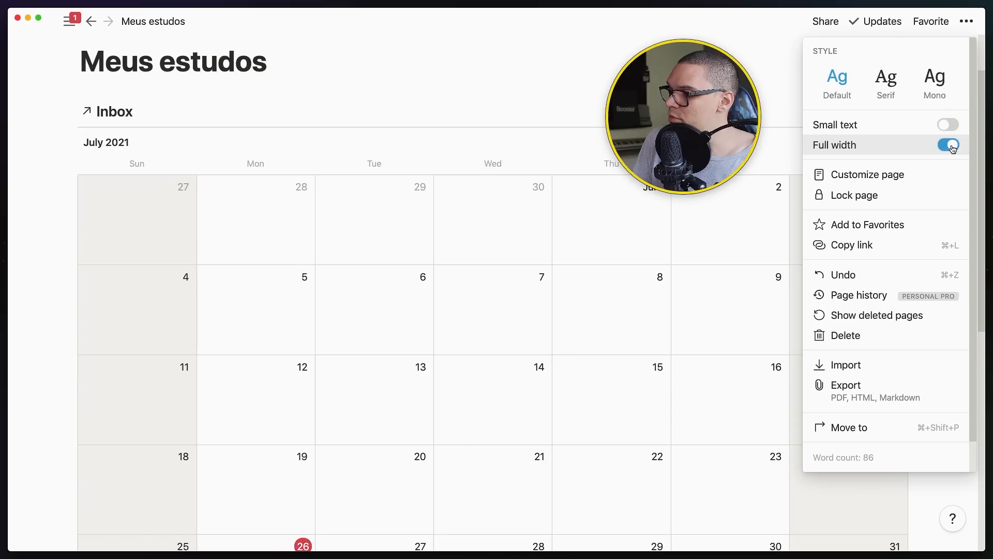
click(778, 91)
drag(722, 120, 845, 124)
click(681, 126)
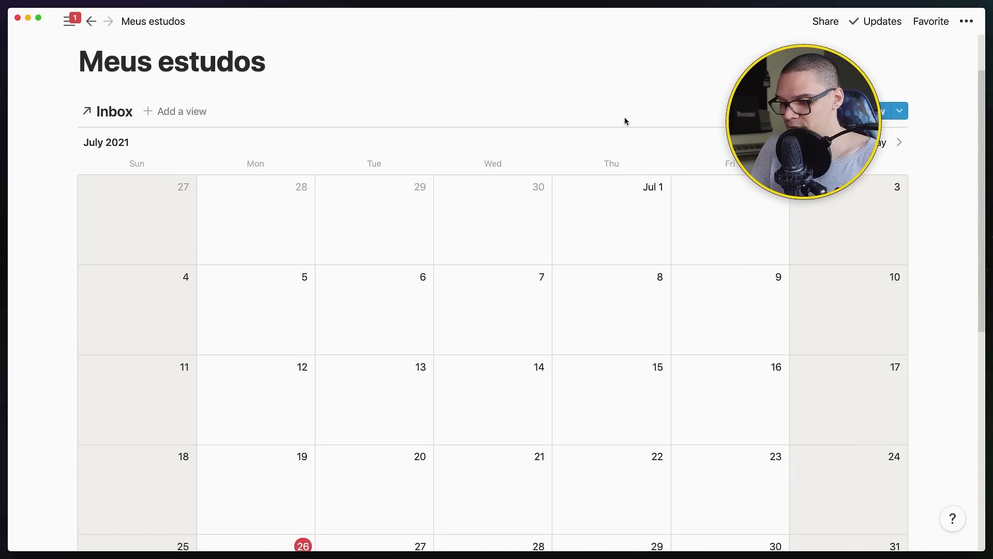
Step: Examine the July 2021 calendar together with the Inbox table beneath it on the widened page
key(super+minus)
key(super+minus)
key(super+minus)
drag(824, 124, 911, 123)
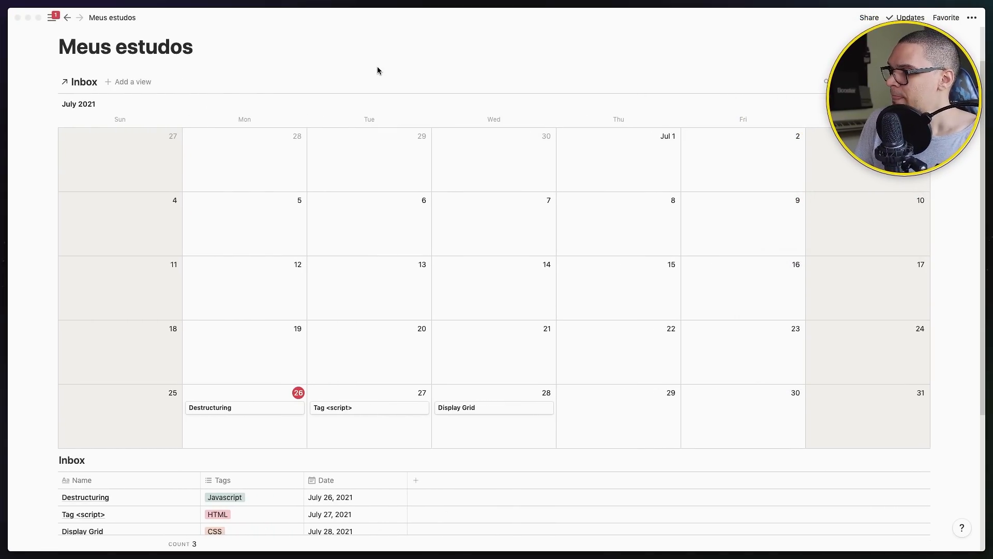
scroll(242, 241, down, 5)
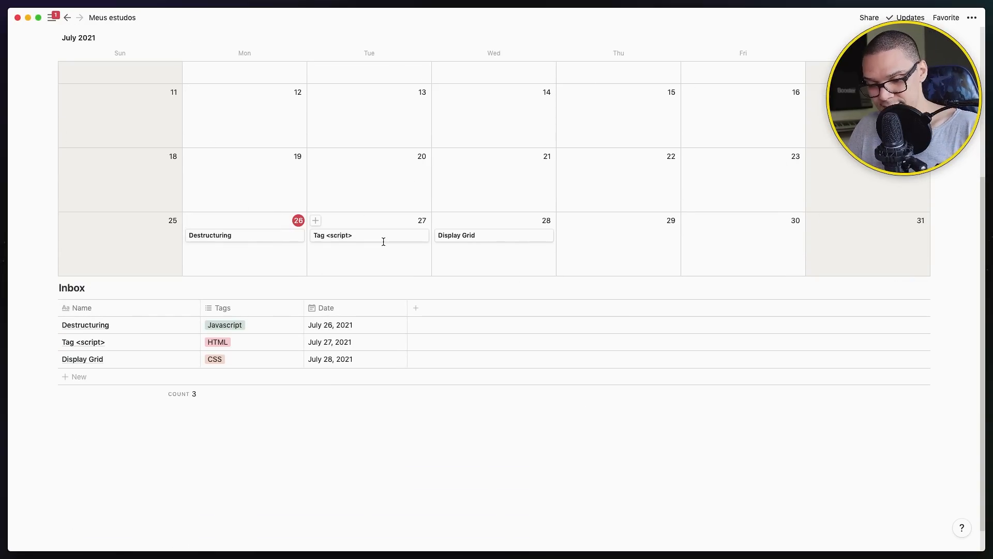
key(super+equal)
key(super+equal)
key(super+equal)
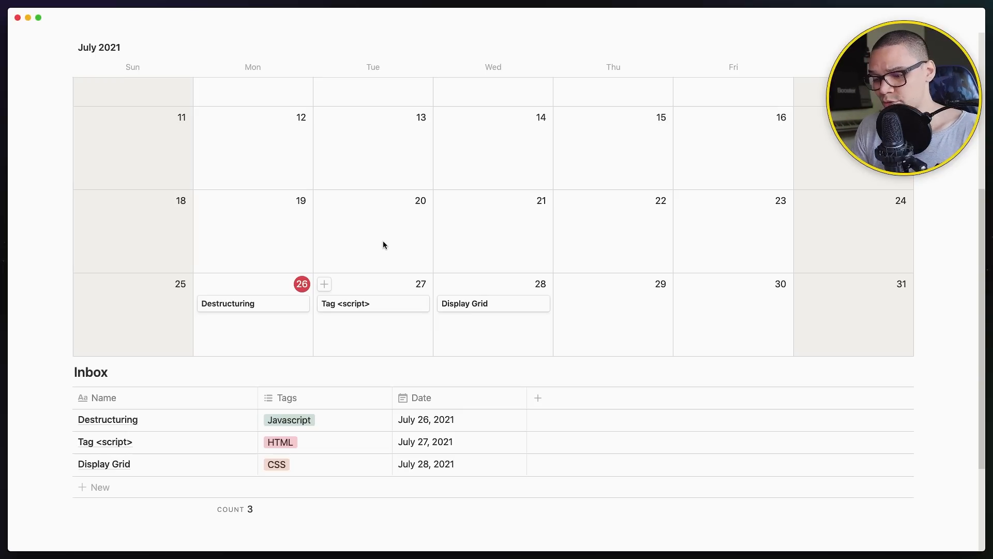
key(super+equal)
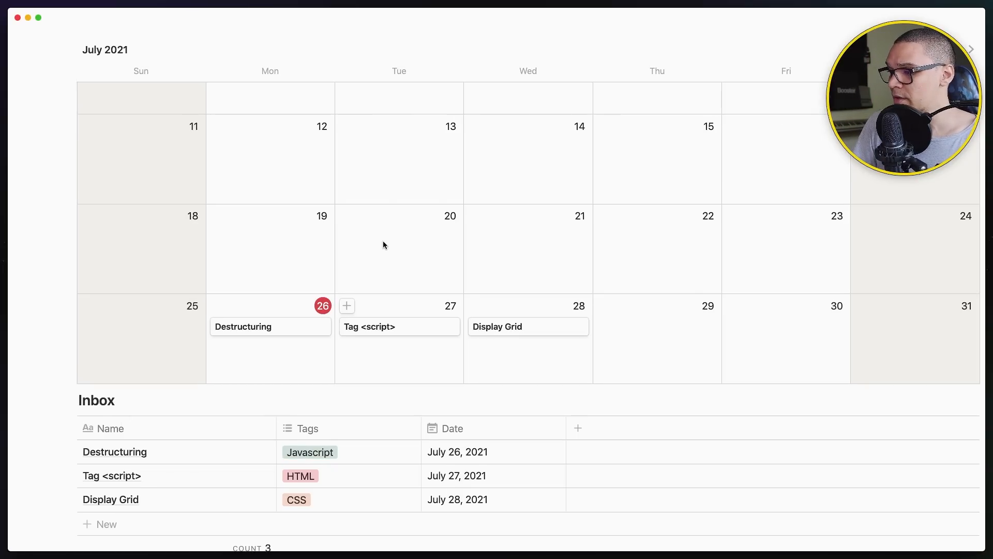
key(super+minus)
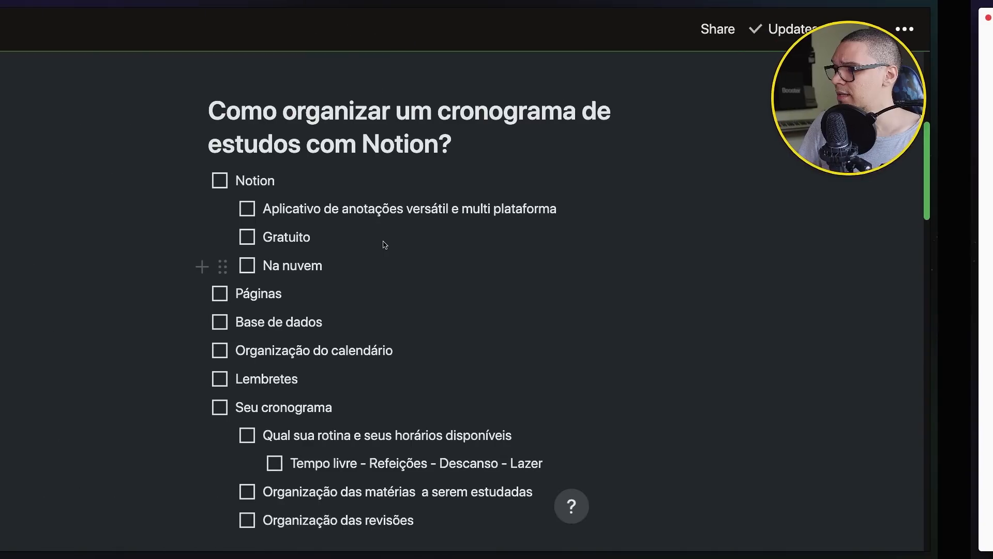
Step: Examine the reference page "Meus estudos em programação WEB", including its Matérias, Hoje, Tarefas and Atividades sections
scroll(396, 239, down, 5)
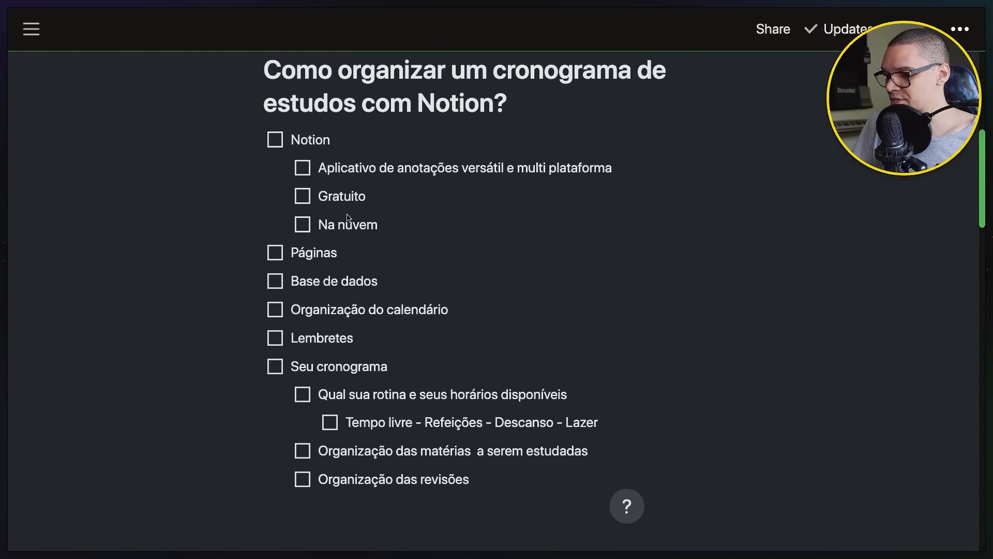
scroll(350, 214, down, 5)
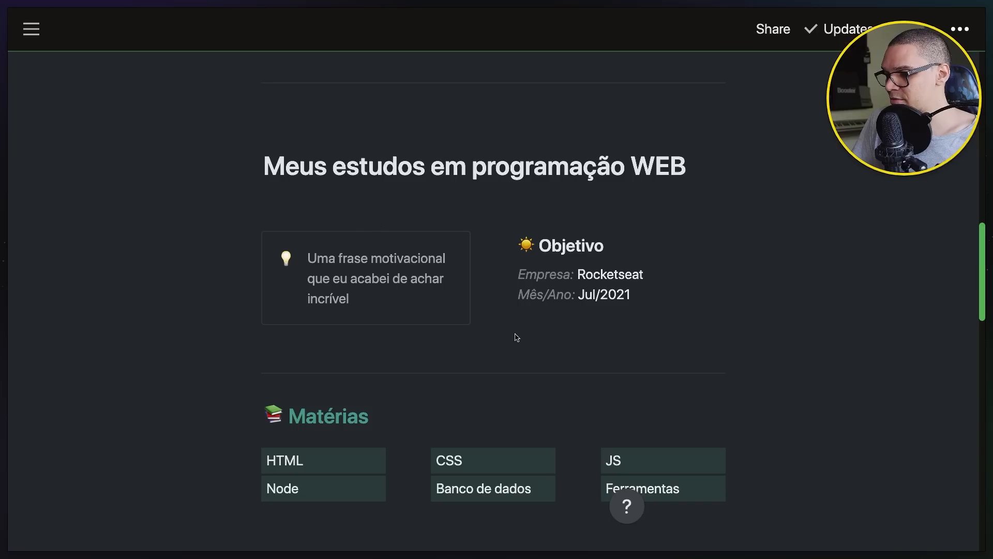
key(ctrl+minus)
key(ctrl+minus)
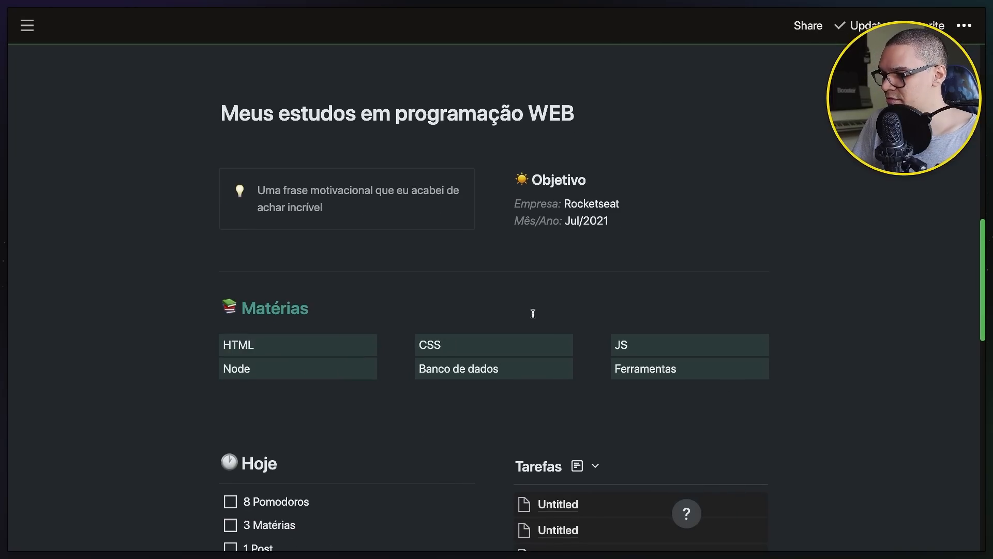
scroll(533, 313, down, 6)
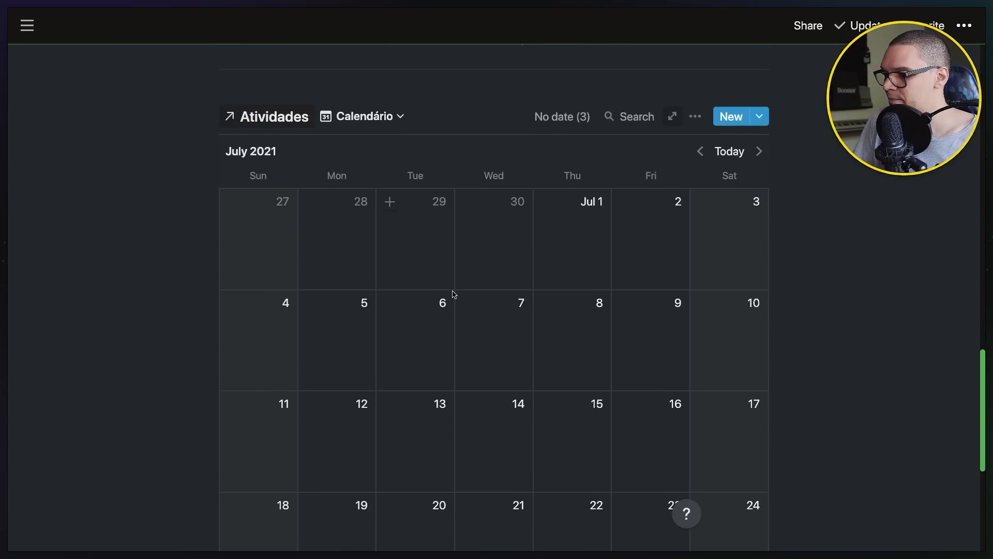
scroll(435, 307, up, 3)
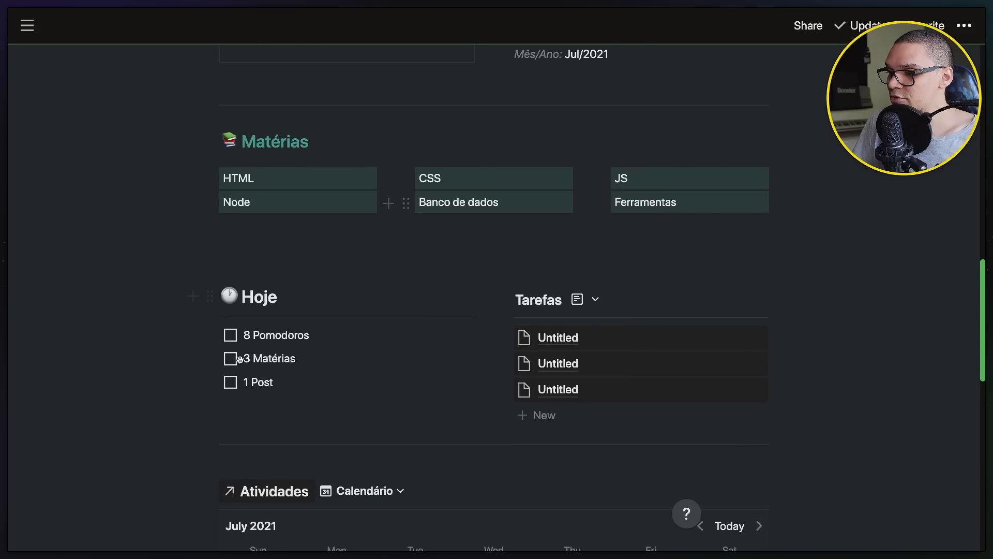
scroll(331, 357, up, 2)
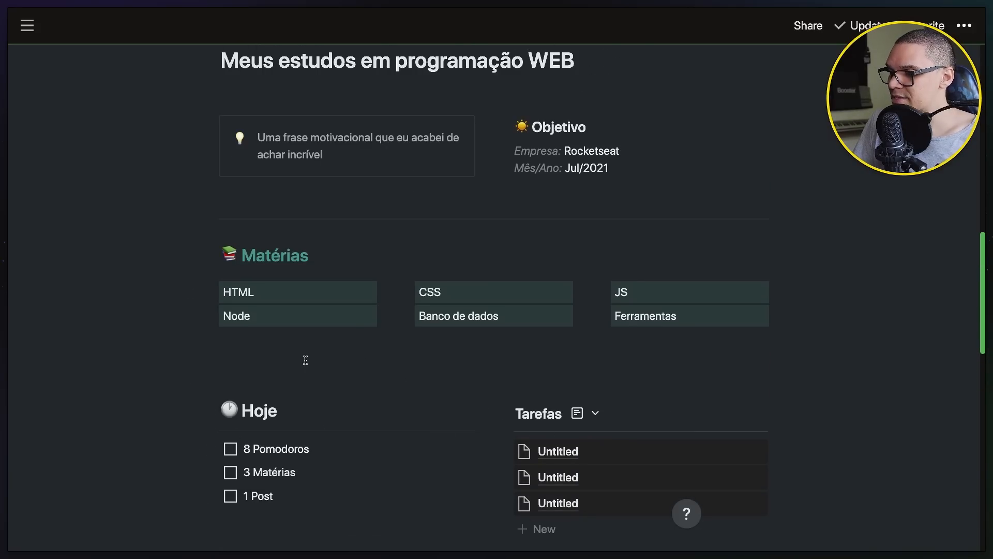
scroll(430, 269, up, 3)
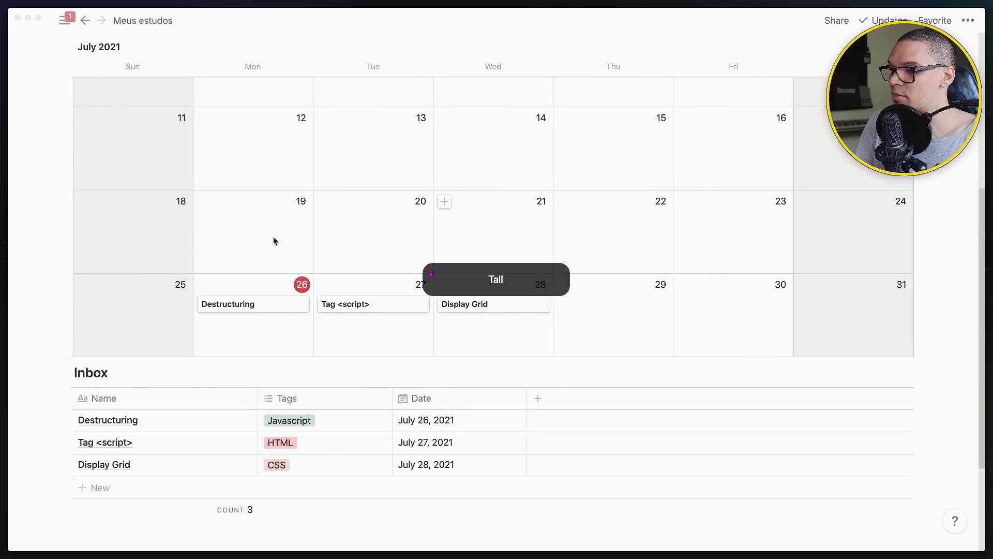
Step: Add a second-level heading "Hoje" between the "Meus estudos" page title and the calendar
scroll(273, 239, up, 5)
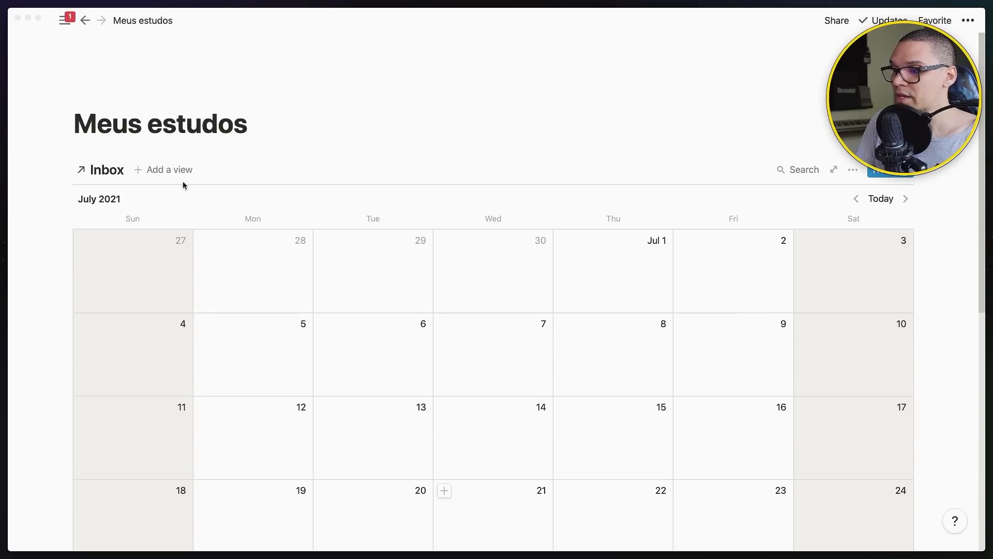
click(265, 127)
key(Return)
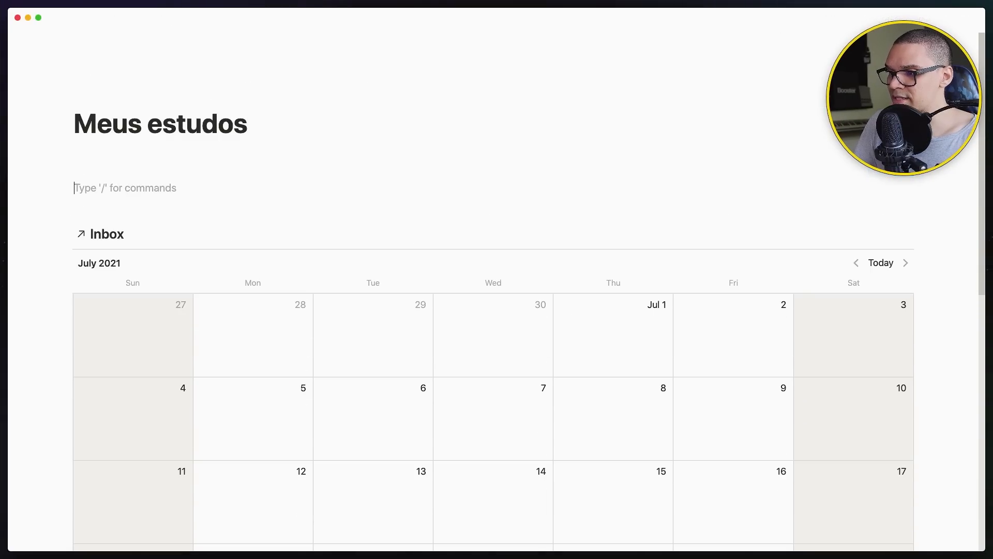
key(Return)
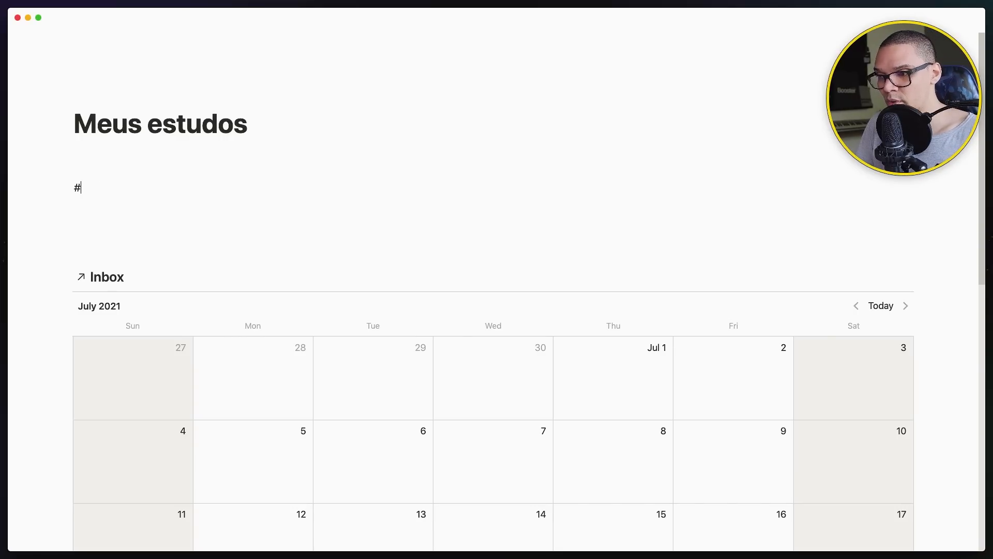
text(##)
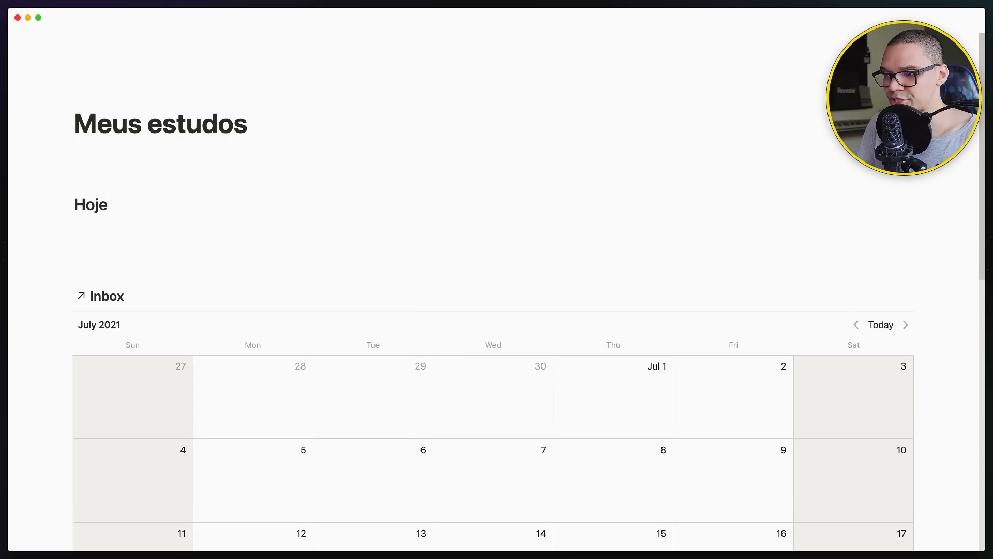
Step: Add a to-do list under the Hoje heading with the items "8 pomodoros", "3 matérias" and "1 post"
key(Return)
text([])
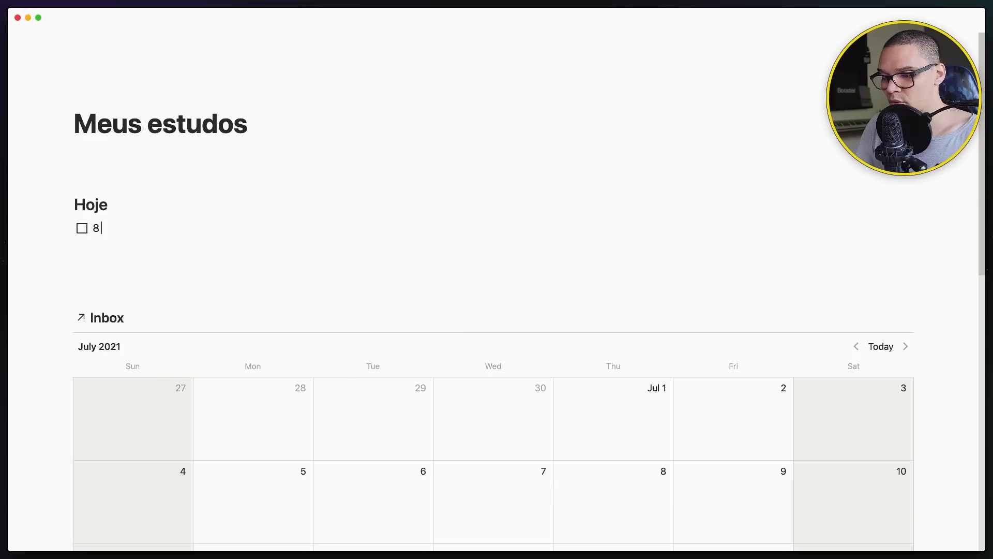
key(Return)
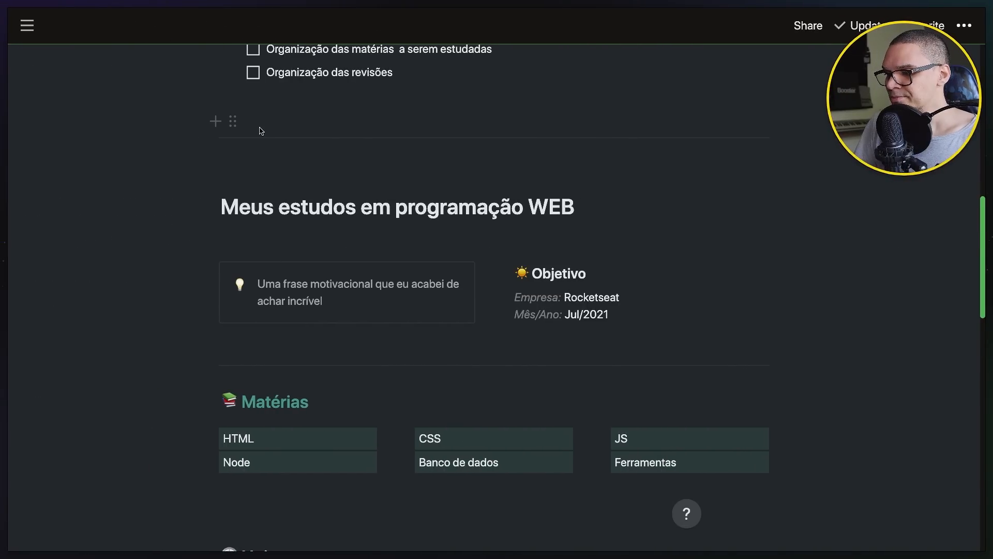
scroll(240, 147, down, 4)
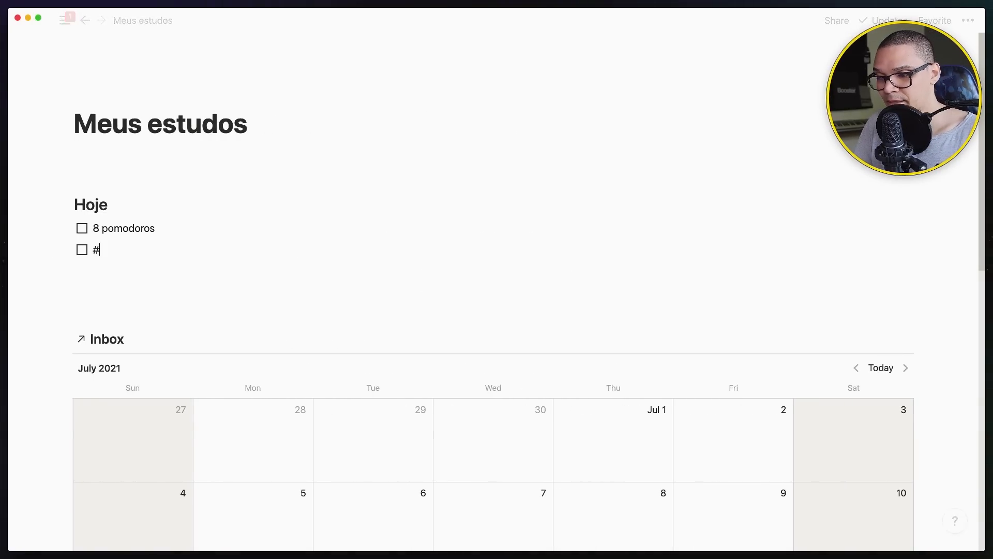
key(BackSpace)
key(BackSpace)
key(Return)
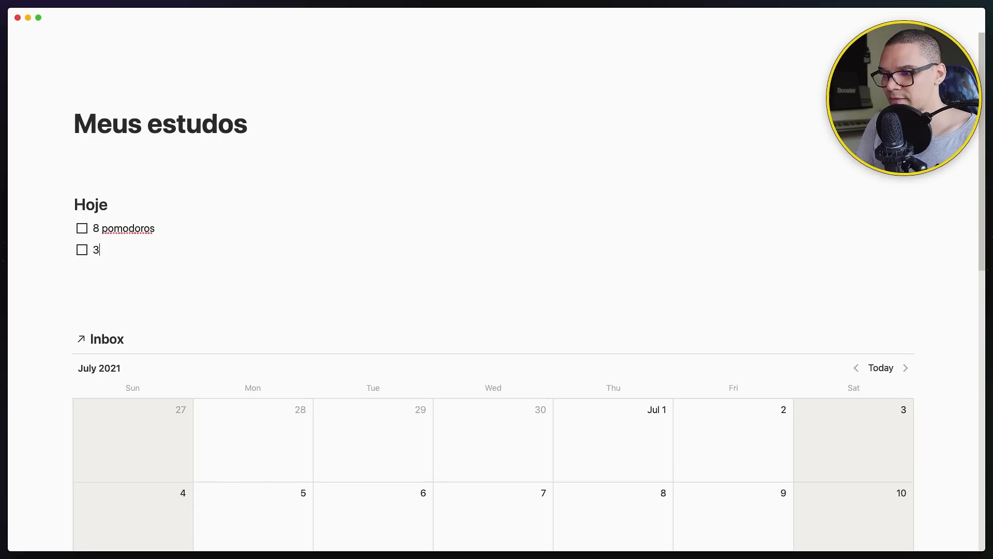
text(3 matérias)
key(Return)
text(1 post)
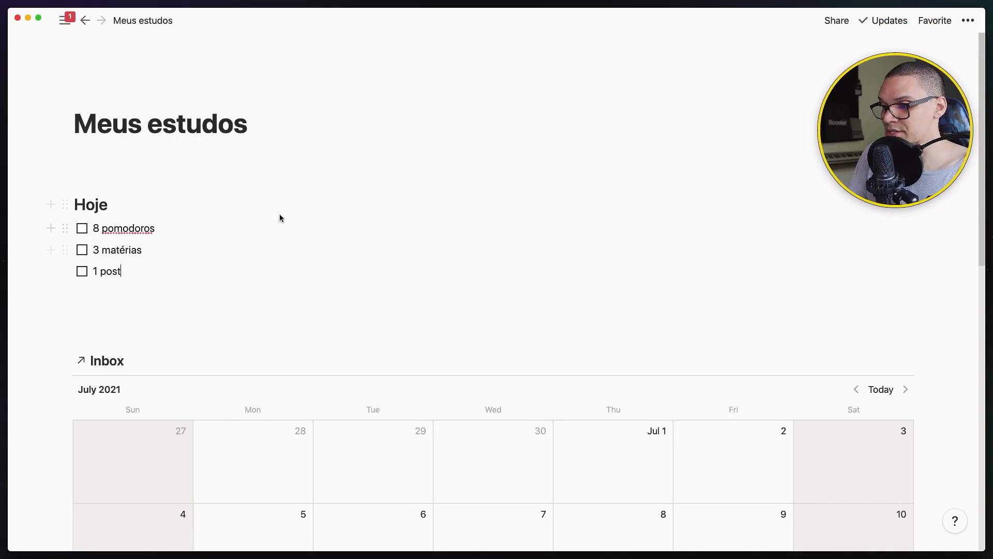
Step: Add a second-level heading "Tarefas" below the Hoje to-do list
click(111, 299)
key(Return)
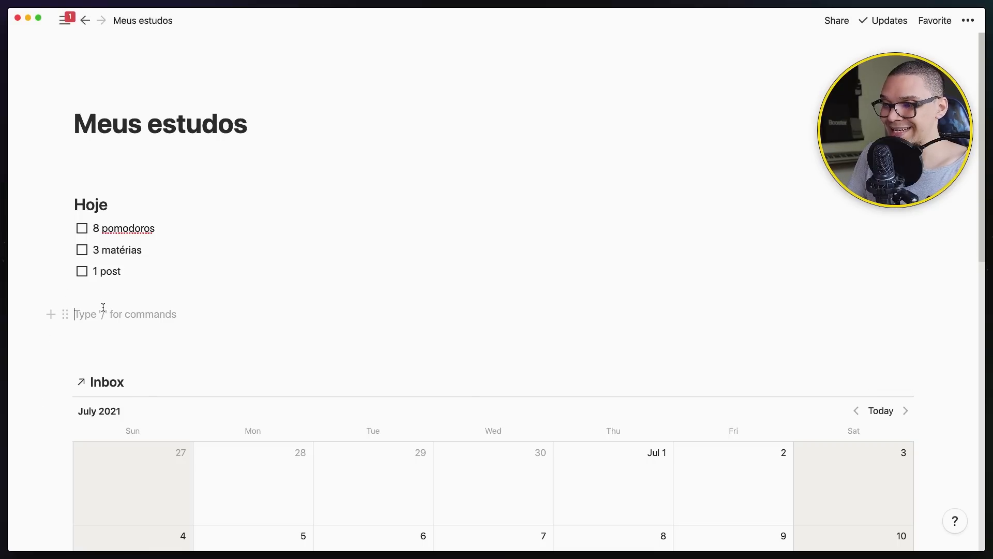
text(#)
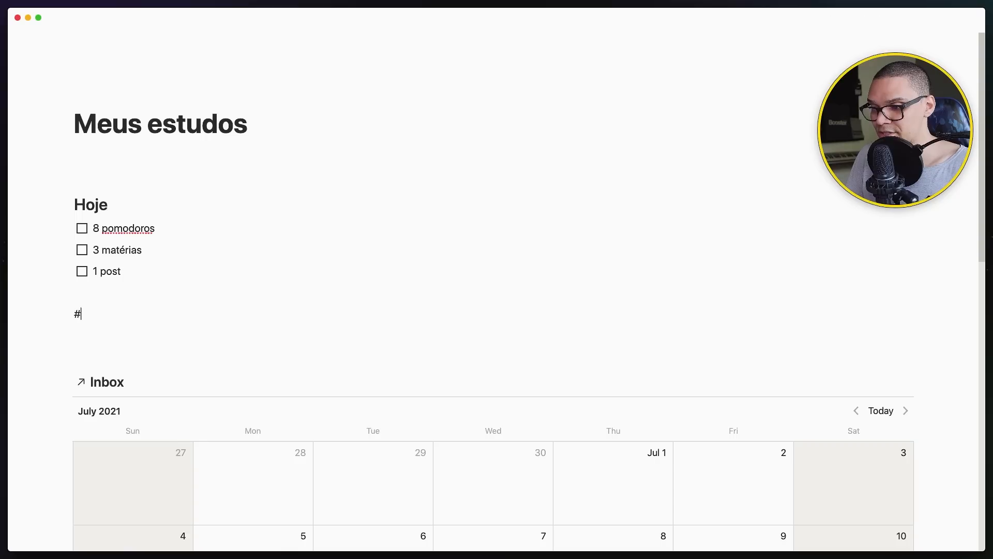
text(# Tar)
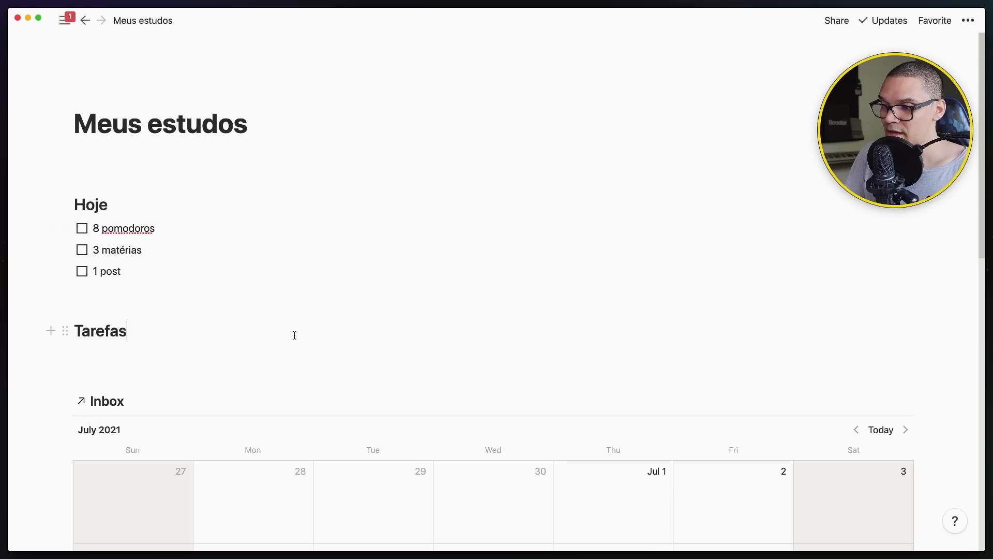
Step: Move the Tarefas heading into a column beside Hoje, and place the three to-dos in the Hoje column
drag(74, 333, 924, 181)
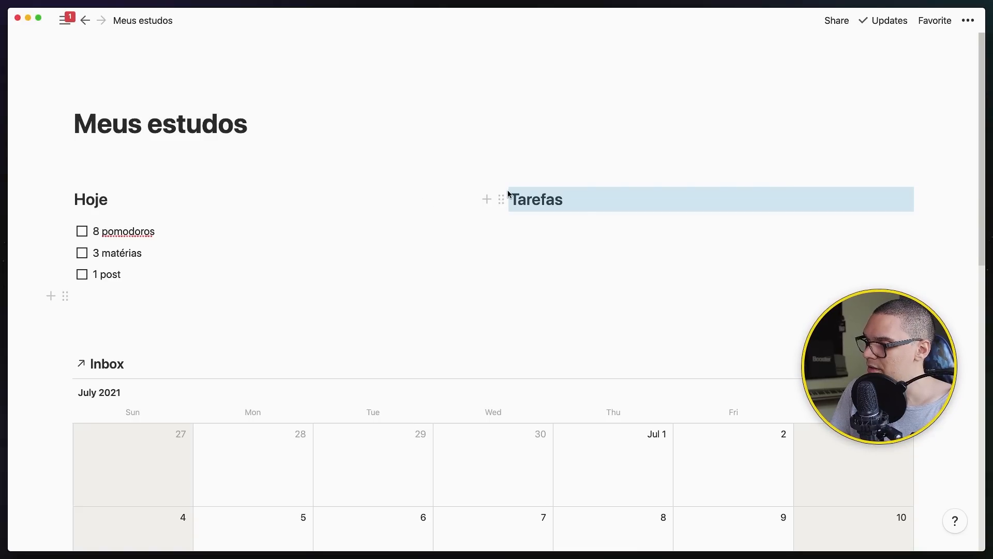
drag(472, 238, 929, 205)
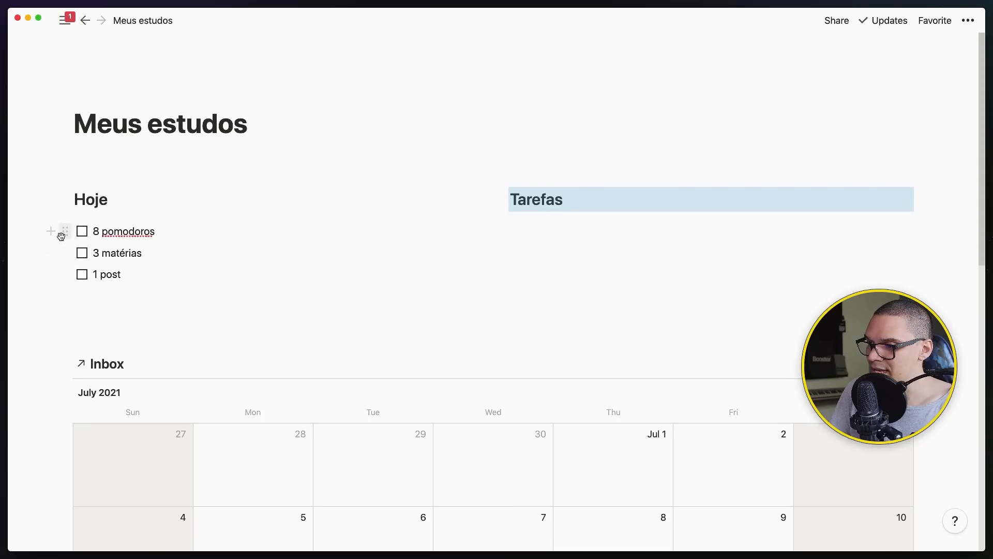
mouse_move(61, 236)
mouse_down()
mouse_move(85, 207)
mouse_move(73, 235)
mouse_move(78, 262)
mouse_up()
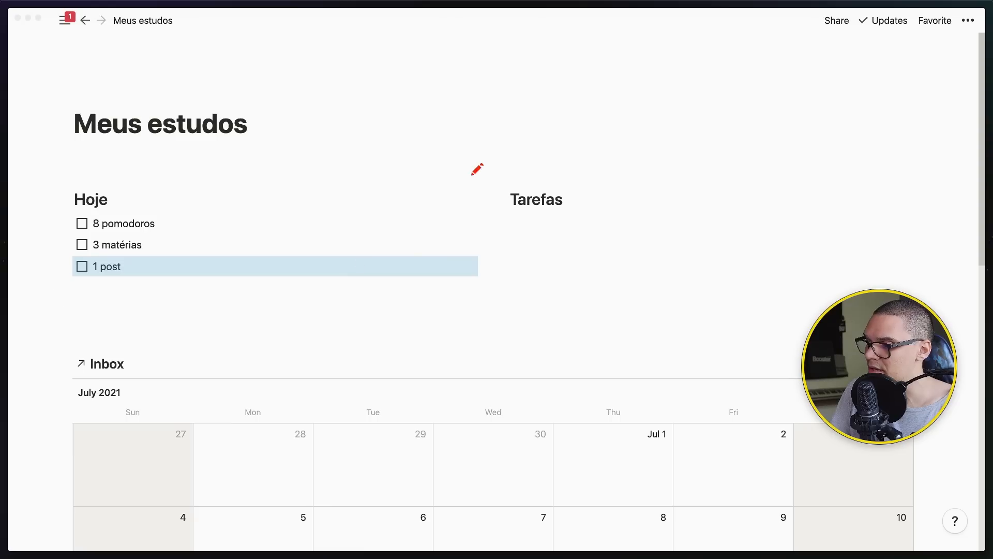
drag(483, 140, 484, 372)
mouse_move(105, 174)
mouse_down()
mouse_move(174, 333)
mouse_move(177, 122)
mouse_up()
mouse_move(780, 193)
mouse_down()
mouse_move(596, 163)
mouse_move(767, 215)
mouse_up()
key(Escape)
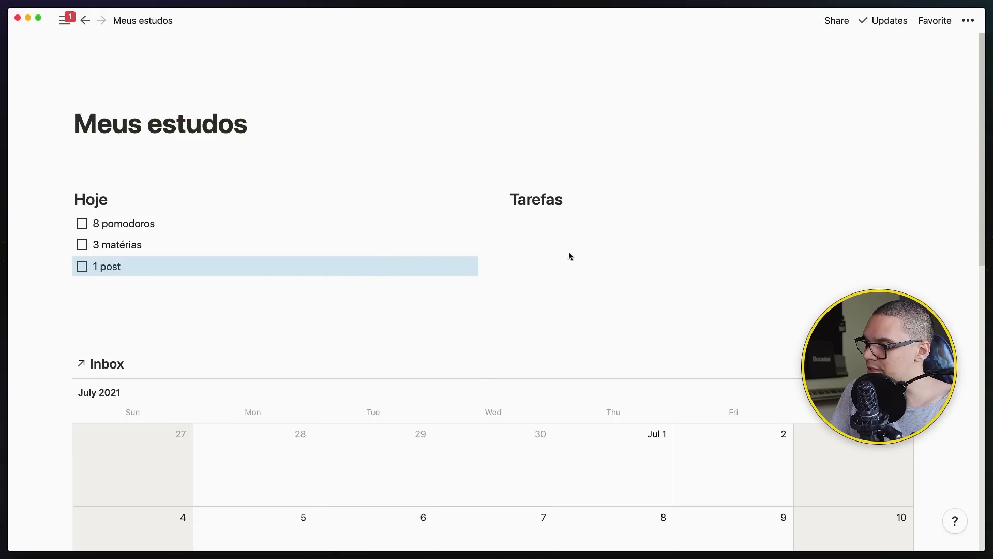
Step: Insert a linked view of the "Inbox" database from "Meus estudos" under the Tarefas heading
click(570, 254)
click(577, 218)
key(Return)
text(/c)
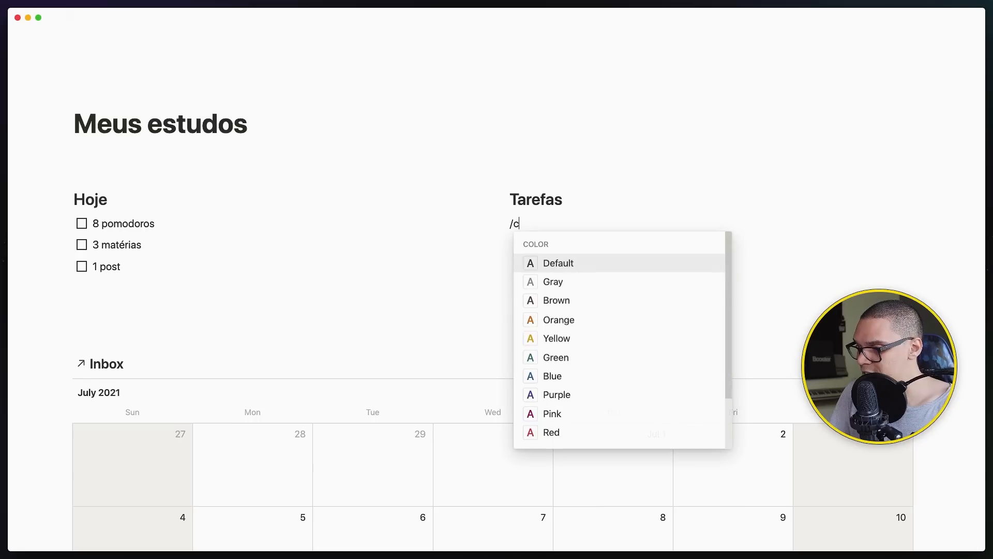
text(reate)
key(Return)
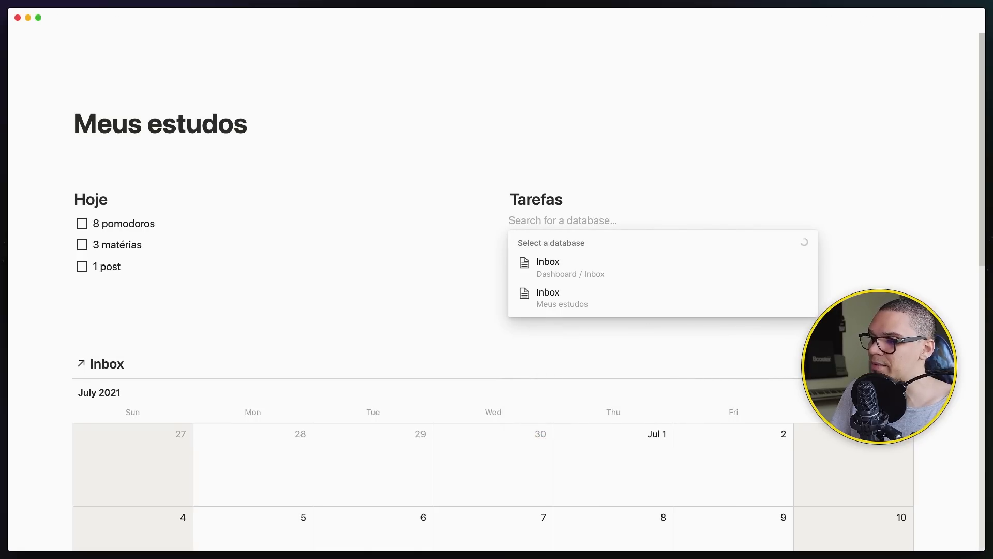
click(587, 296)
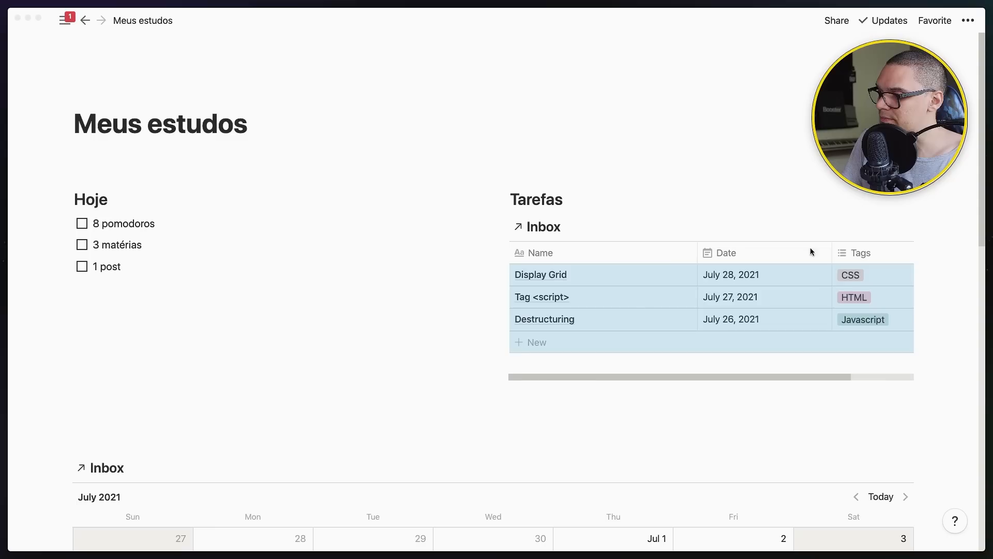
Step: Add a List view to the linked Inbox database under the Tarefas heading
click(546, 229)
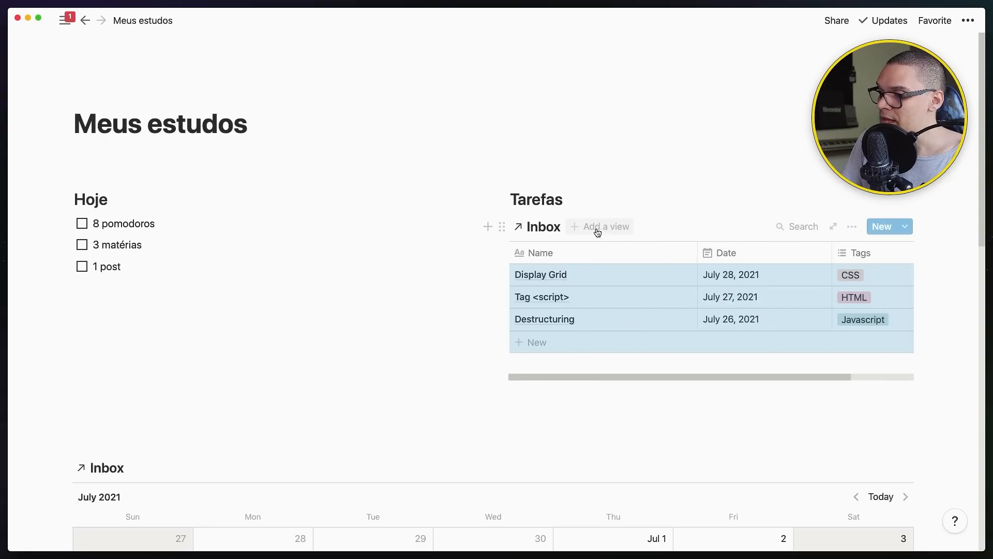
click(598, 230)
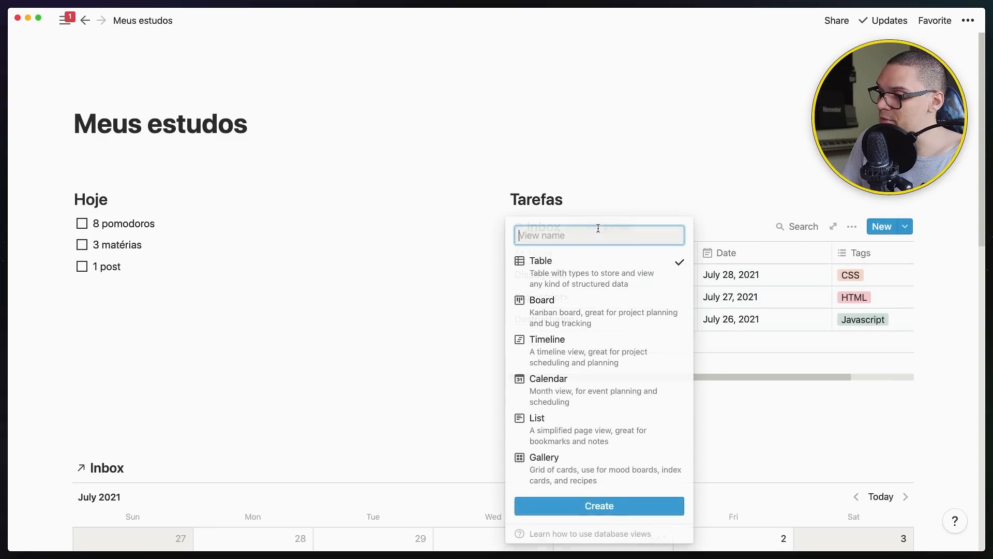
click(567, 428)
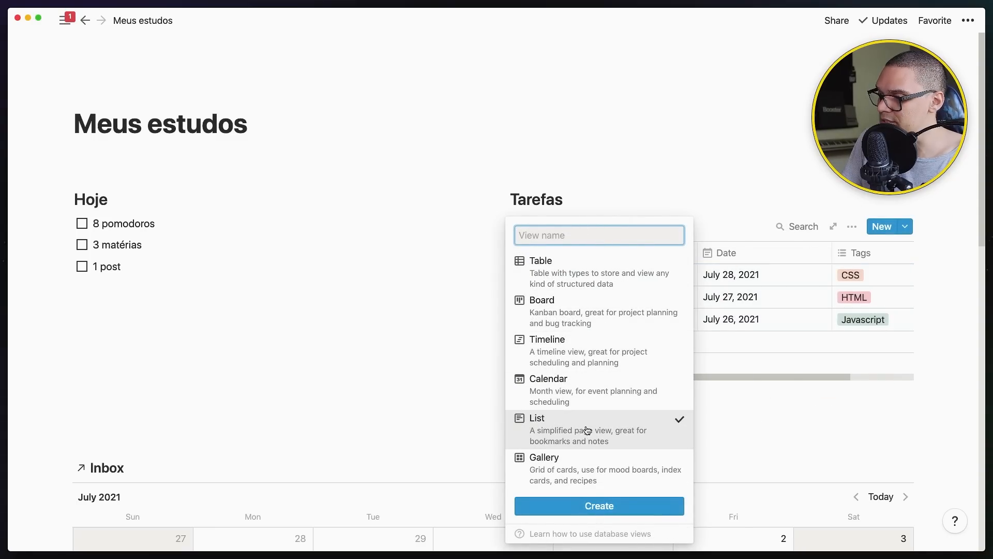
click(599, 505)
Step: Delete the Table view from the linked Inbox database under Tarefas
click(603, 232)
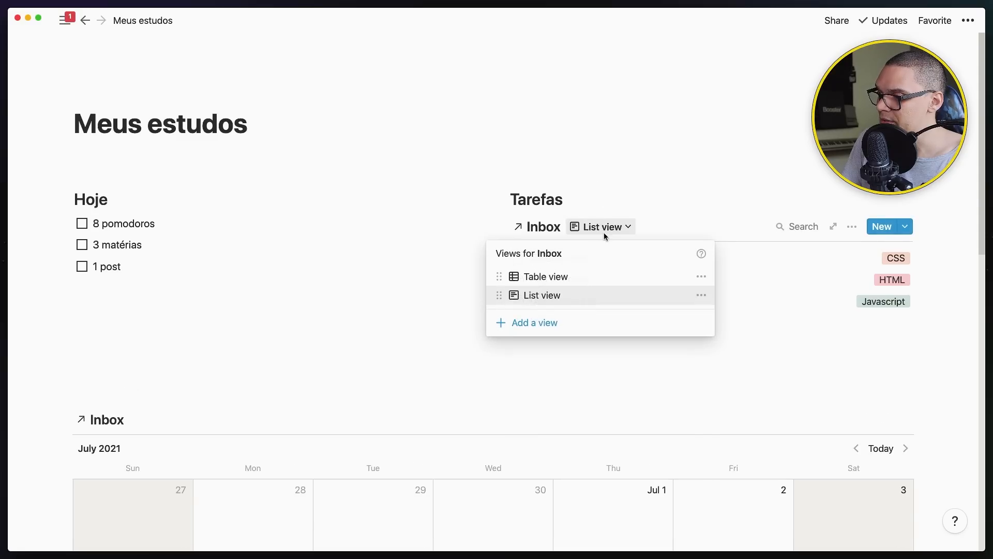
click(703, 280)
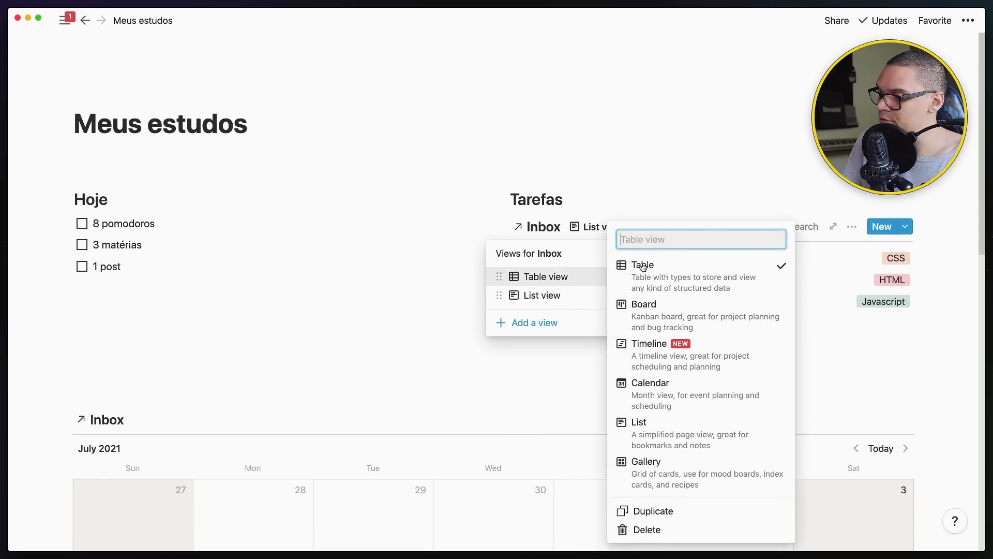
click(645, 528)
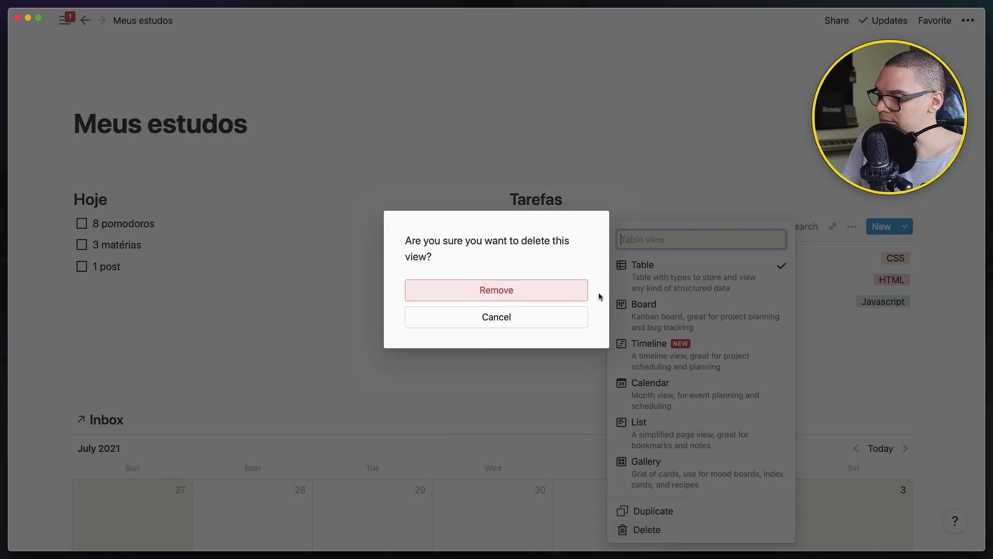
click(490, 297)
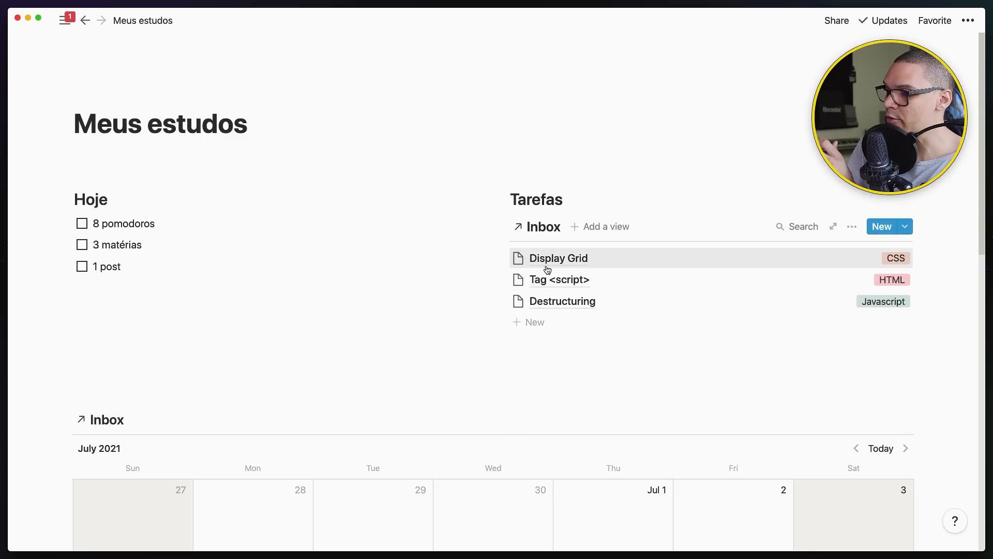
Step: Add a filter on the Tags property to the Inbox list view under Tarefas
click(852, 227)
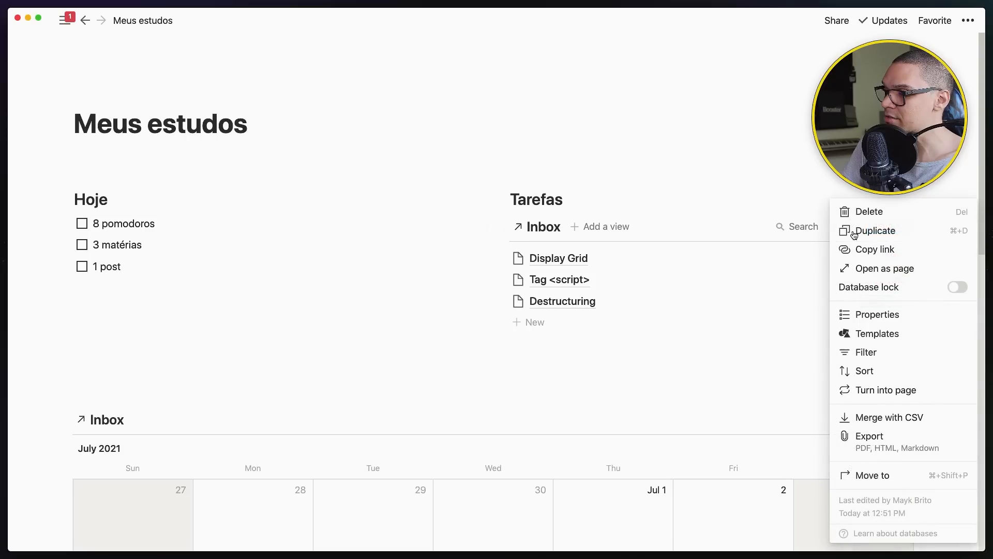
click(858, 356)
click(601, 356)
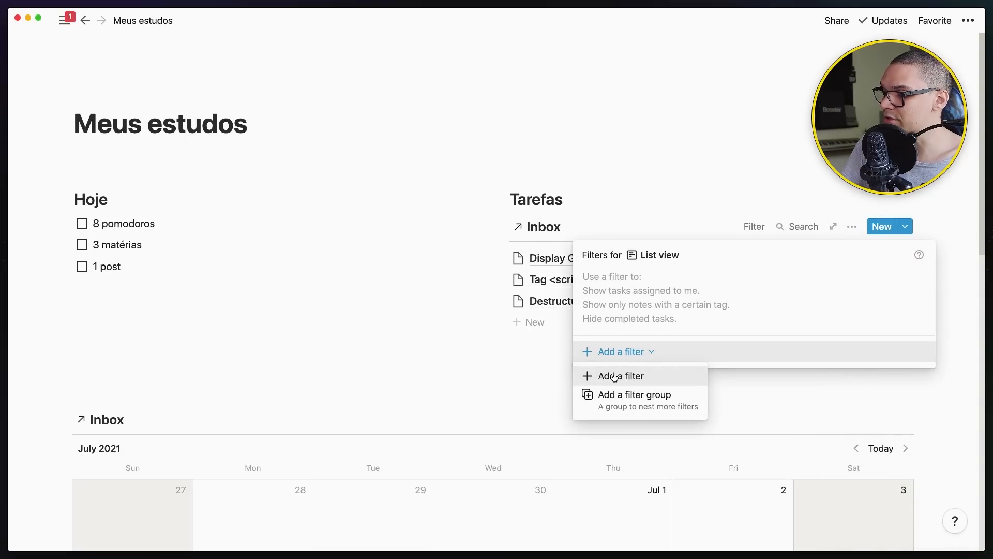
click(615, 374)
click(659, 292)
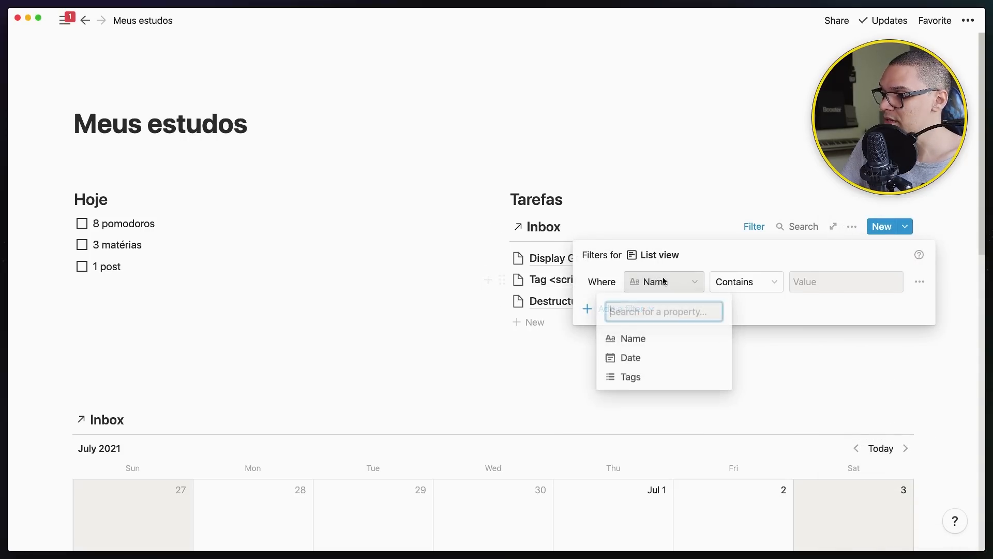
click(631, 377)
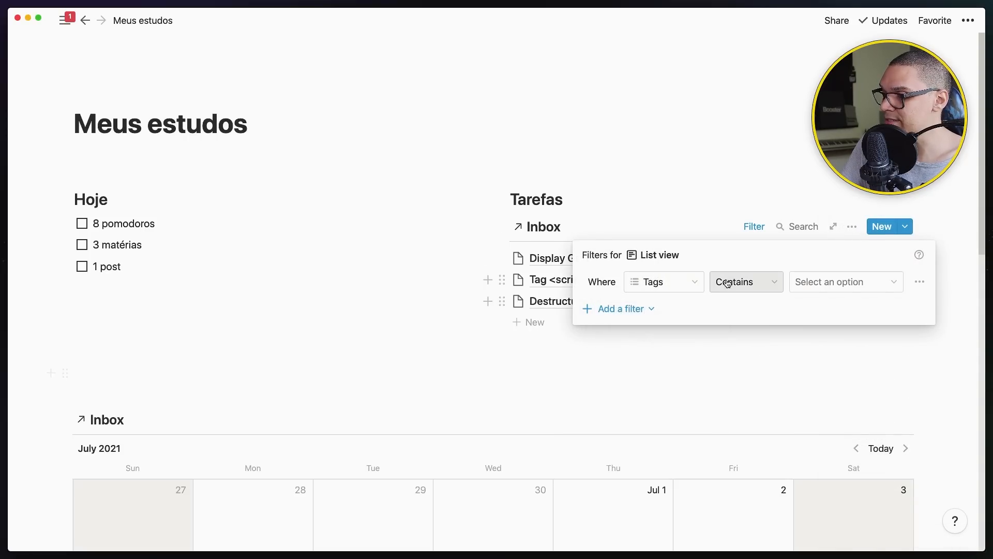
Step: Try to pick a "Tarefas" option as the value of the Tags filter
click(837, 282)
text(t)
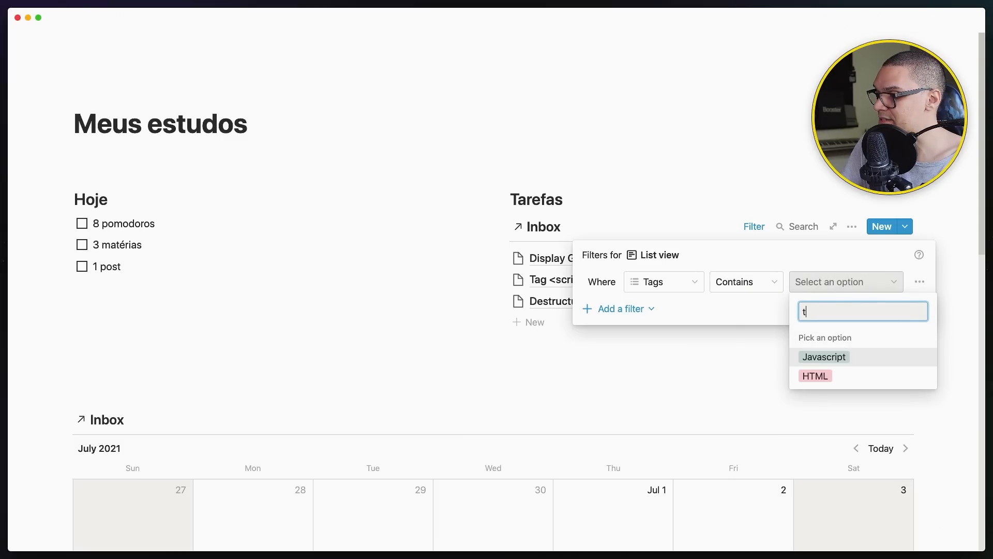
key(BackSpace)
text(Tarefasf)
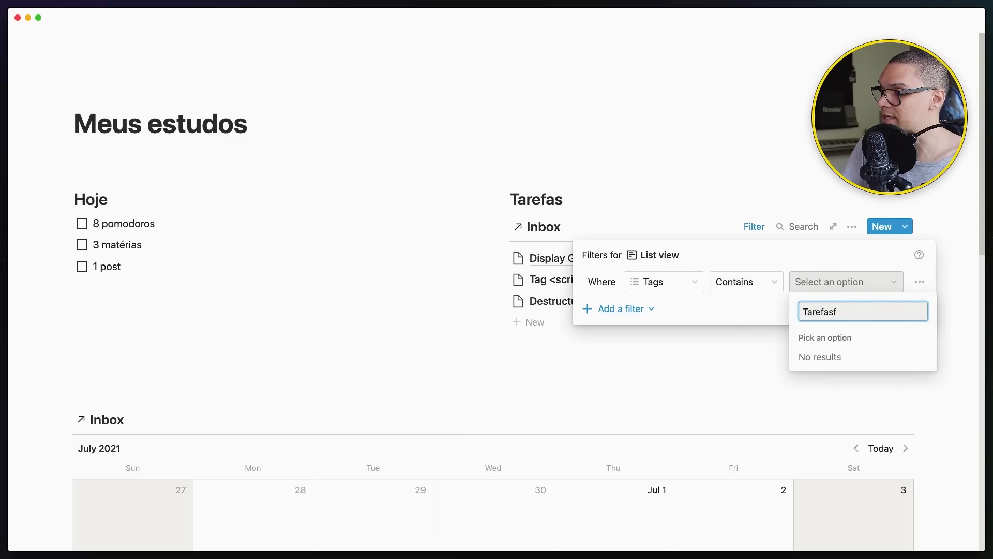
key(Escape)
click(723, 355)
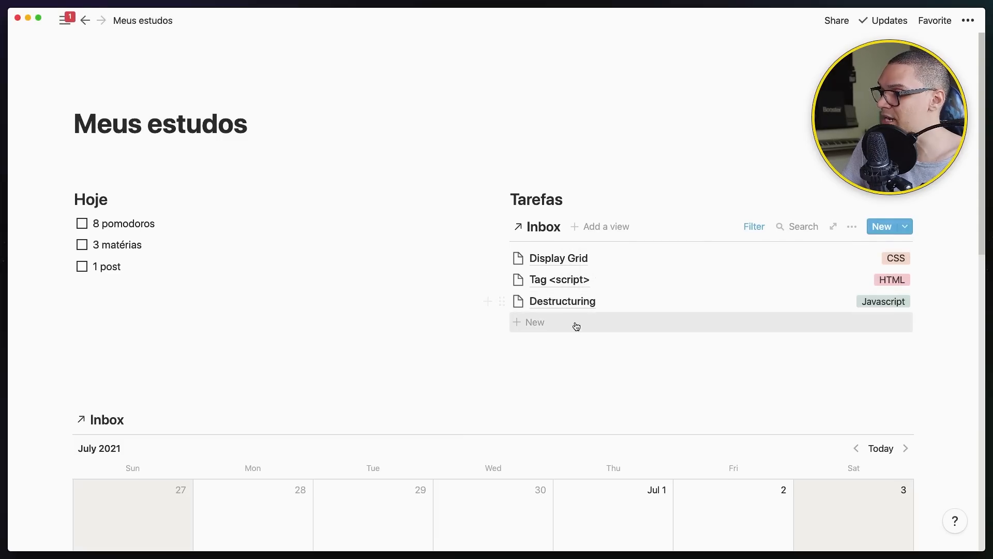
Step: Create a new entry titled "Pesquisar sobre Destructuring" in the Inbox list under Tarefas
click(553, 321)
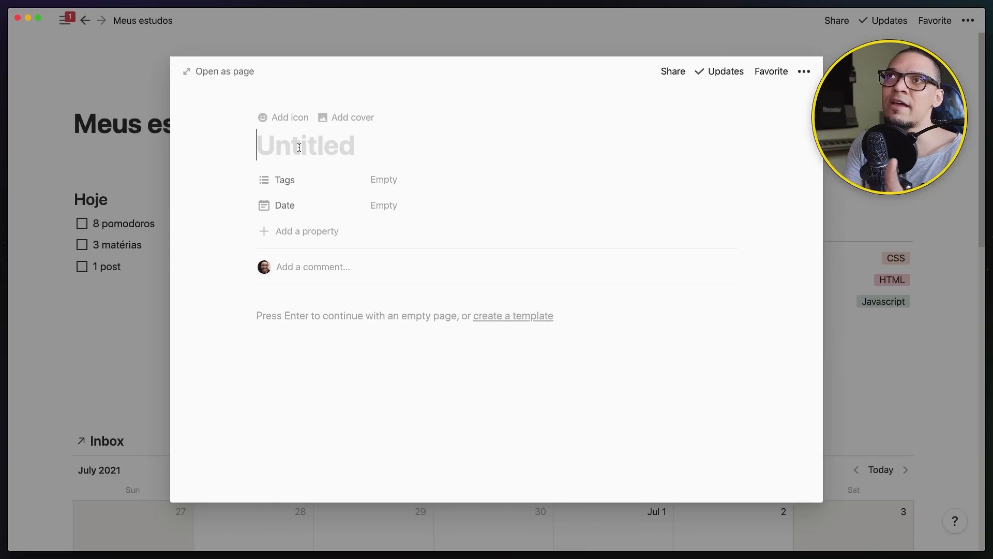
text(OP)
key(BackSpace)
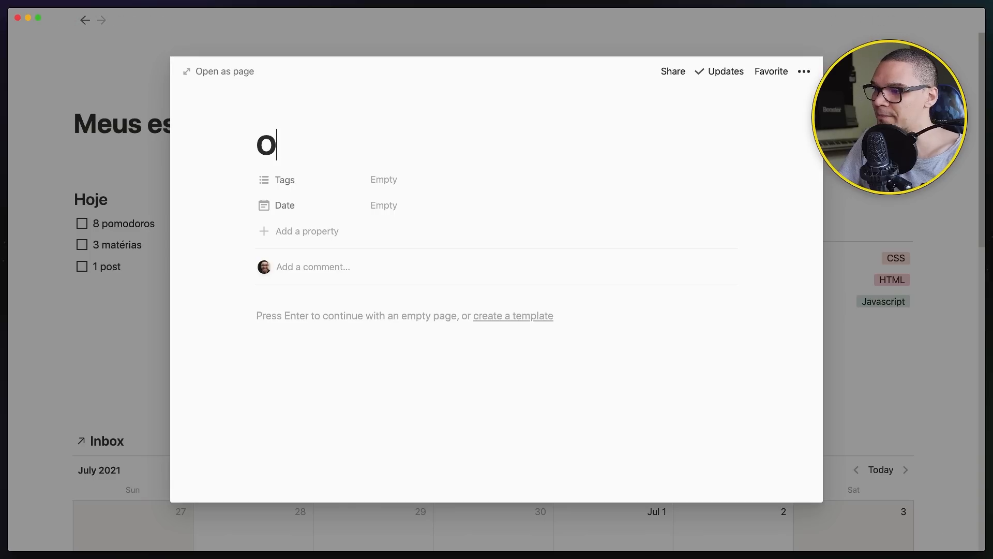
key(BackSpace)
text(Pesa)
text(uisar sobre )
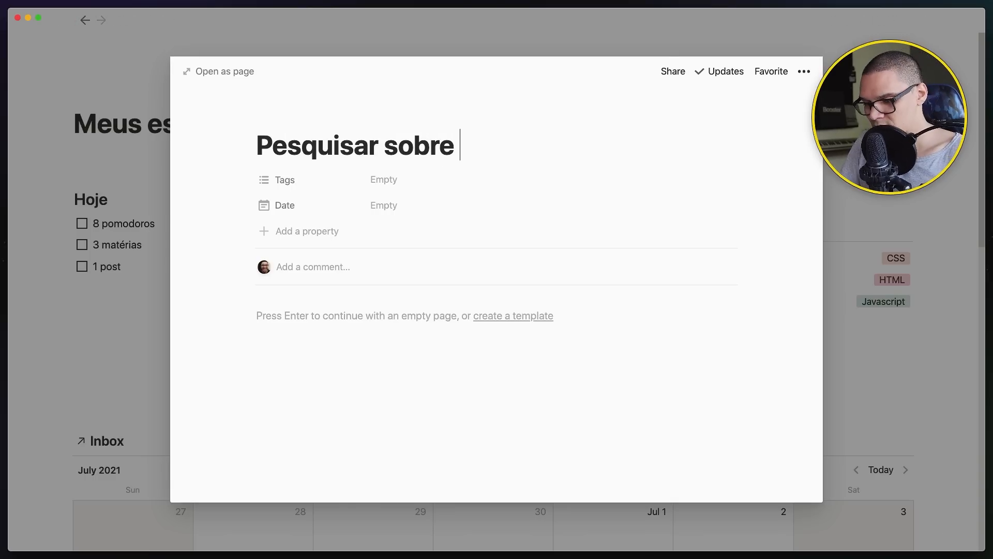
text(Desc)
text(ruc)
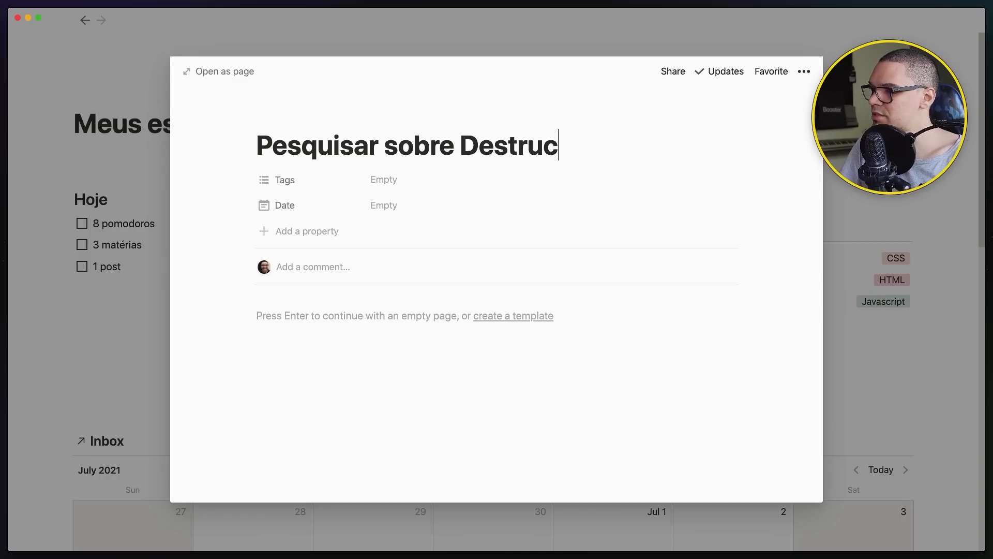
text(gtur)
key(BackSpace)
key(BackSpace)
key(BackSpace)
key(BackSpace)
text(tu)
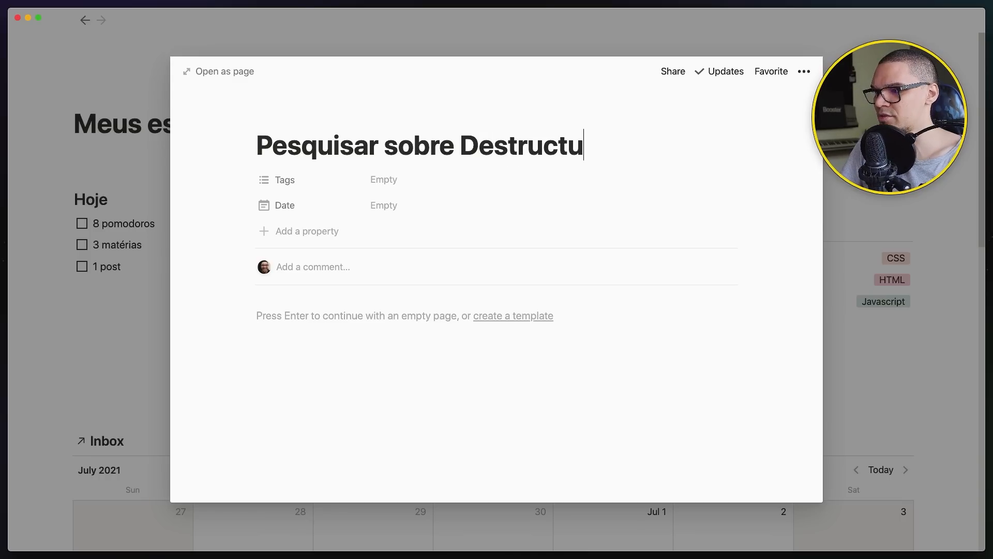
text(ring)
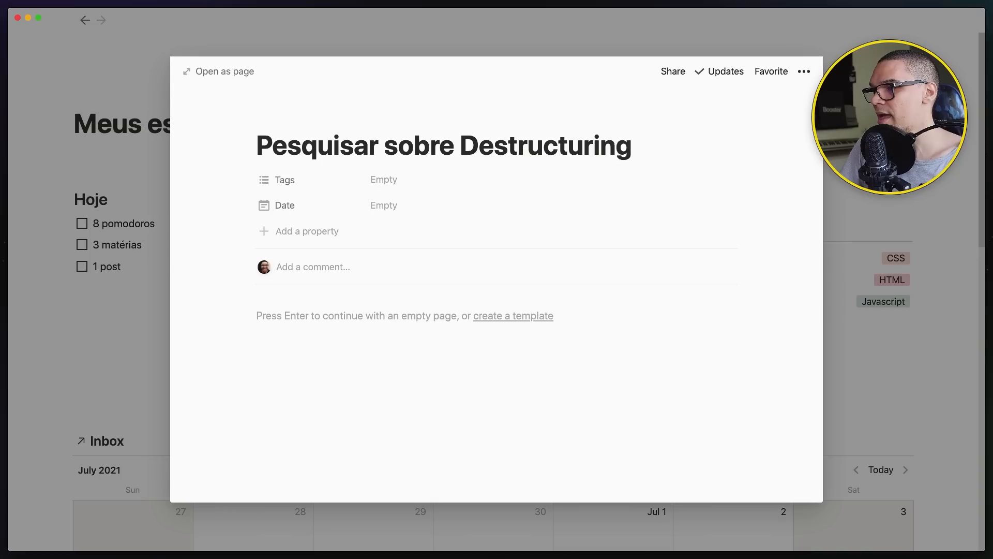
Step: Tag the "Pesquisar sobre Destructuring" entry with Javascript and a newly created "Task" tag, and close the entry
click(384, 180)
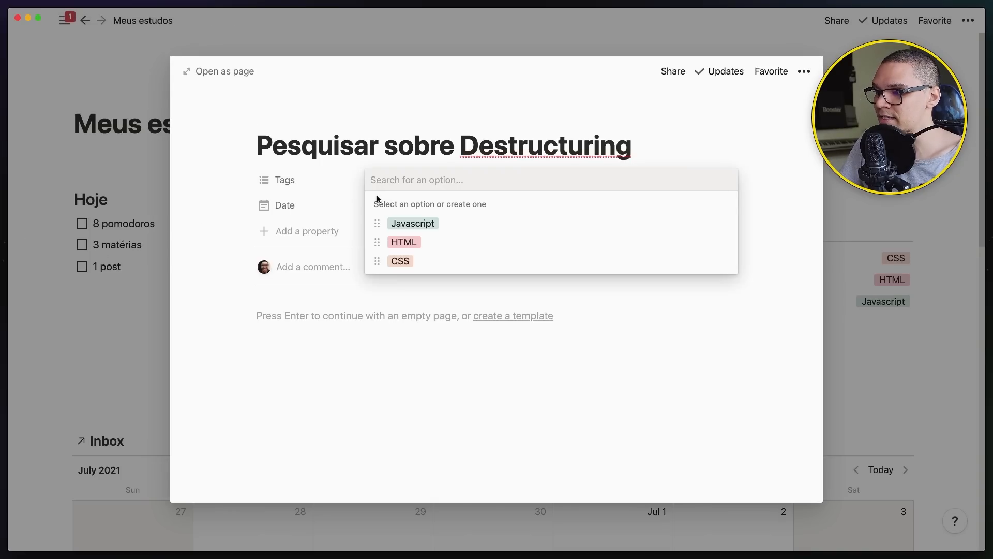
text(Java)
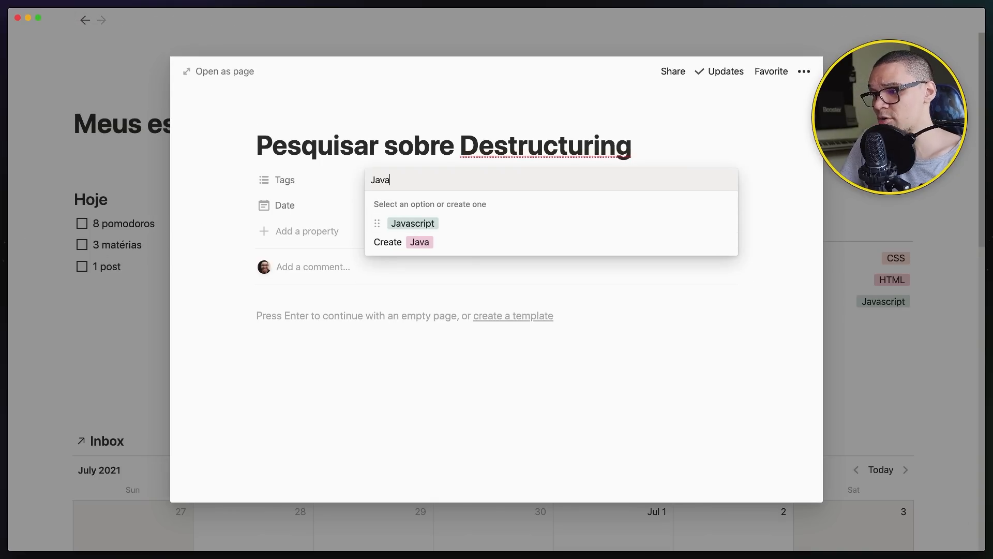
key(Return)
text(Ta)
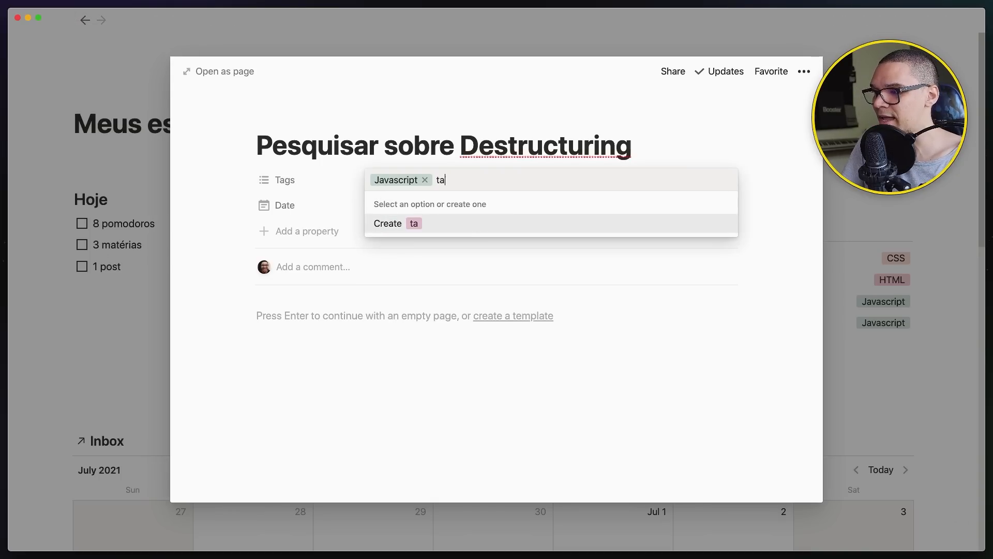
key(BackSpace)
text(a)
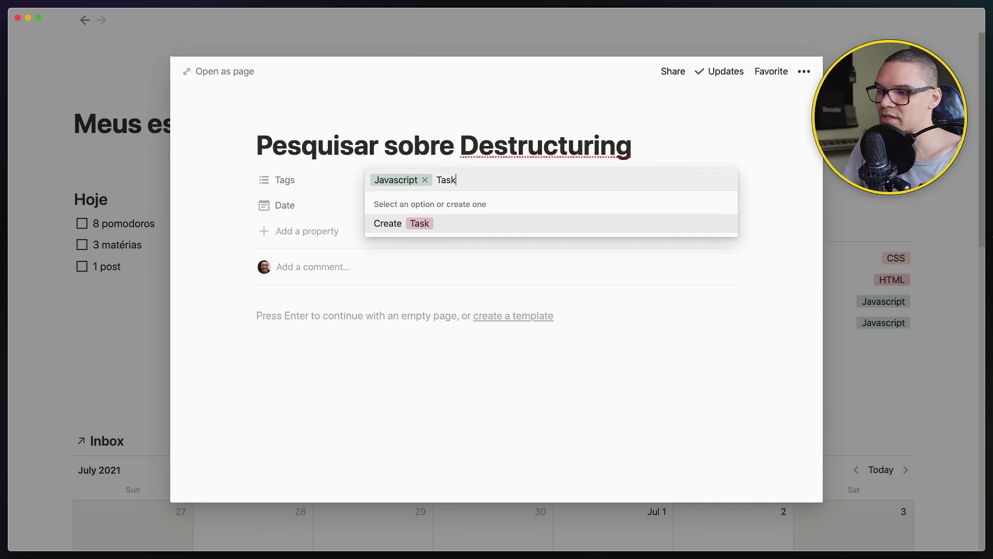
text(sk)
key(Return)
click(790, 177)
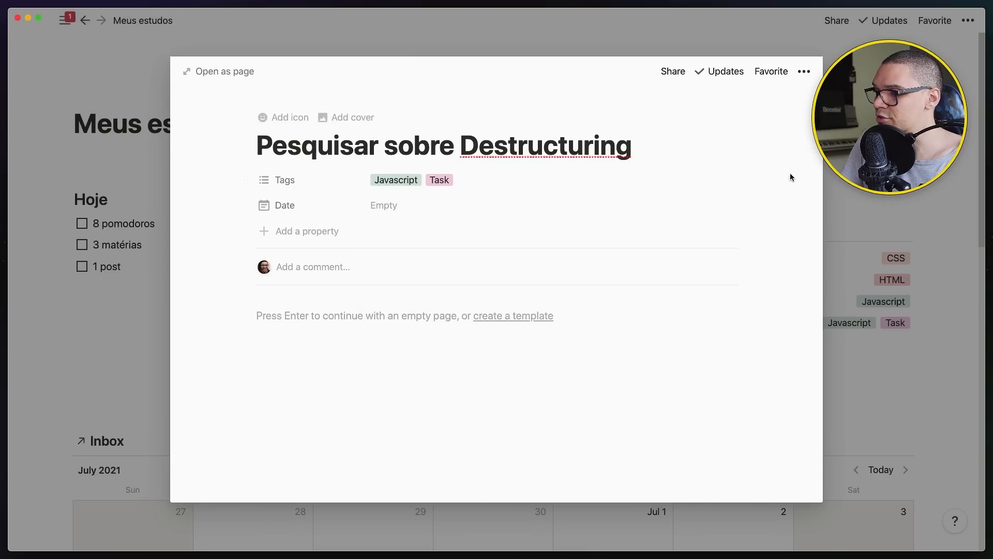
click(837, 243)
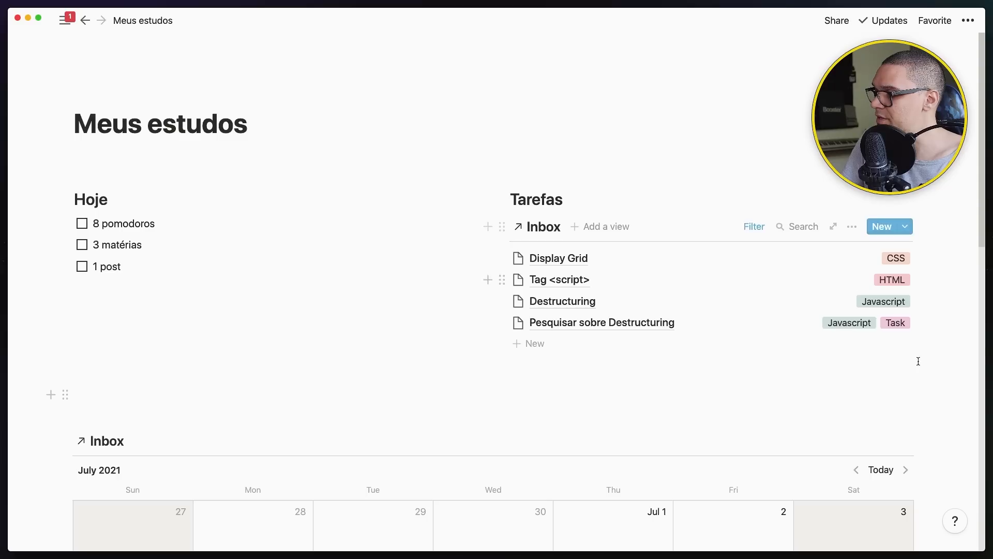
Step: Set the Tarefas list's filter to show only entries whose Tags contain Task
click(744, 227)
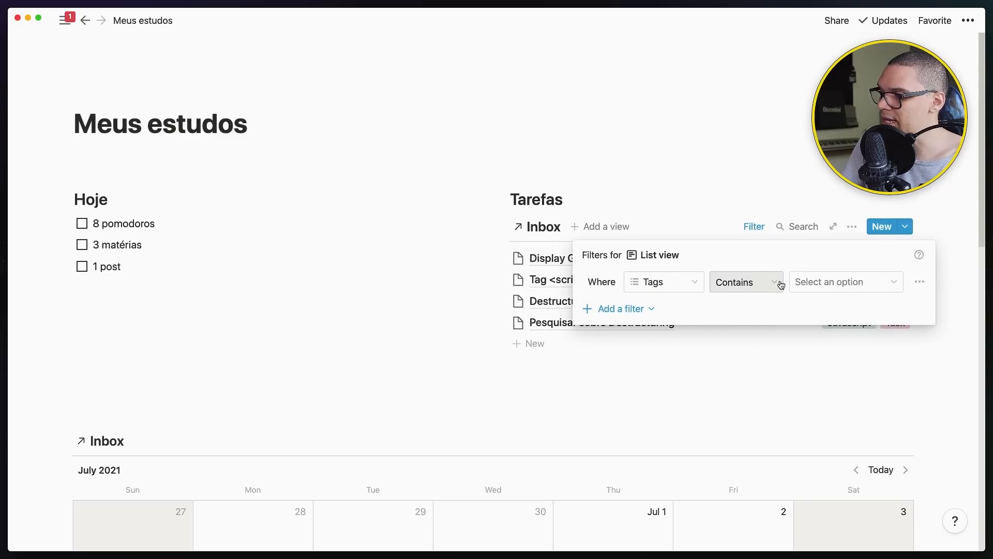
click(843, 281)
click(820, 418)
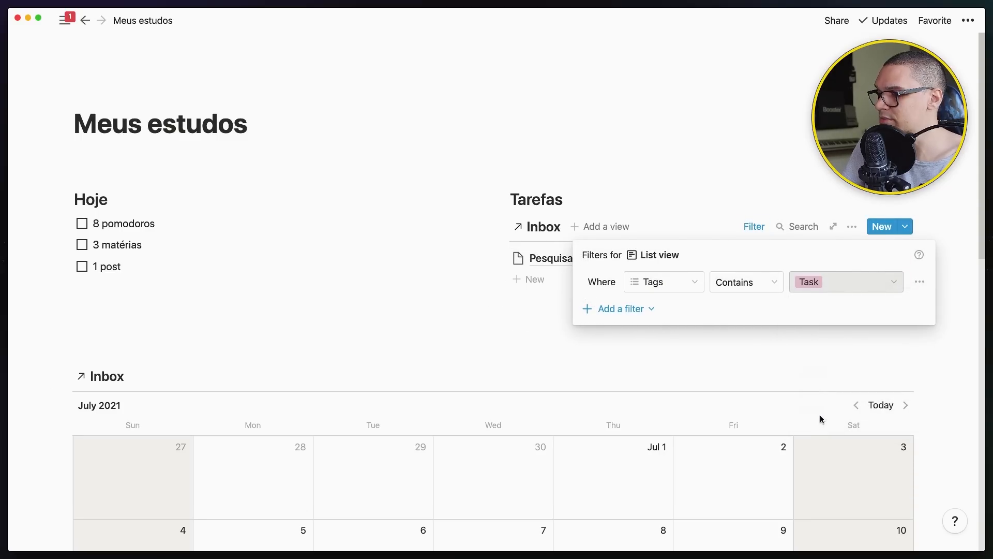
click(701, 367)
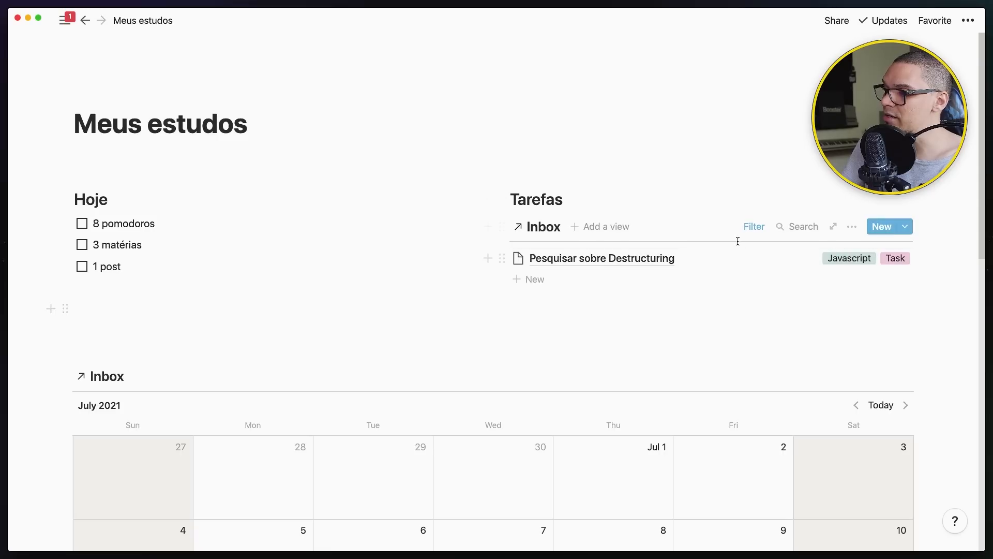
Step: Move an empty block from below the Inbox table to just under the calendar, and insert two divider lines there
scroll(519, 294, down, 10)
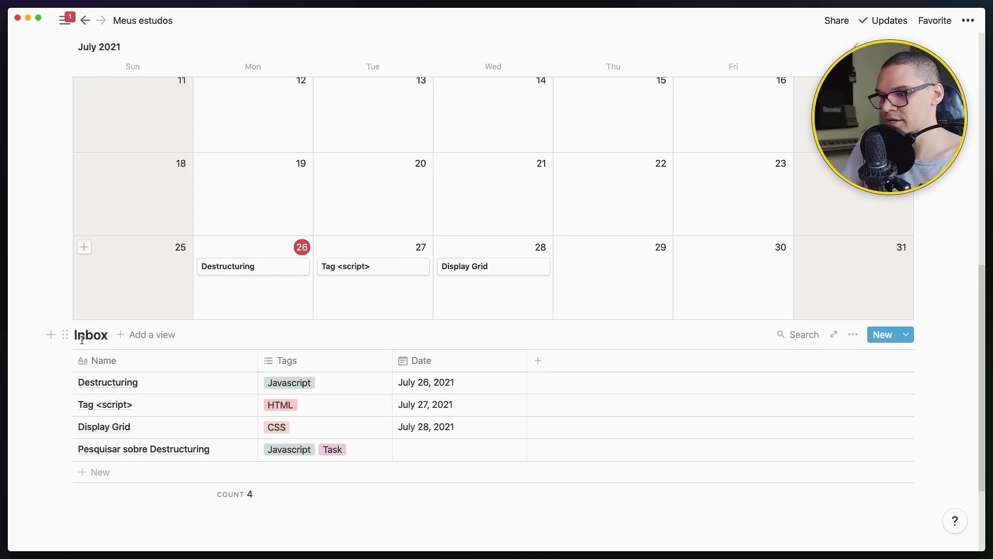
scroll(169, 350, up, 1)
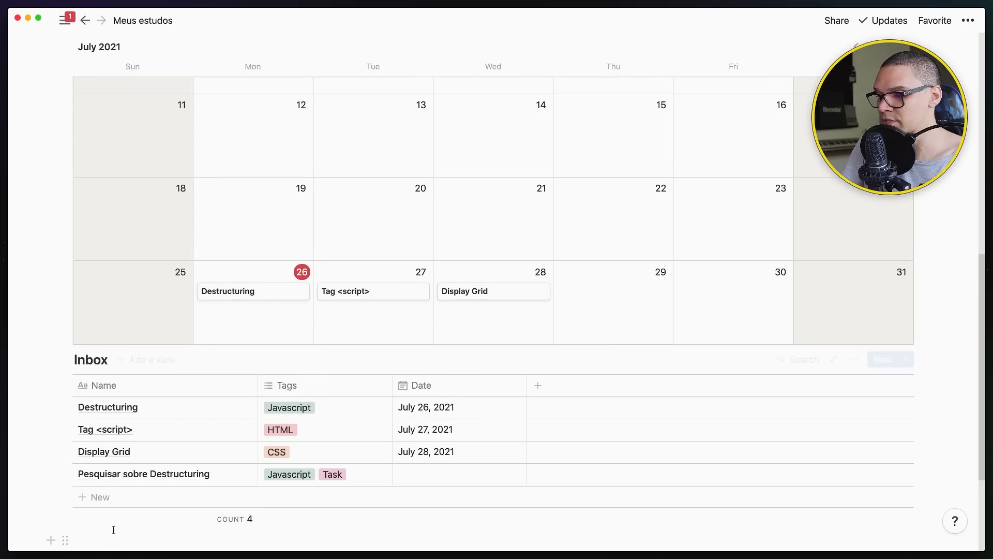
scroll(90, 513, down, 3)
click(80, 446)
drag(61, 447, 61, 252)
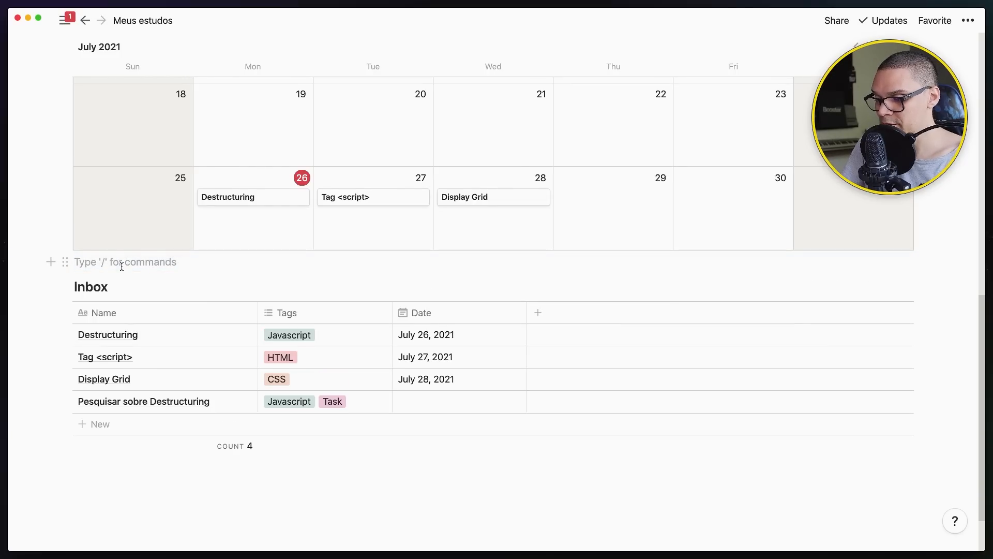
text(-----)
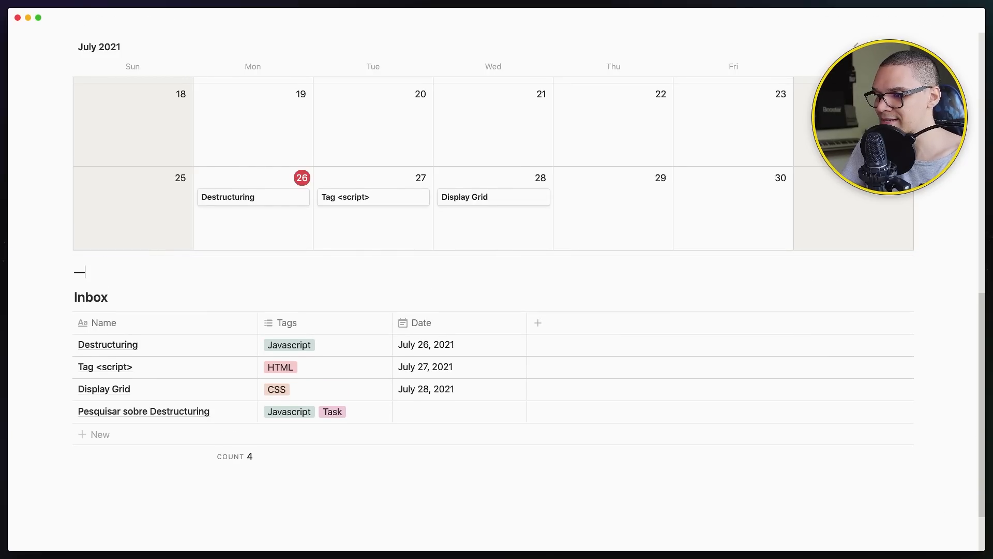
text(-)
key(BackSpace)
scroll(133, 246, down, 2)
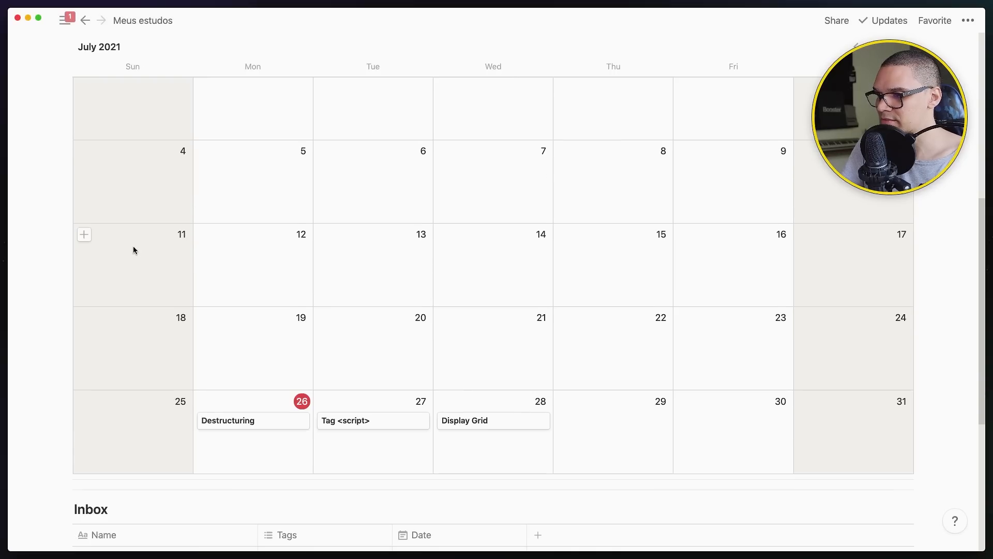
scroll(166, 267, up, 6)
scroll(172, 267, down, 8)
scroll(172, 270, down, 2)
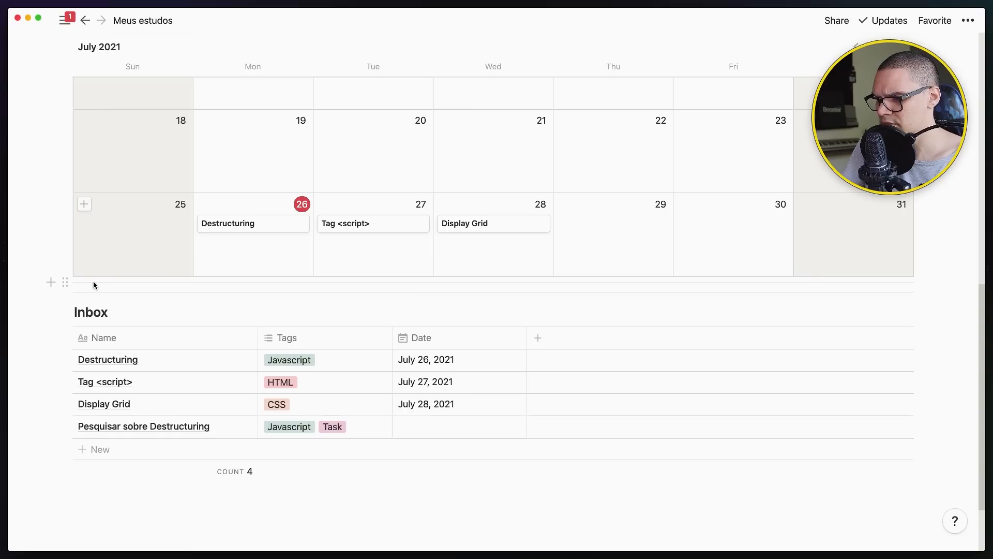
Step: Delete the extra divider between the calendar and the Inbox table, and move empty blocks above and below the remaining divider
click(65, 293)
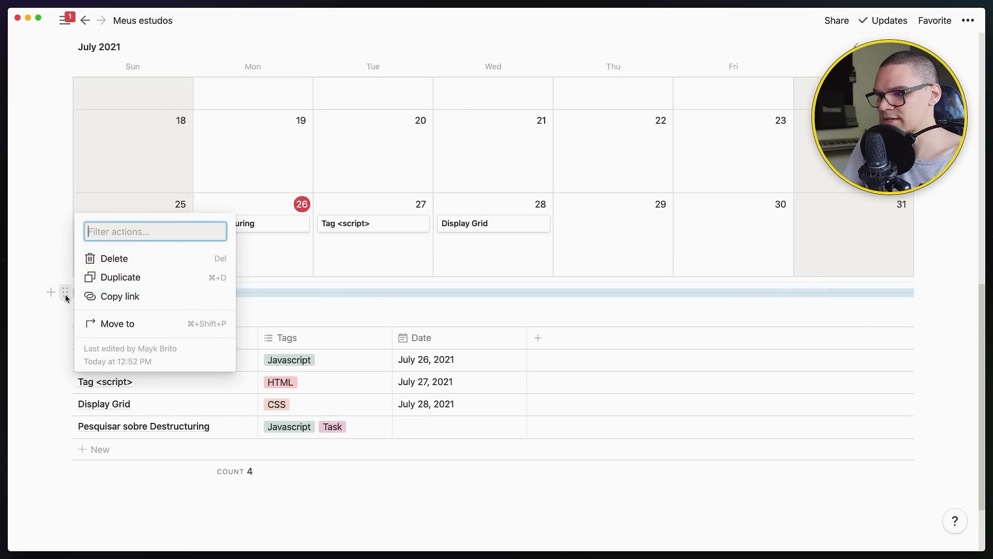
click(109, 257)
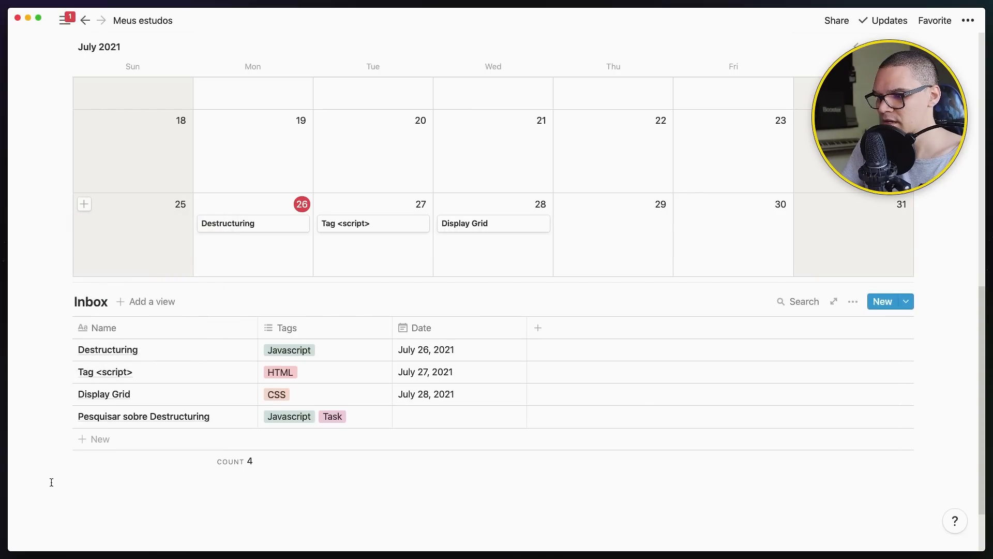
click(125, 500)
drag(60, 484, 79, 284)
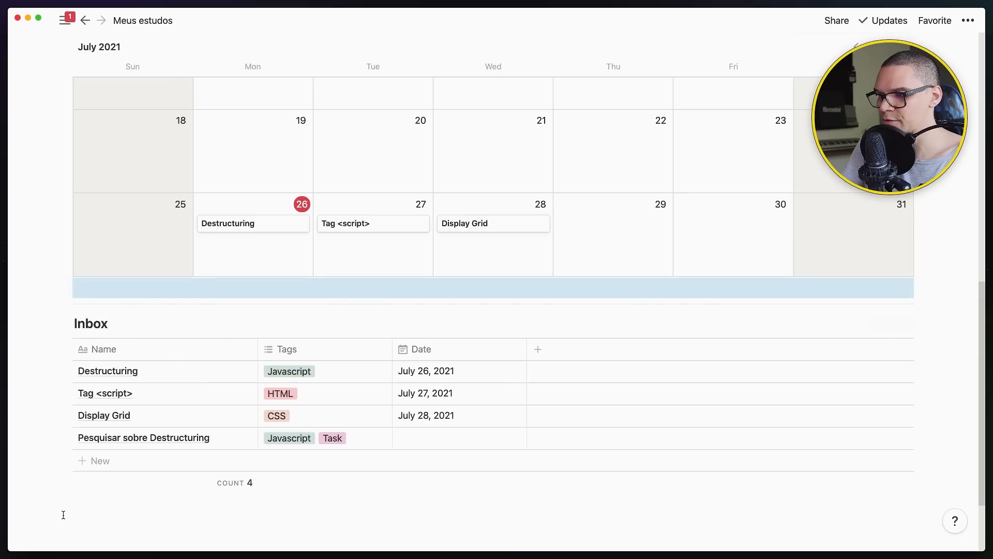
click(84, 498)
drag(67, 505, 67, 311)
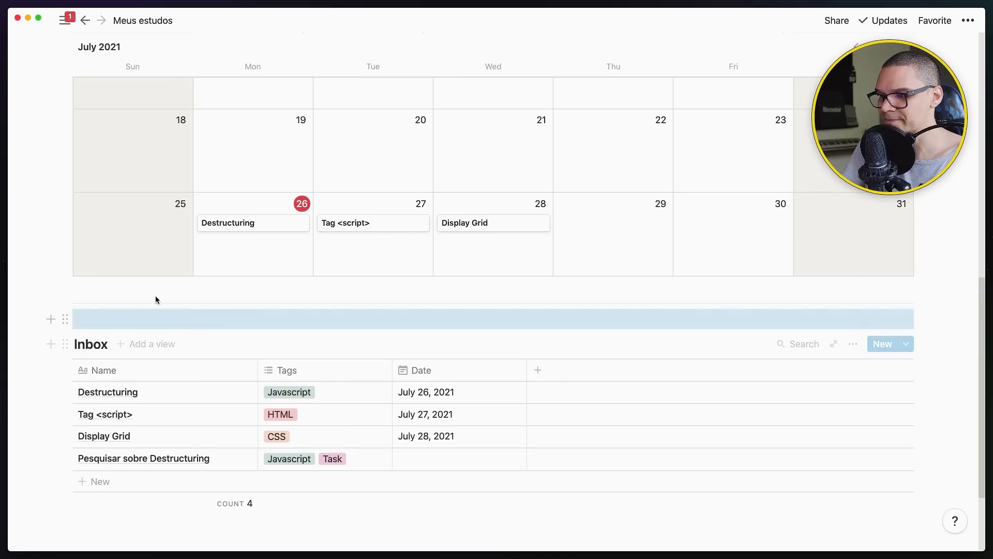
click(282, 526)
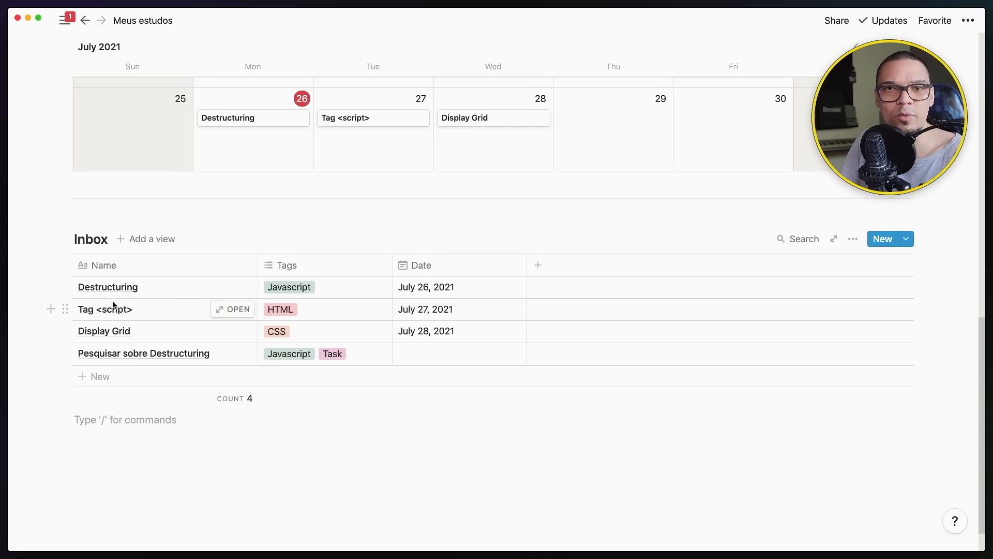
Step: Create a calendar entry on July 29, 2021 titled "JS - Higher-order Functions"
scroll(150, 297, down, 2)
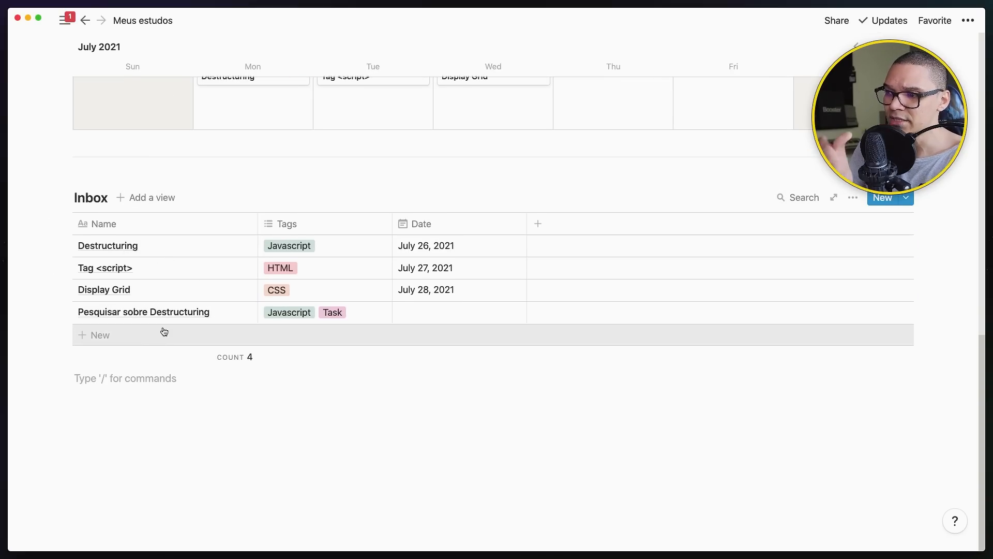
scroll(598, 399, up, 5)
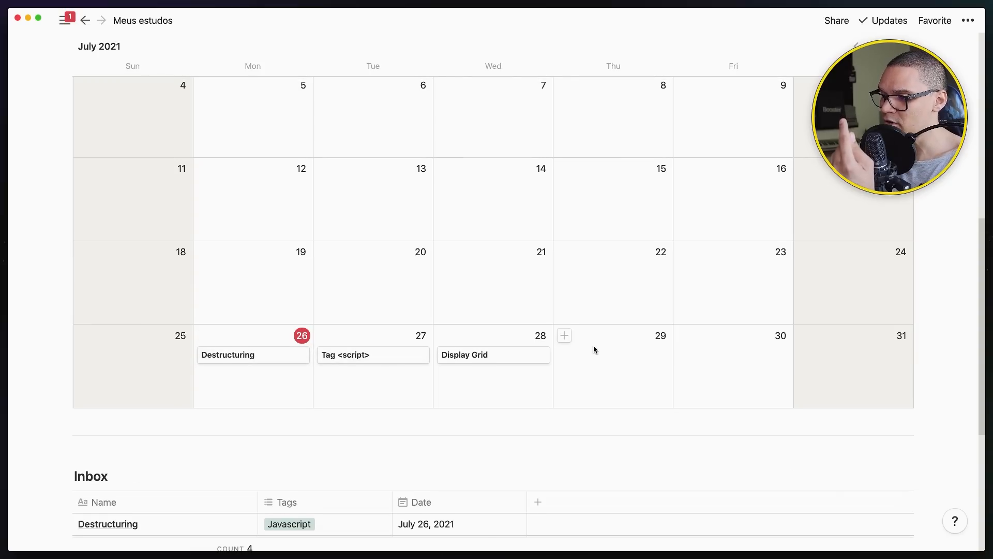
click(566, 337)
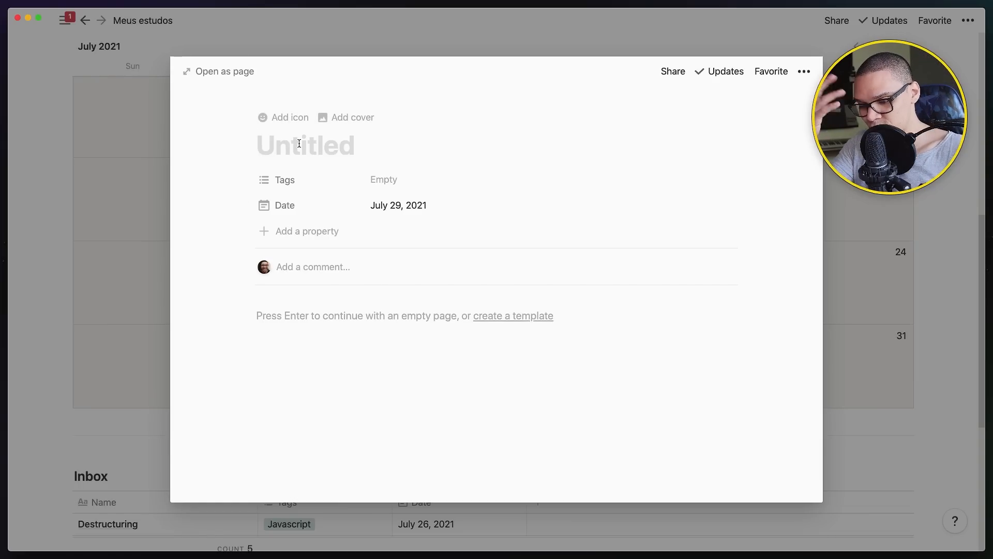
text(JS - )
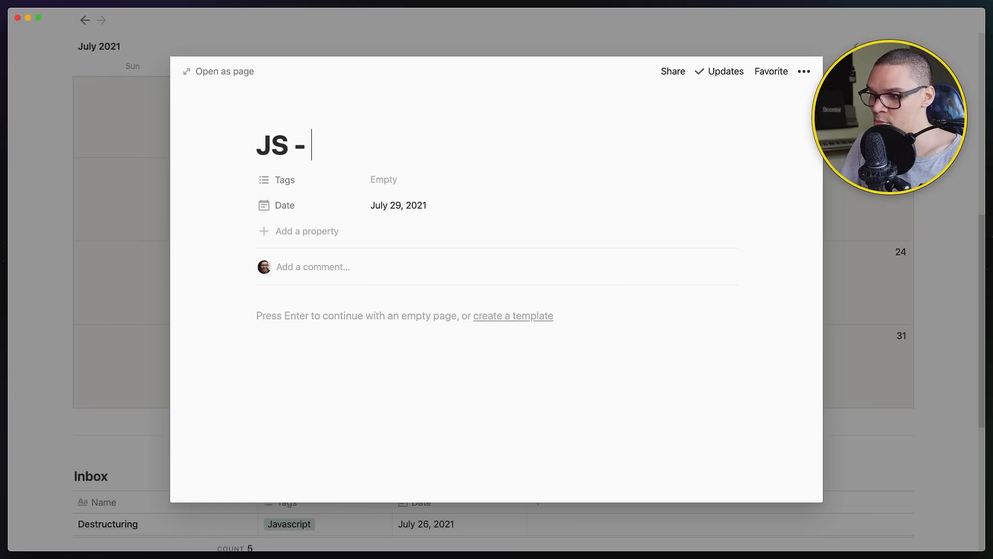
text(Higher)
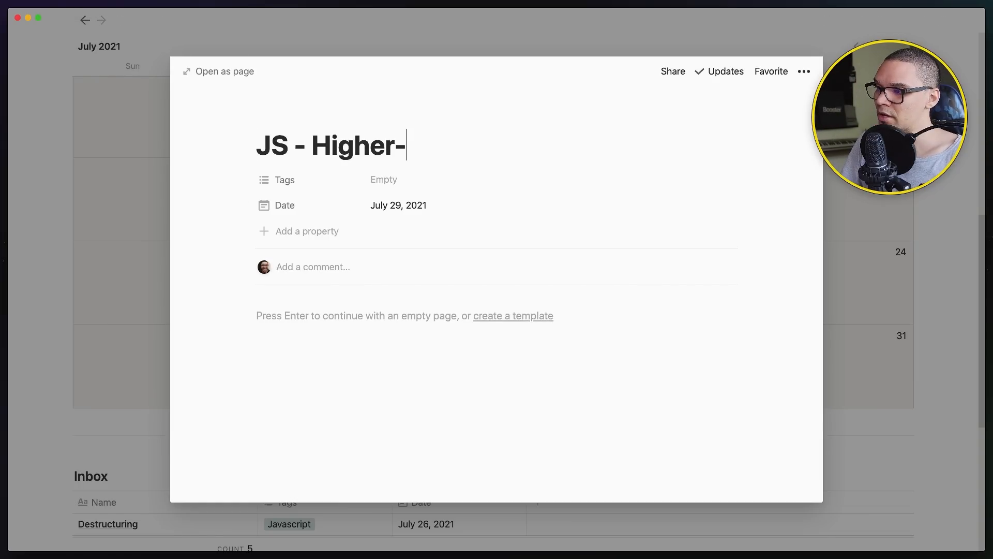
text(-order Fu)
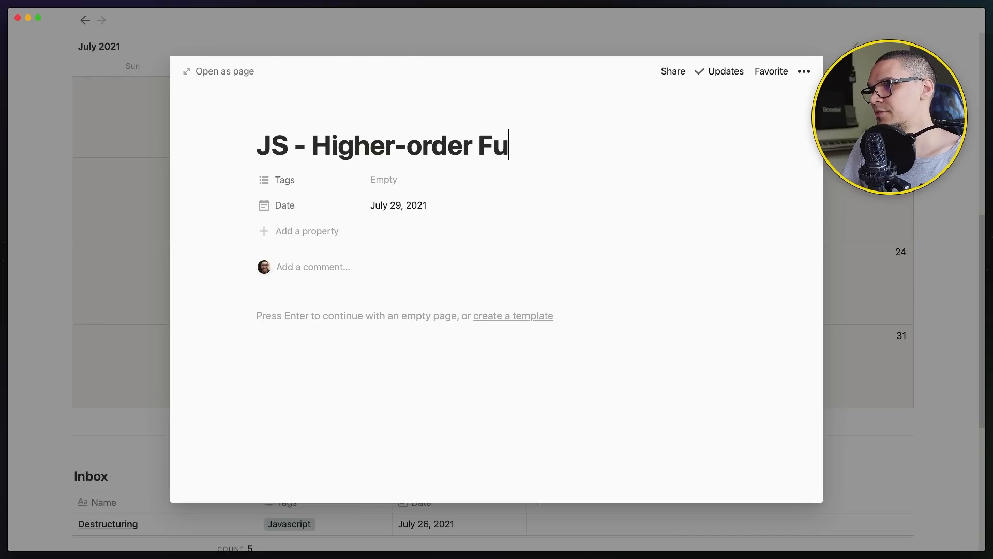
text(nctions)
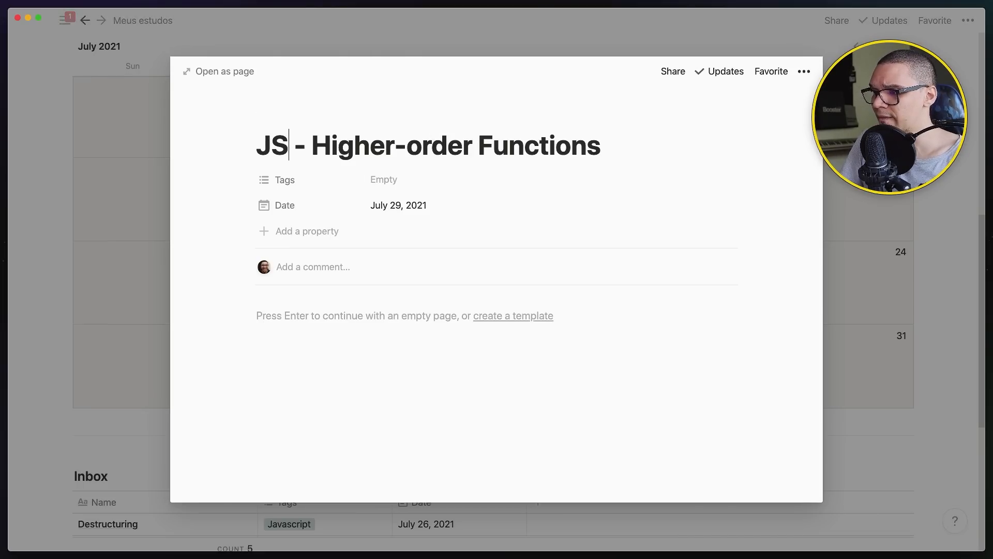
Step: Remove the language prefix from the new entry's title, leaving only "Higher-order Functions"
key(BackSpace)
text(avas)
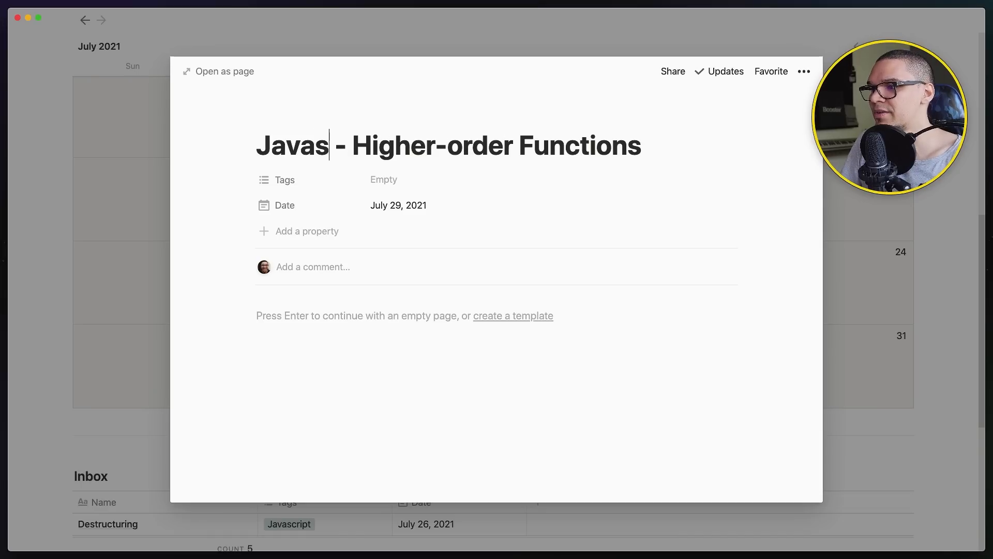
text(cript)
key(Right)
key(Right)
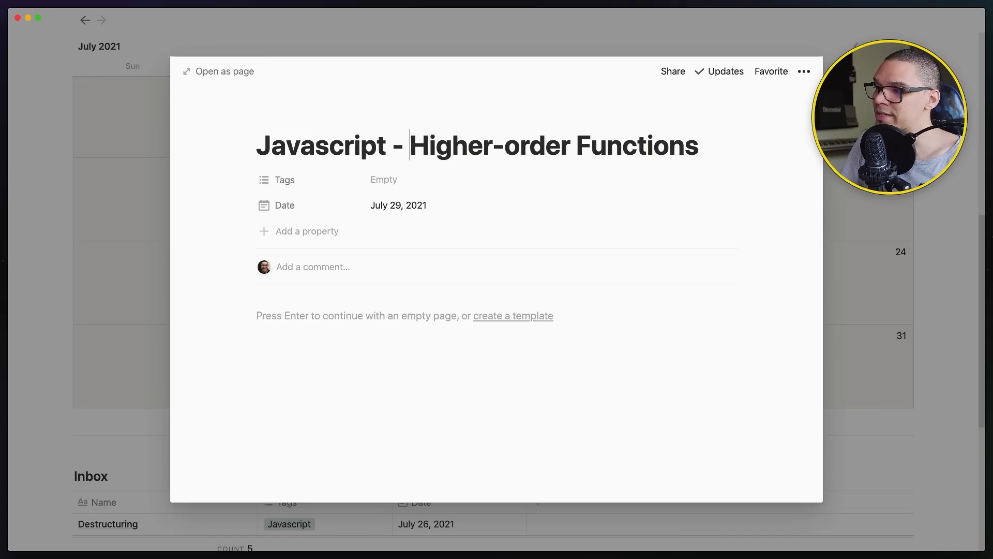
key(super+BackSpace)
Step: Tag the "Higher-order Functions" entry with Javascript and close the entry
click(383, 180)
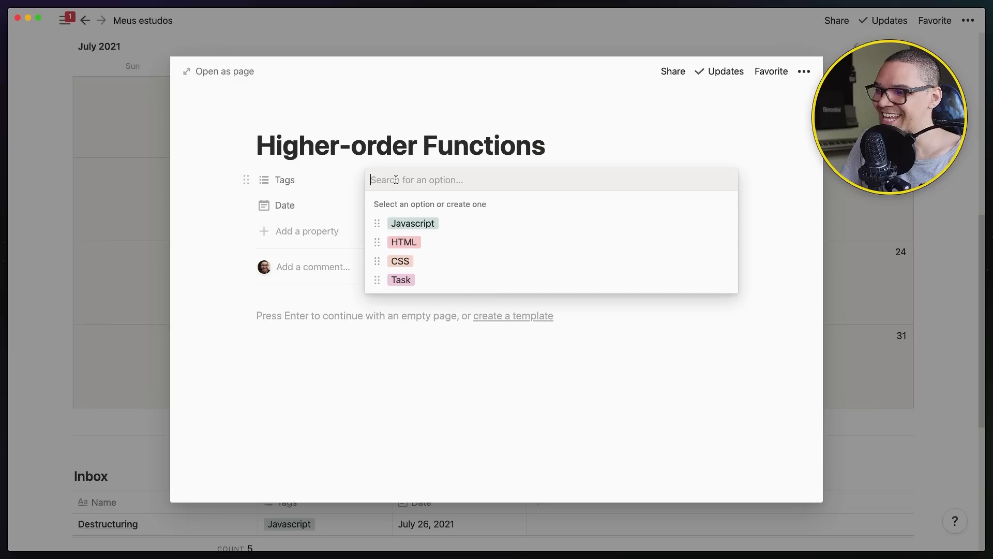
click(420, 228)
click(353, 390)
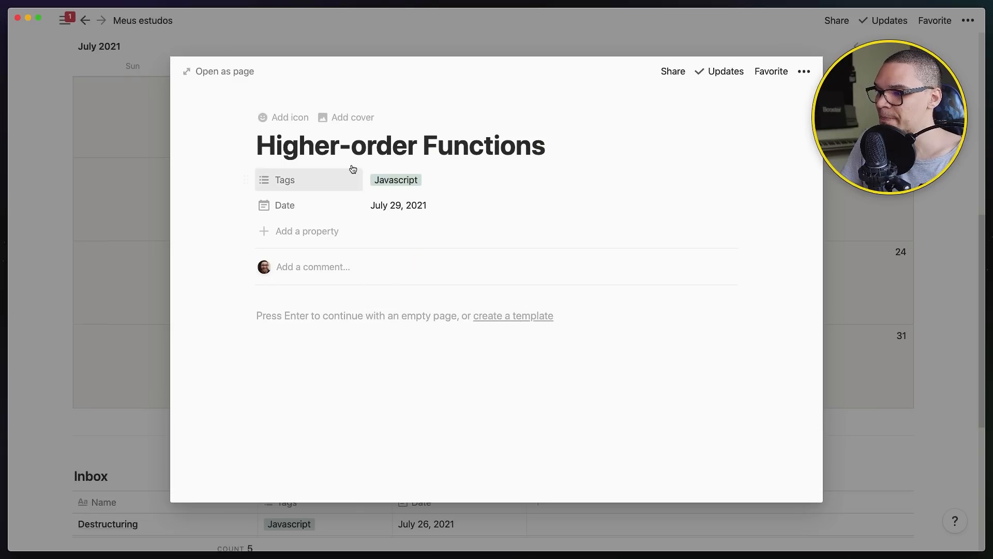
click(41, 341)
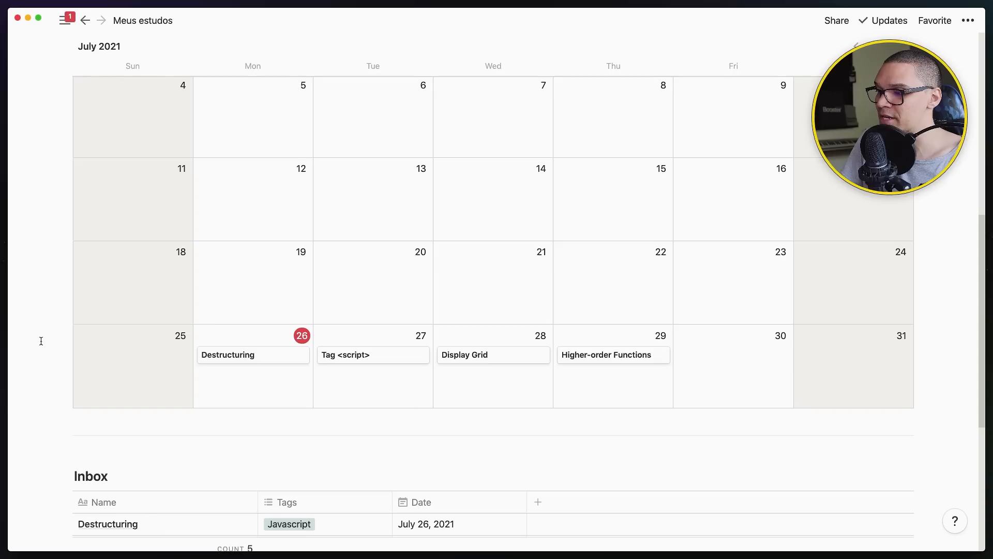
Step: Add a toggle list named "Database" directly above the Inbox table and move the Inbox table into it
scroll(583, 375, down, 6)
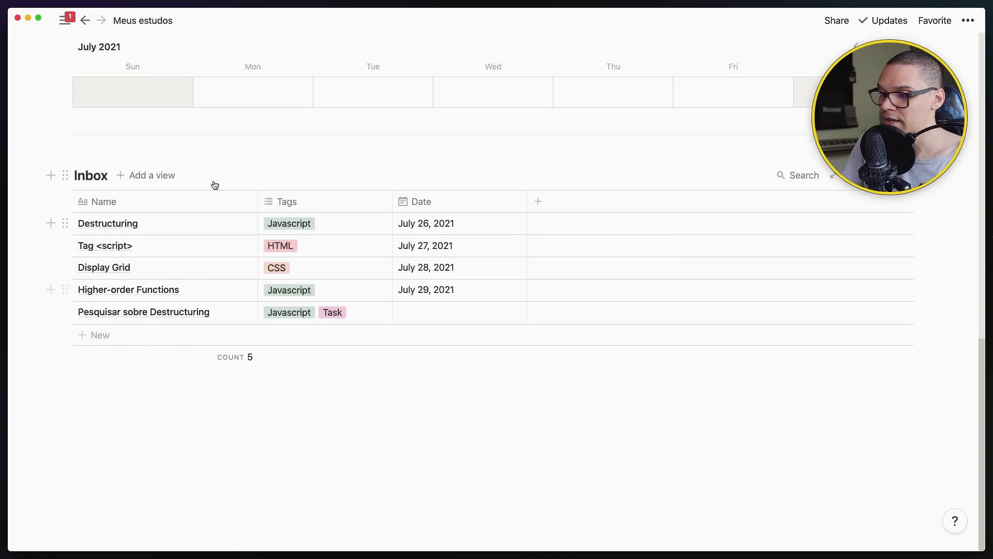
click(104, 155)
key(Return)
text(>)
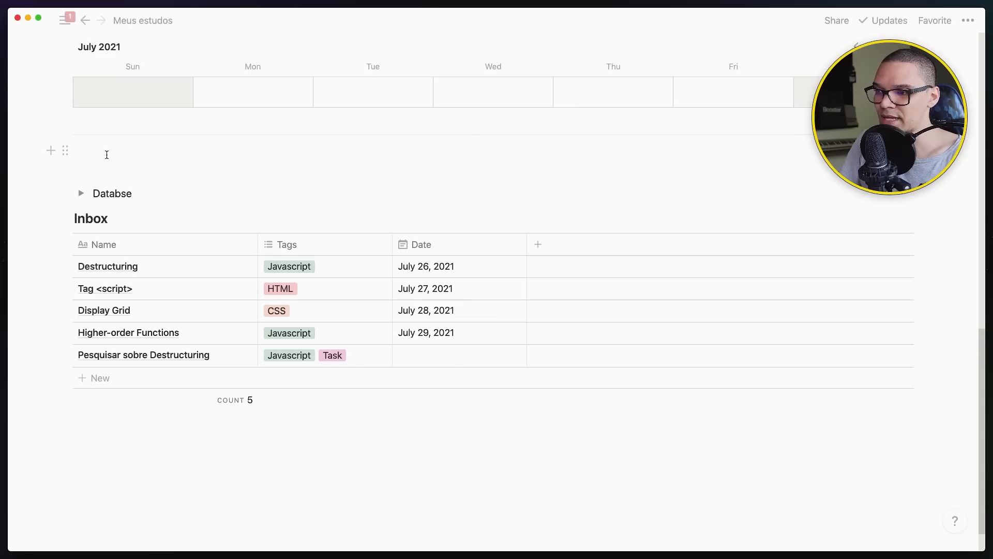
key(BackSpace)
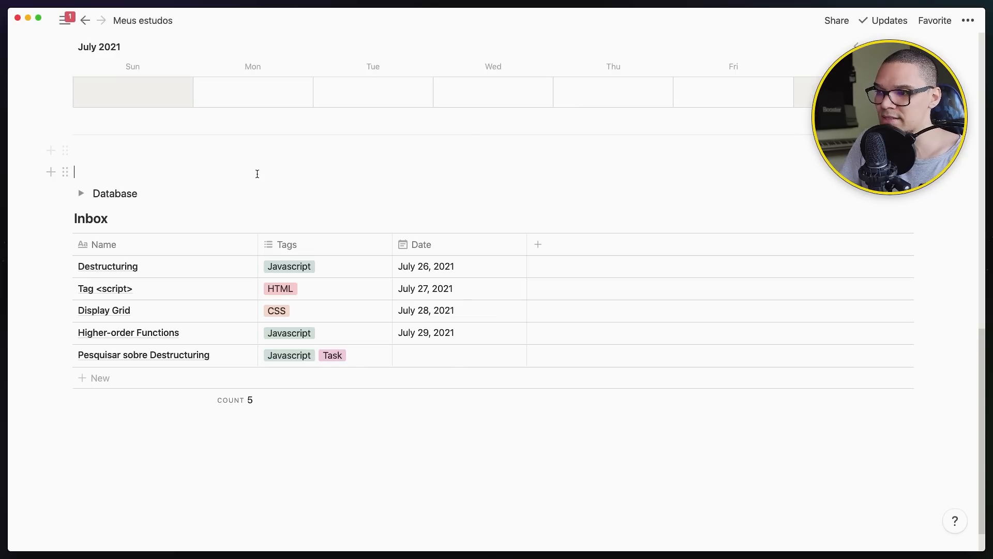
click(258, 172)
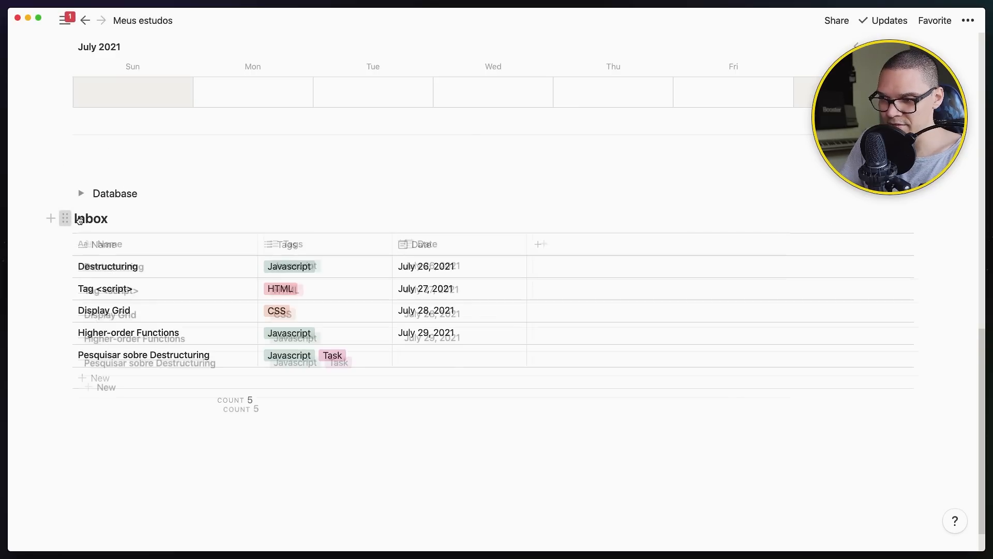
drag(79, 220, 109, 196)
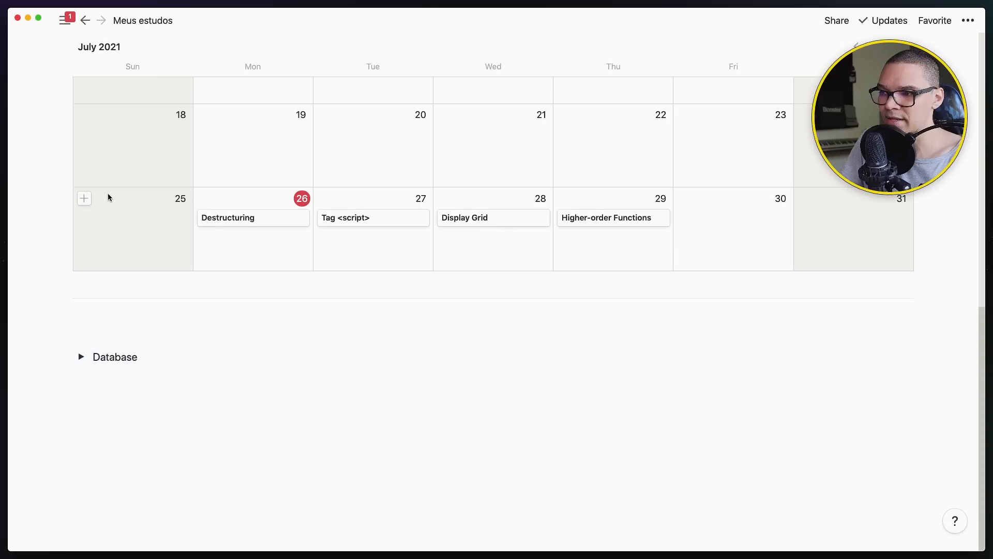
Step: Expand and collapse the Database toggle to check that it shows and hides the Inbox table
click(81, 357)
click(81, 357)
click(81, 358)
click(81, 357)
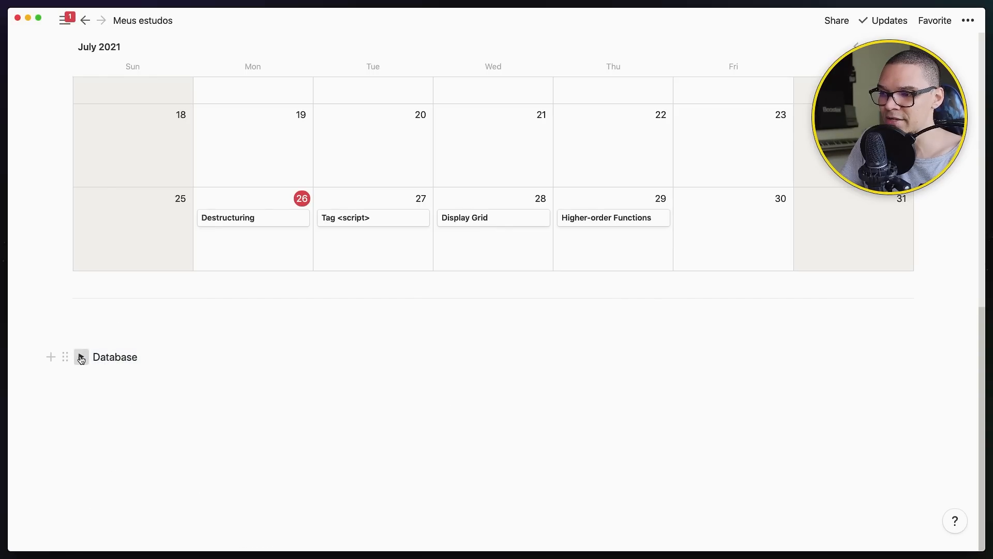
click(82, 358)
click(81, 357)
click(172, 342)
Step: Rename the Inbox table inside the Database toggle to "Conteúdo" and collapse the toggle
scroll(172, 344, up, 12)
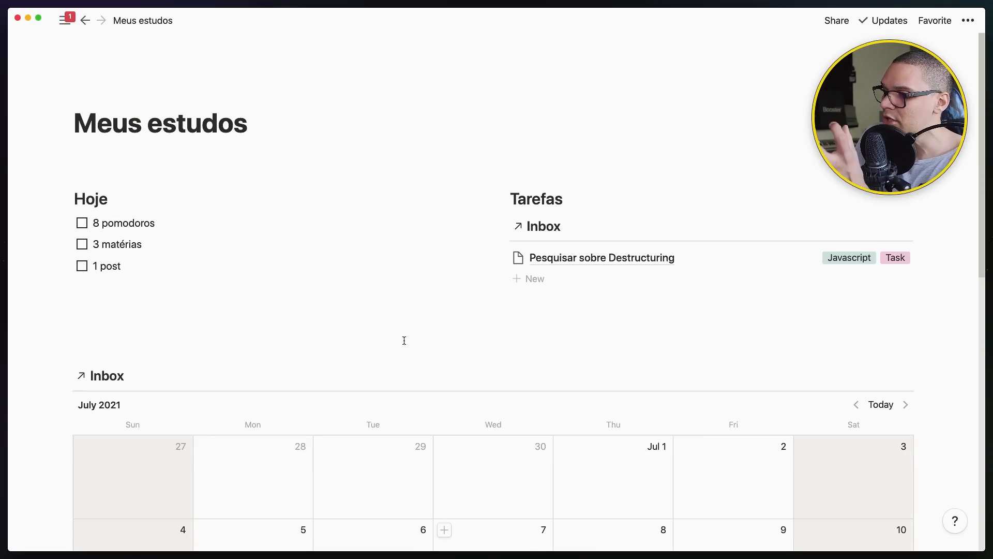
scroll(561, 259, down, 3)
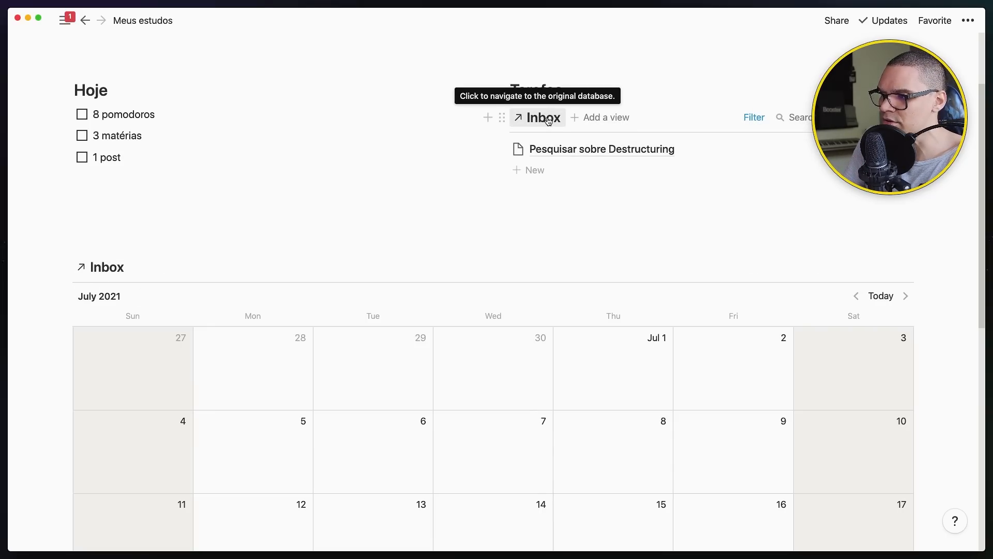
scroll(93, 283, down, 10)
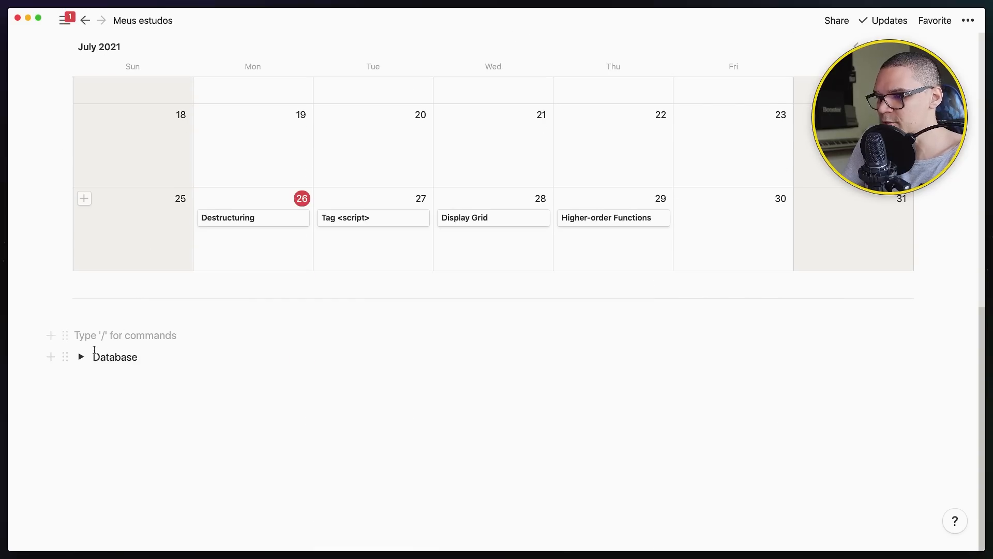
click(82, 357)
double_click(111, 383)
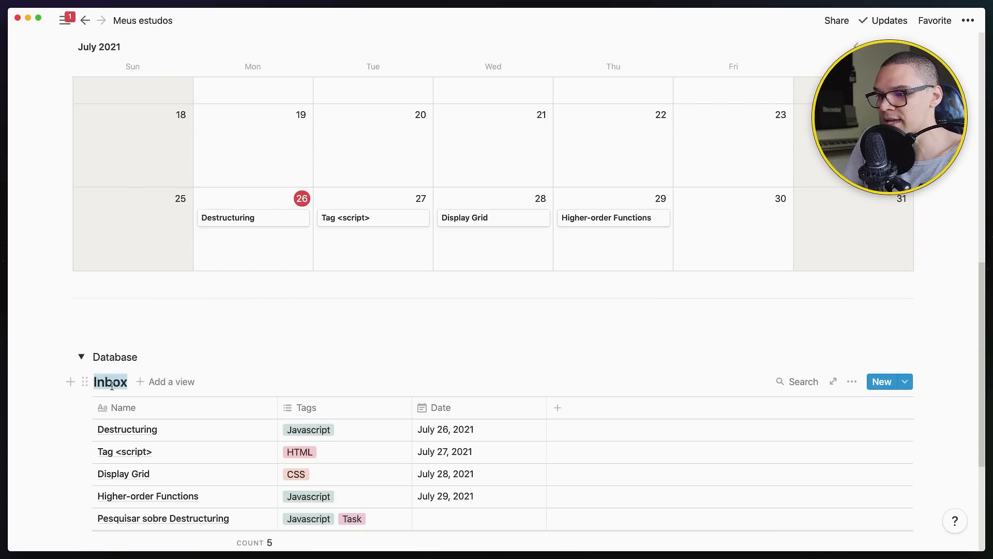
key(BackSpace)
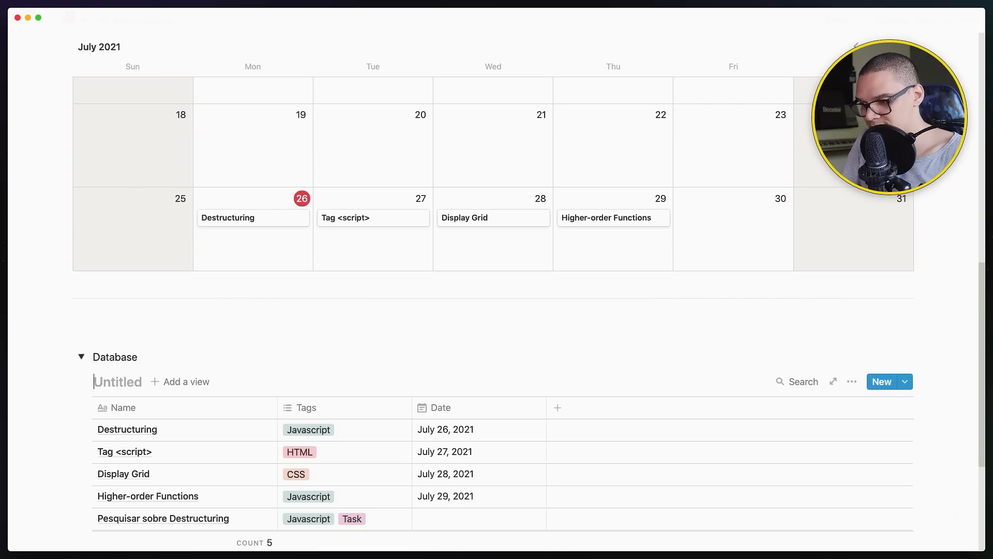
text(Conteúdo)
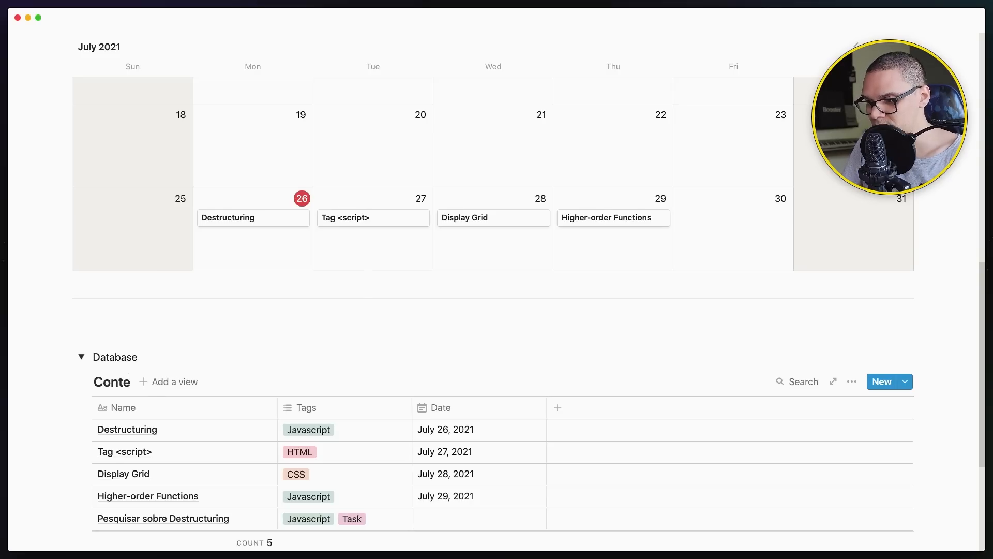
click(81, 357)
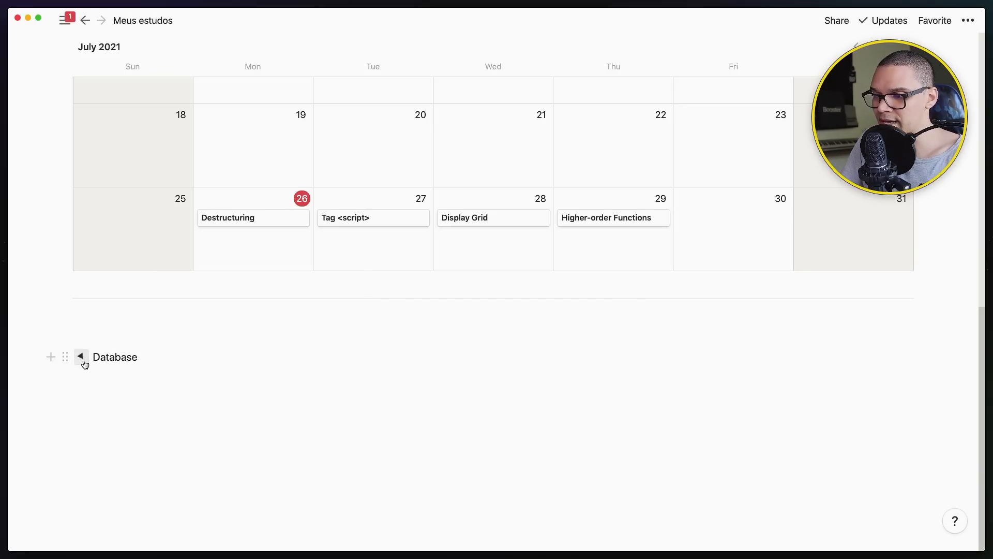
scroll(138, 236, up, 8)
scroll(383, 212, up, 3)
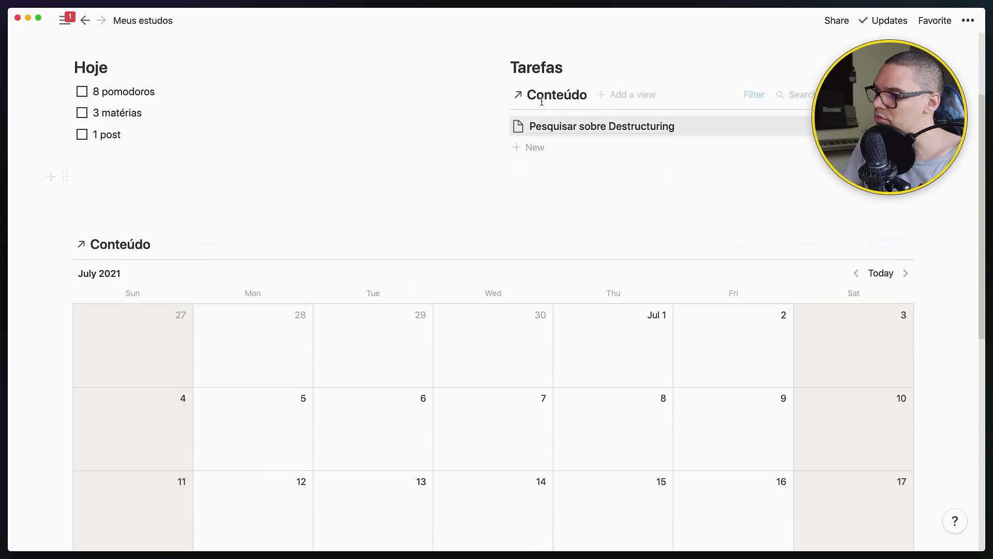
scroll(657, 247, up, 1)
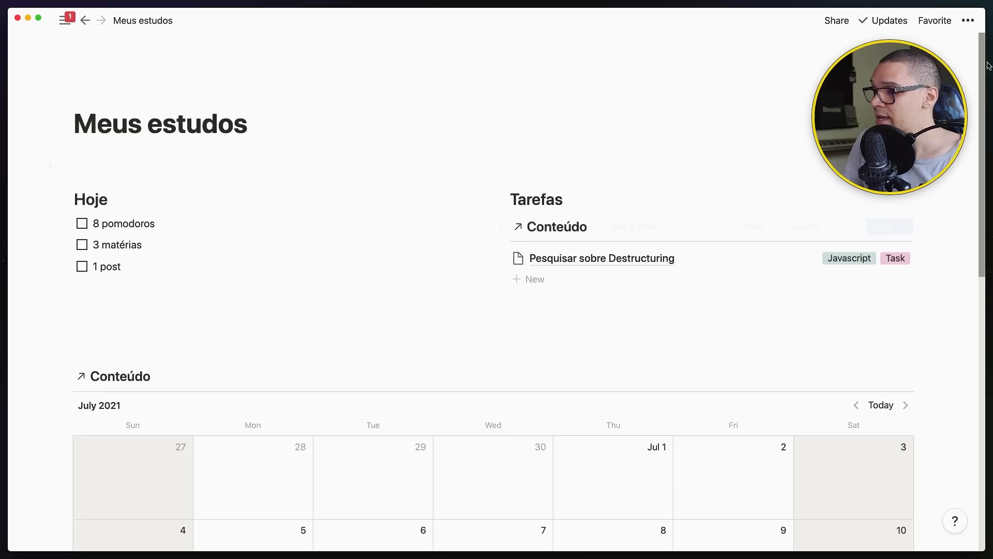
drag(897, 95, 861, 96)
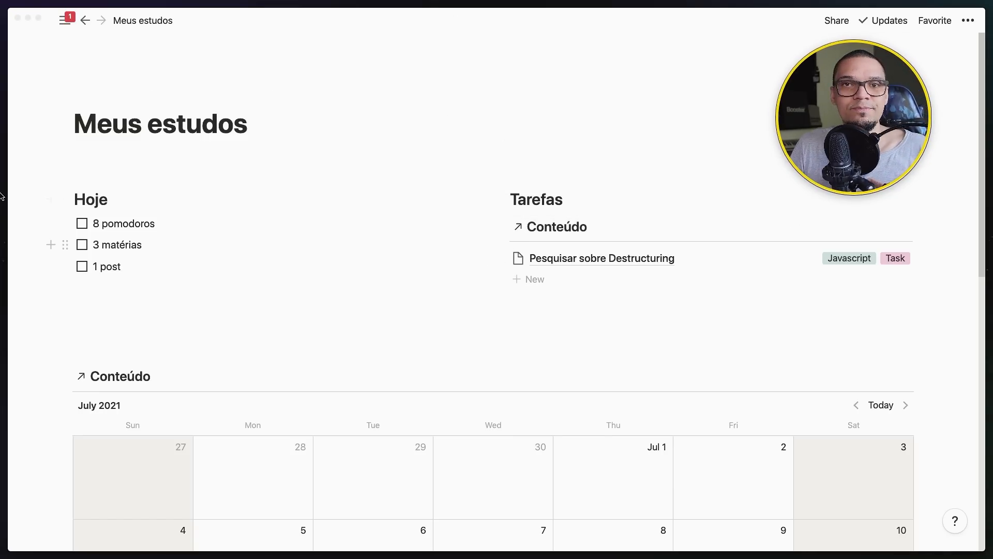
double_click(106, 225)
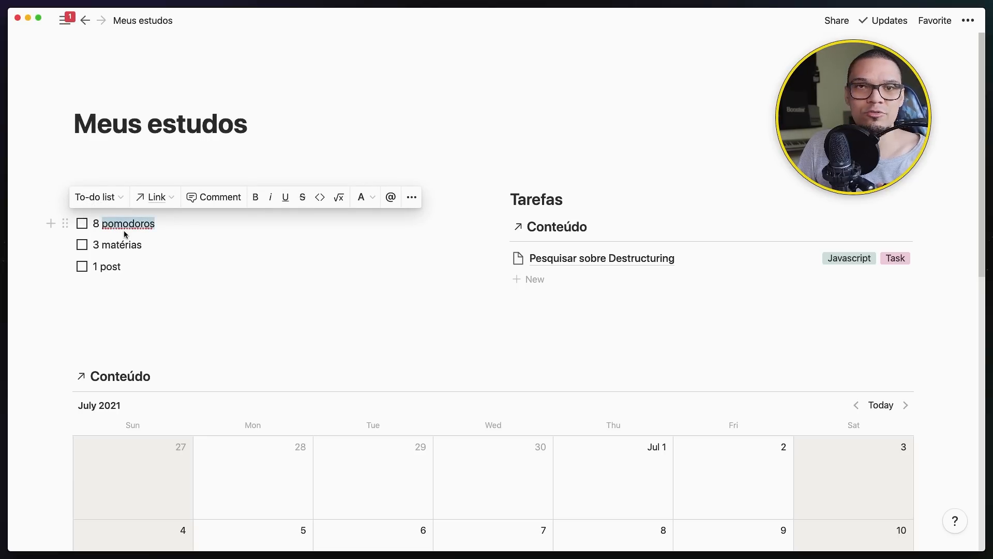
click(149, 227)
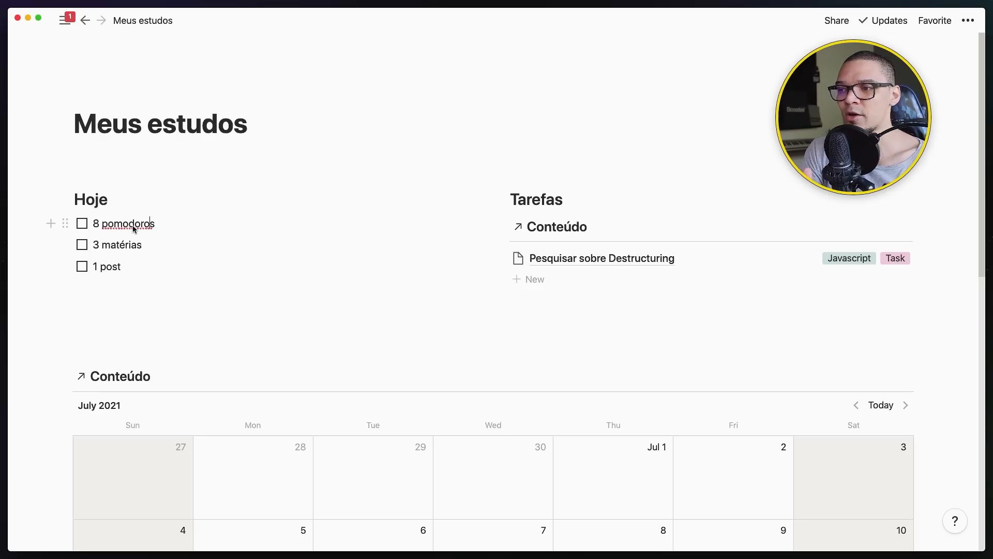
Step: Tick all three Hoje to-dos (8 pomodoros, 3 matérias, 1 post) and untick them again
click(82, 223)
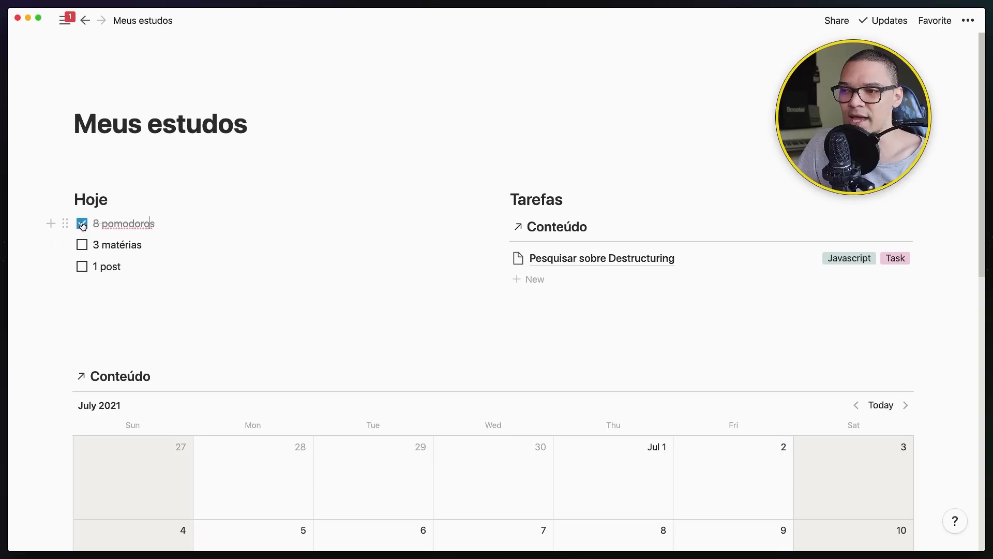
click(82, 245)
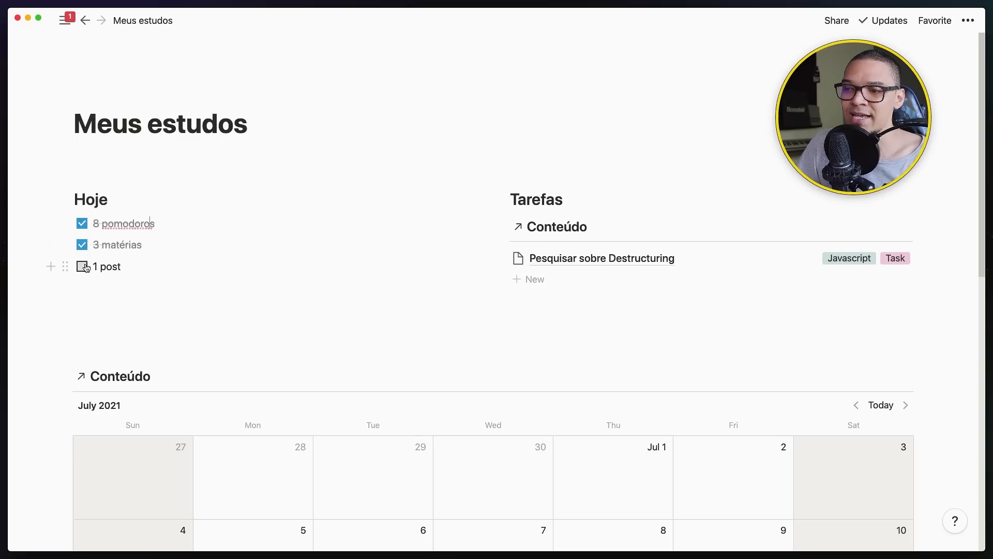
click(82, 266)
click(81, 267)
click(82, 244)
click(82, 223)
drag(145, 223, 158, 228)
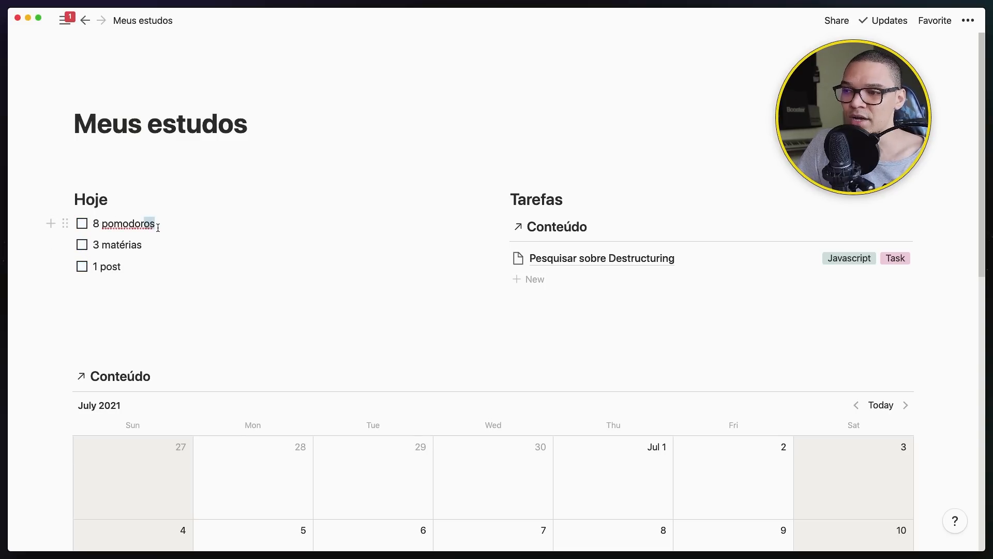
triple_click(120, 225)
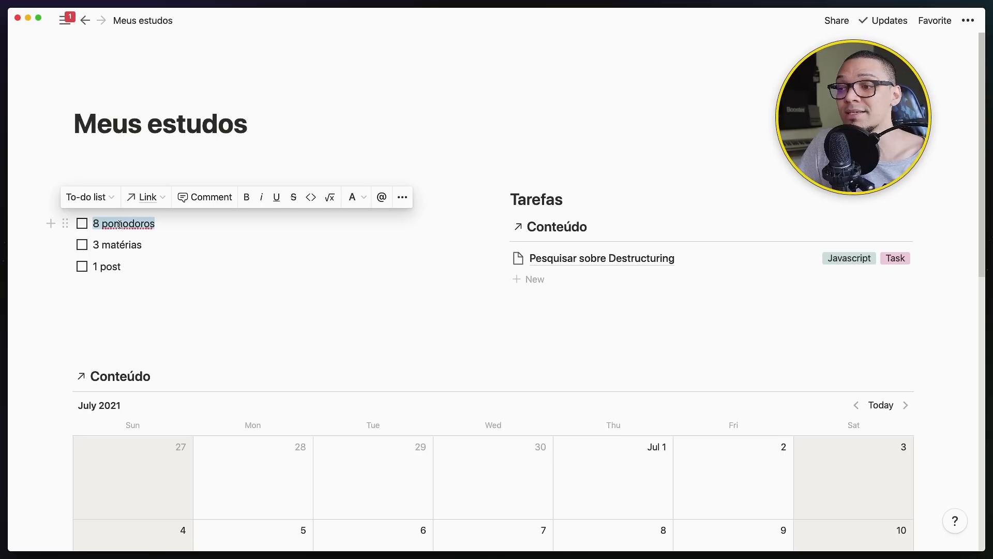
click(125, 224)
drag(196, 221, 94, 219)
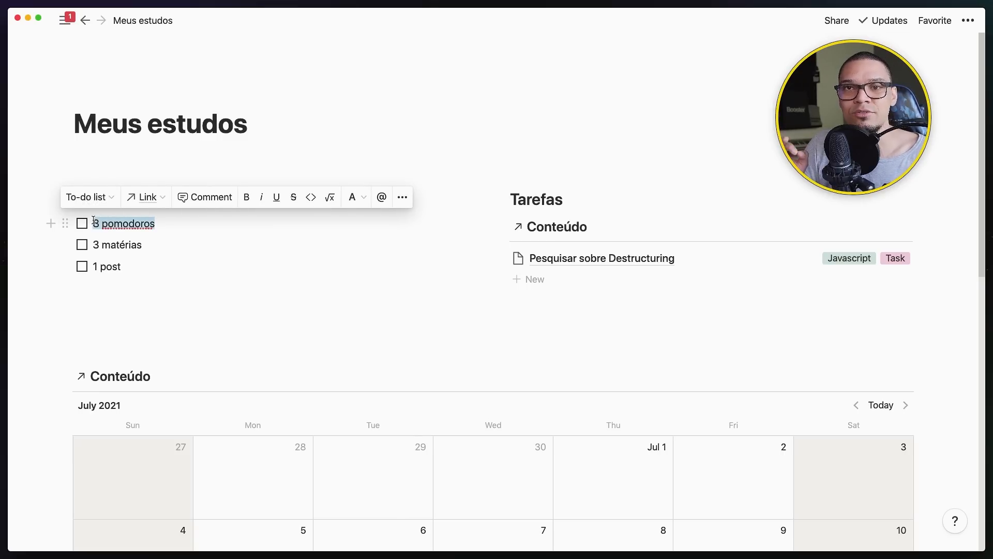
click(159, 244)
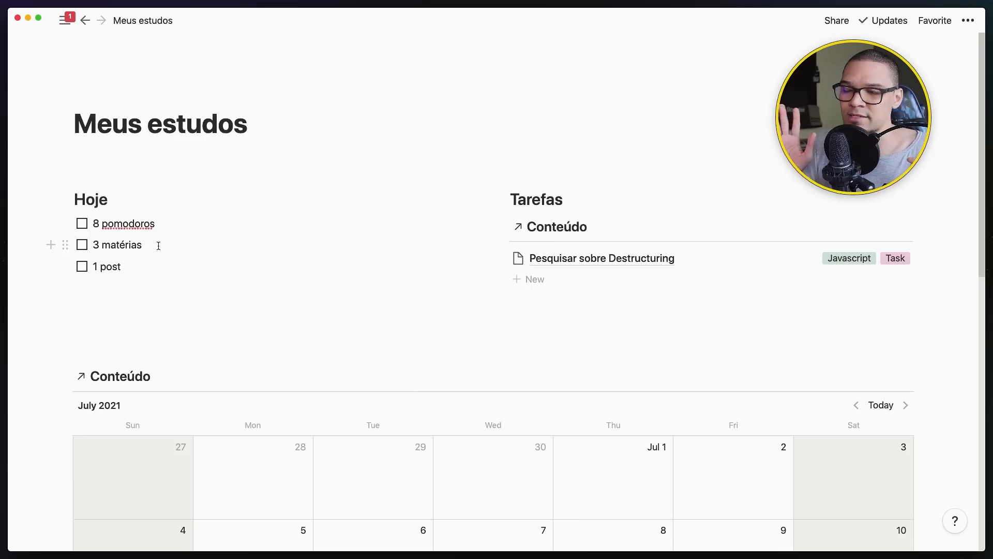
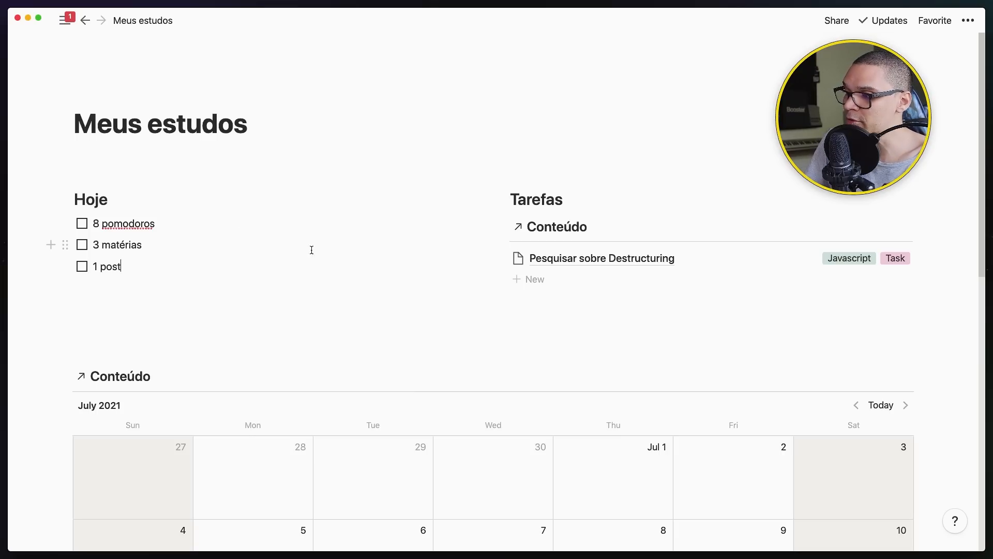
Step: Add empty lines between the divider below the calendar and the Database toggle
scroll(153, 327, down, 5)
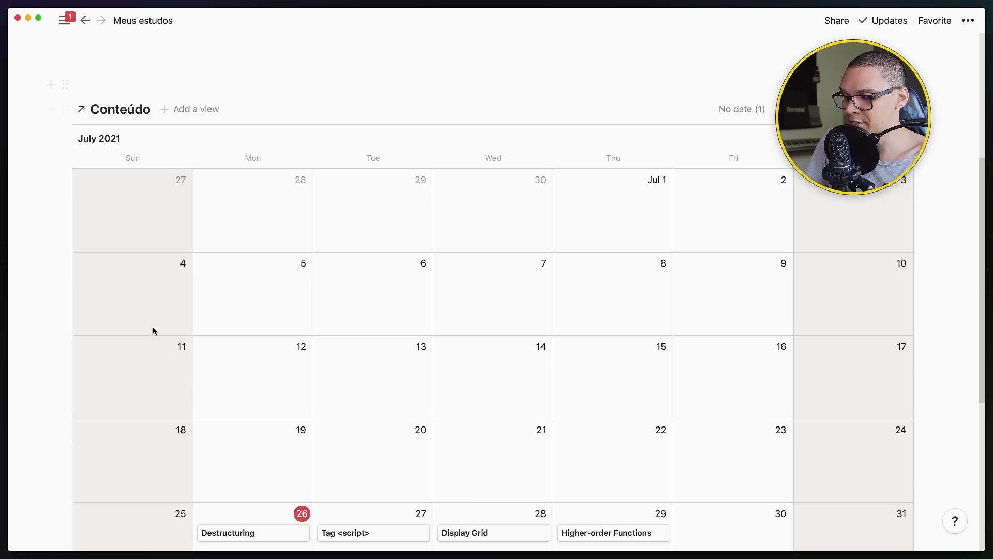
scroll(281, 319, up, 5)
scroll(312, 345, down, 10)
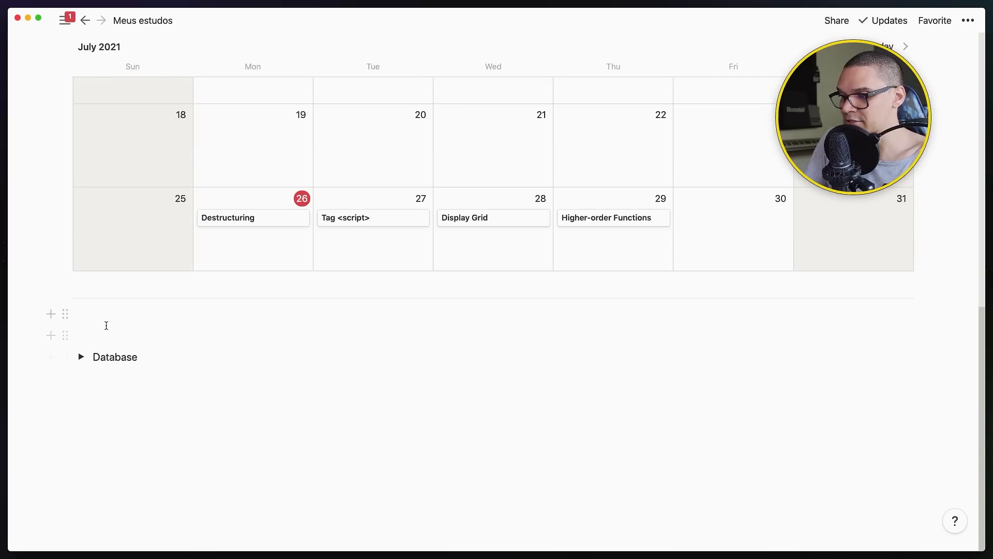
click(119, 331)
key(Return)
key(Up)
key(Up)
key(Return)
key(Return)
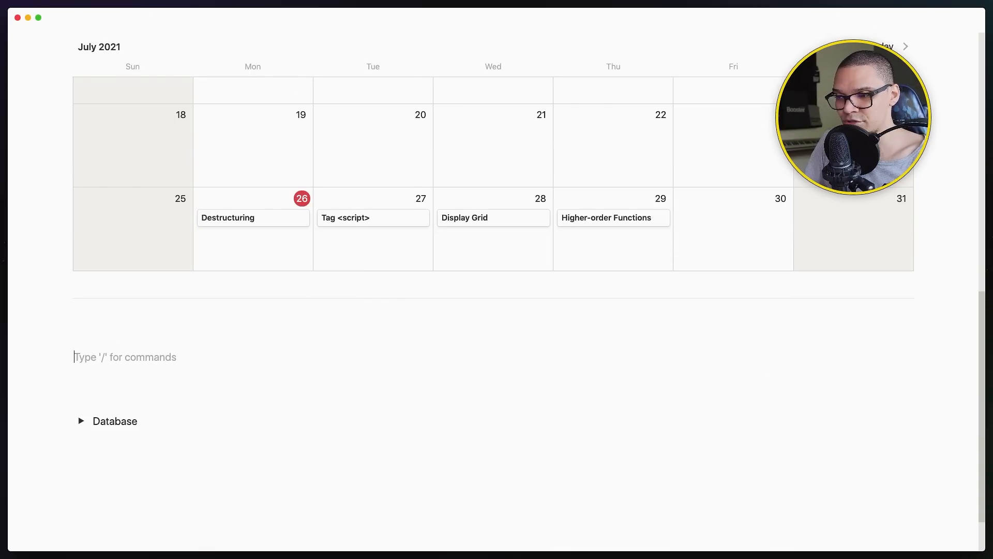
Step: Insert a linked database of Conteúdo on the empty line above the Database toggle
text(/)
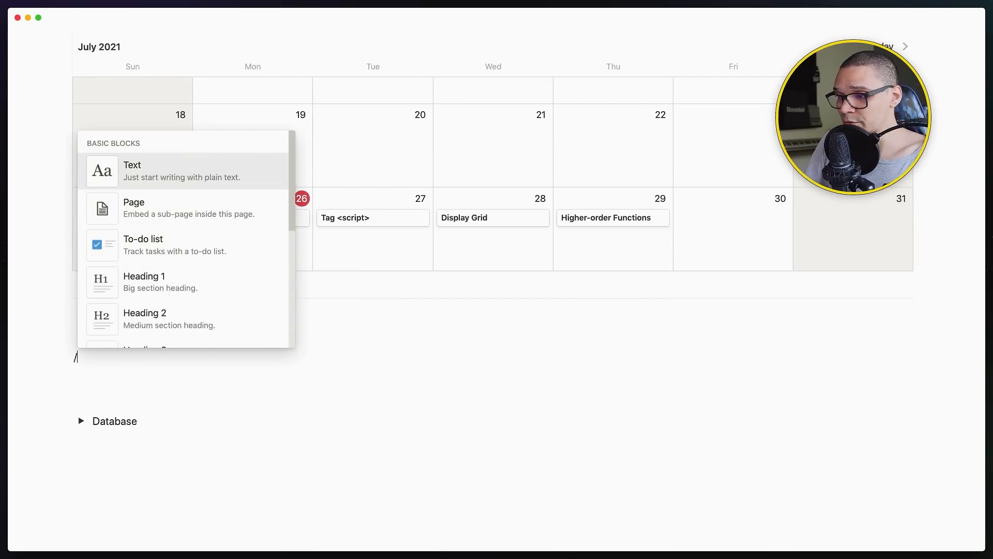
text(crea)
key(Return)
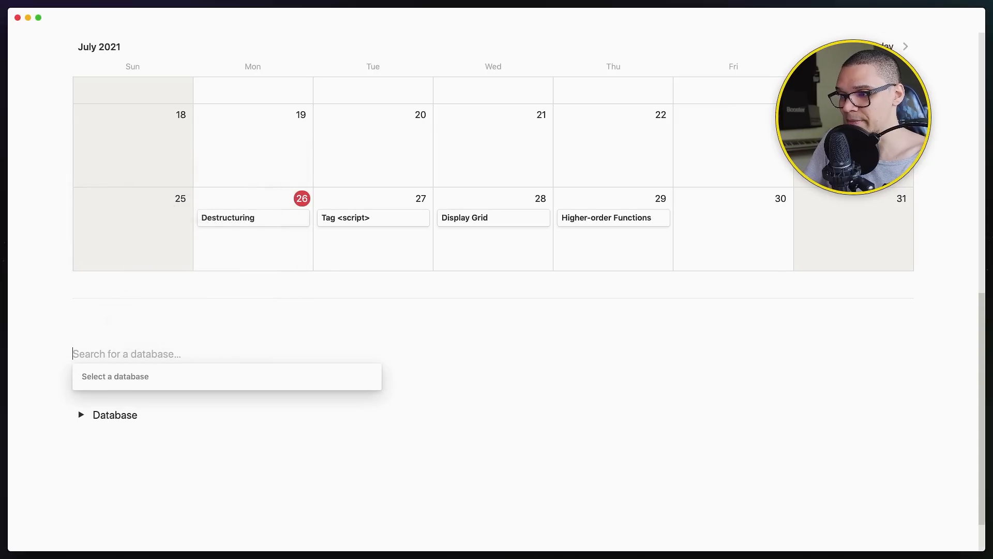
click(126, 424)
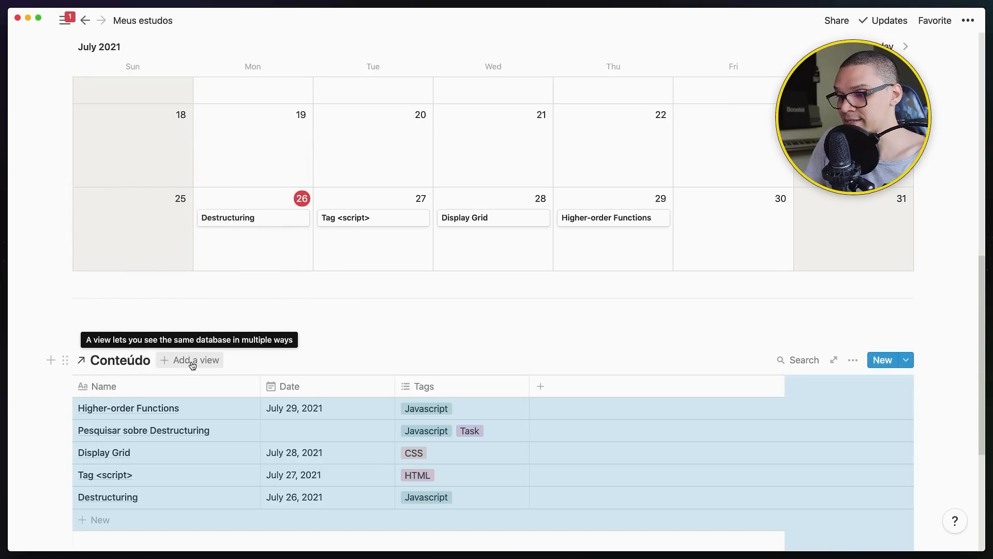
Step: Add a Board view to the linked Conteúdo database above the Database toggle
scroll(49, 348, down, 3)
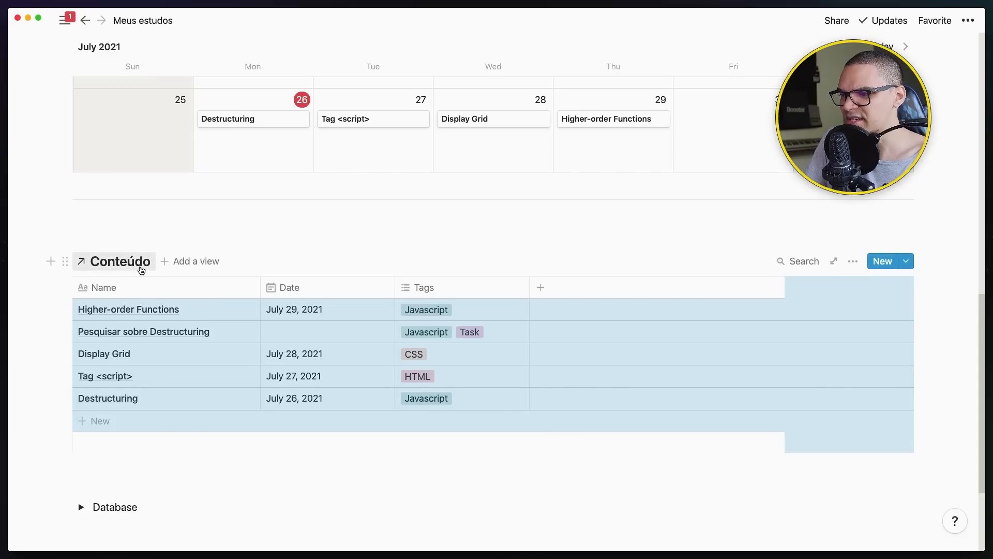
click(186, 269)
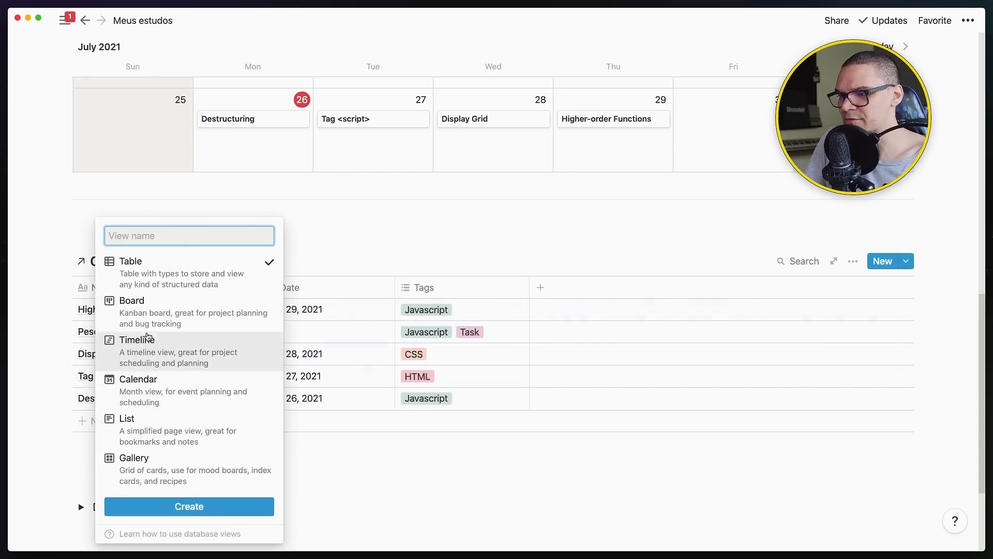
click(150, 308)
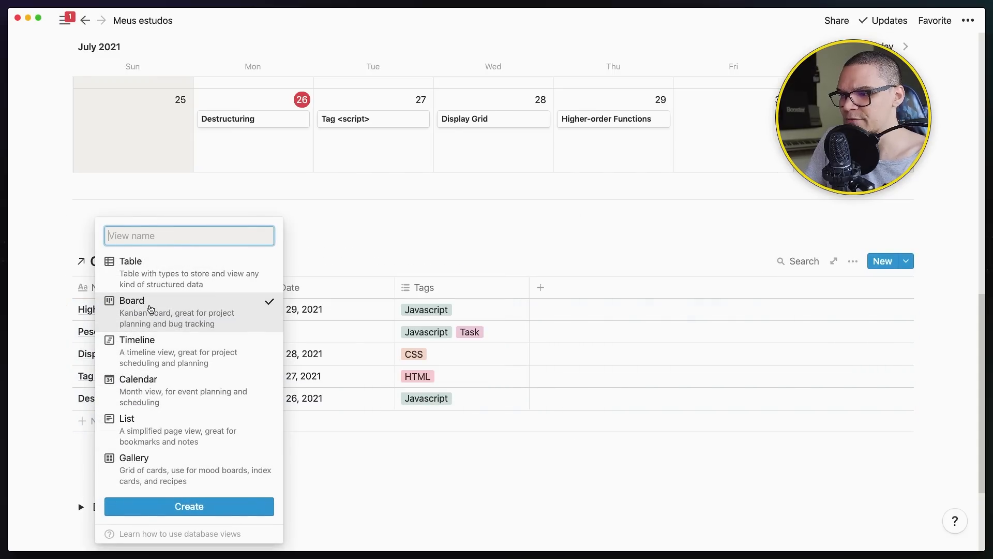
click(187, 505)
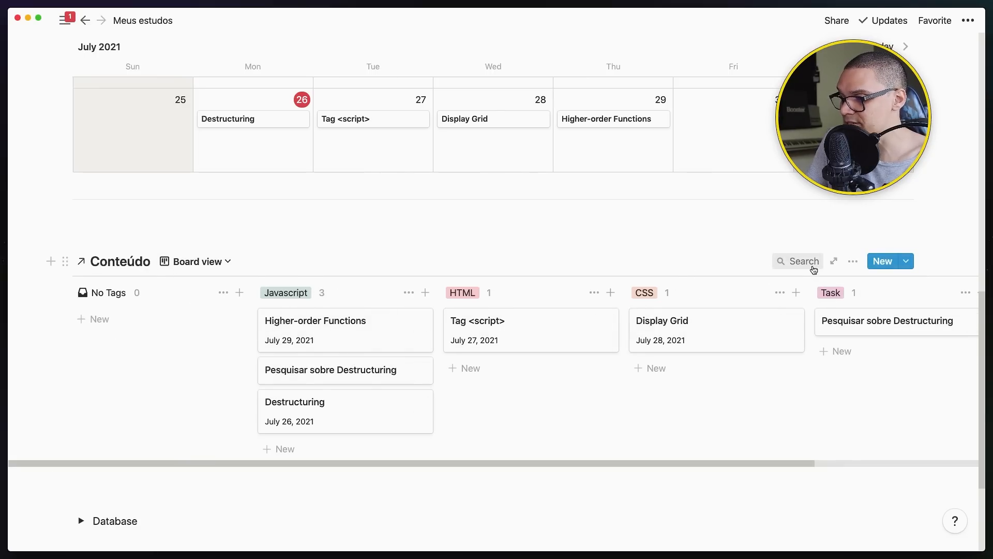
click(854, 262)
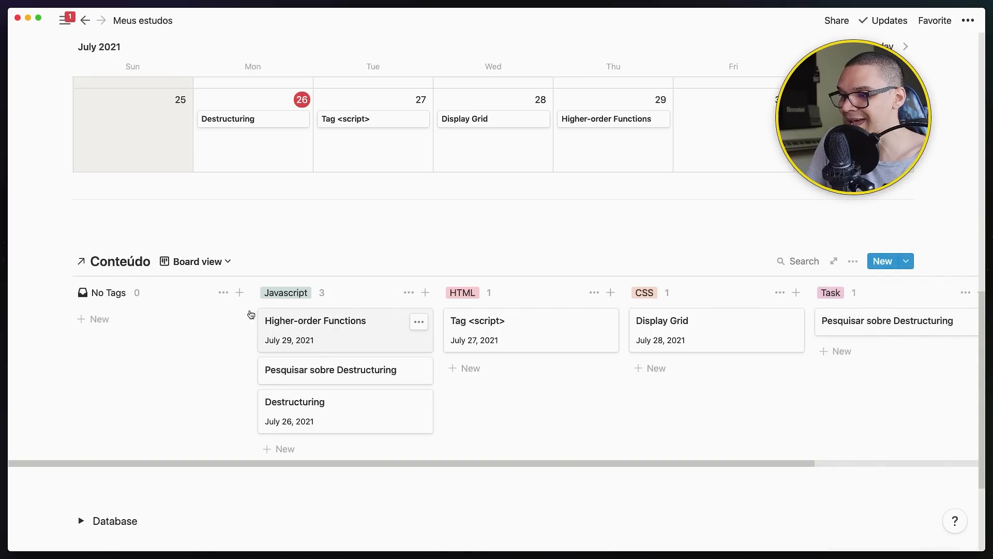
Step: Open the Higher-order Functions card and add a Checkbox property named "Post"
click(300, 323)
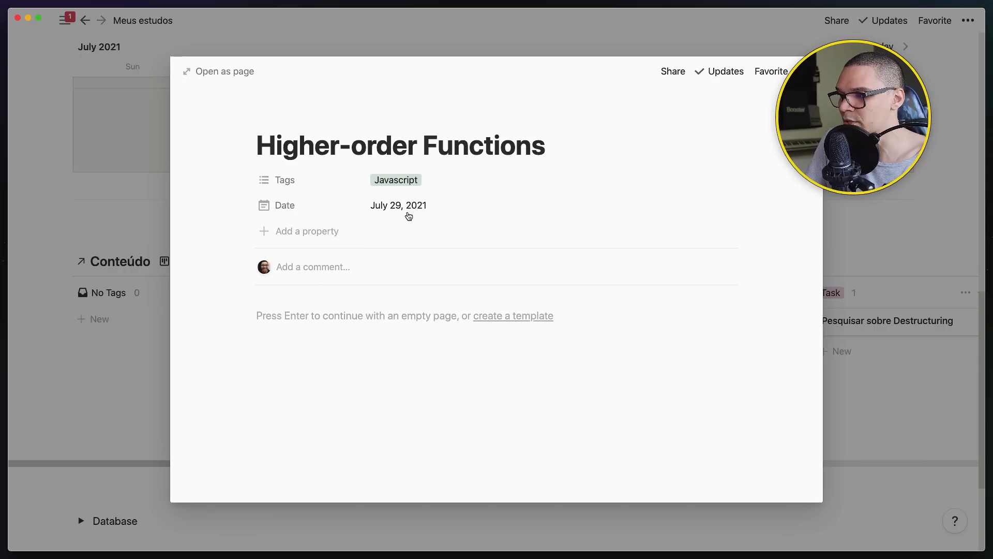
click(268, 231)
mouse_move(323, 334)
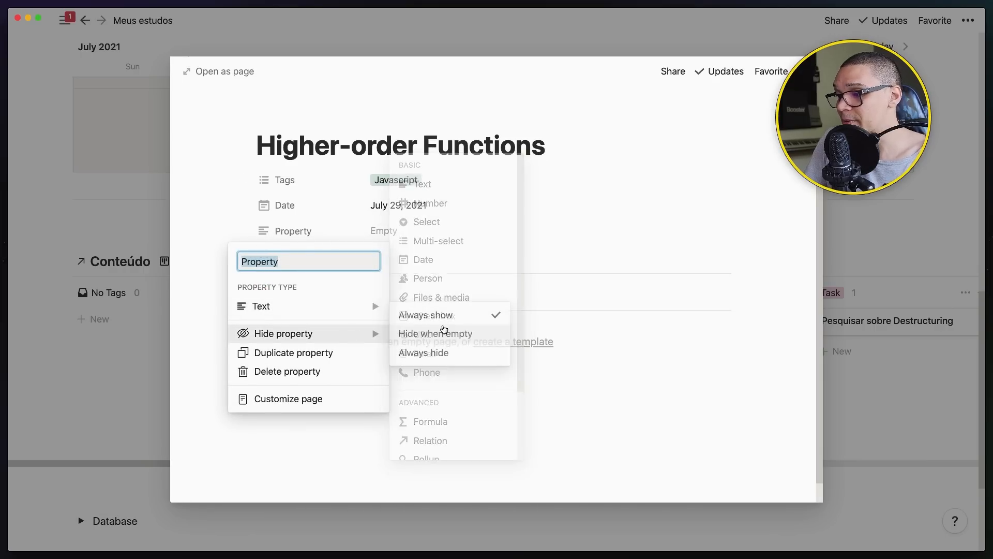
mouse_move(355, 306)
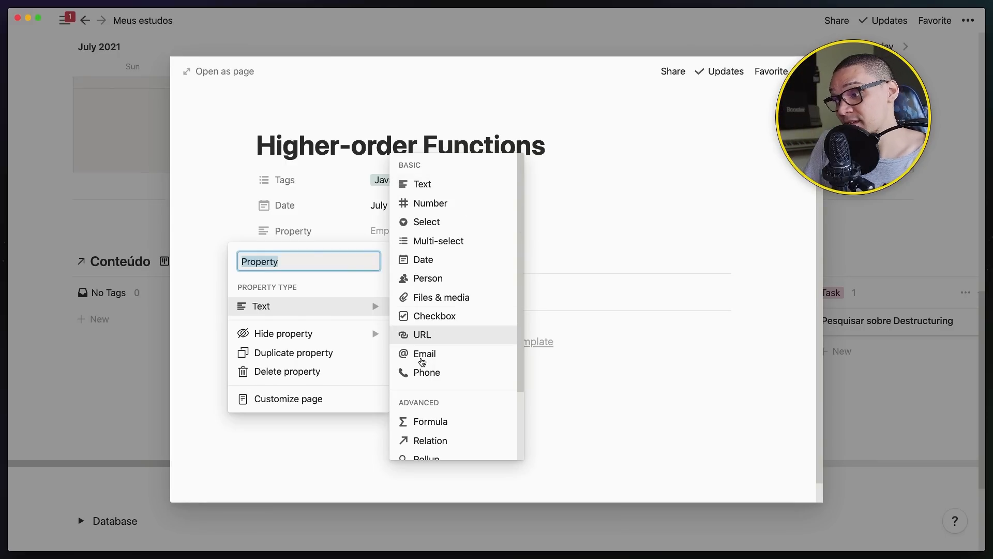
click(432, 316)
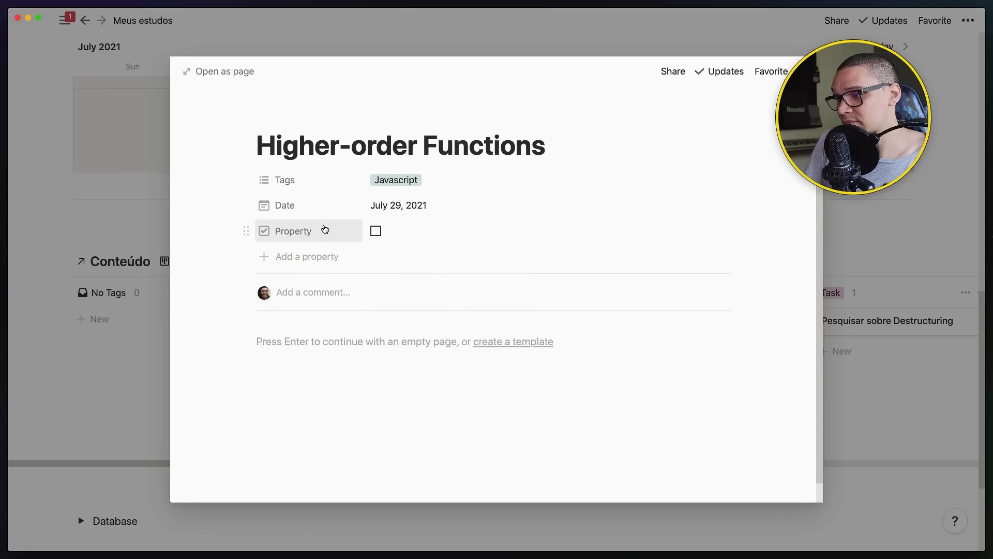
click(299, 233)
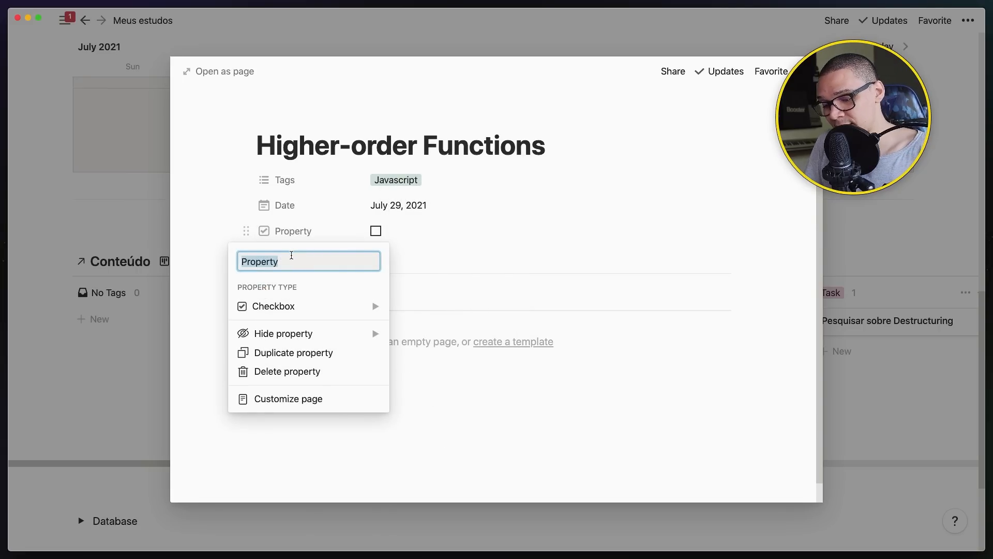
text(Post)
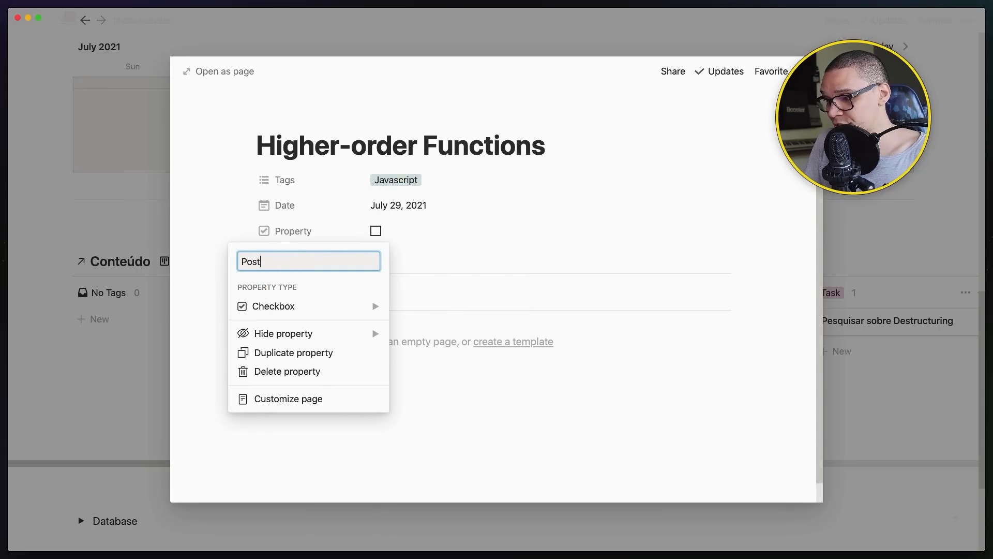
click(514, 275)
Step: Tick and untick the Post checkbox of Higher-order Functions, leave it unticked and close the entry
click(376, 231)
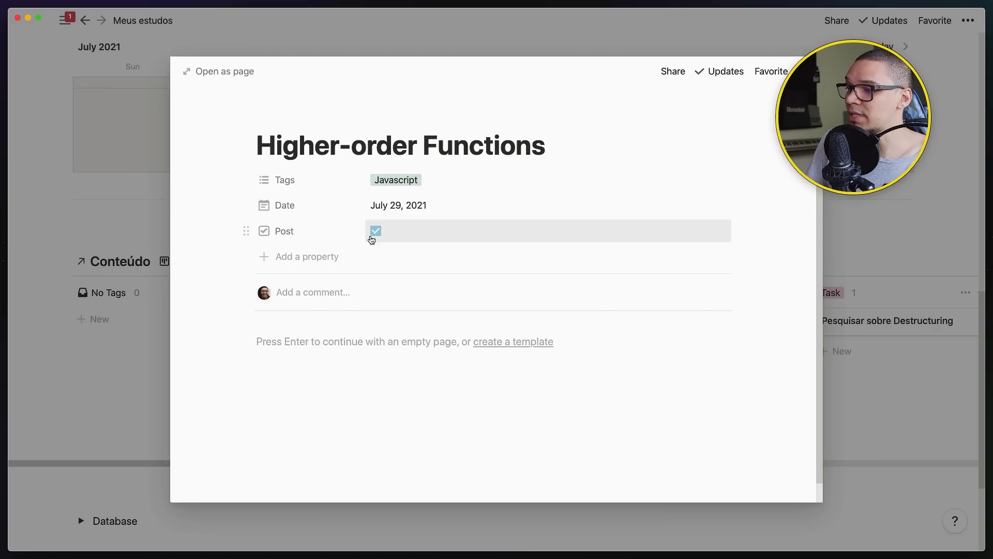
click(376, 232)
click(377, 233)
click(378, 233)
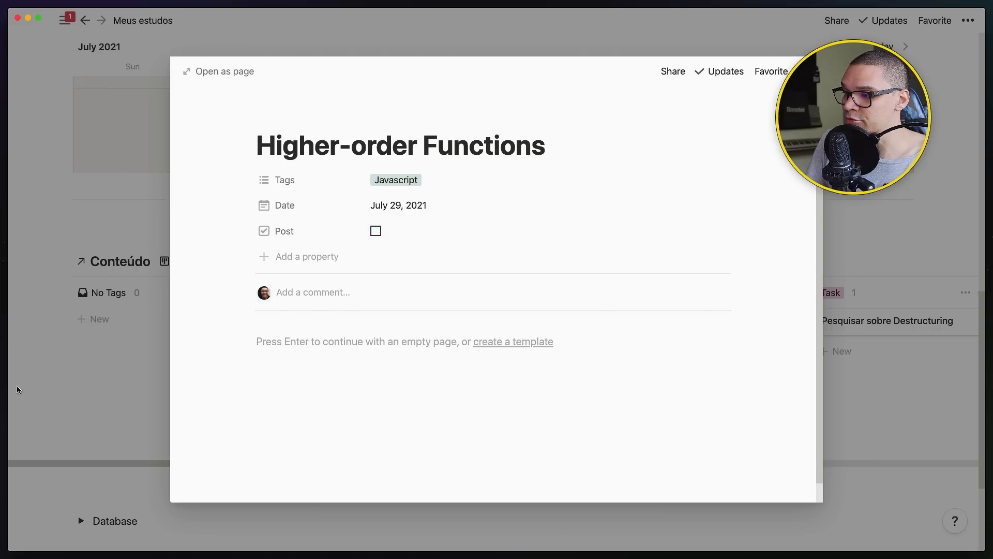
click(19, 387)
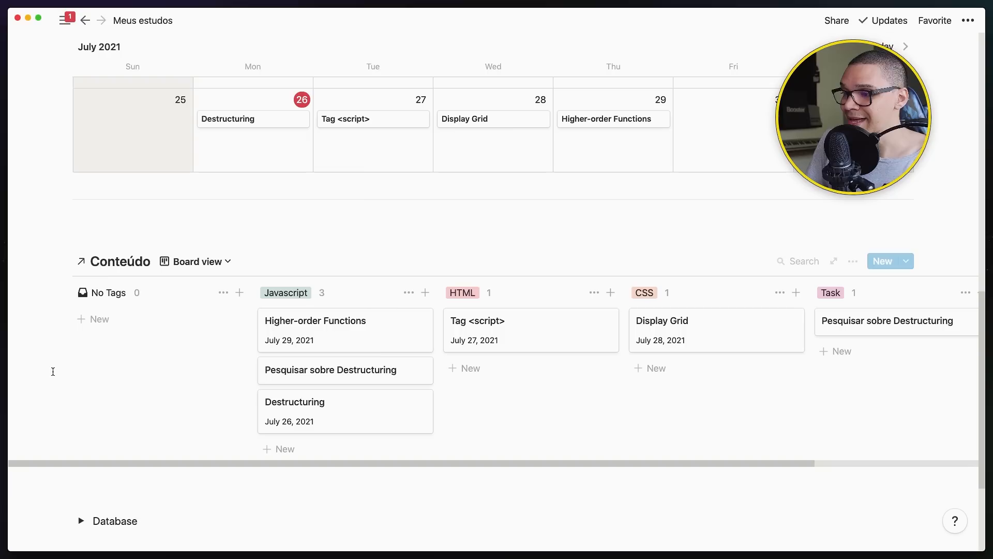
click(189, 263)
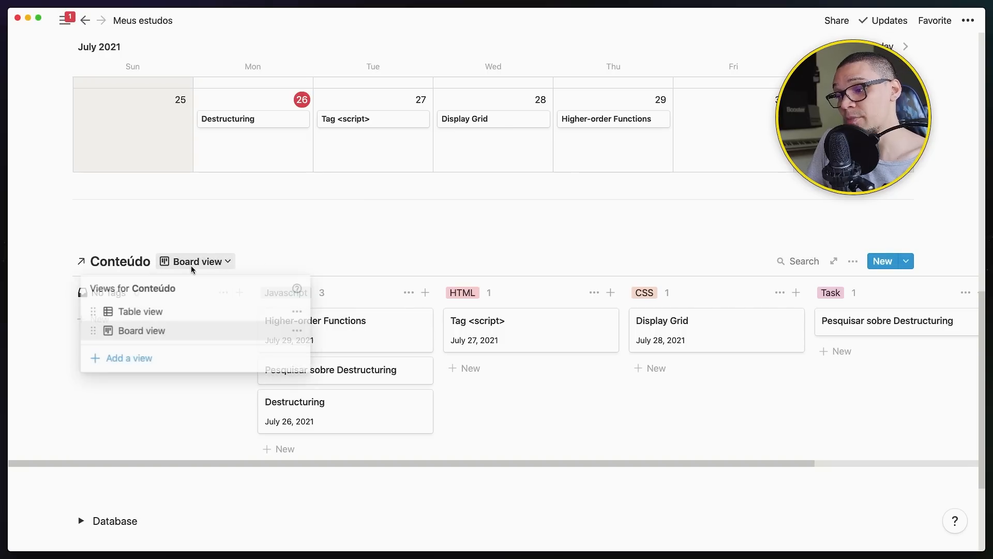
click(498, 394)
key(super+Tab)
mouse_move(275, 257)
mouse_down()
mouse_move(342, 297)
mouse_move(294, 263)
mouse_up()
mouse_move(564, 239)
mouse_down()
mouse_move(574, 288)
mouse_move(533, 244)
mouse_up()
mouse_move(747, 270)
mouse_down()
mouse_move(730, 322)
mouse_move(700, 262)
mouse_up()
mouse_move(810, 255)
mouse_down()
mouse_move(899, 263)
mouse_move(772, 273)
mouse_up()
key(Escape)
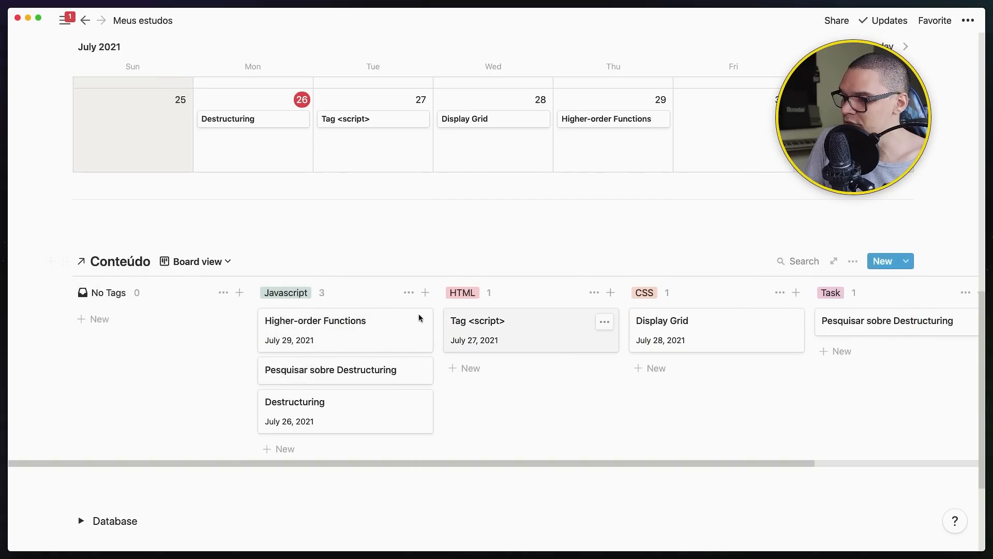
Step: Add a List view to the linked Conteúdo database above the Database toggle
click(201, 261)
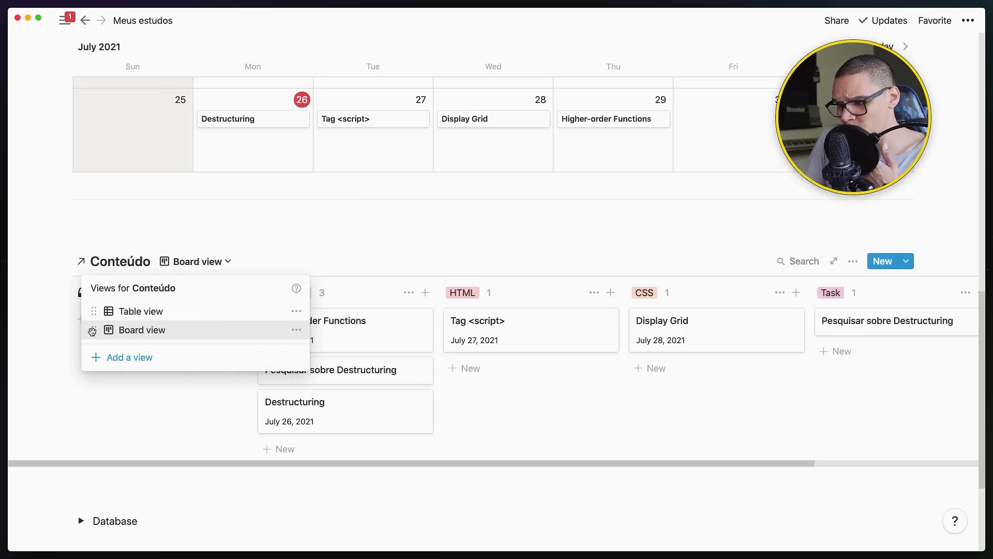
click(99, 357)
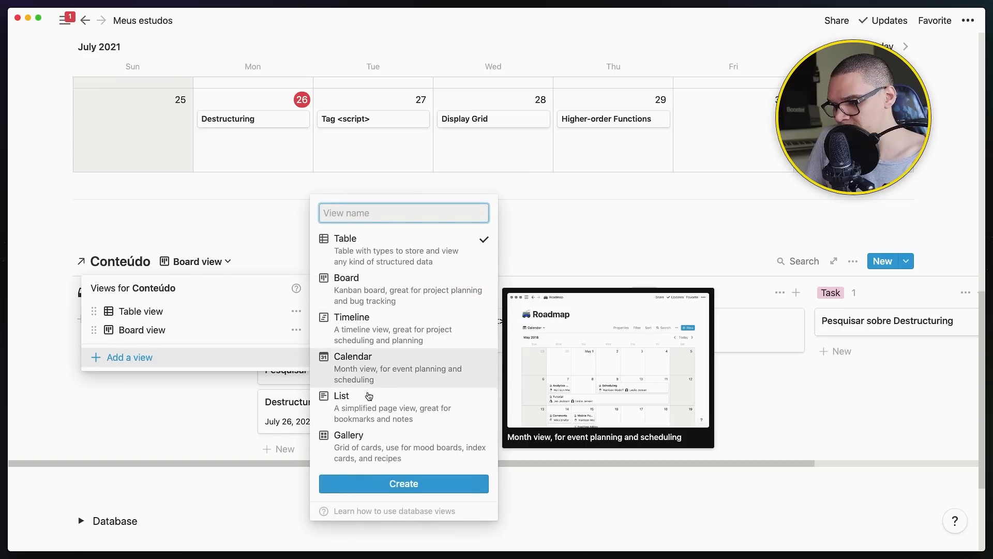
click(355, 408)
click(386, 483)
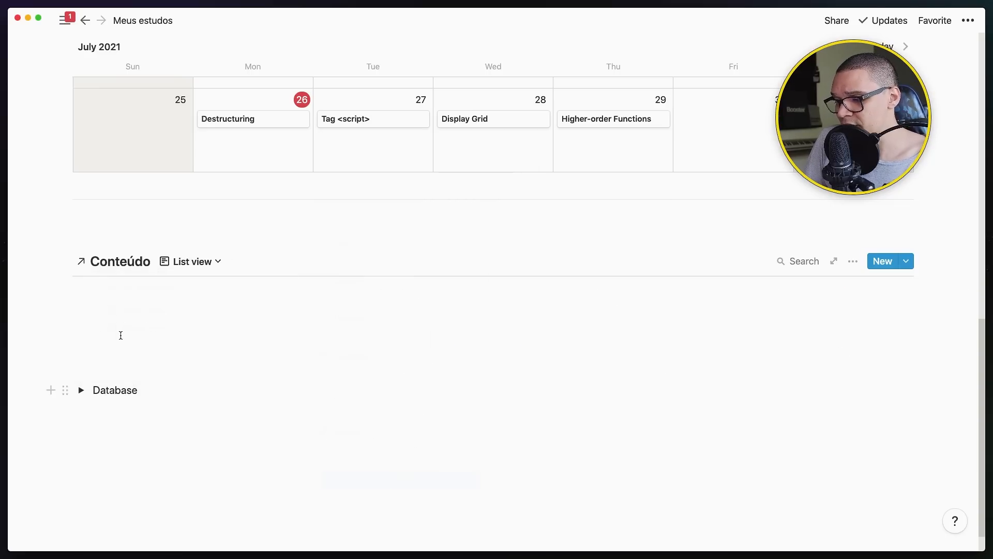
Step: Hide the Tags property and show the Post property in the Conteúdo List view
click(850, 260)
click(861, 316)
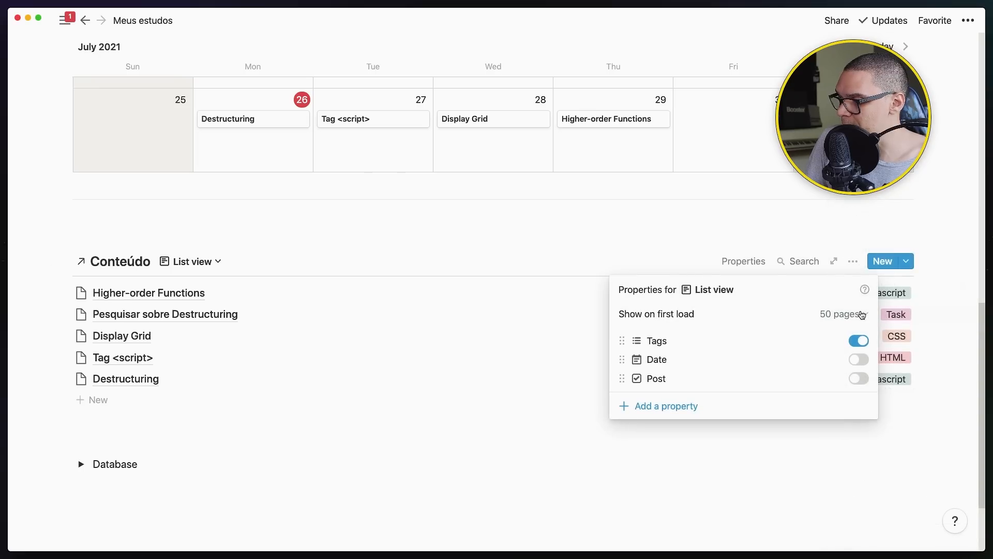
click(858, 340)
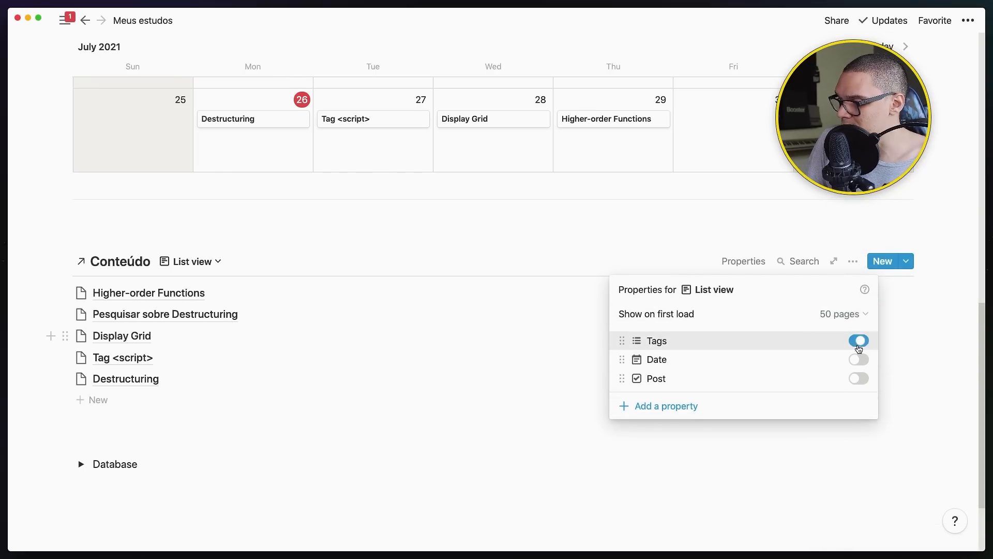
click(858, 379)
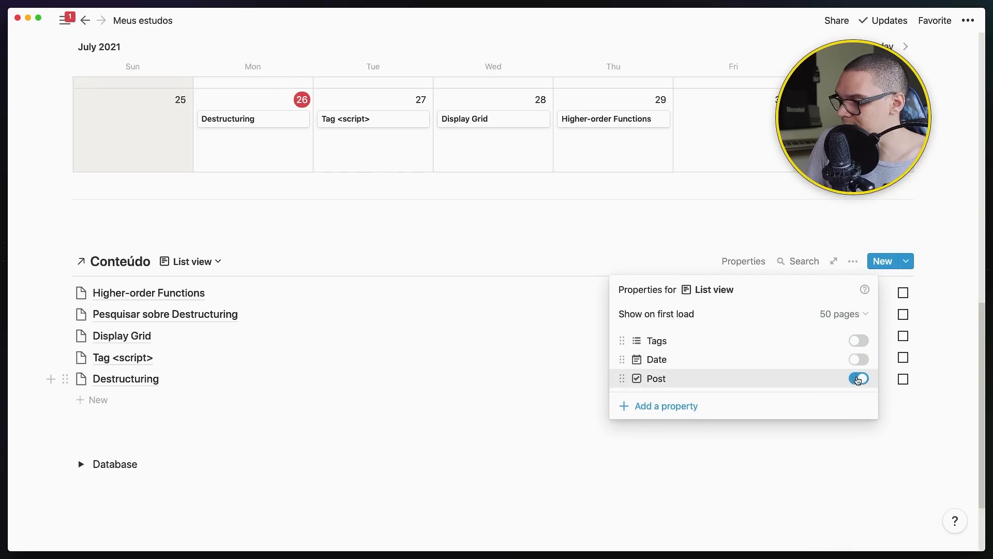
Step: Filter the Conteúdo List view above the Database toggle to entries where Post is checked
click(936, 415)
click(852, 260)
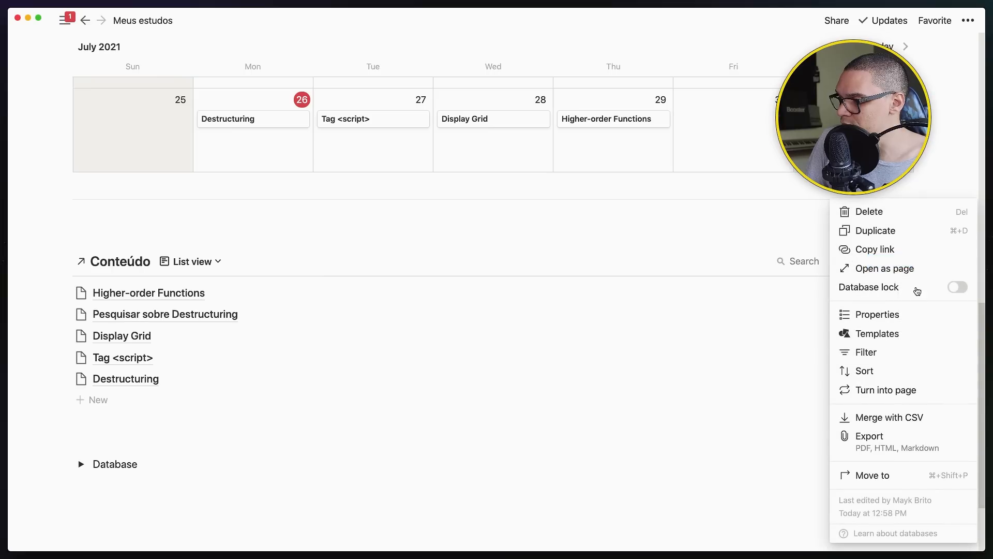
click(869, 352)
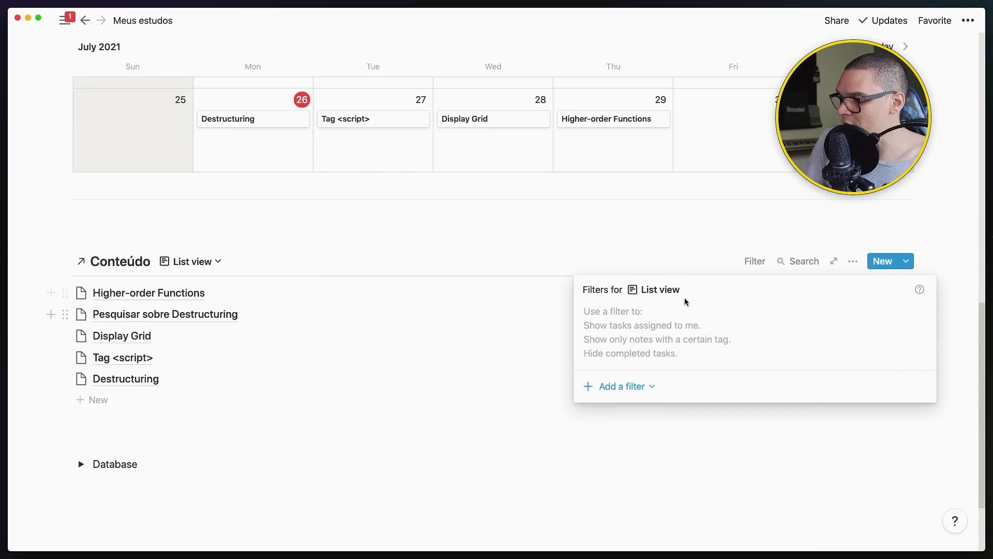
click(615, 387)
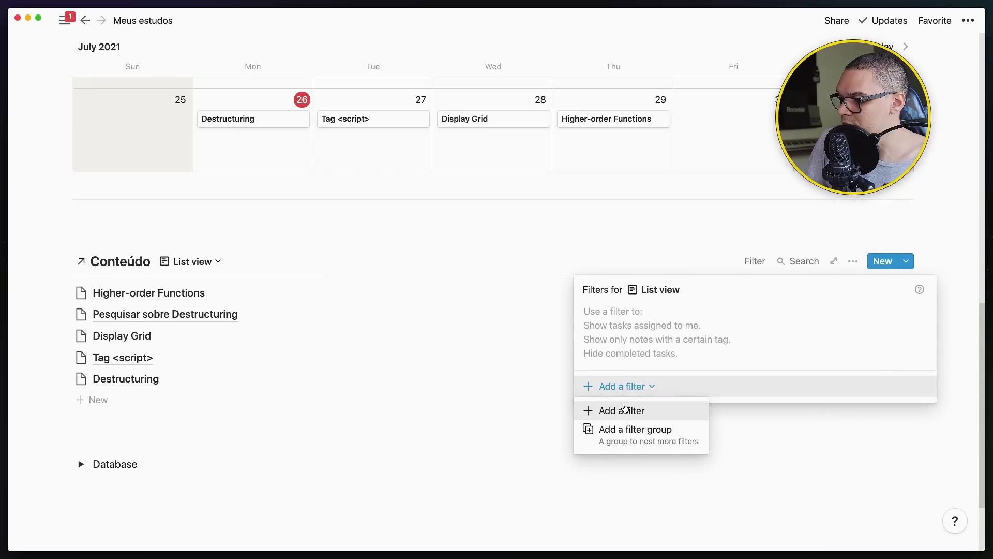
click(625, 409)
click(656, 315)
click(628, 410)
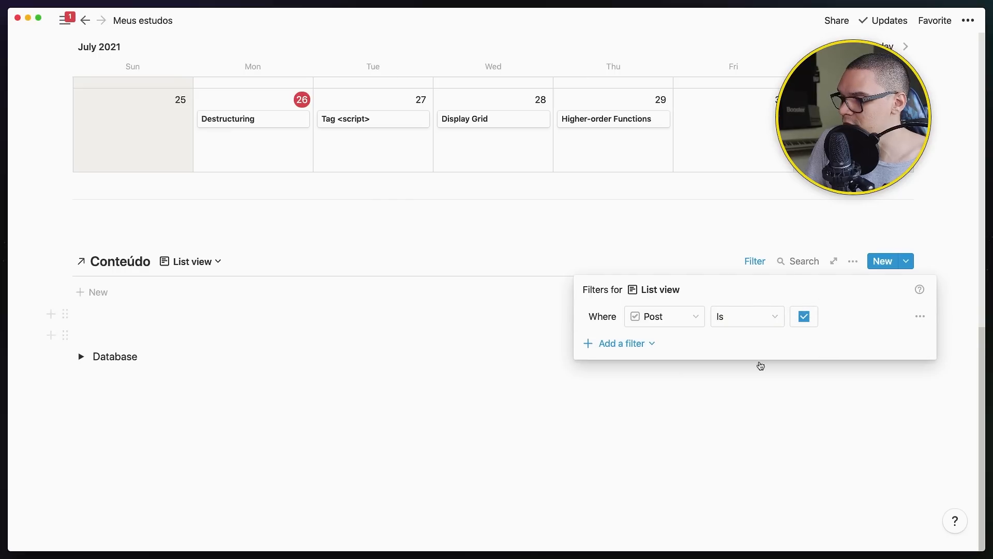
click(560, 246)
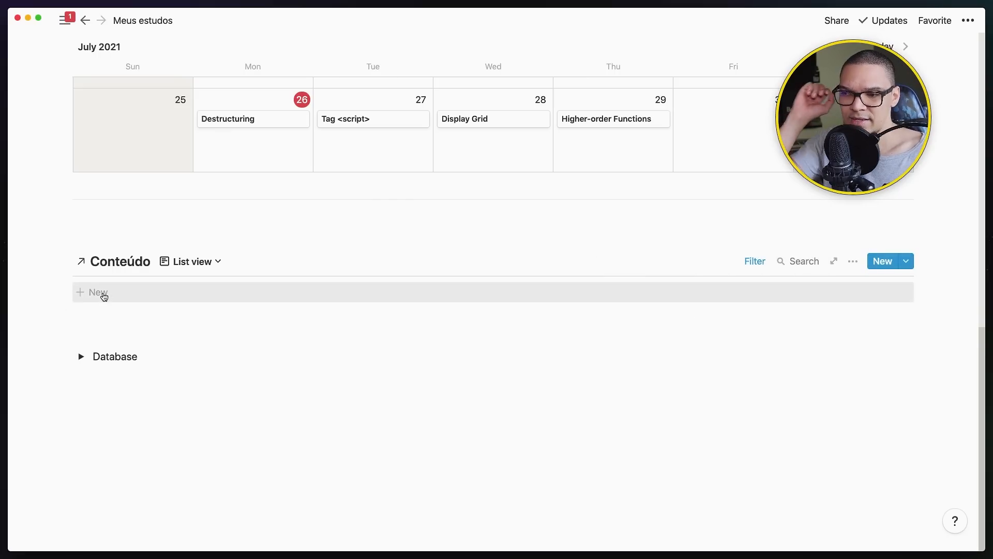
Step: Add a large heading "Posts" directly above the Post-filtered Conteúdo list
click(115, 237)
key(Return)
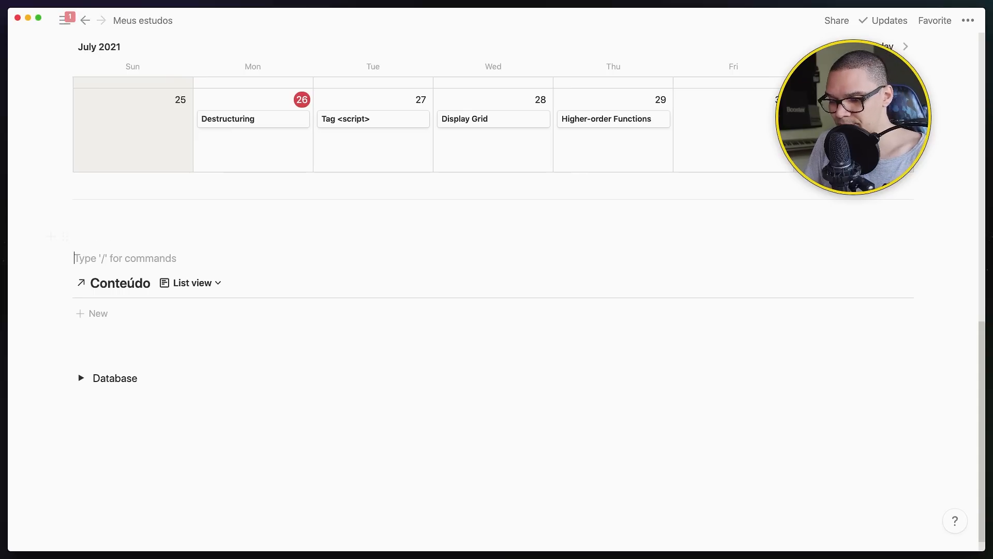
text(# Posdty)
key(BackSpace)
key(BackSpace)
key(BackSpace)
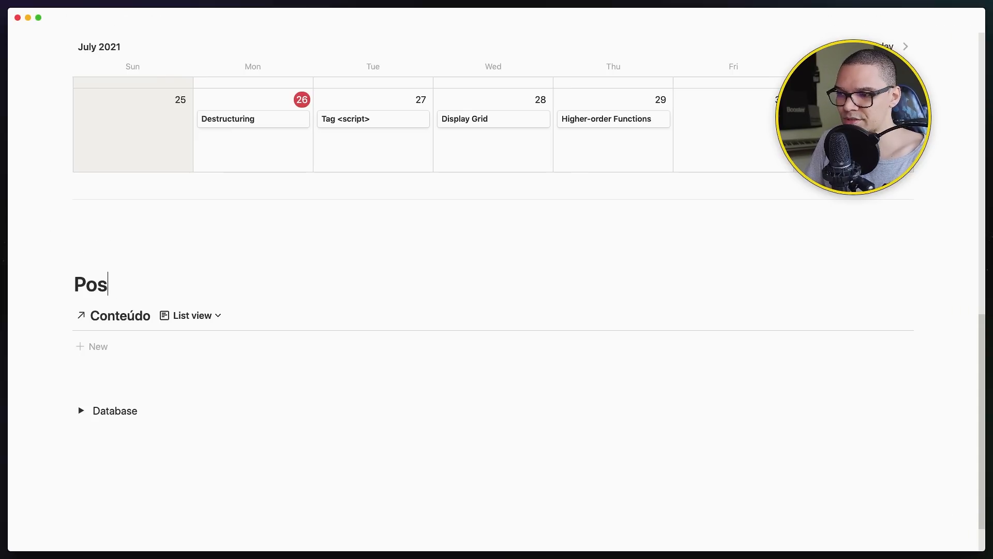
text(ts)
click(199, 236)
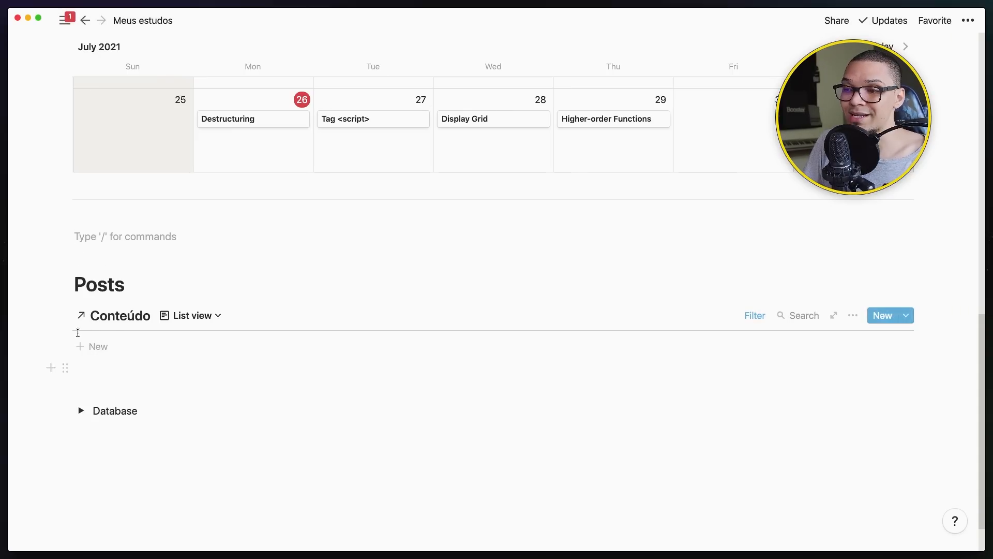
Step: Create a new entry in the Posts list titled "3 coisas que aprendi sobre destructuring"
click(92, 352)
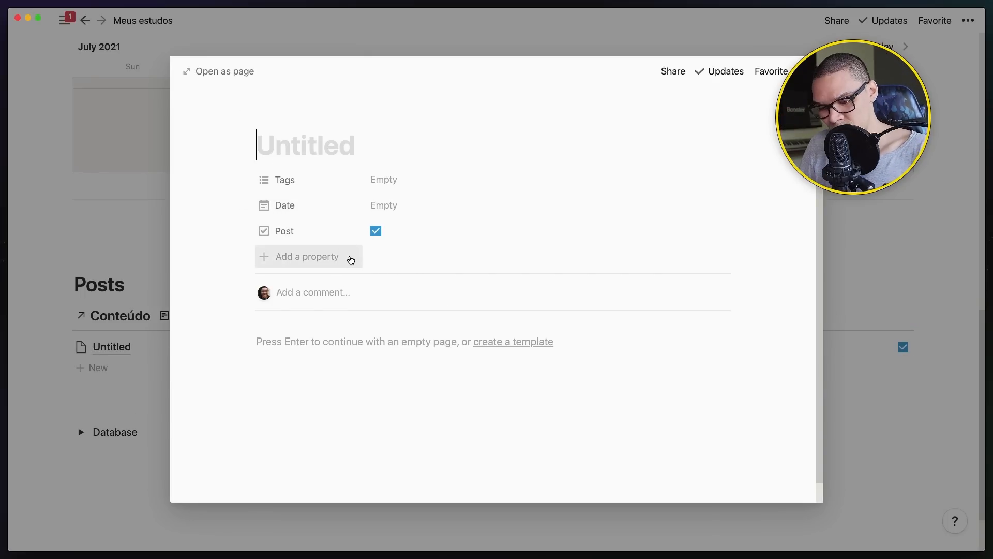
text(#)
key(BackSpace)
text(2)
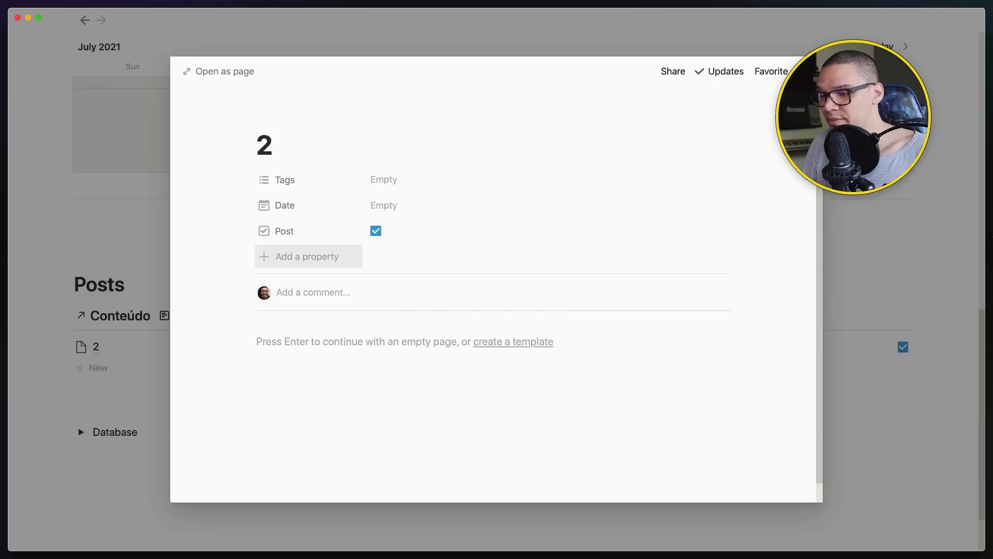
key(BackSpace)
text(3 coisas que ap)
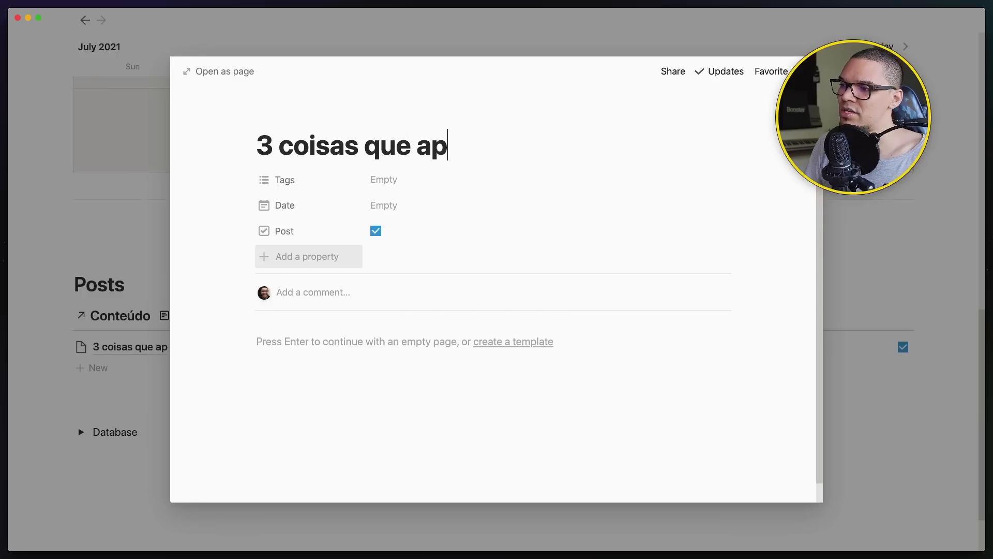
text(rendi sobre desct)
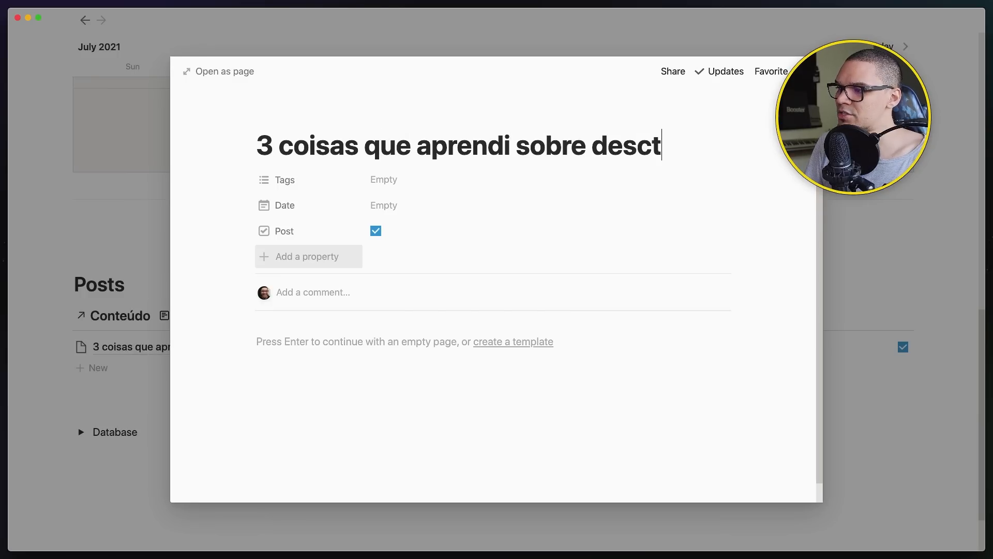
key(BackSpace)
key(BackSpace)
key(BackSpace)
text(t)
key(BackSpace)
text(st4ru)
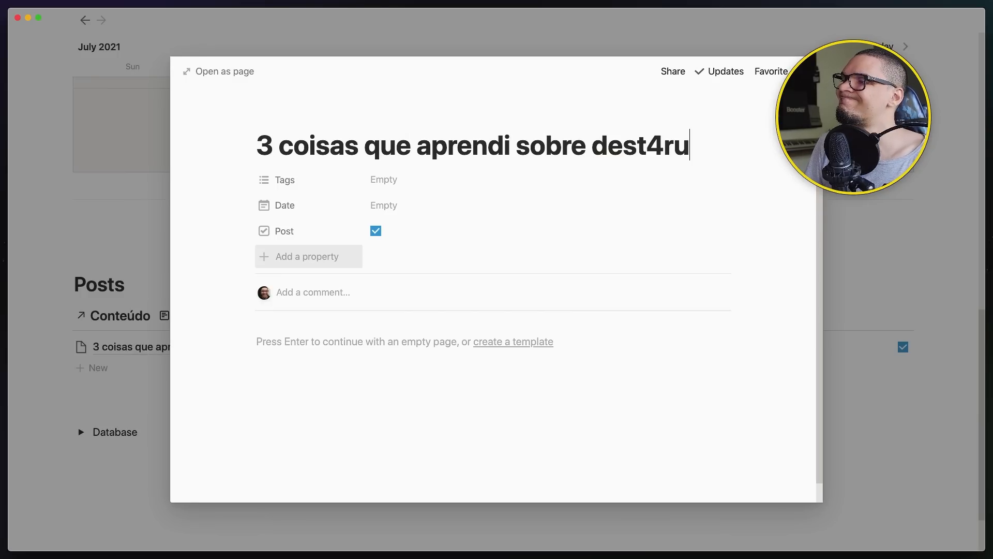
key(BackSpace)
key(BackSpace)
key(BackSpace)
text(ructuring)
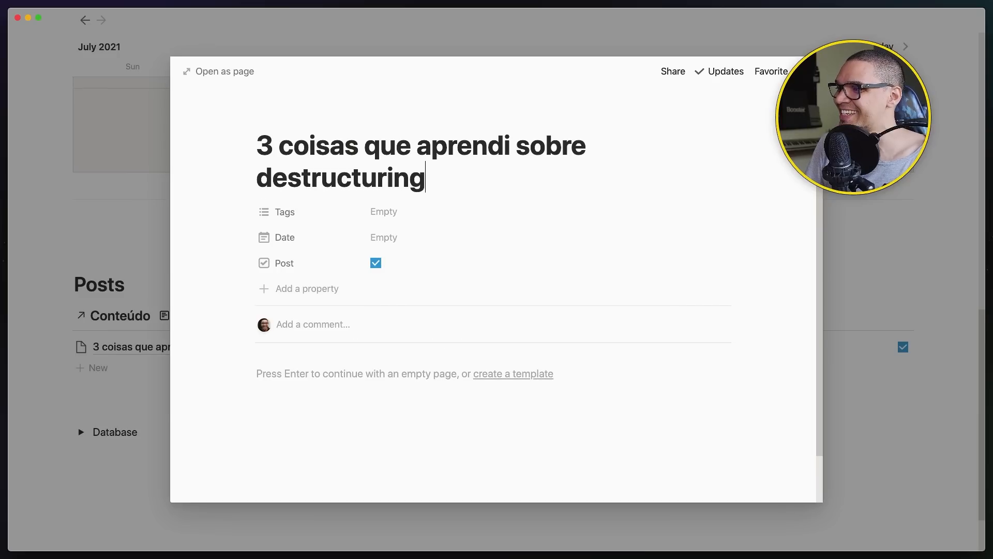
Step: Start the new post's body as an empty page, add a blank line and close the entry
click(332, 376)
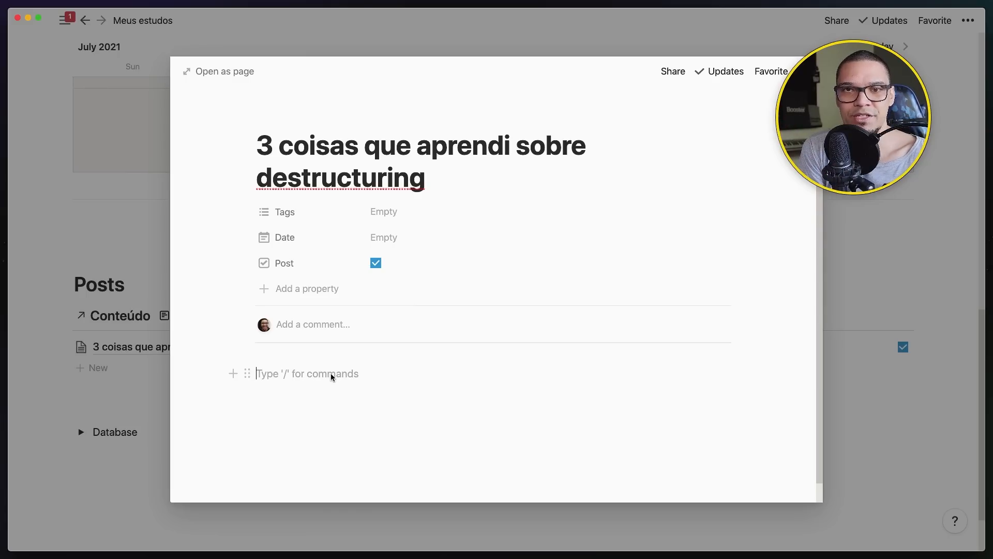
key(Return)
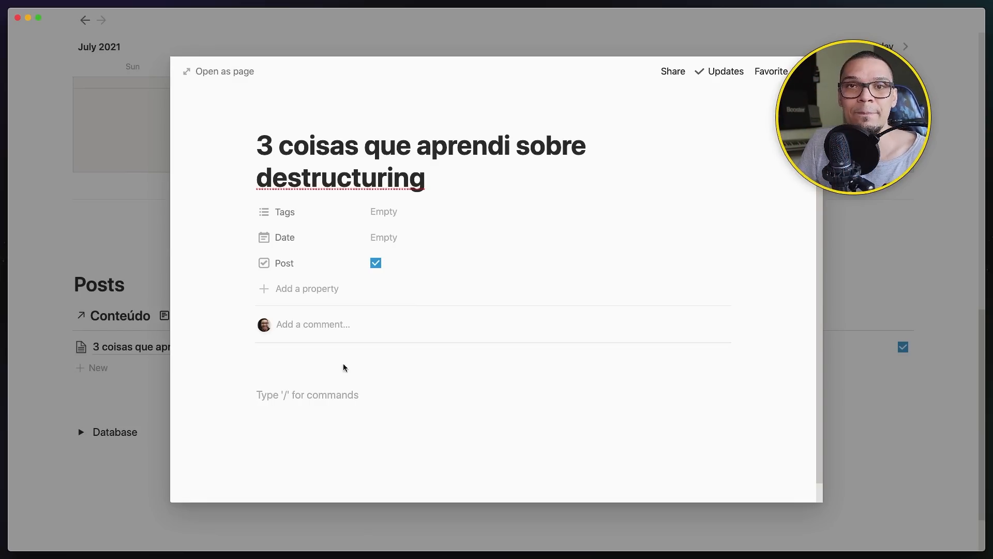
click(157, 393)
Step: Review the three Hoje to-dos at the start of the page: 8 pomodoros, 3 matérias and 1 post
scroll(127, 264, up, 5)
scroll(126, 267, up, 4)
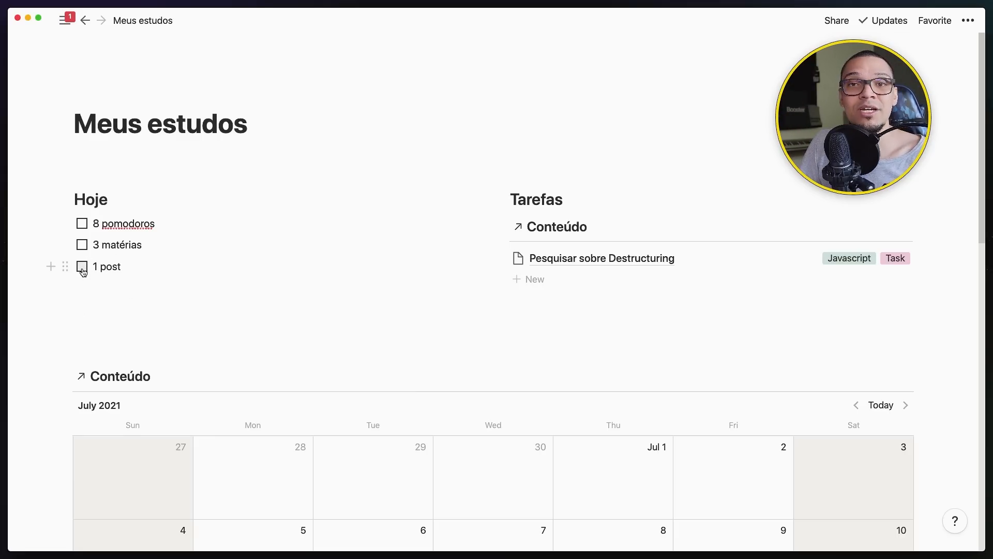
scroll(98, 272, down, 1)
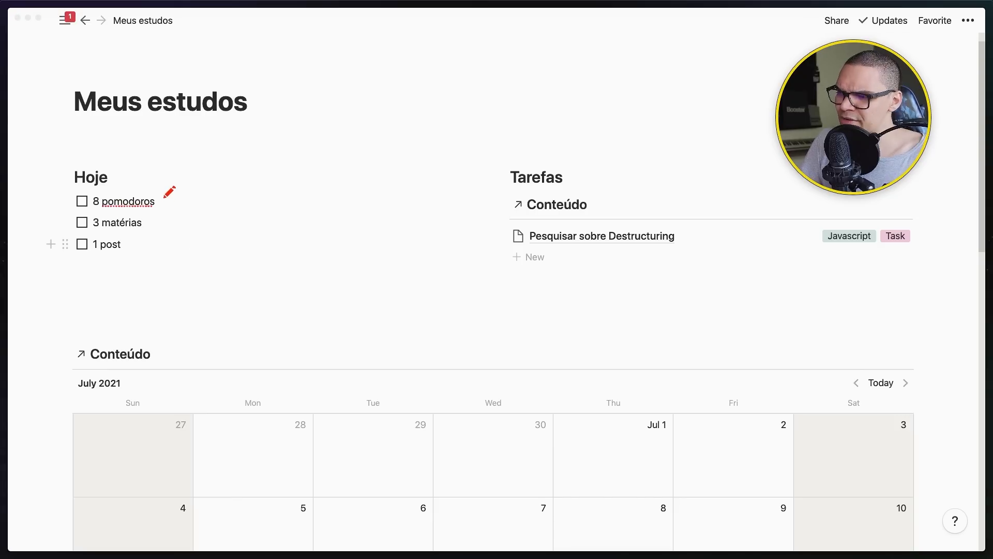
mouse_move(158, 193)
mouse_down()
mouse_move(178, 199)
mouse_move(261, 154)
mouse_up()
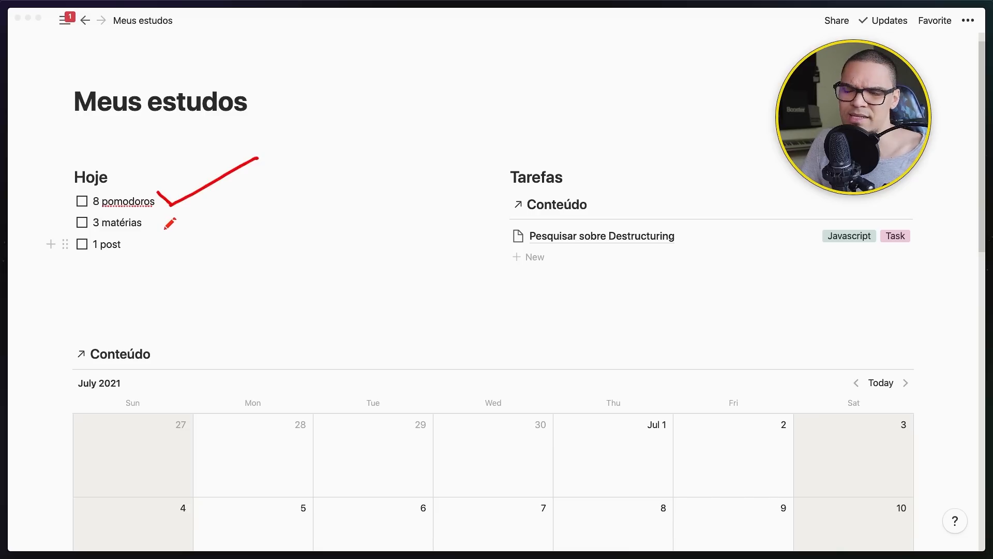
drag(158, 213, 344, 184)
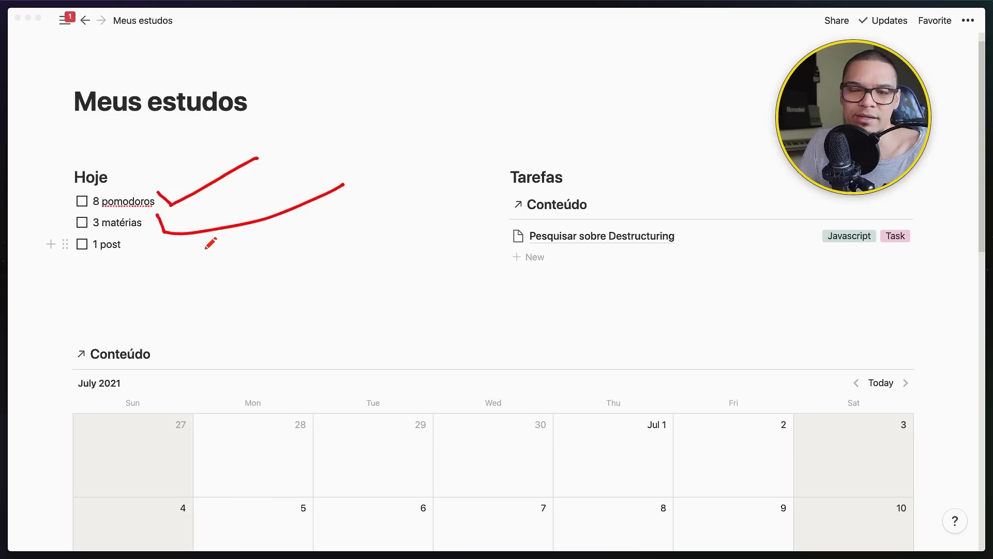
mouse_move(143, 247)
mouse_down()
mouse_move(178, 301)
mouse_move(269, 271)
mouse_up()
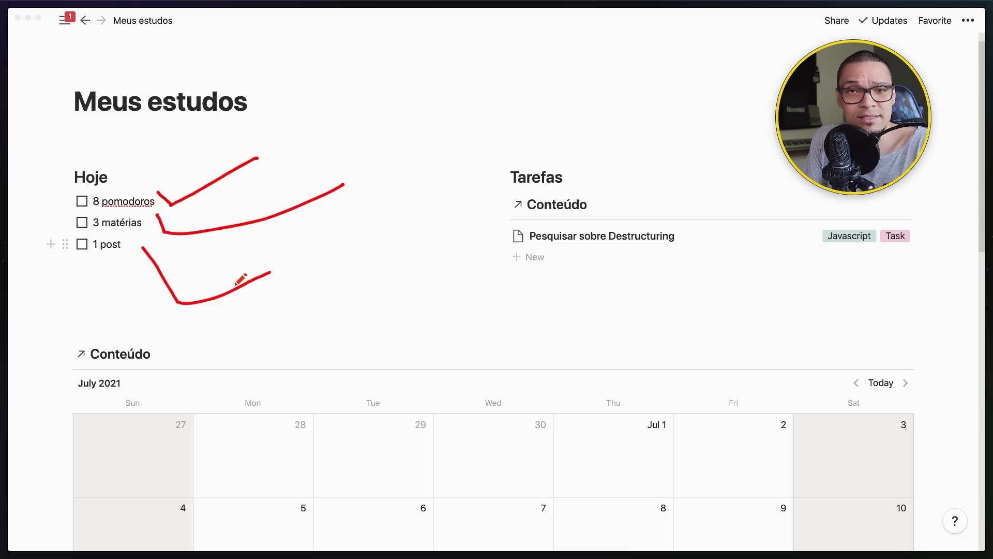
key(Escape)
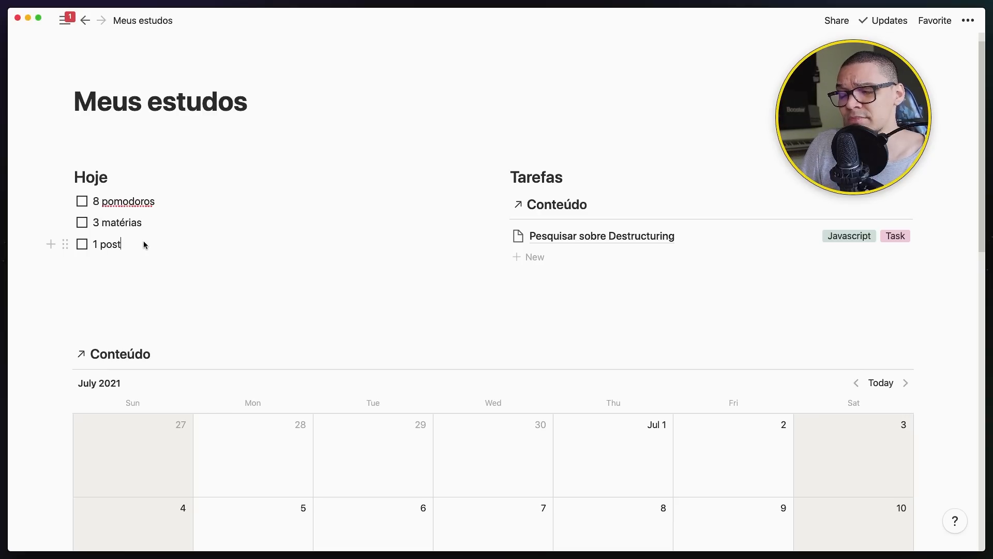
scroll(136, 237, down, 1)
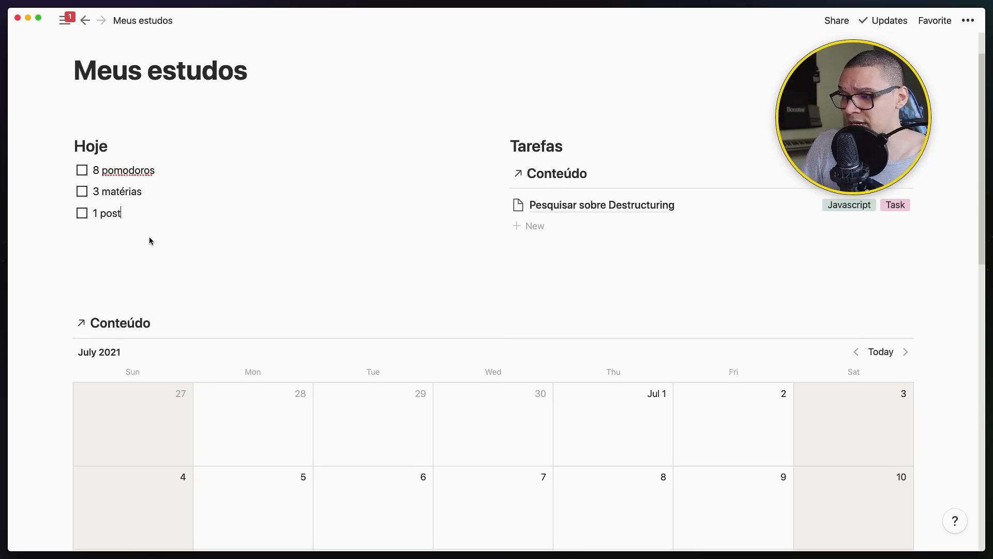
scroll(383, 209, up, 2)
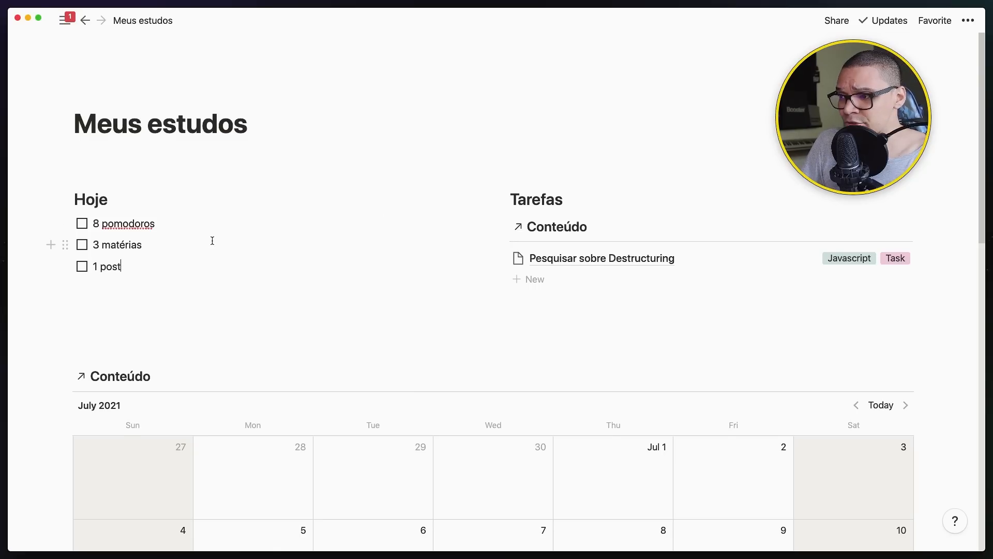
scroll(356, 212, down, 1)
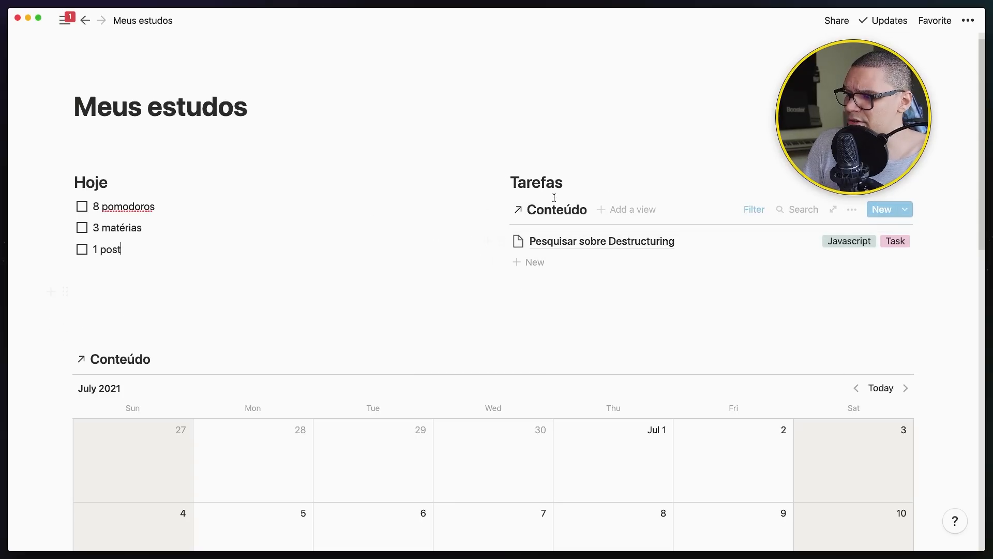
Step: Add an entry titled "Criar um resumo da matéria de JS" to the Tarefas list and close it
click(545, 263)
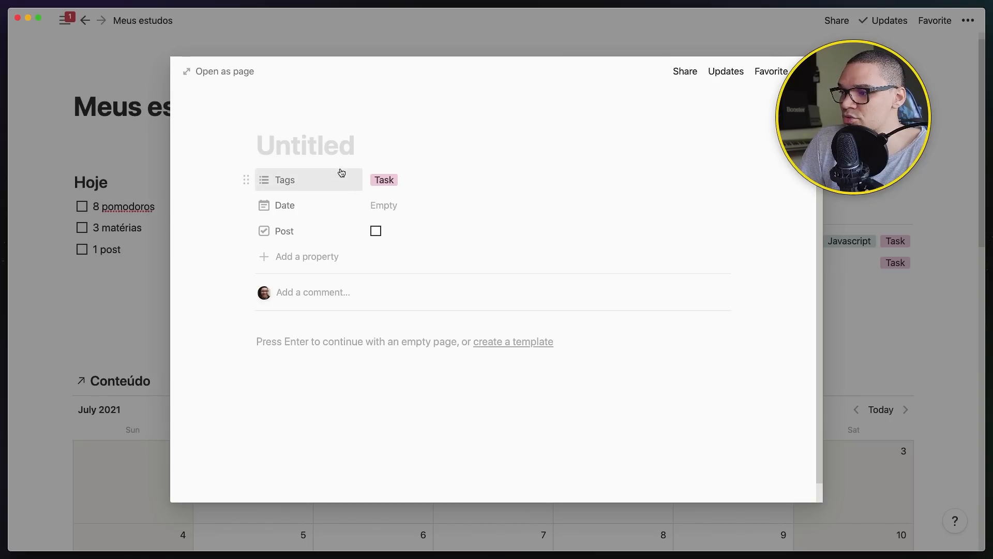
text(Cfri)
key(BackSpace)
key(BackSpace)
key(BackSpace)
text(r)
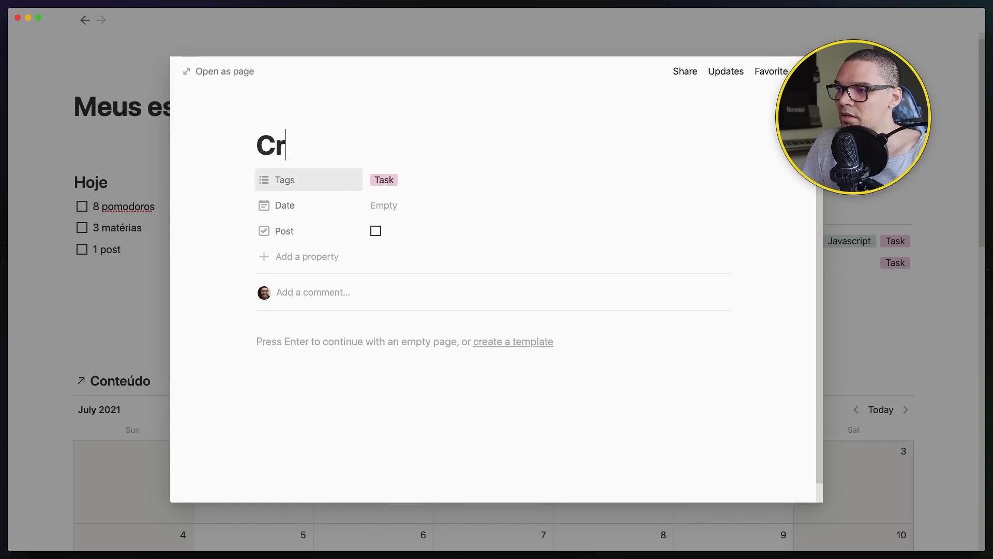
text(iar um resumo )
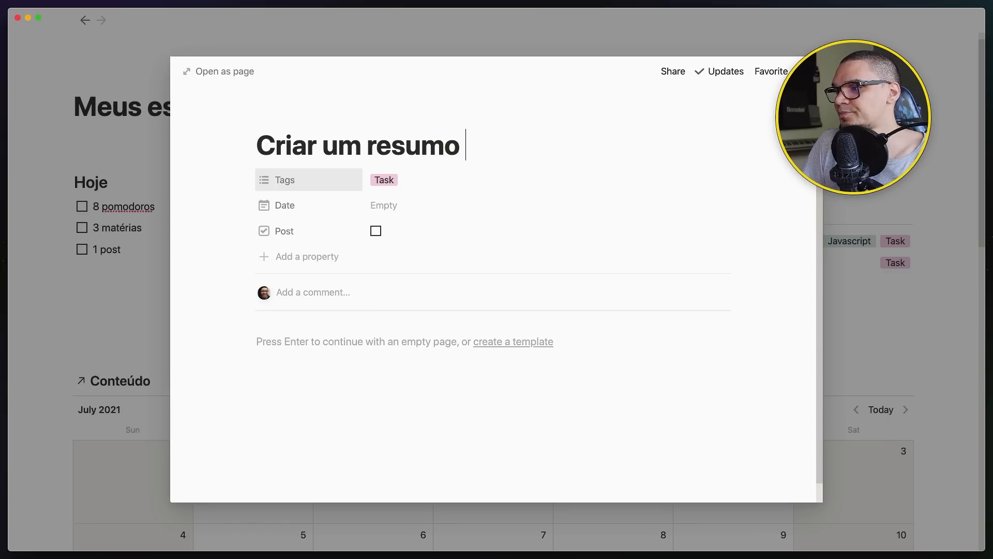
text(da matéria de JS)
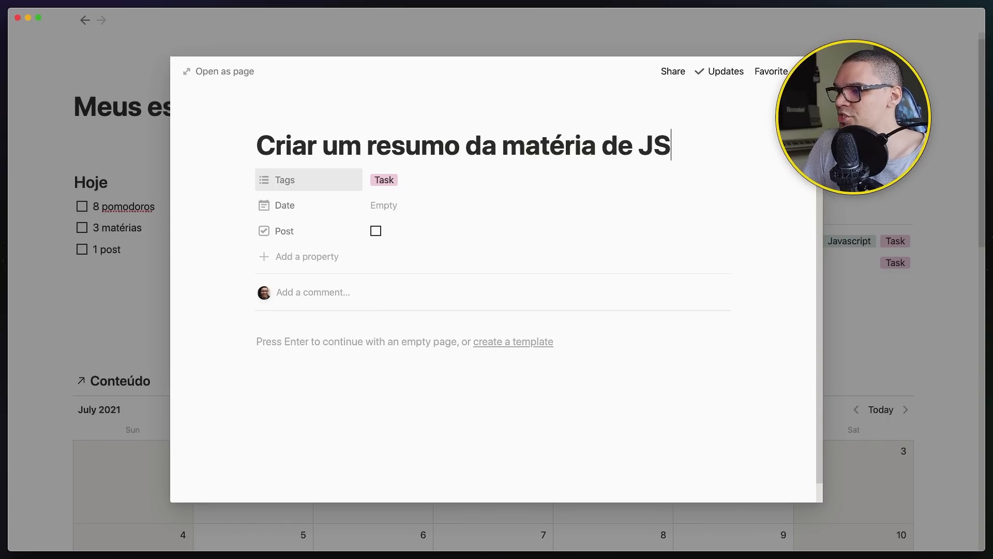
click(140, 296)
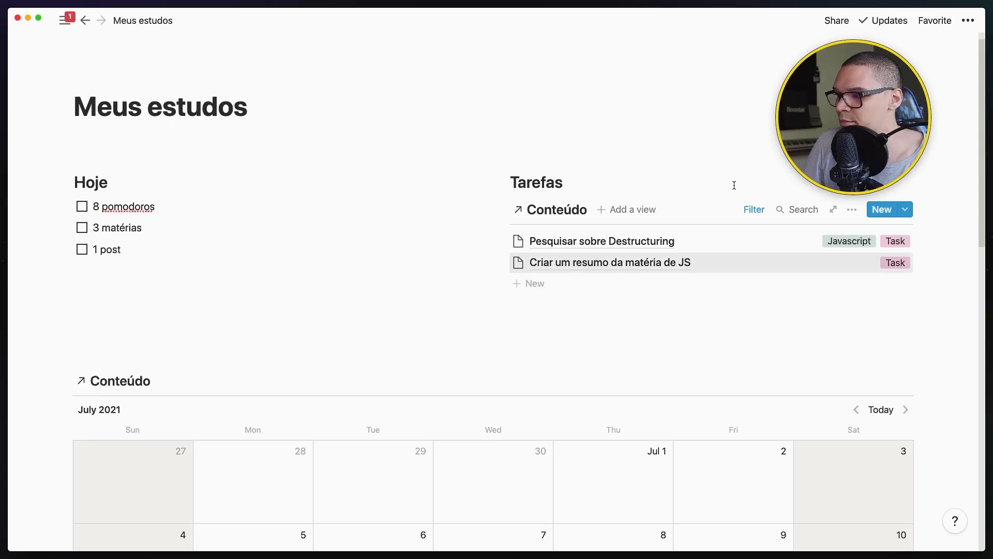
Step: Copy the motivational quote and Objetivo blocks from the "Meus estudos em programação WEB" page and paste them above Hoje in Meus estudos
click(213, 138)
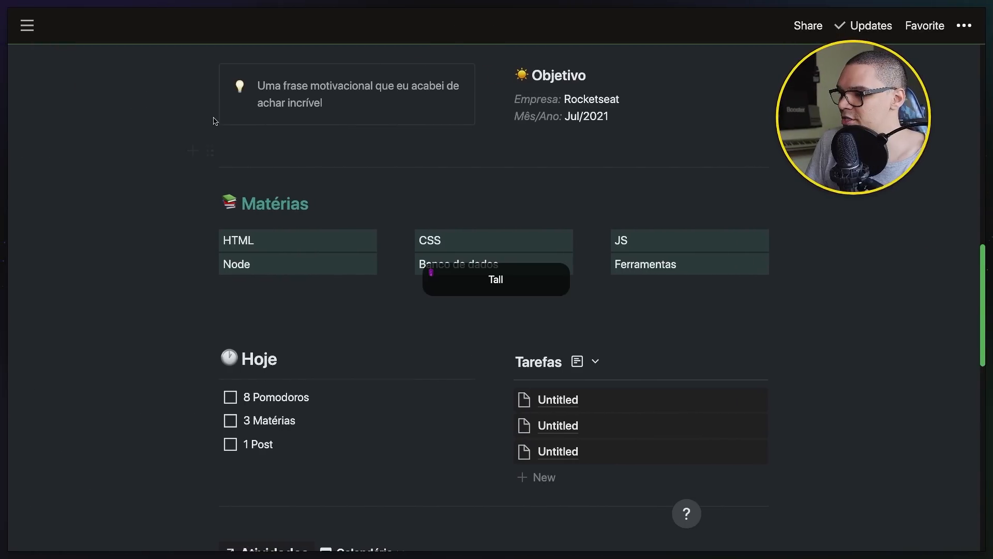
scroll(492, 286, up, 3)
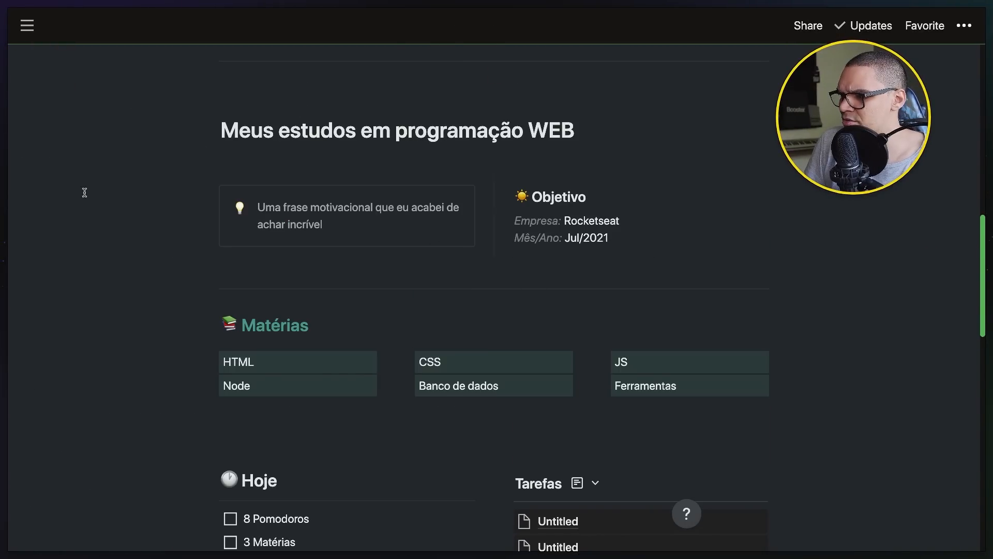
drag(175, 185, 753, 275)
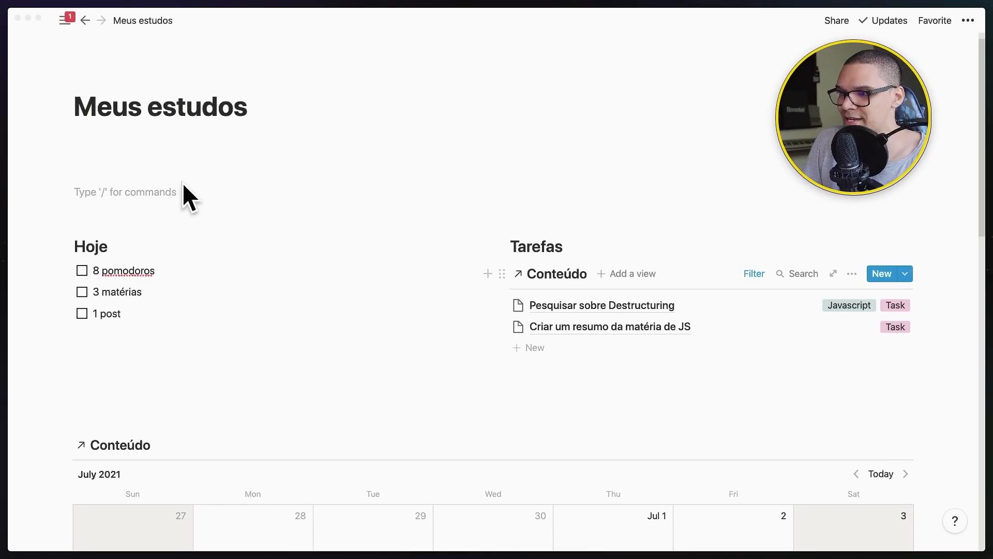
click(239, 187)
text(Uma frase motivacional que eu acabei de achar incrível Objetivo Empresa: Rocketseat Mês/Ano: Jul/2021)
click(270, 328)
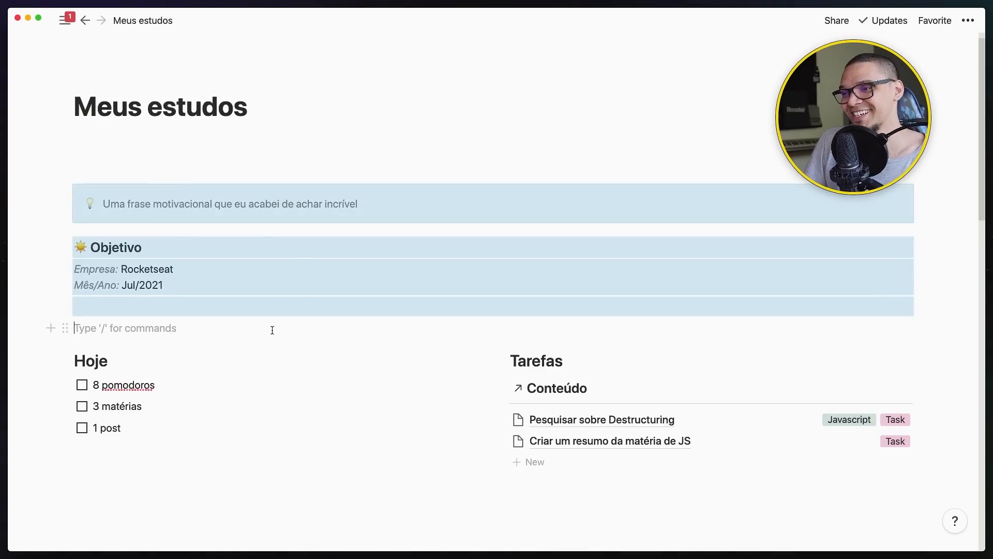
Step: Delete the pasted quote and Objetivo blocks and return to the empty line below the page title
drag(215, 275, 80, 181)
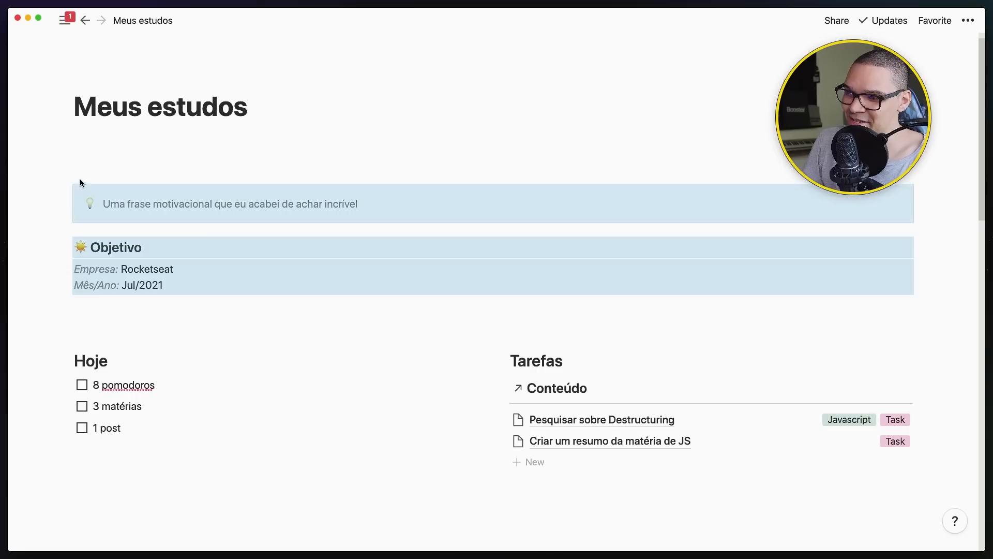
key(BackSpace)
click(119, 169)
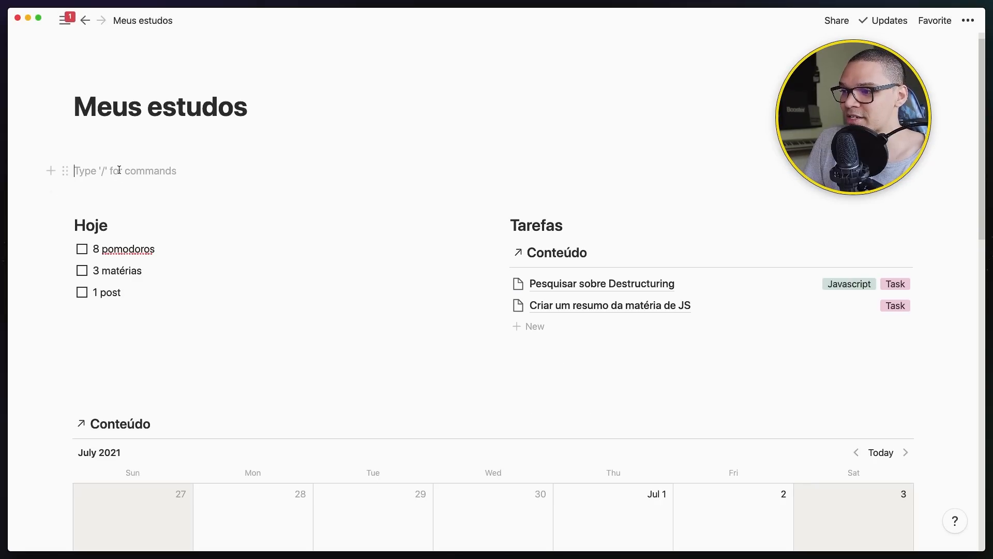
Step: Insert a callout in the empty line below the page title reading "Não é sobre o que você é capaz de fazer, mas sobre as pessoas que você poderá tocar!"
text(/cal)
key(Return)
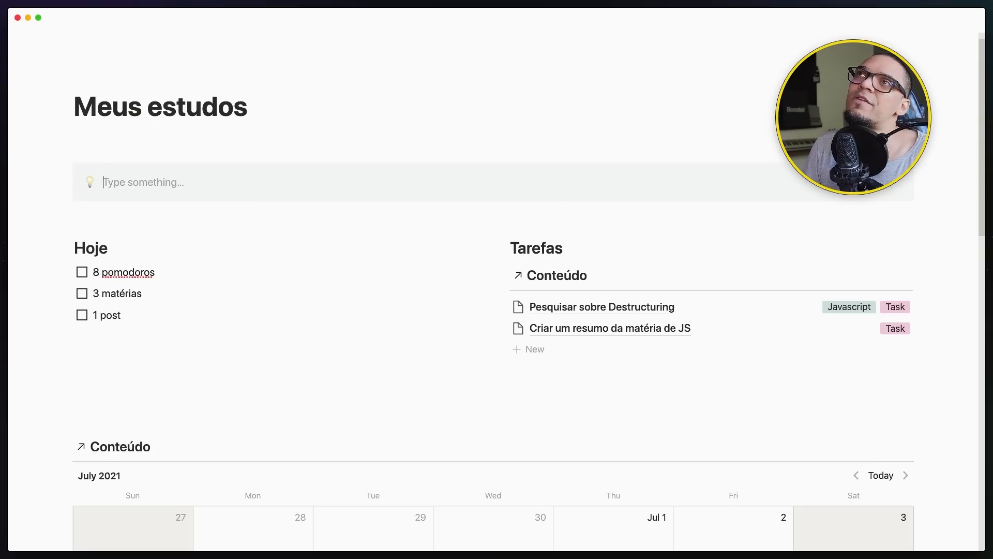
text(Não é s)
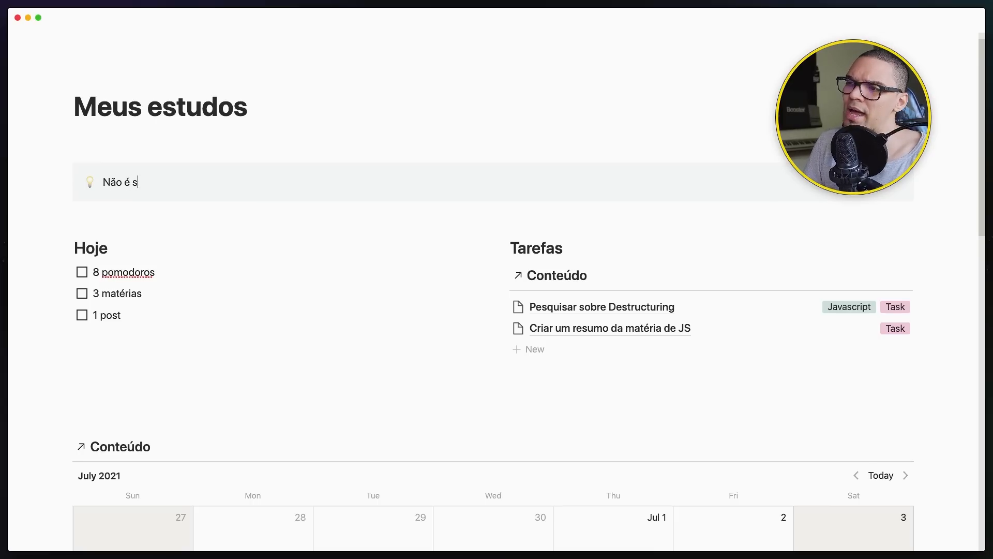
text(obre o que você)
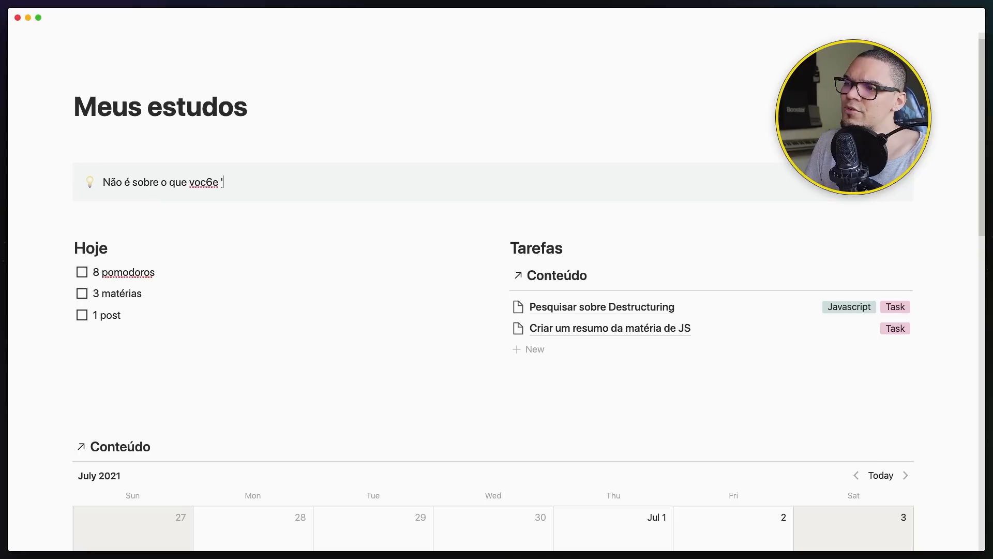
text( é capaz)
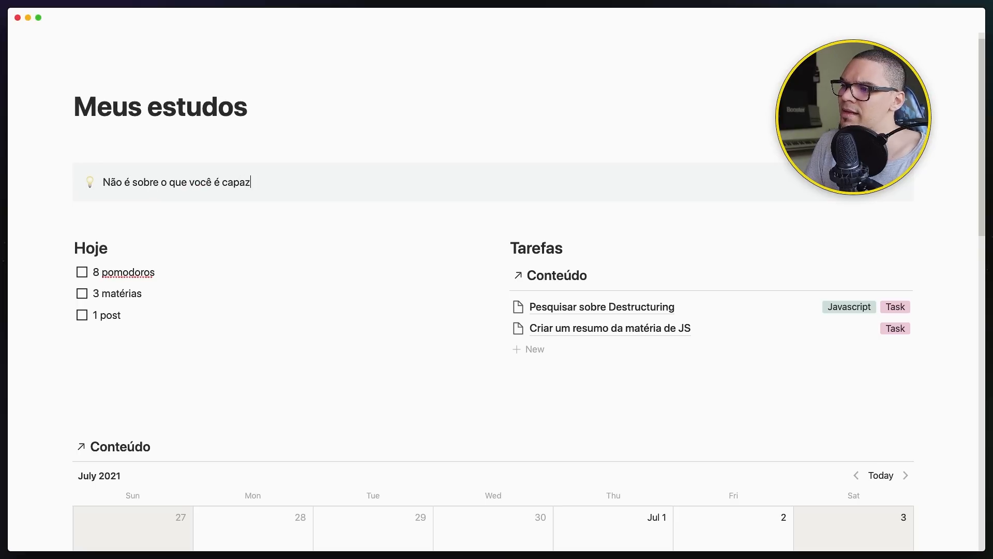
text( de fazer, mas sobre)
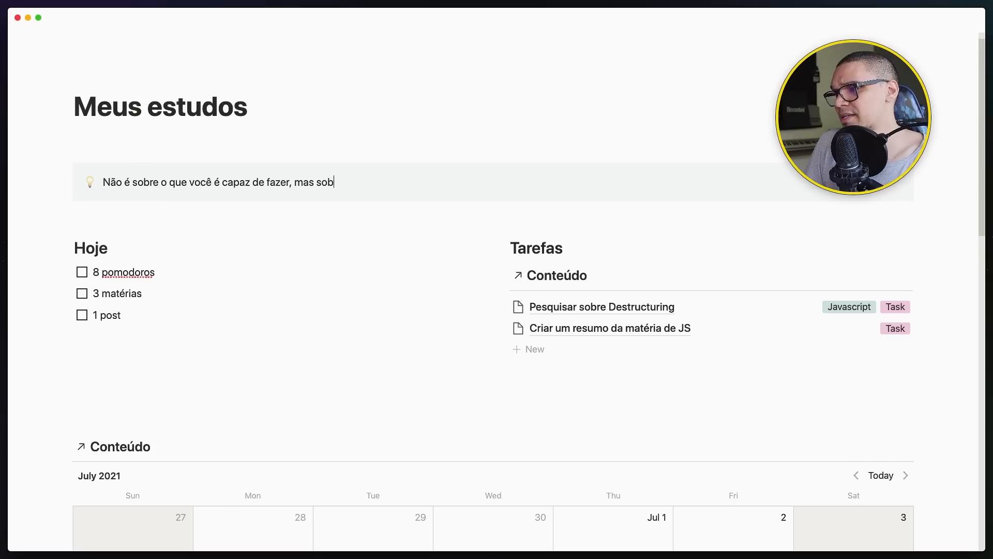
text(ssoas)
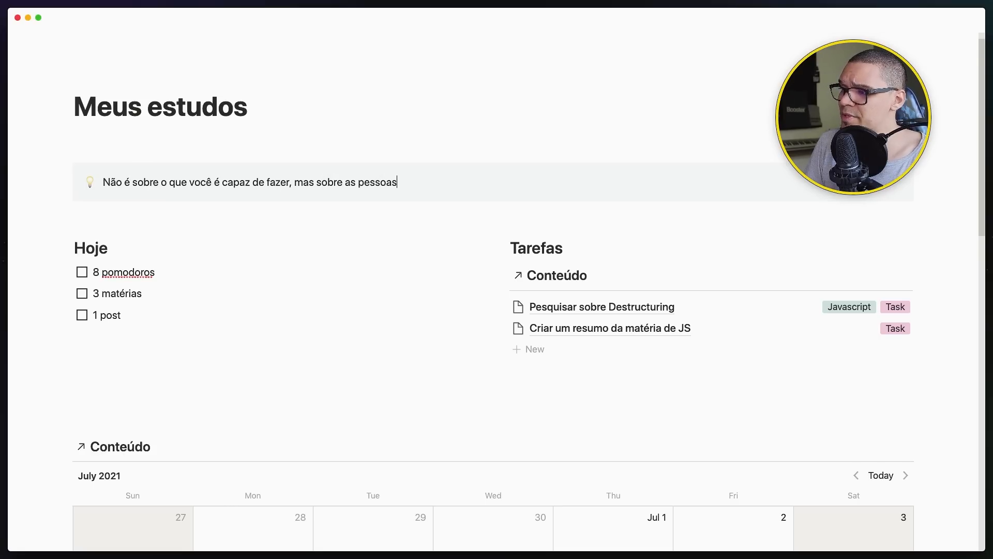
text( que você poderá t)
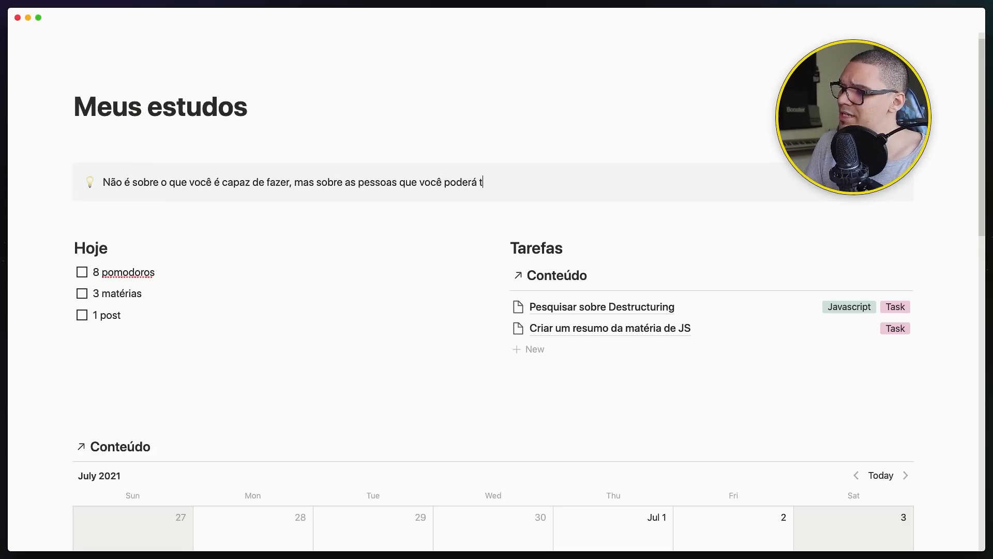
text(ocar)
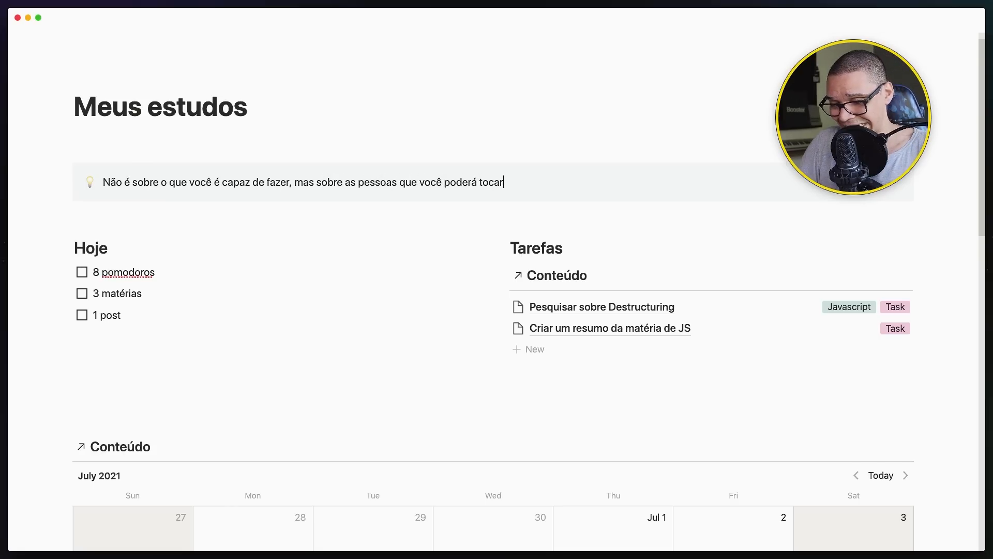
text(!)
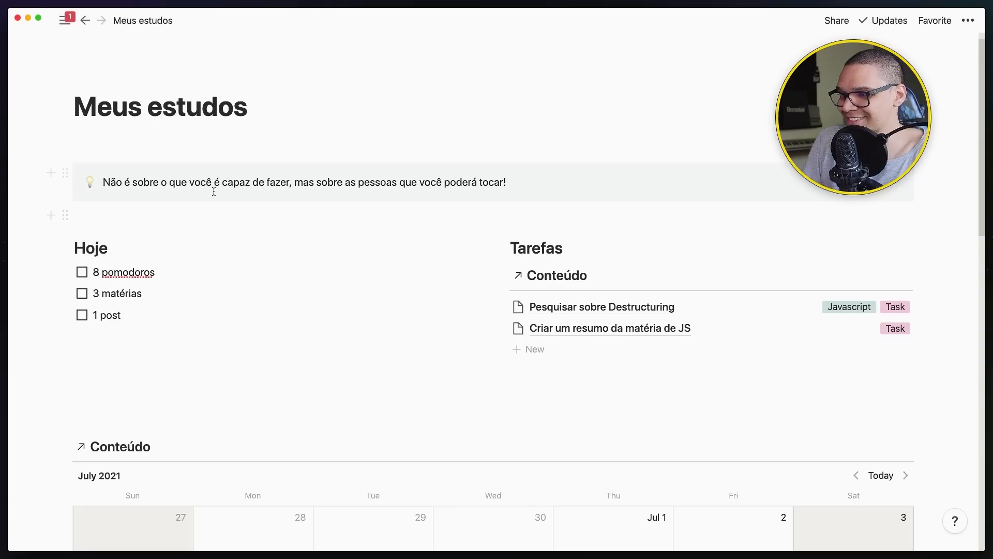
Step: Place an empty block beside the callout as a second column and make it a level-3 heading reading "Objetivo de vida"
drag(826, 210, 910, 184)
click(552, 187)
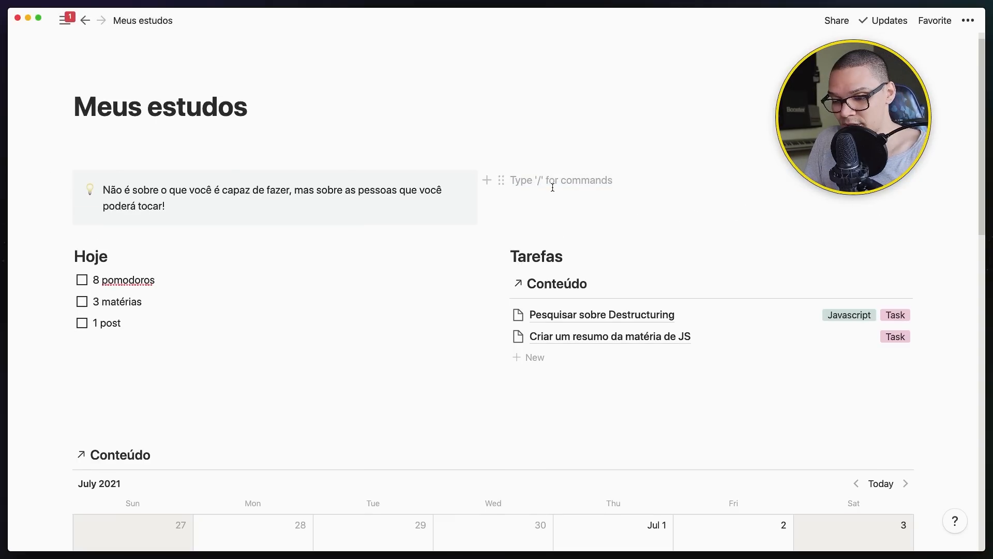
text(### )
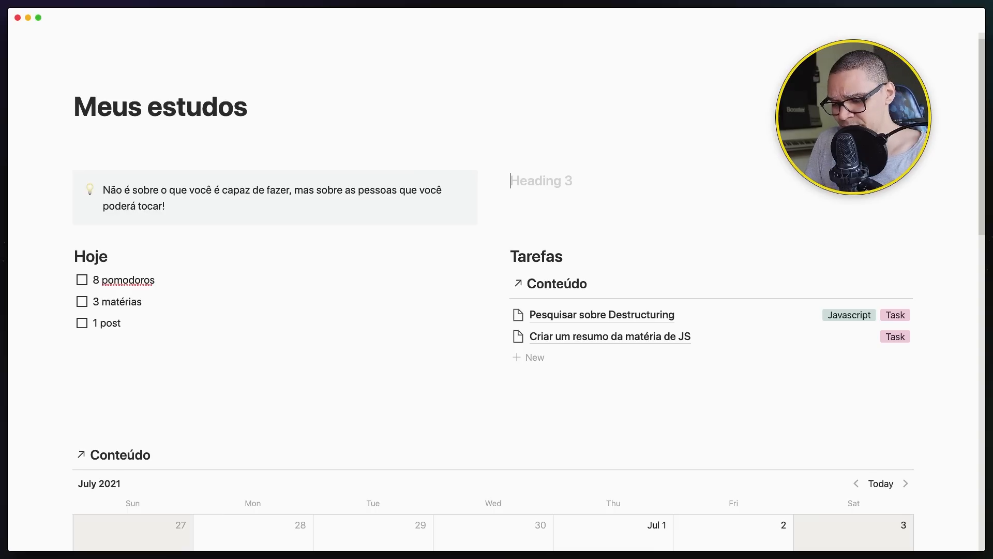
text(Objeti)
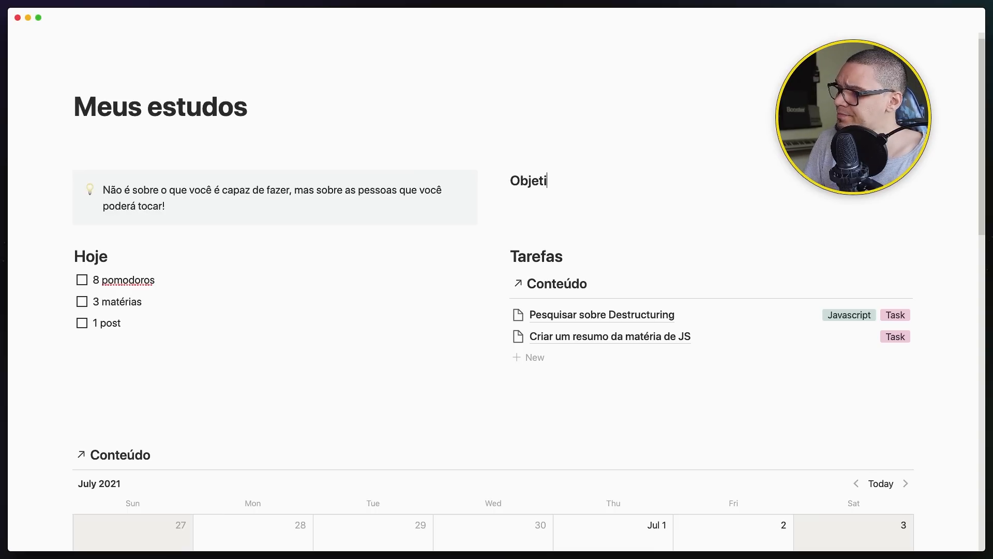
text(vo de vida)
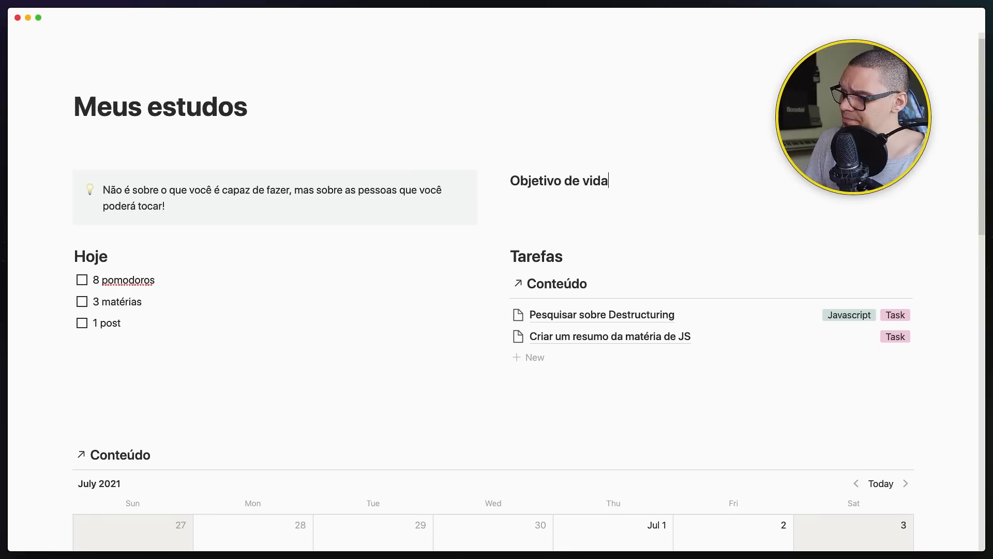
Step: Change the heading beside the callout to "Objetivo profissional"
key(BackSpace)
key(BackSpace)
key(BackSpace)
key(BackSpace)
key(BackSpace)
key(BackSpace)
text(profis)
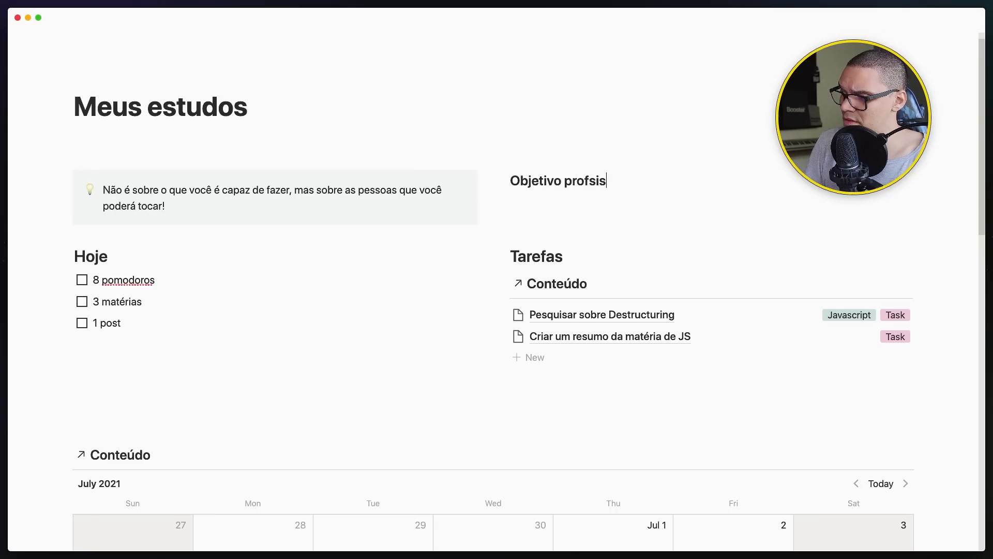
key(BackSpace)
key(BackSpace)
text(iossi)
key(BackSpace)
key(BackSpace)
key(BackSpace)
key(BackSpace)
text(ssional)
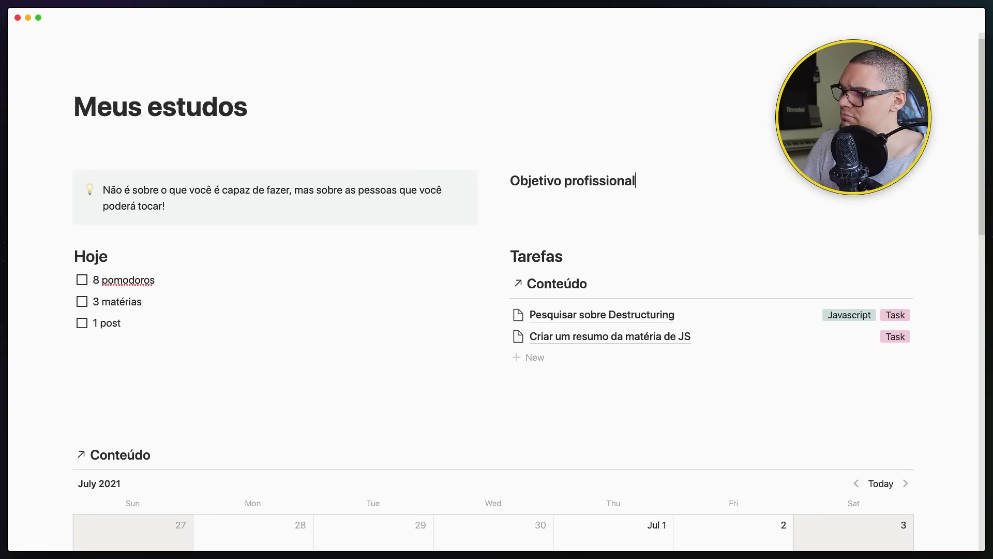
Step: Add two text lines under the Objetivo profissional heading: "Trabalhar na Rocketseat" and "em Fevereiro de 2022"
key(Return)
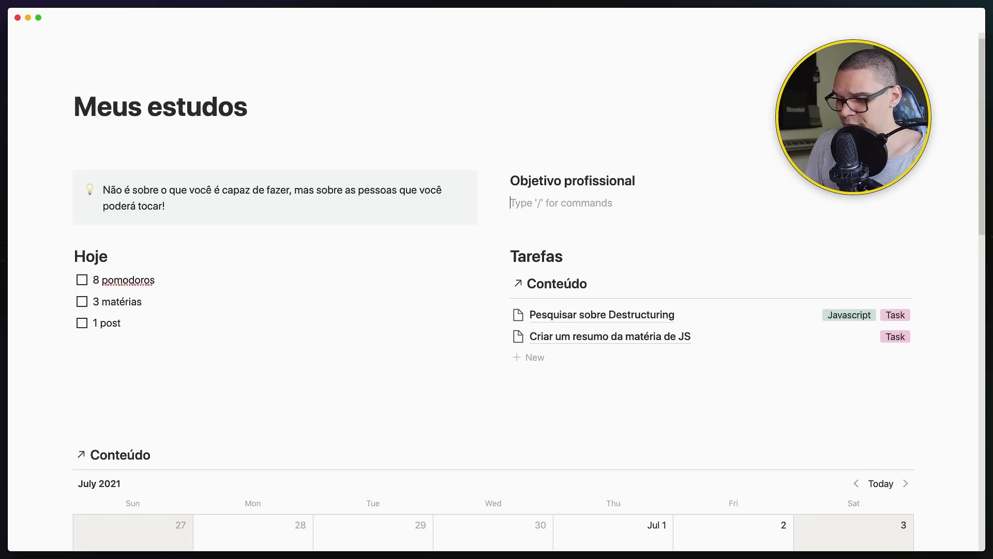
text(Trabalhar na)
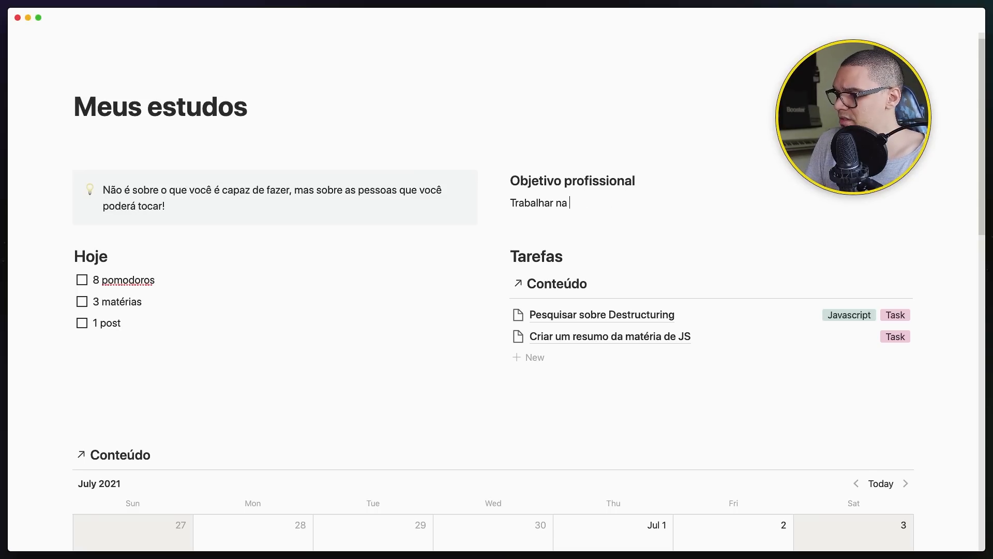
text( Rocketseat!)
key(Return)
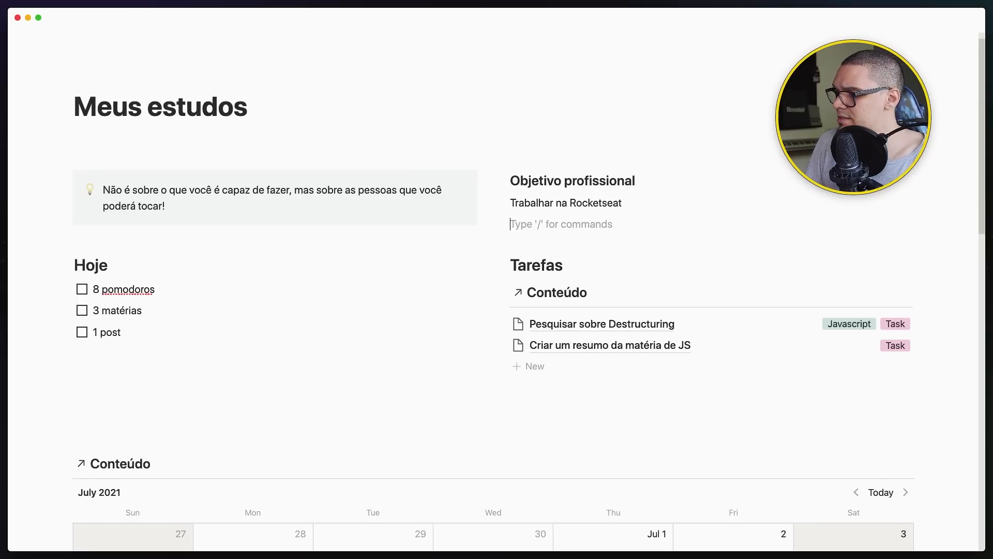
text(em Fever)
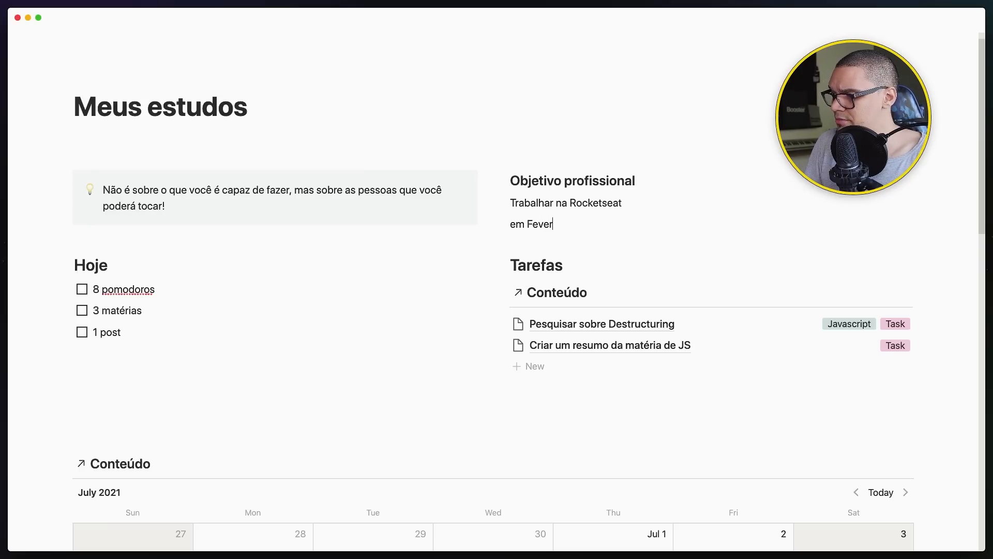
text(eiro )
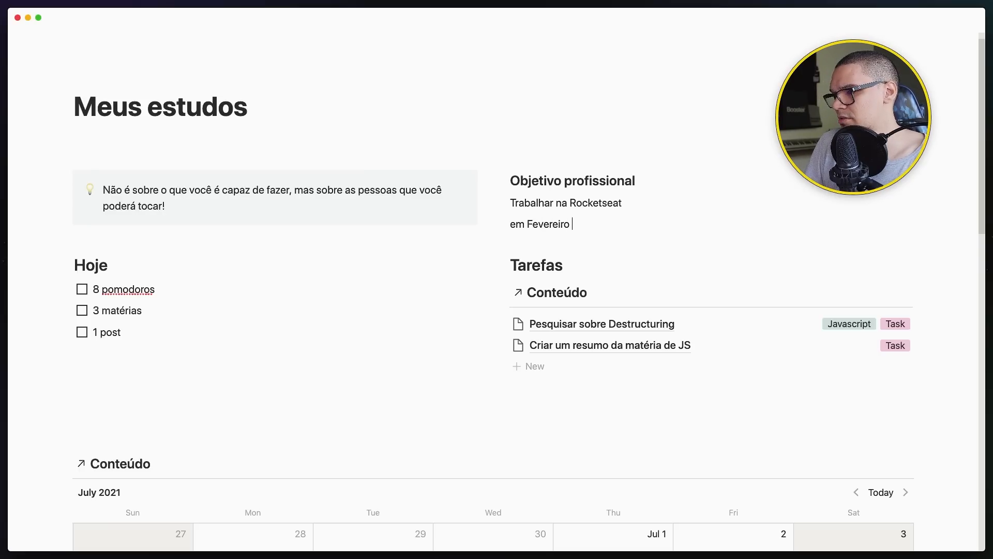
text(de 2022)
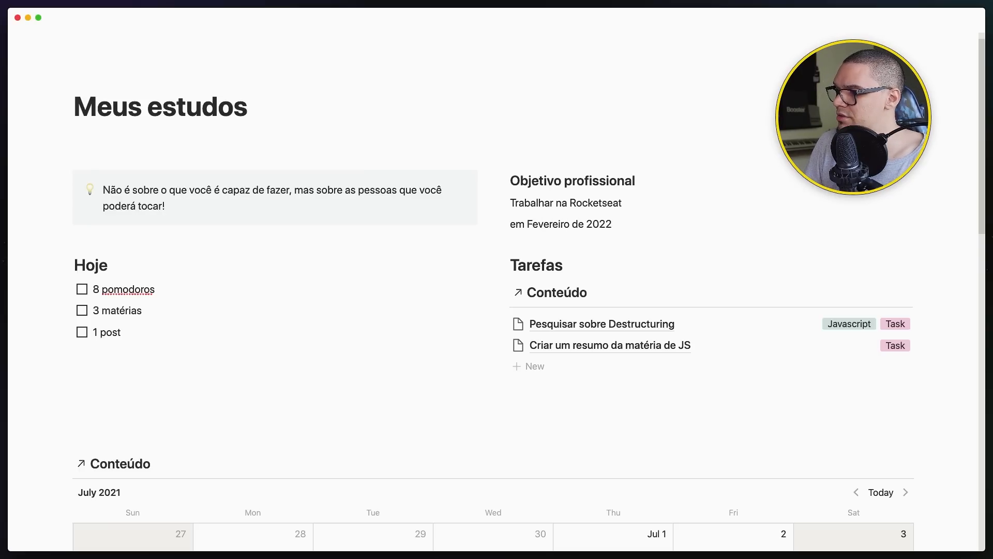
Step: Merge the two lines under Objetivo profissional into one and format the merged line in italics
drag(605, 228, 523, 222)
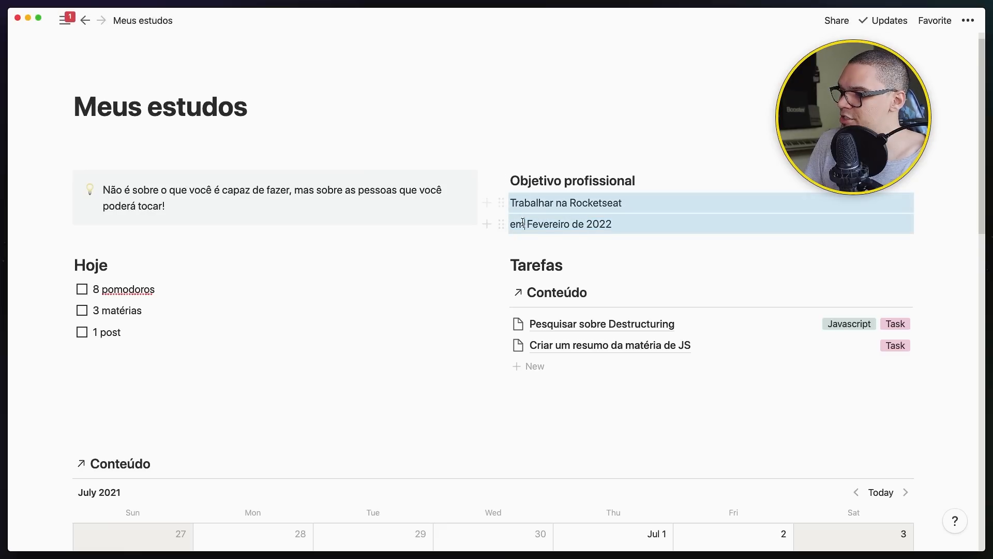
click(514, 223)
key(BackSpace)
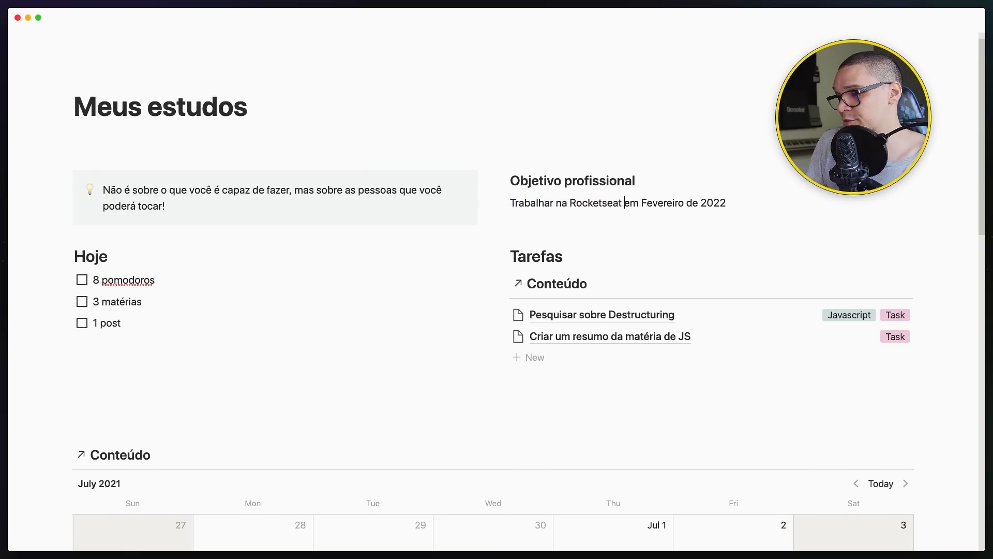
key(super+a)
key(super+i)
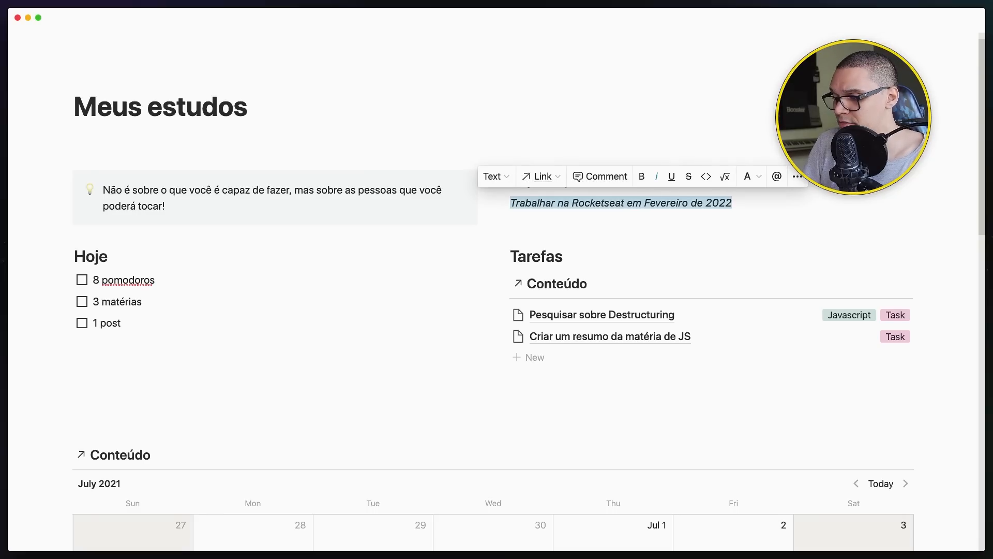
double_click(586, 203)
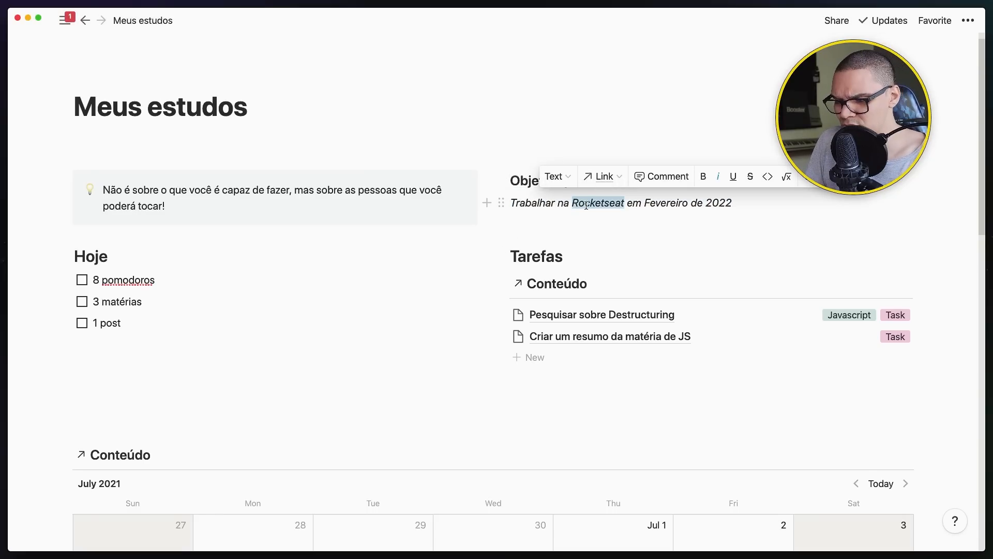
click(658, 217)
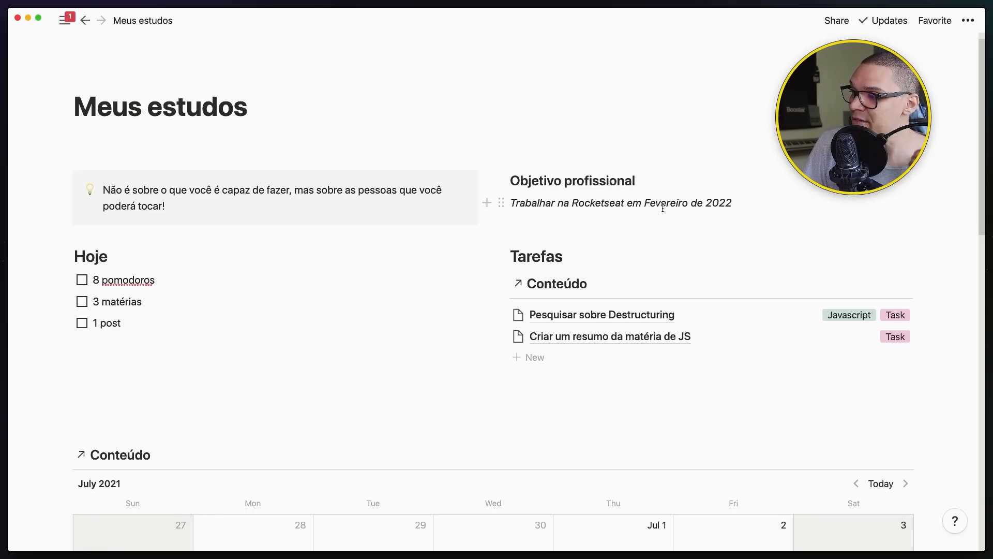
drag(651, 206, 736, 194)
click(700, 214)
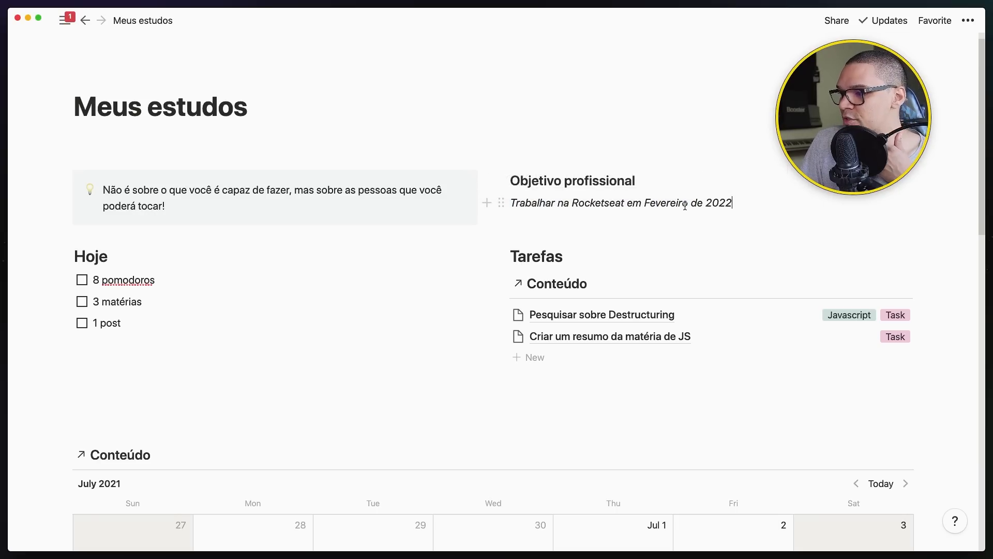
Step: Replace "em" in the goal line with "até 15 de", so it reads "Trabalhar na Rocketseat até 15 de Fevereiro de 2022"
double_click(636, 201)
text(at;e)
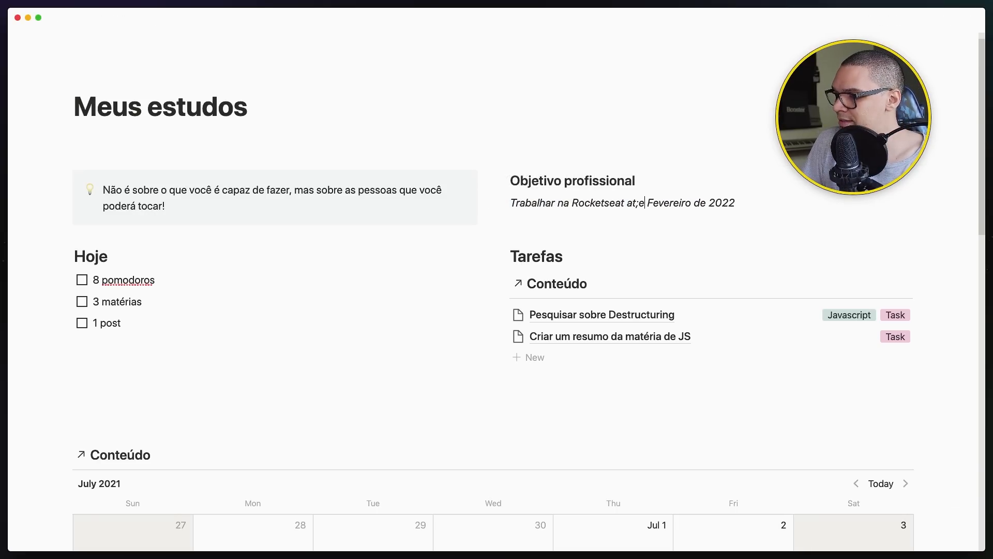
key(BackSpace)
key(BackSpace)
text(é 17)
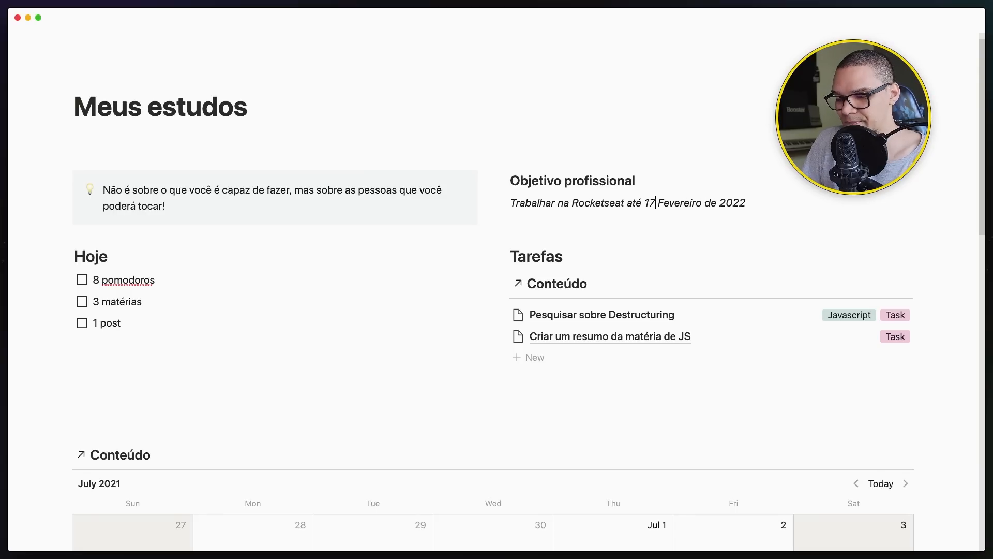
key(BackSpace)
text(=)
key(BackSpace)
text(5 de)
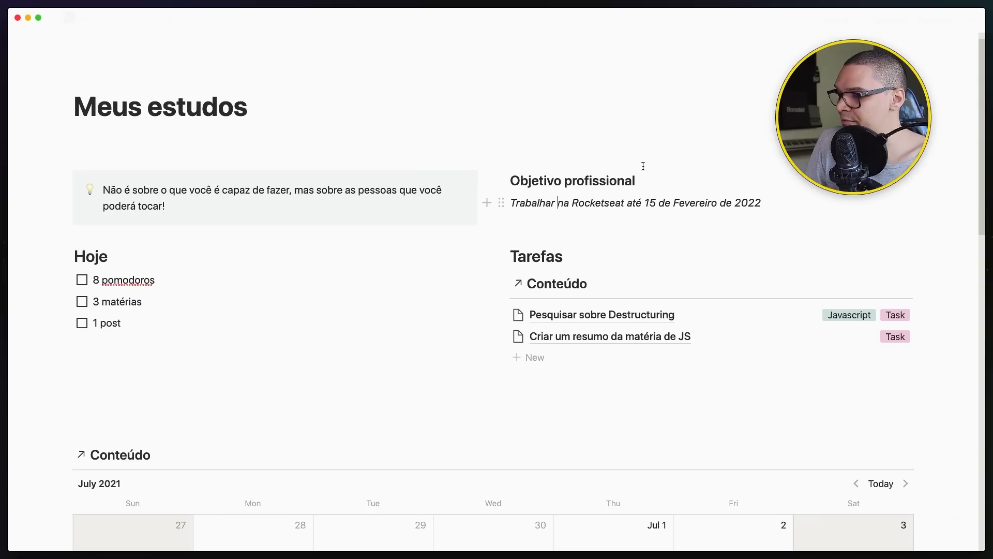
Step: Add an italic line below the goal sentence reading "através de 8 horas de estudo disciplinado por dia."
click(764, 197)
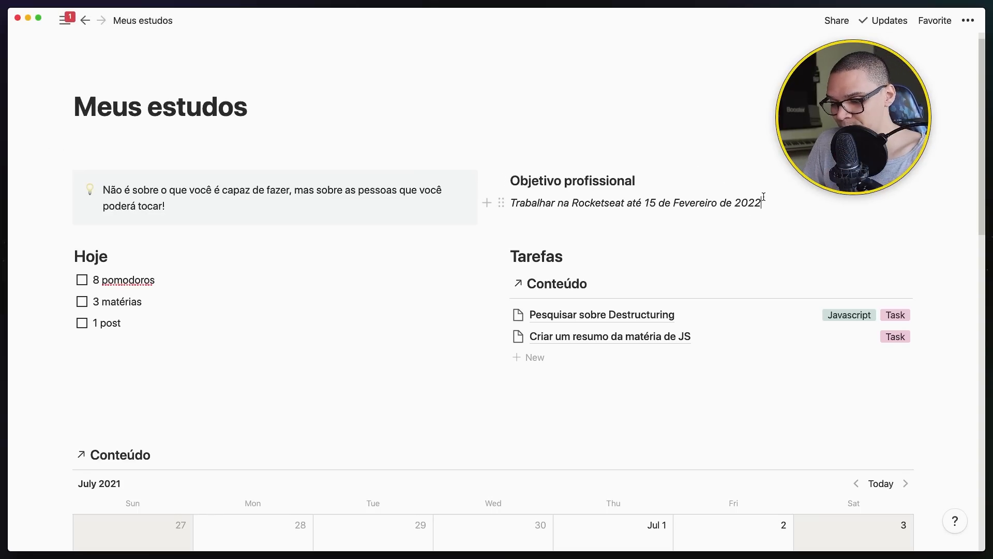
key(Return)
key(BackSpace)
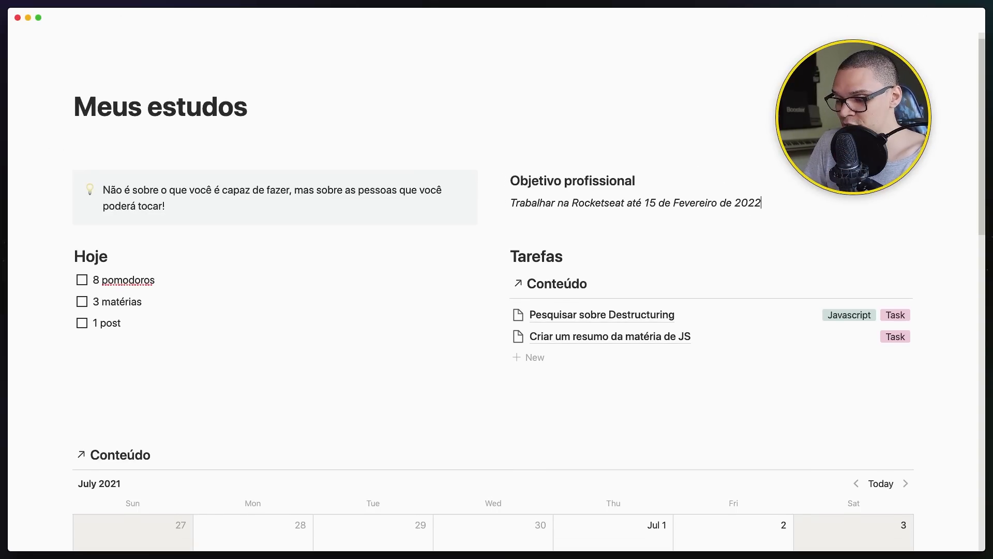
key(Return)
text(at)
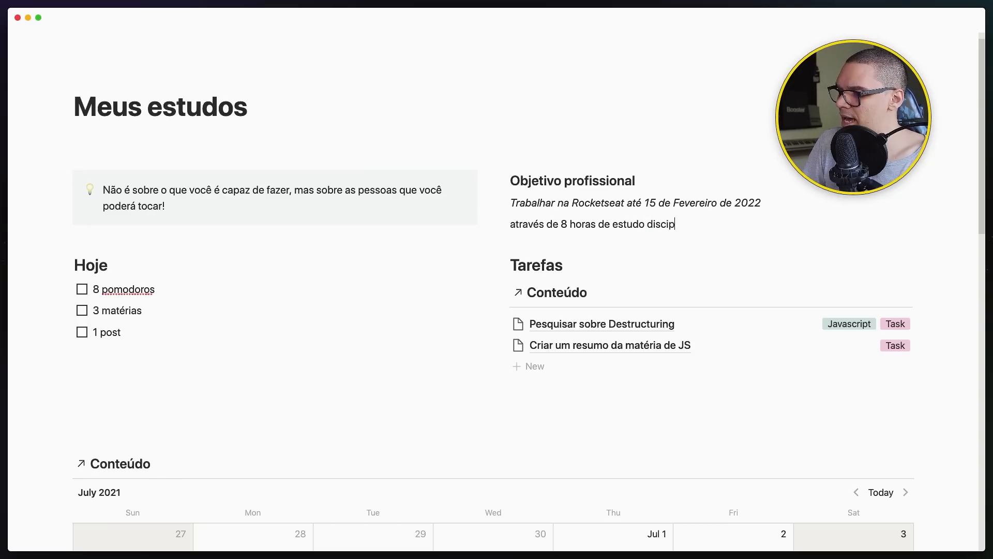
text(lina)
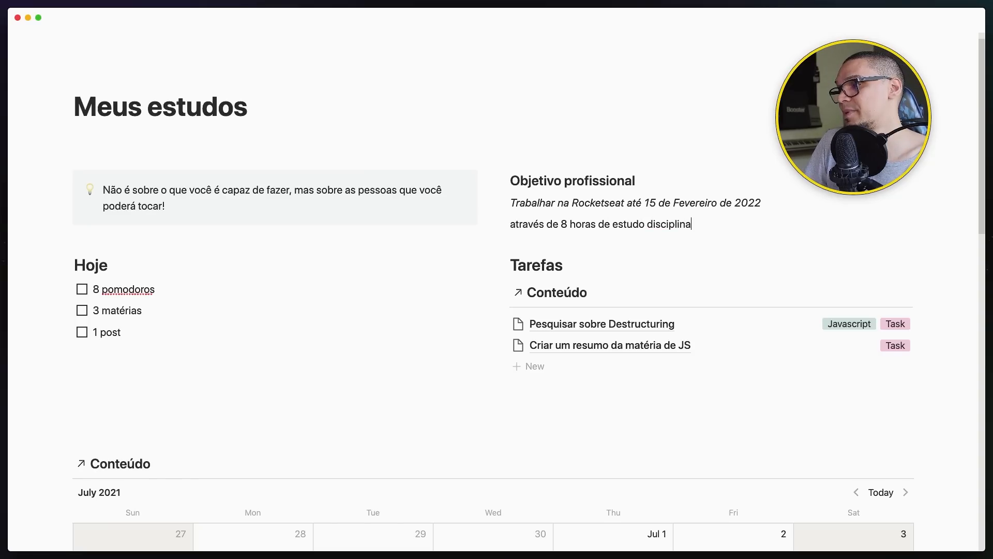
text(do por dia.)
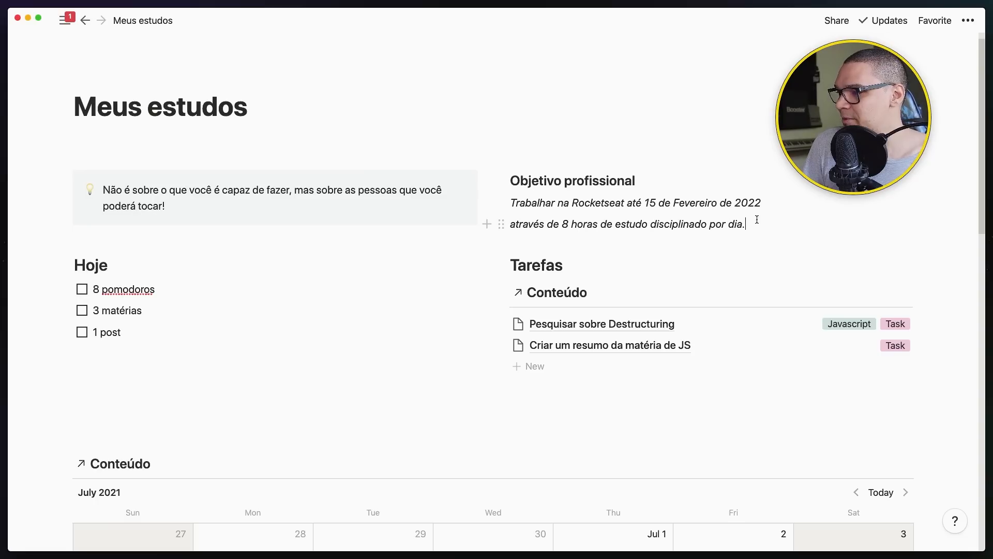
Step: Set the text colour of both italic lines under the Objetivo profissional heading to gray
drag(756, 218, 511, 224)
key(super+i)
click(698, 237)
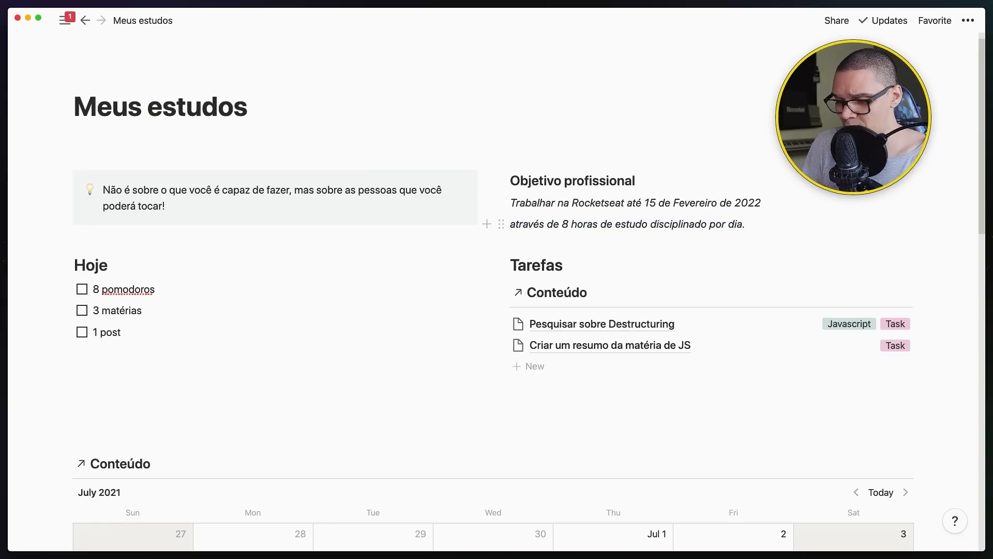
text(/gray)
key(Return)
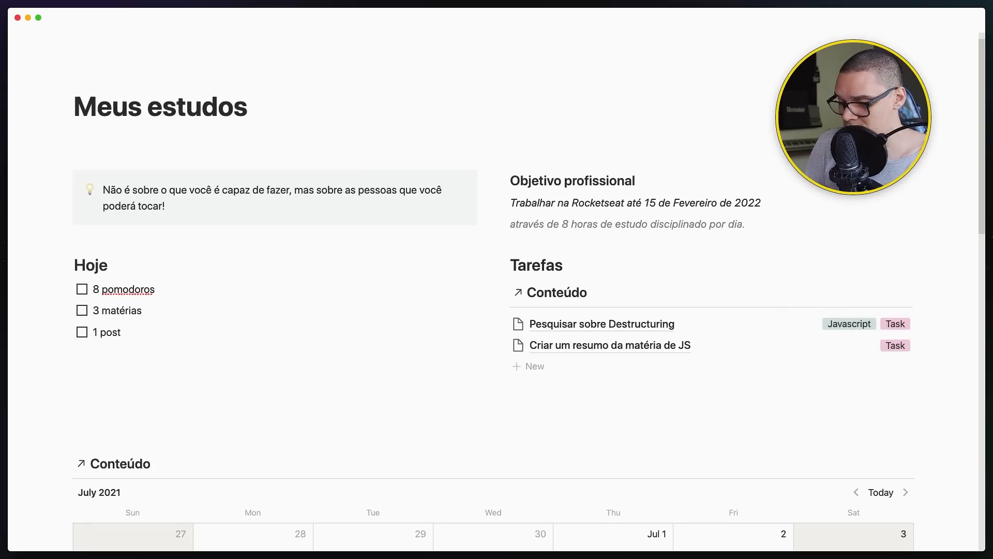
text(/gray)
key(Return)
Step: Try orange on the Objetivo profissional heading and set its text colour to pink
key(Up)
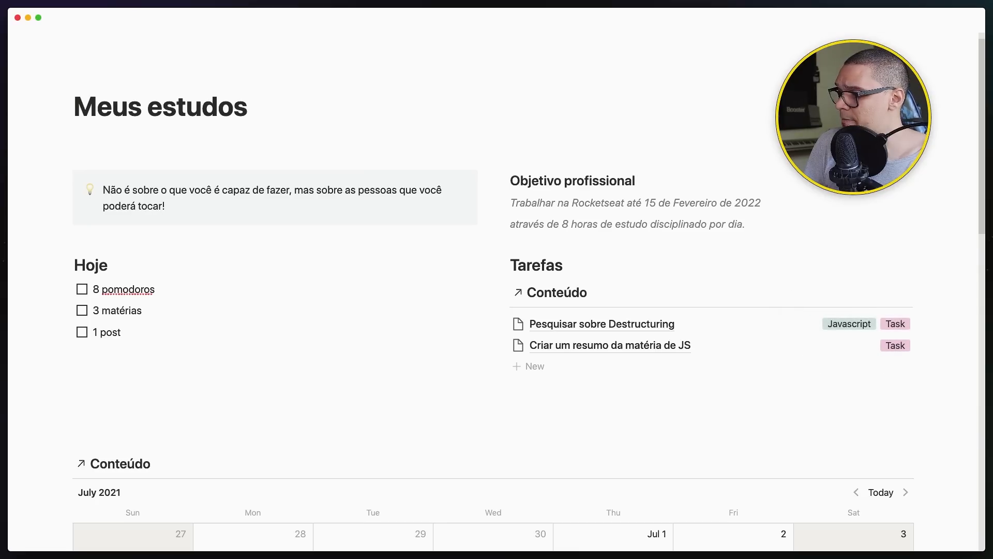
text(/ora)
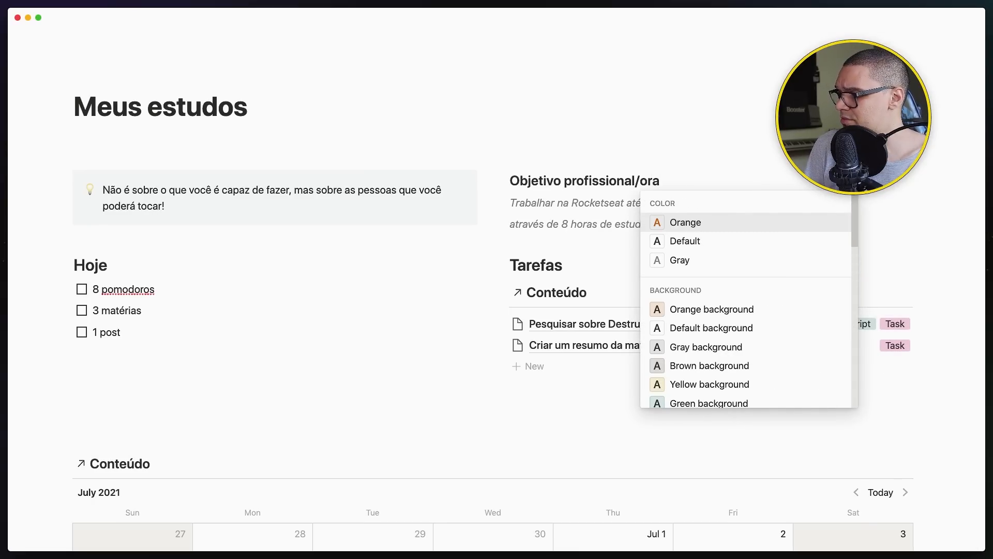
key(Return)
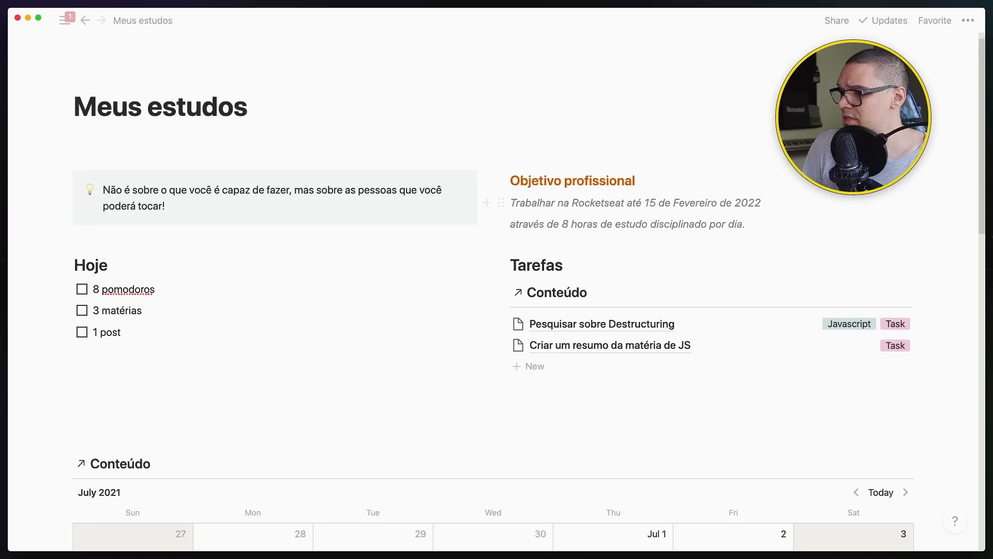
text(/pink)
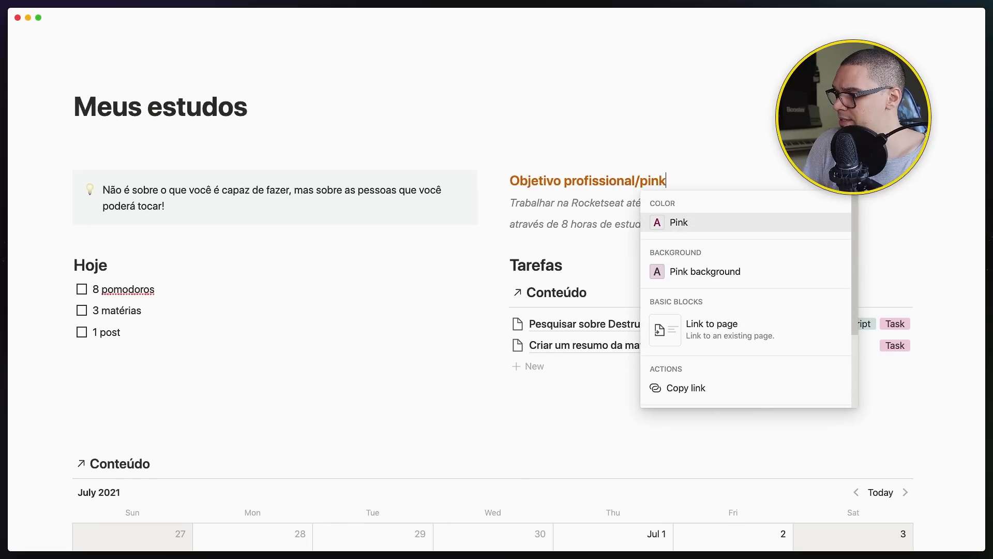
key(Return)
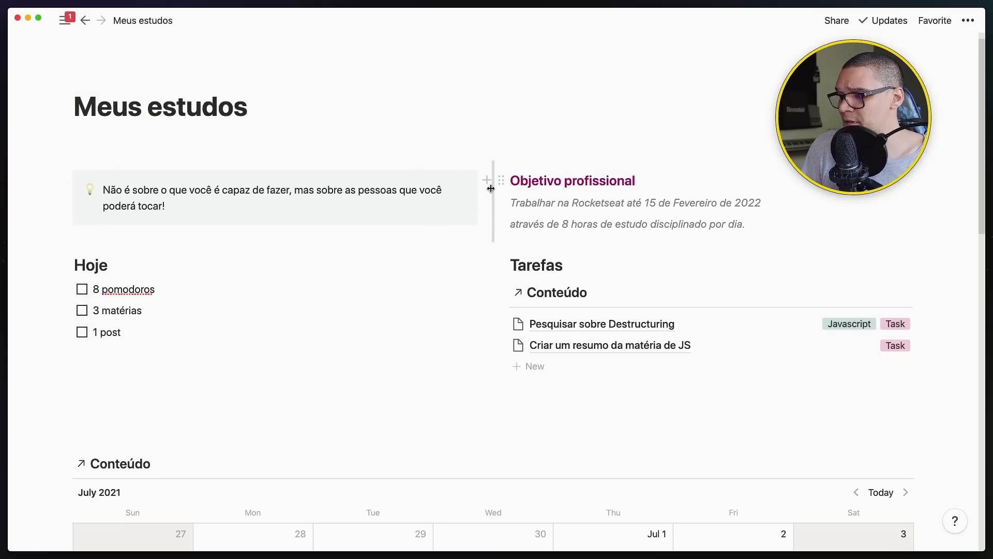
Step: Move the Hoje heading and its three checkboxes into a new column between the callout and Objetivo profissional
drag(493, 191, 440, 179)
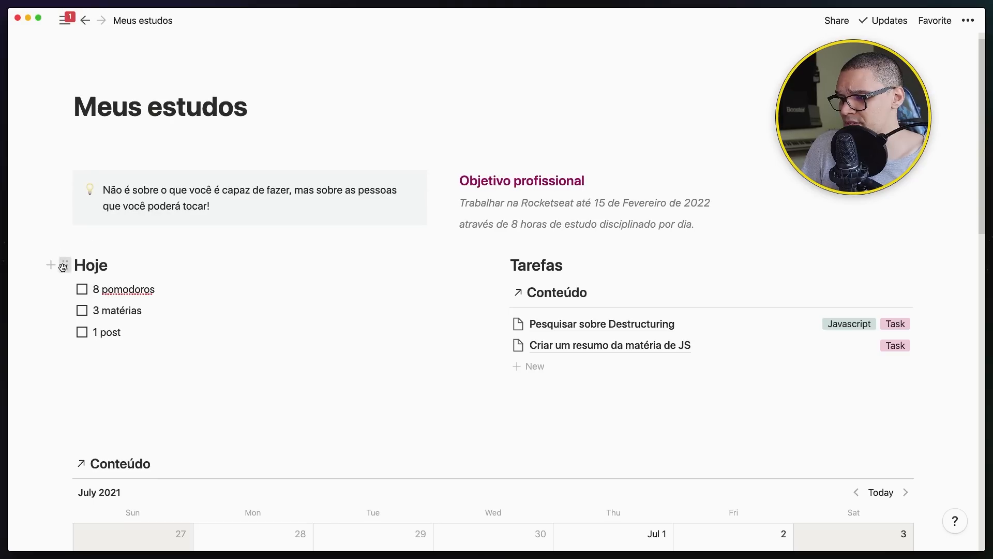
drag(64, 266, 439, 189)
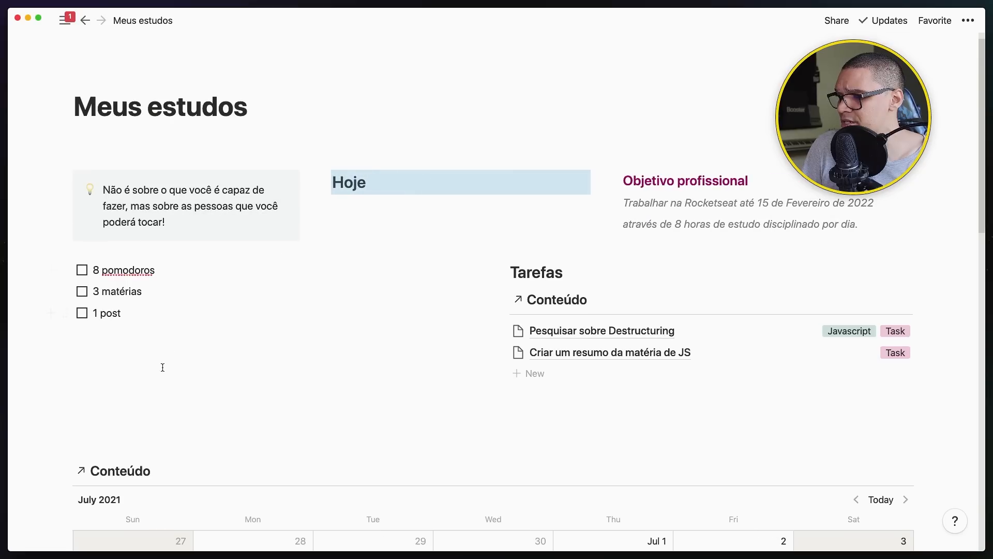
drag(192, 337, 357, 202)
Step: Try to move the Posts heading and its list from the end of the page up beside the Tarefas section
scroll(366, 328, down, 3)
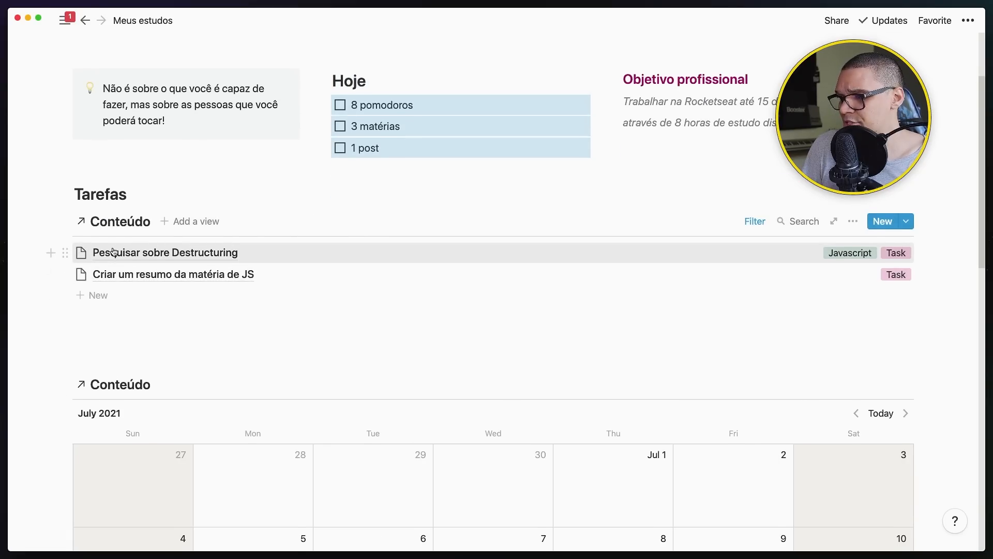
scroll(110, 207, down, 15)
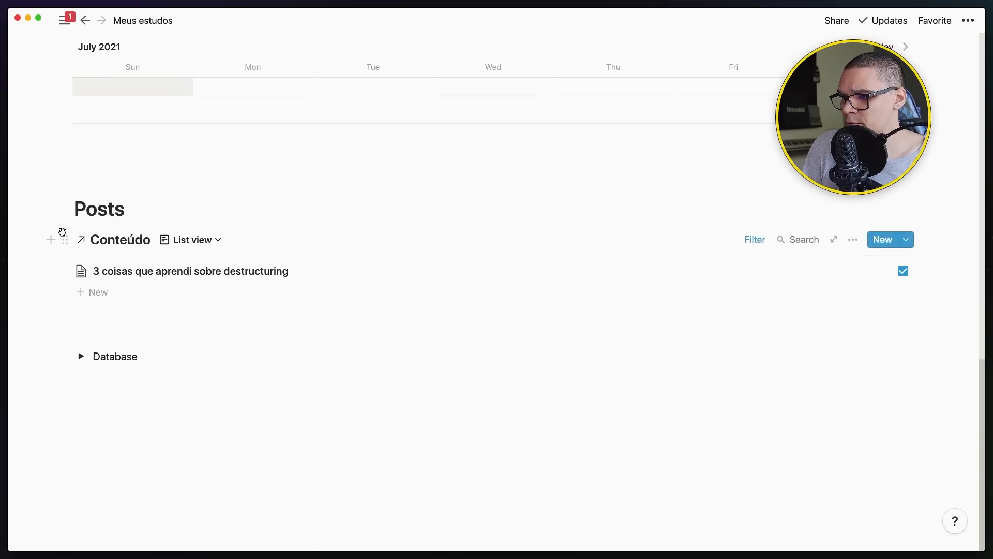
drag(33, 184, 211, 312)
drag(60, 207, 905, 337)
click(906, 337)
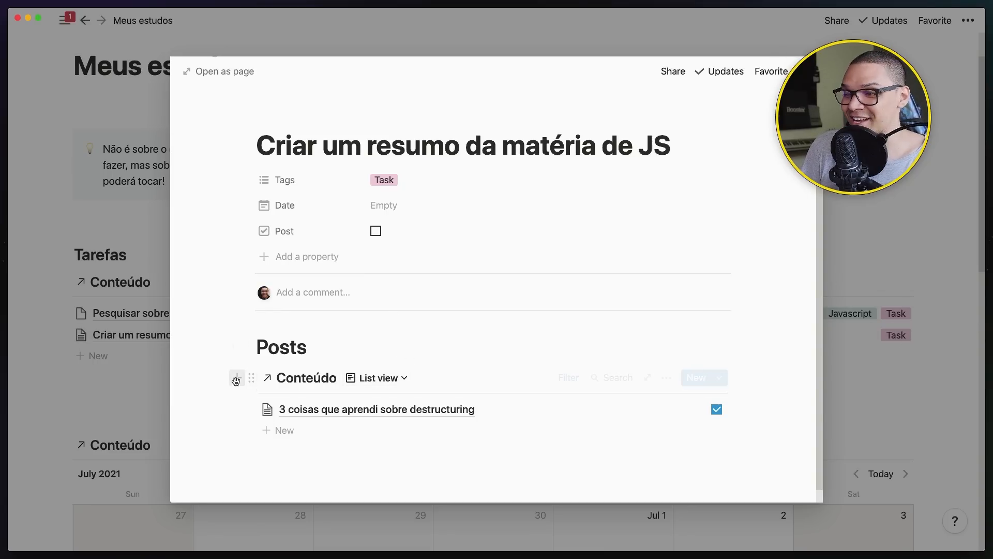
Step: Try to move the Posts heading and list out of the open task page, and check the end of Meus estudos
drag(206, 338, 442, 456)
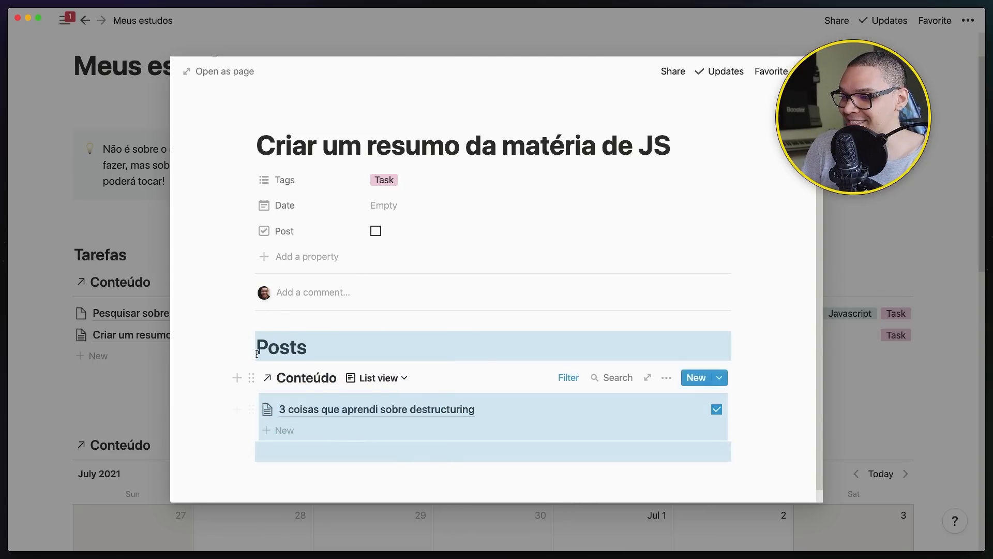
drag(243, 346, 75, 377)
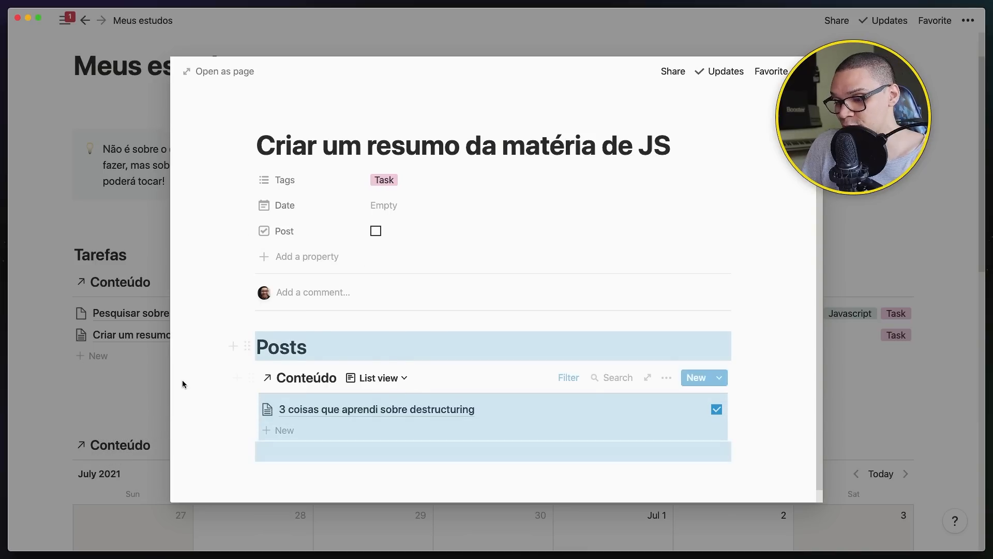
click(148, 381)
scroll(201, 392, down, 8)
scroll(201, 392, down, 1)
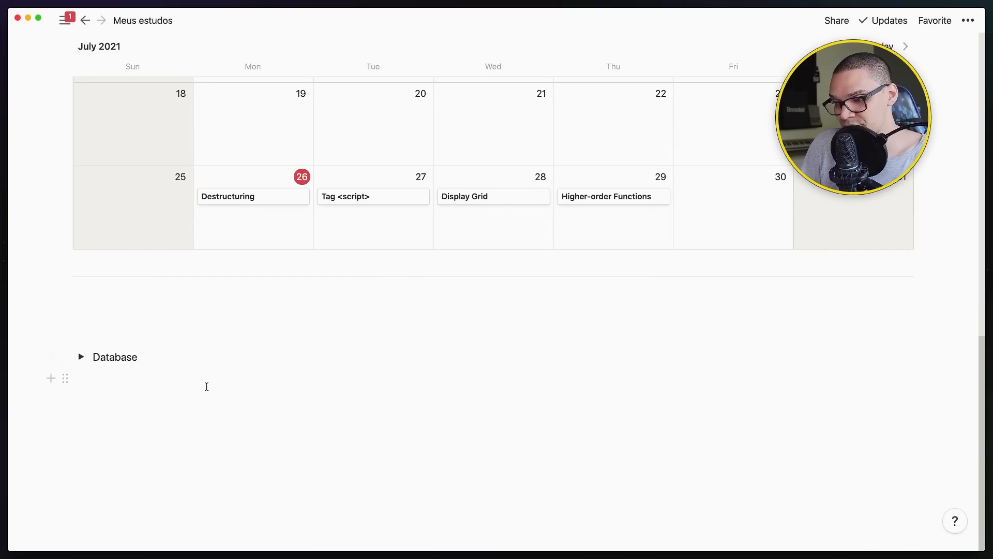
click(139, 313)
scroll(248, 326, up, 10)
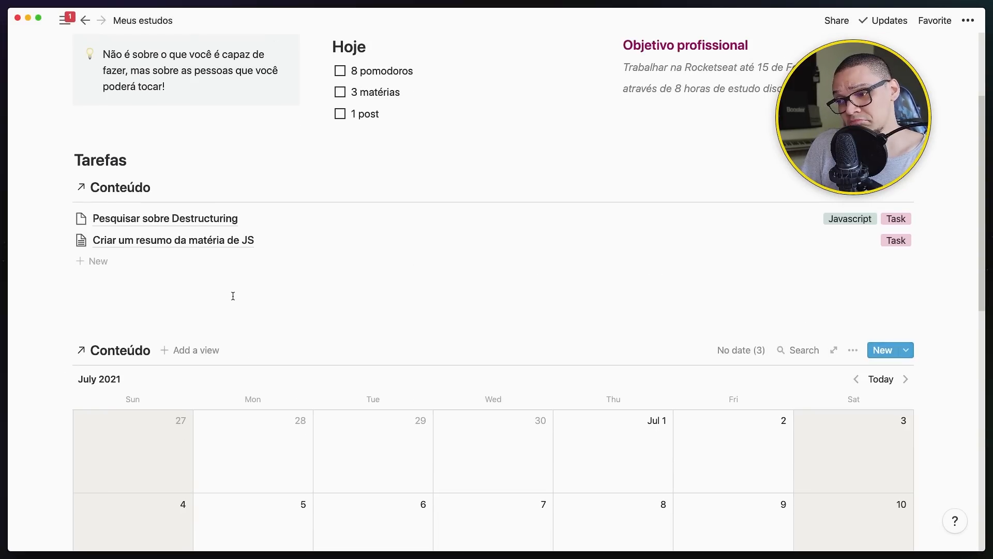
Step: Reopen the "Criar um resumo da matéria de JS" page, retry moving its Posts blocks to Meus estudos, and close it
click(218, 287)
click(336, 240)
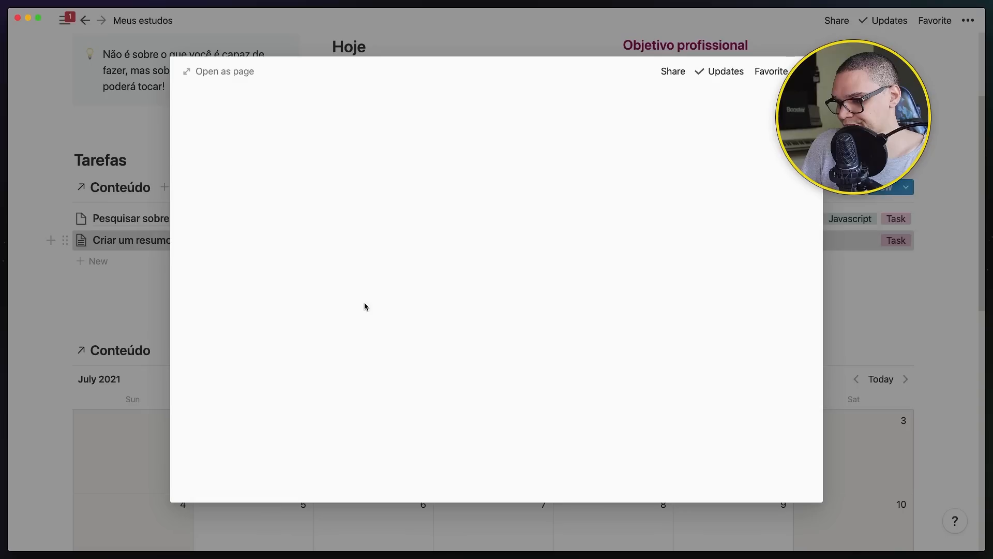
drag(247, 346, 646, 439)
click(181, 321)
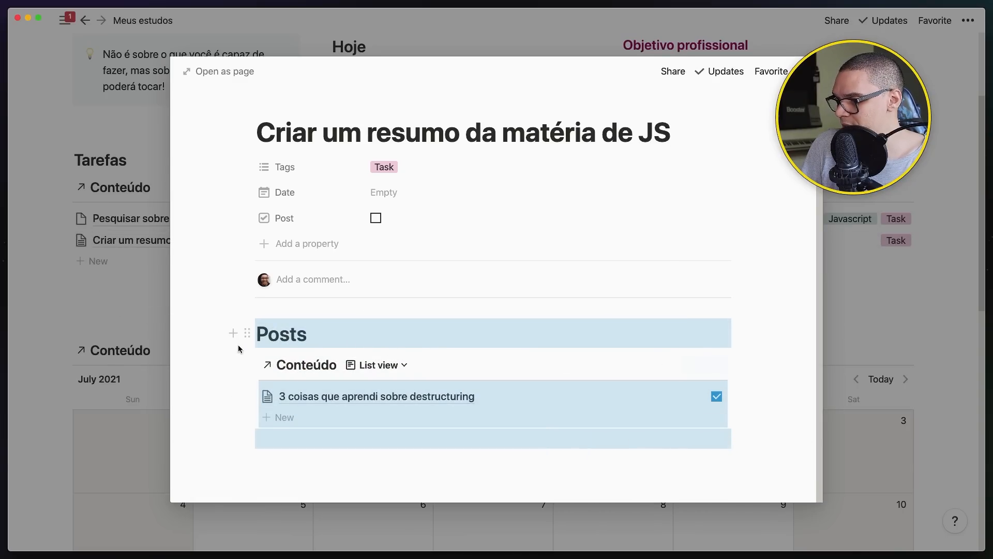
drag(243, 335, 885, 285)
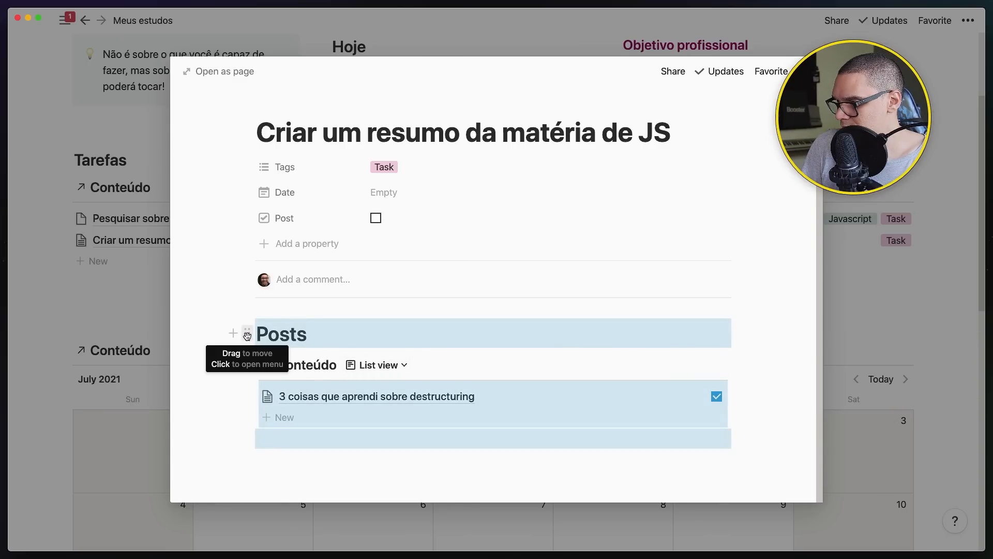
drag(249, 368, 69, 280)
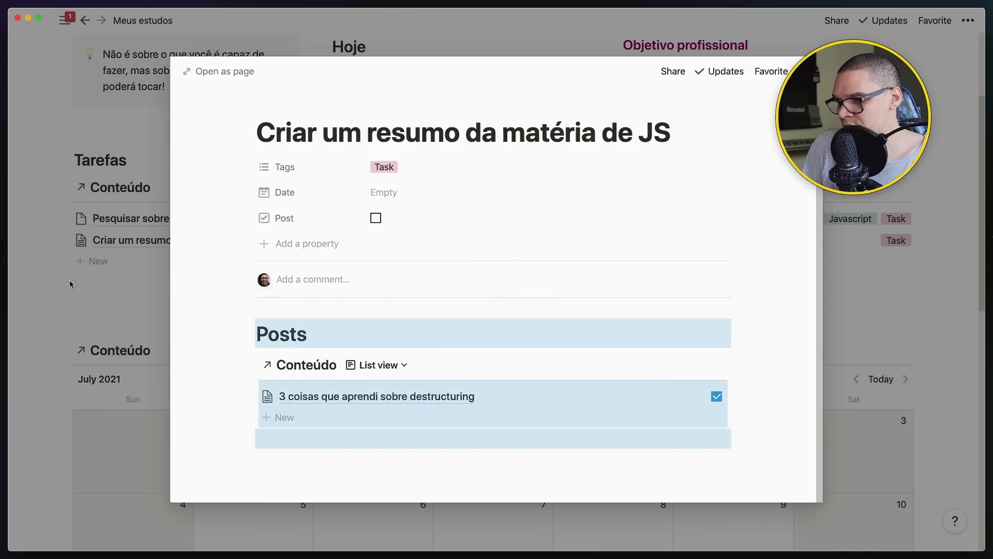
click(327, 337)
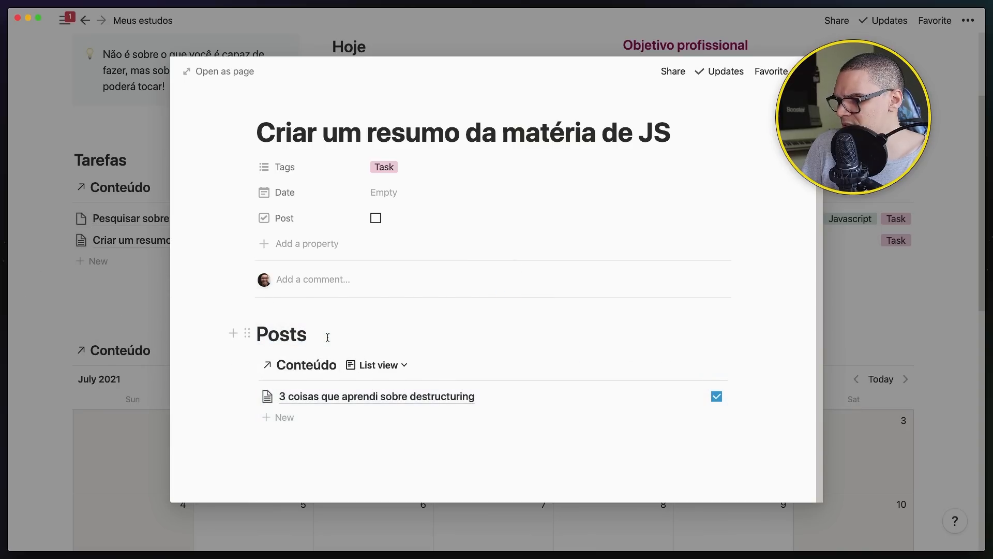
click(75, 334)
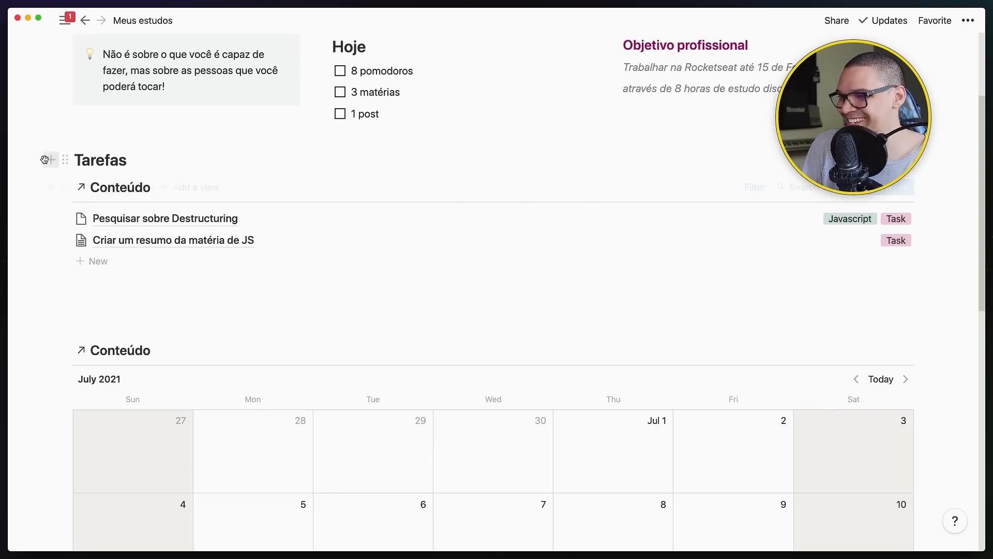
Step: Duplicate the Tarefas heading and place the copy in a second column beside the original
click(64, 159)
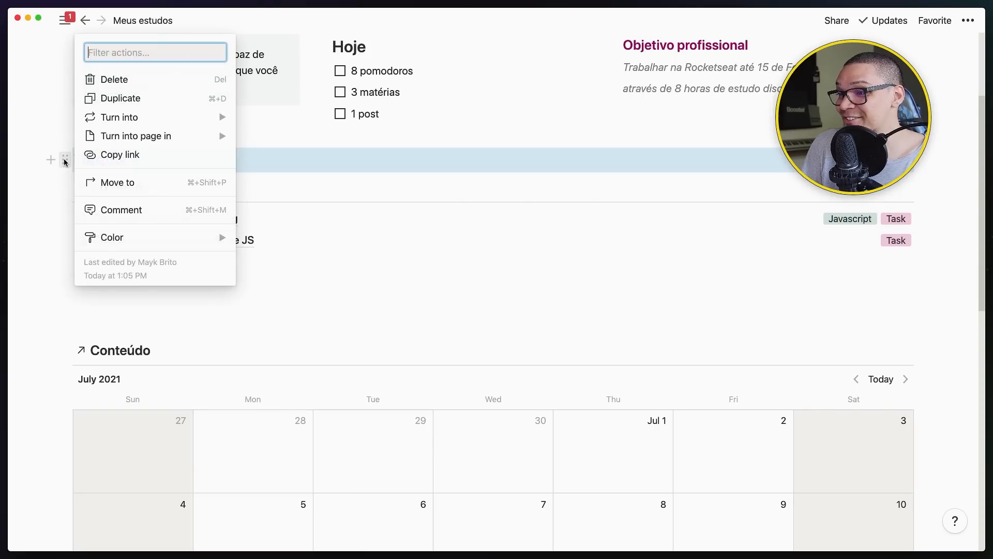
click(122, 100)
drag(67, 200, 950, 167)
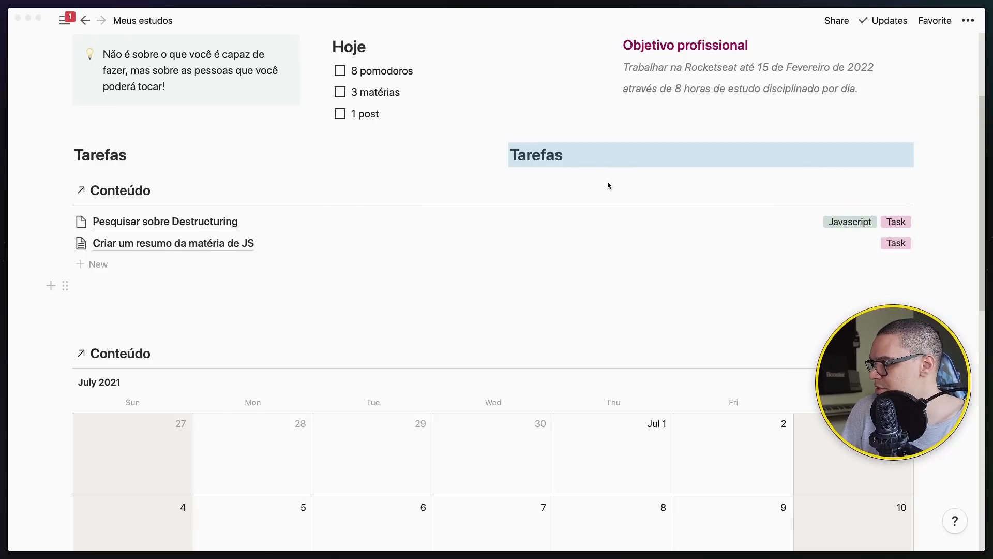
double_click(547, 156)
Step: Place the Conteúdo task list under the first Tarefas heading and a duplicate of it under the second
drag(65, 195, 75, 168)
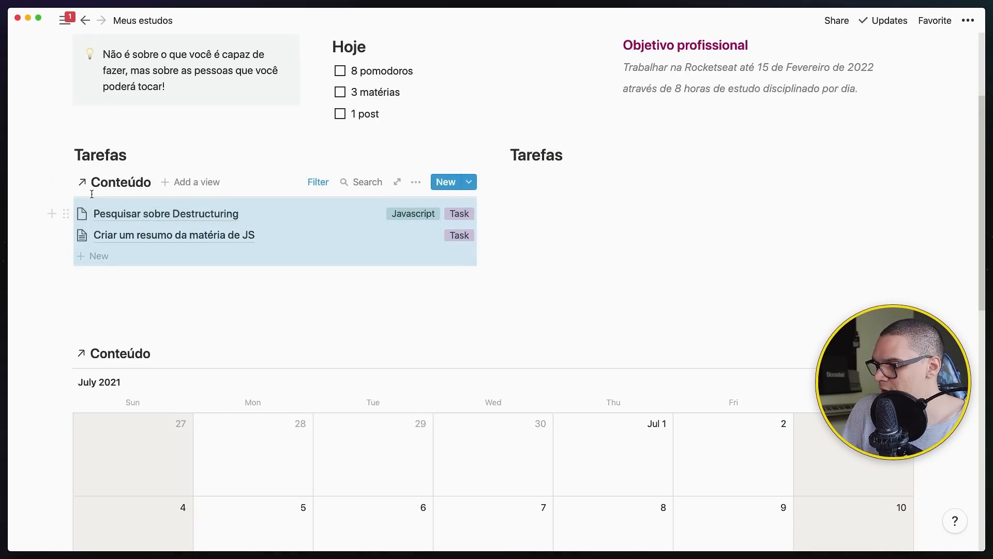
click(65, 182)
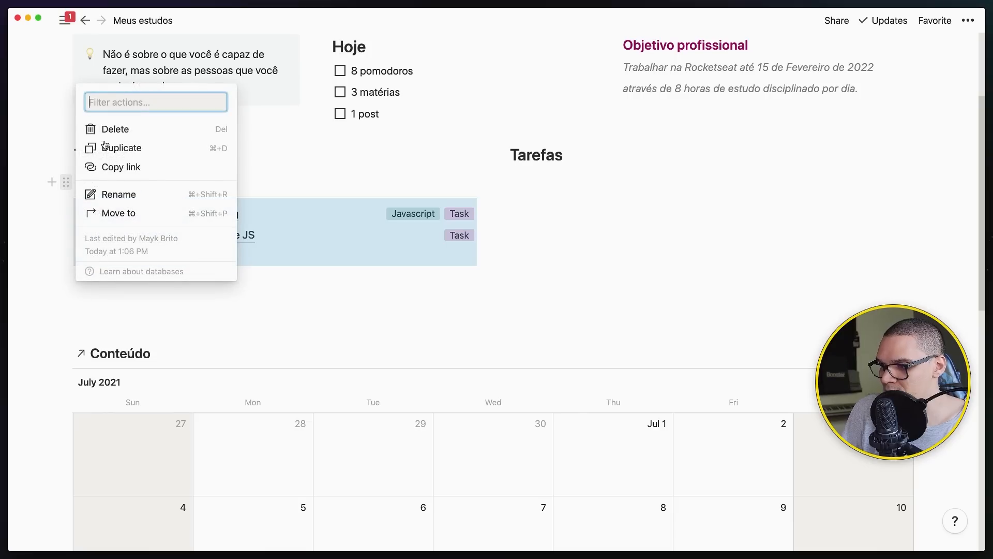
click(106, 148)
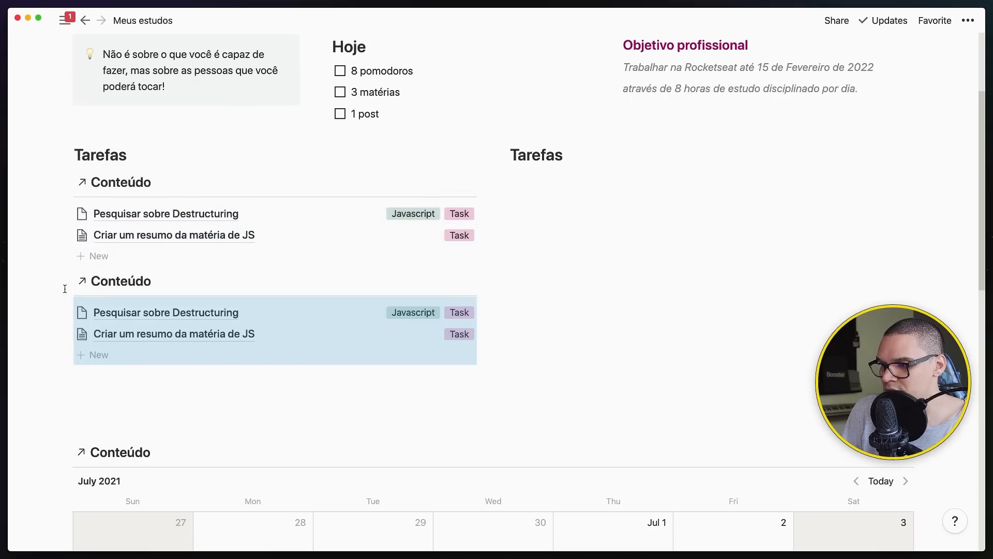
drag(65, 281, 552, 181)
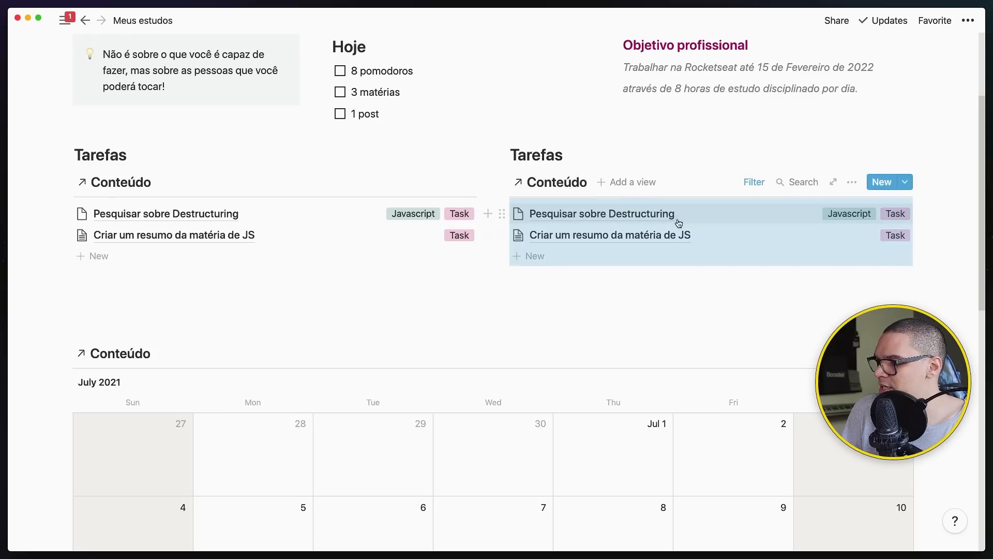
Step: Change the second Conteúdo list's filter to show entries where Post is checked
click(754, 182)
click(672, 237)
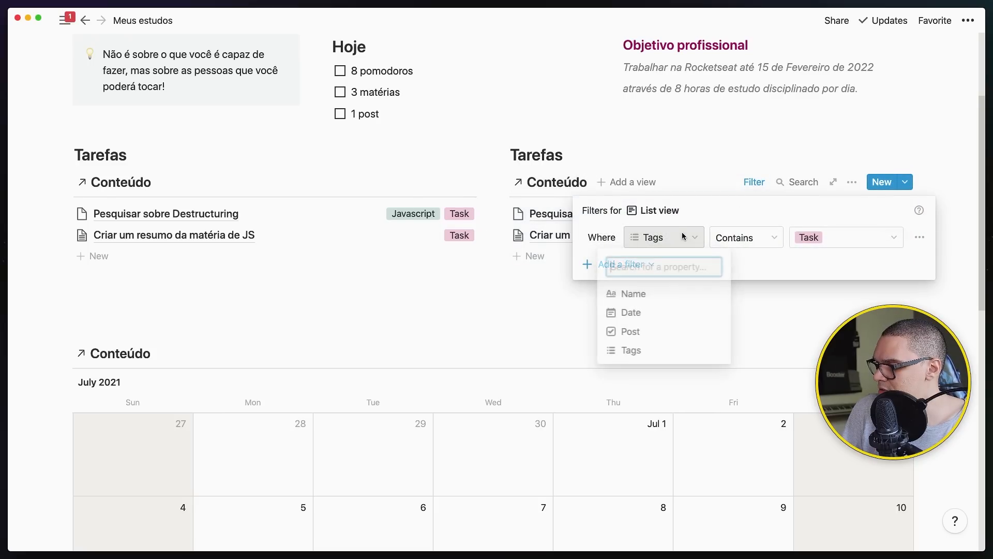
click(638, 331)
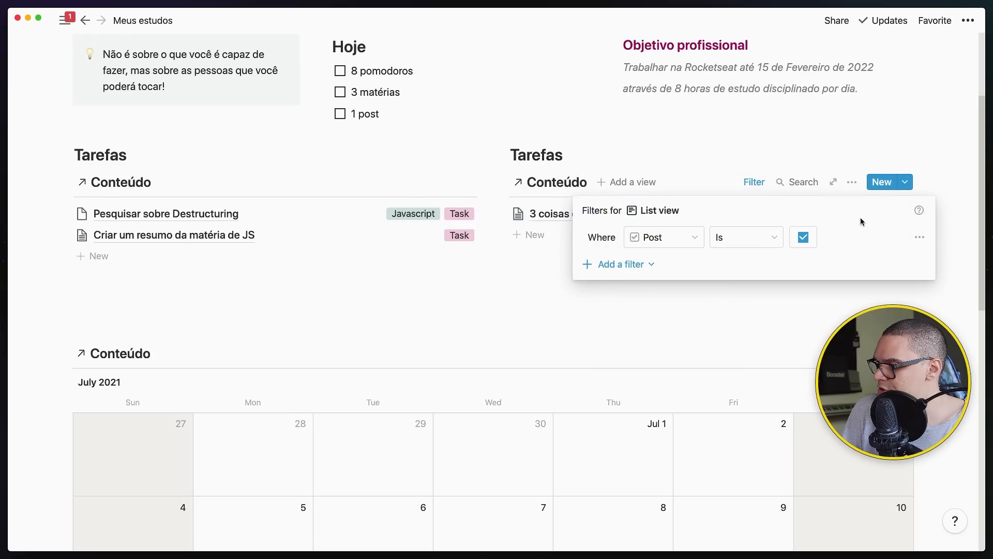
click(691, 345)
Step: Hide the Tags property and show the Post property in the second Conteúdo list
click(852, 183)
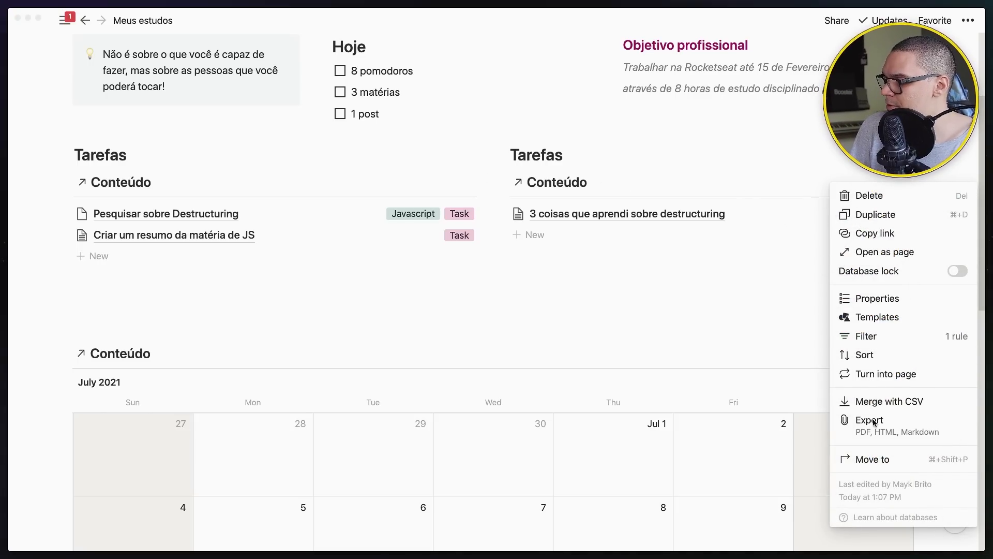
click(875, 300)
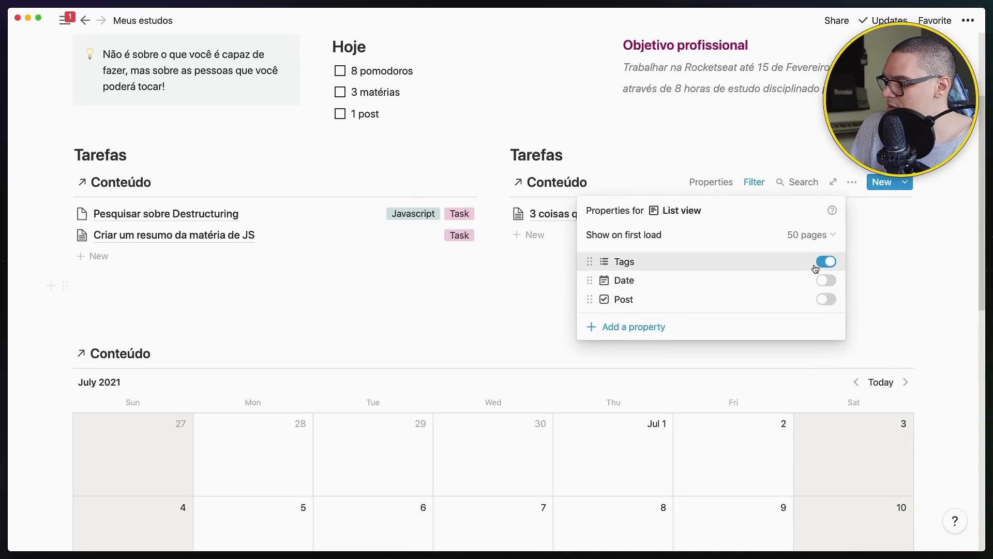
click(826, 261)
click(826, 299)
click(939, 280)
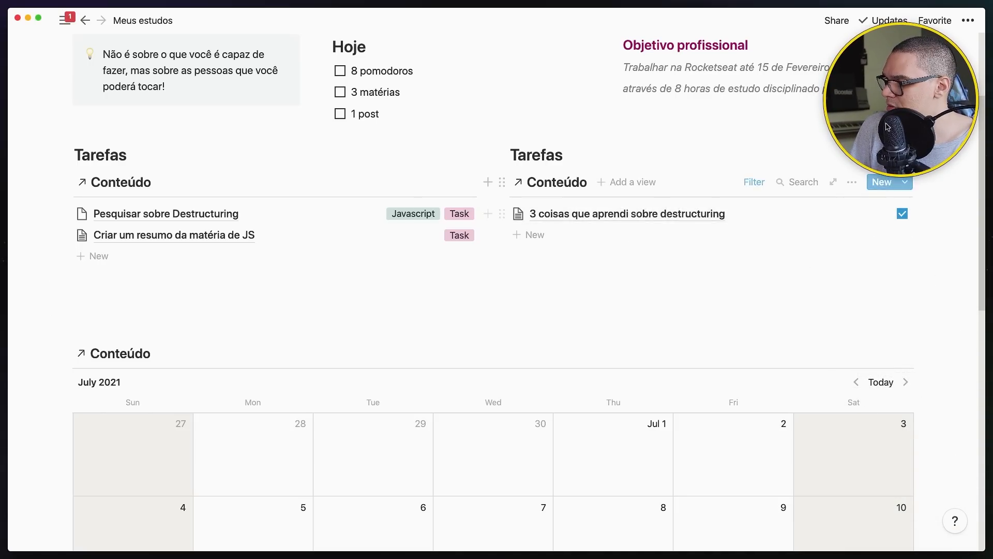
Step: Widen the callout's column by shifting its boundary with the Hoje column toward Objetivo profissional
click(498, 192)
scroll(477, 152, up, 3)
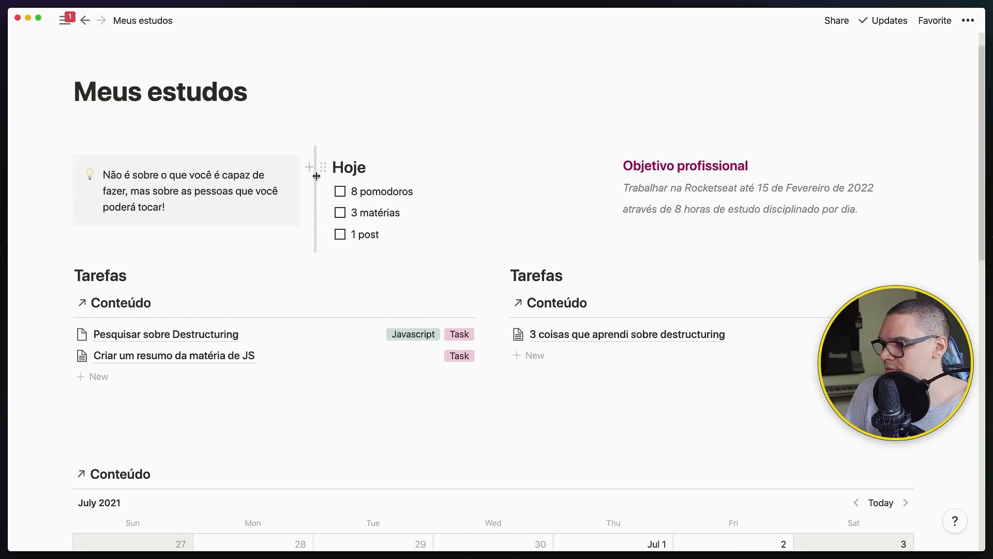
drag(314, 176, 461, 185)
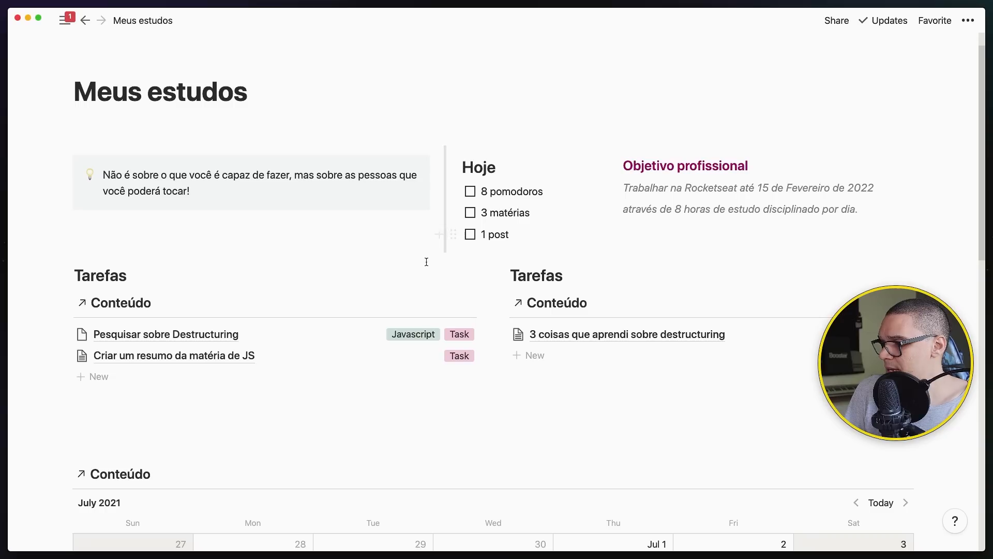
Step: Review the page layout from the header columns and Tarefas lists down to the Conteúdo calendar
mouse_move(453, 213)
mouse_down()
mouse_move(506, 186)
mouse_move(603, 193)
mouse_move(554, 228)
mouse_move(472, 198)
mouse_move(441, 213)
mouse_up()
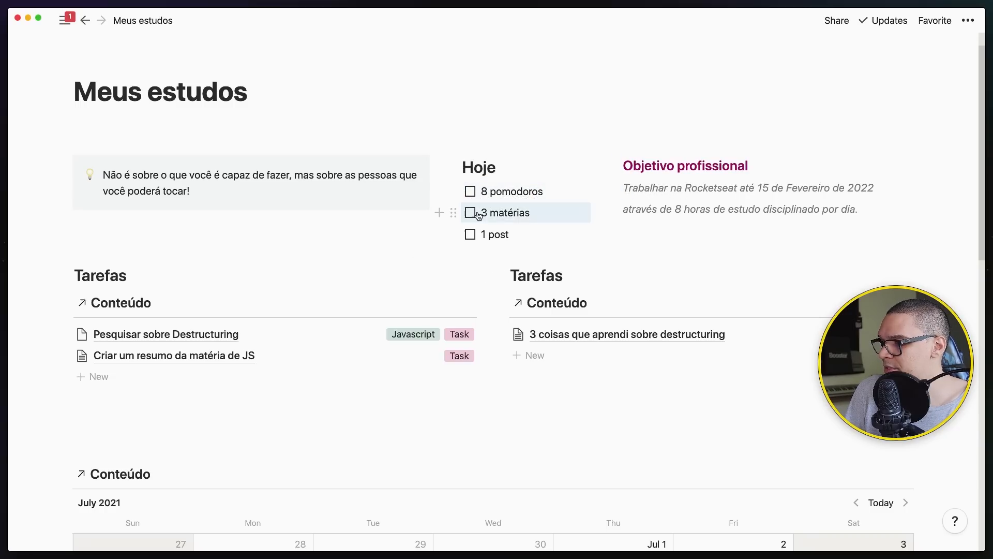
scroll(448, 327, down, 1)
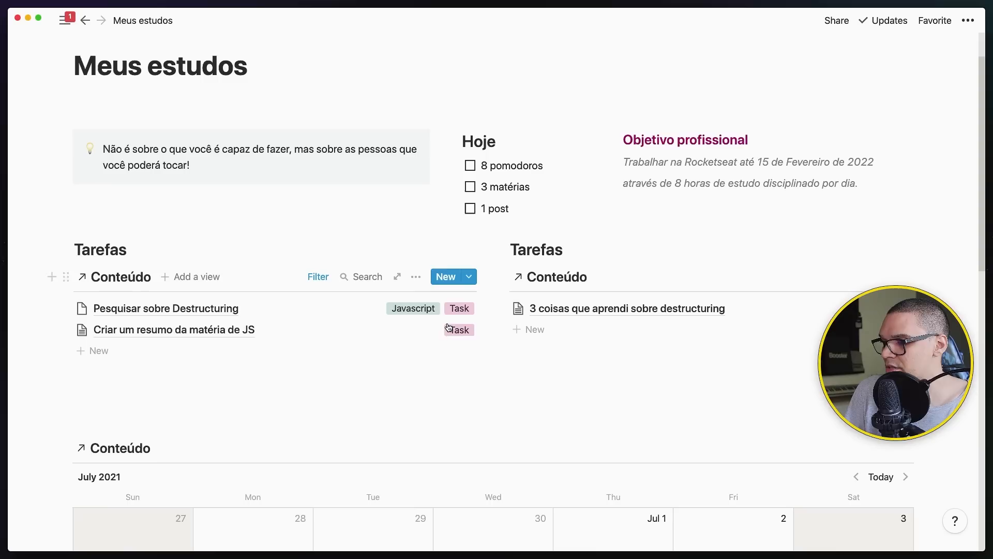
click(512, 396)
scroll(730, 216, down, 1)
scroll(673, 223, down, 3)
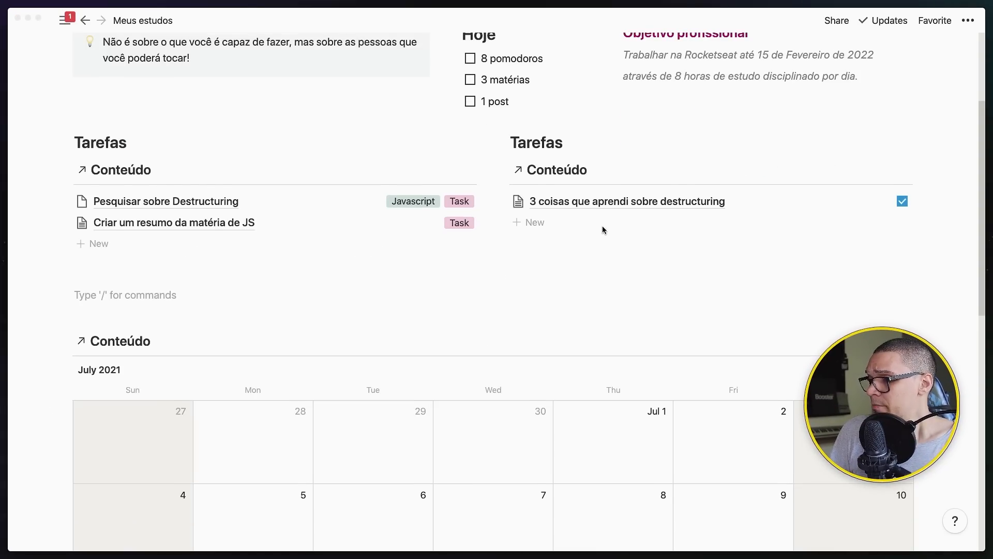
scroll(368, 238, up, 6)
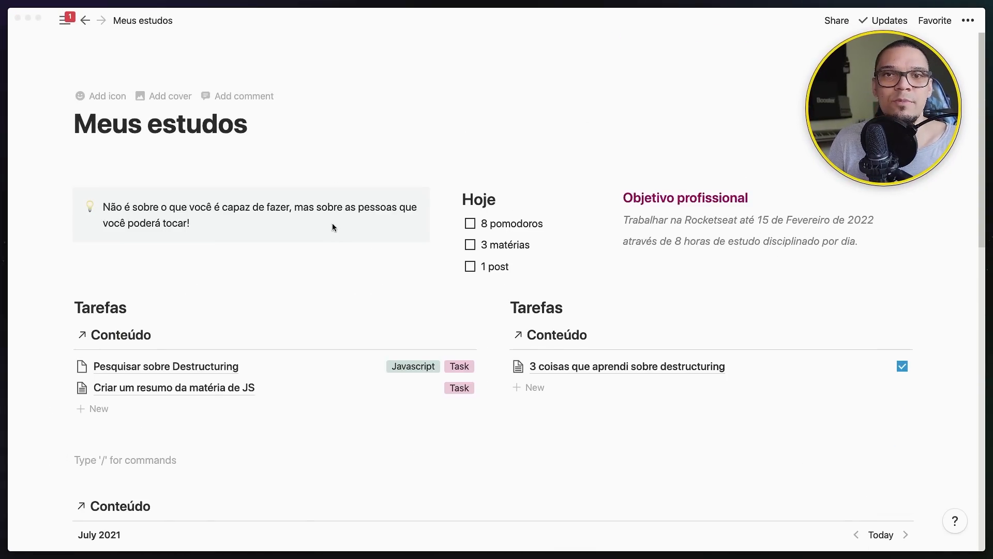
scroll(342, 220, down, 18)
scroll(491, 204, up, 18)
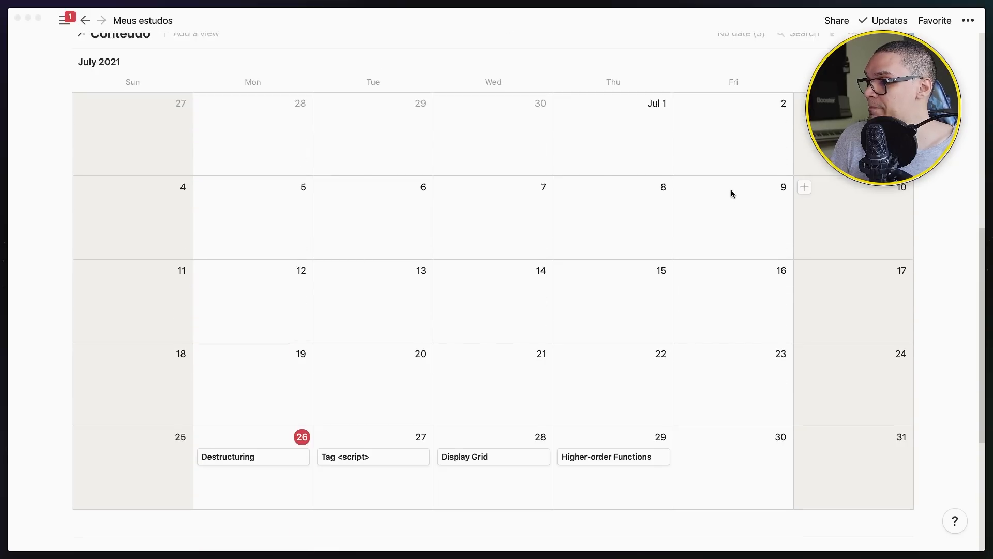
Step: Add several blank lines below the divider under the Conteúdo calendar and start a block command on one of them
scroll(510, 240, down, 20)
click(124, 297)
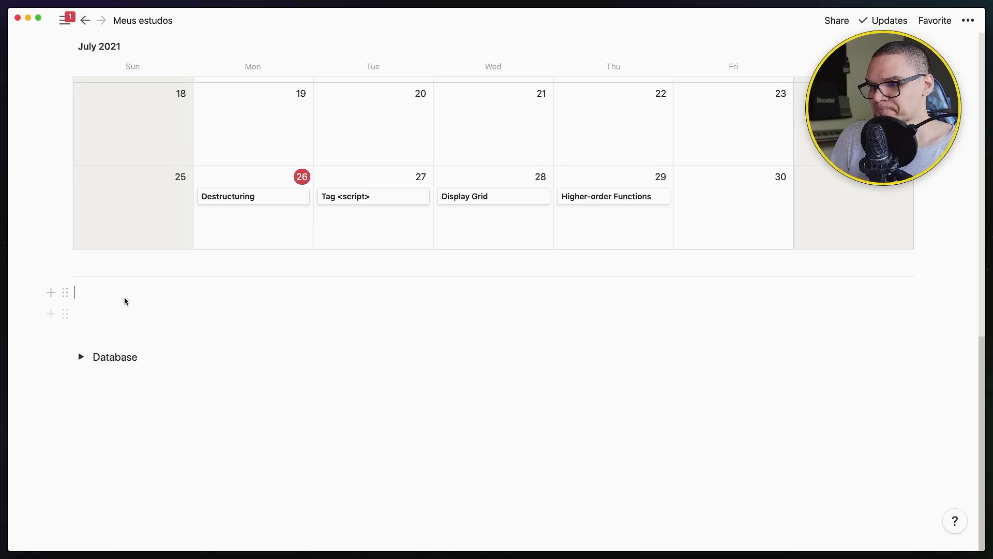
key(Return)
key(Return)
key(Return)
key(Up)
key(Up)
key(Up)
key(Return)
key(Return)
key(Return)
key(Up)
key(Up)
key(Return)
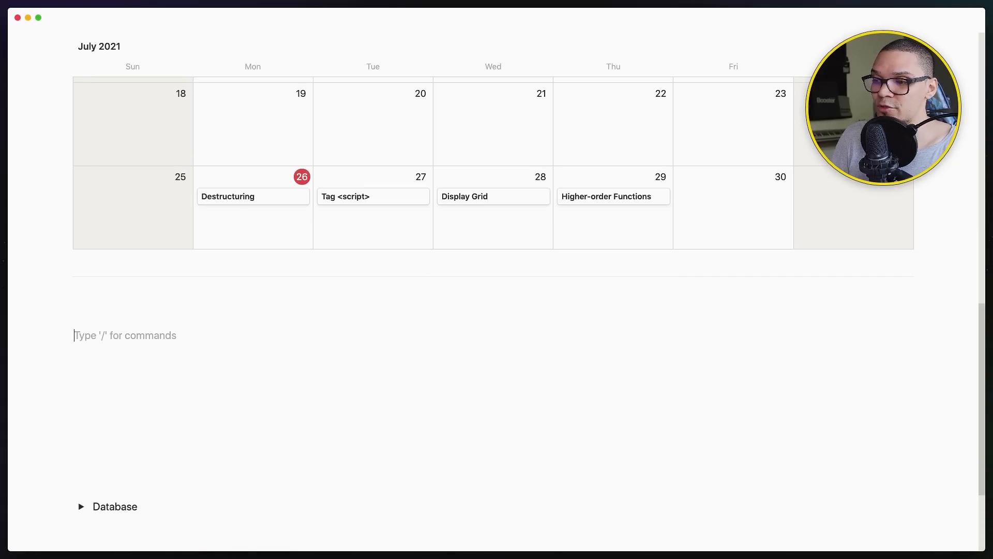
key(Return)
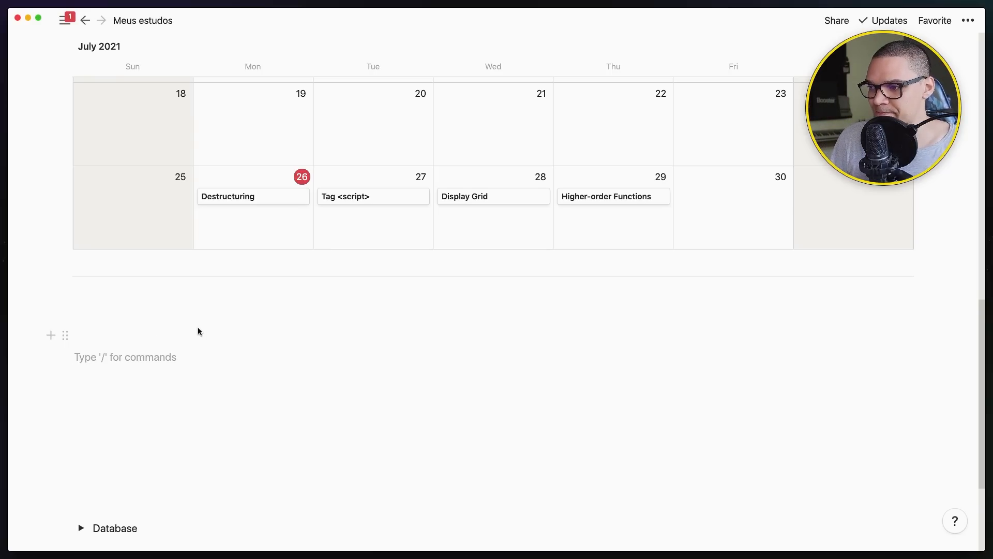
scroll(198, 327, up, 8)
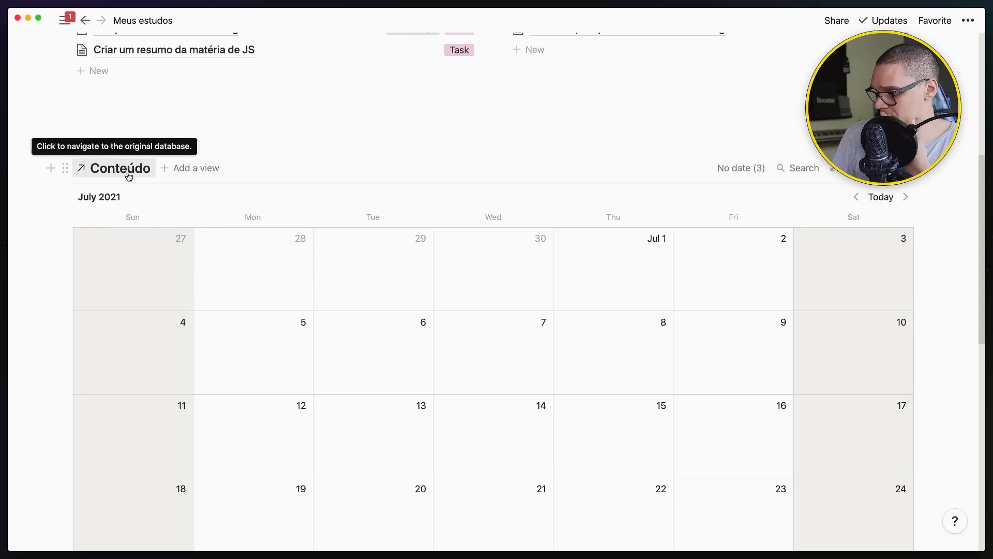
scroll(134, 178, down, 3)
scroll(113, 174, down, 7)
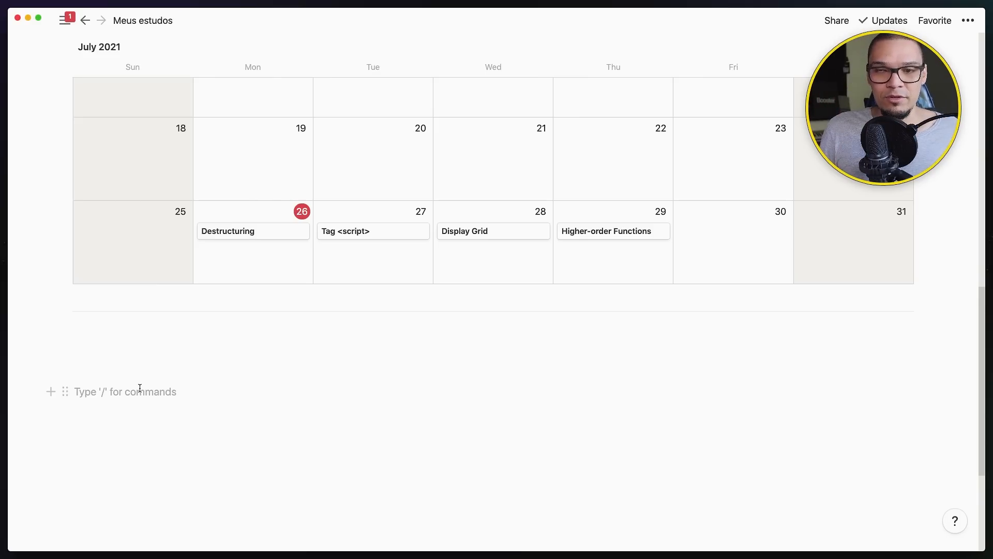
text(/)
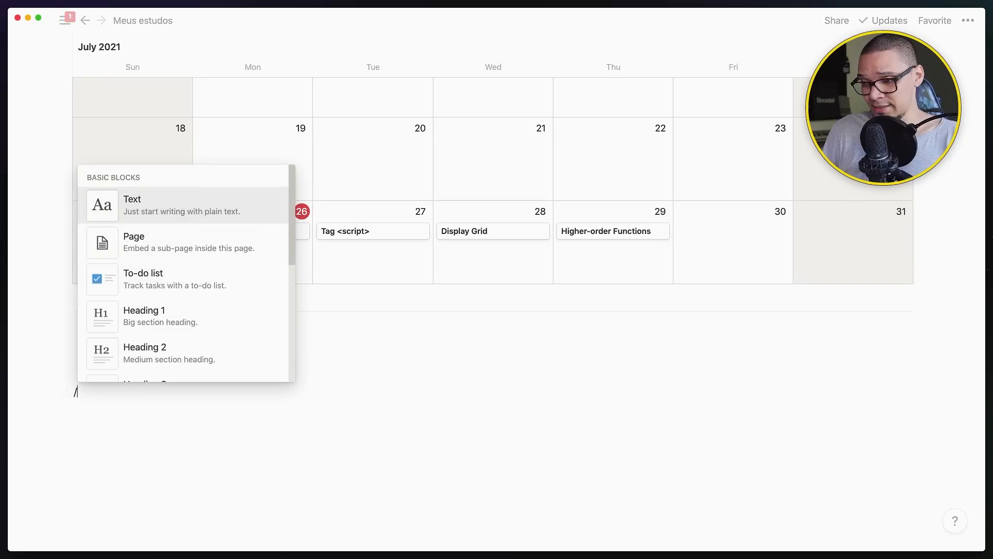
text(creati)
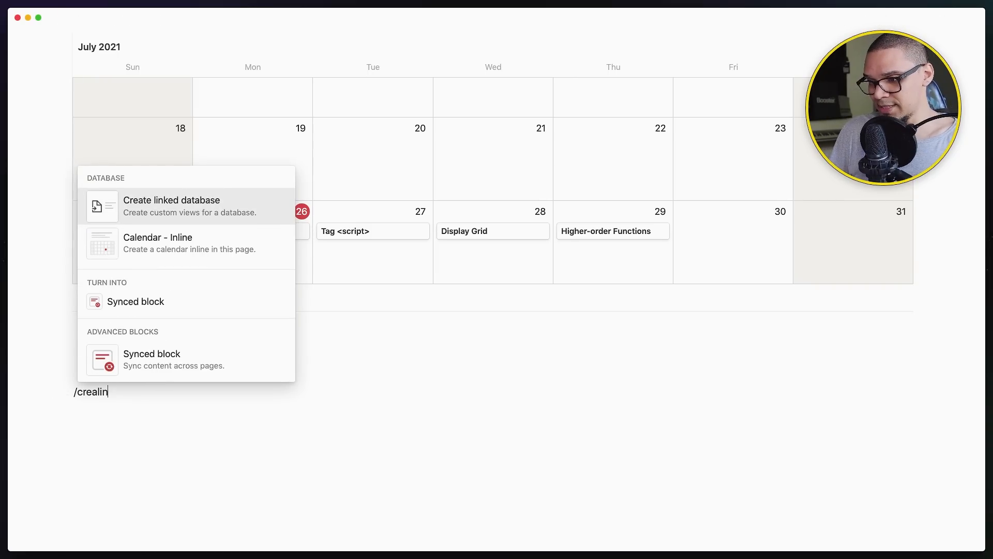
key(BackSpace)
key(BackSpace)
key(BackSpace)
key(BackSpace)
key(BackSpace)
key(BackSpace)
text(onli)
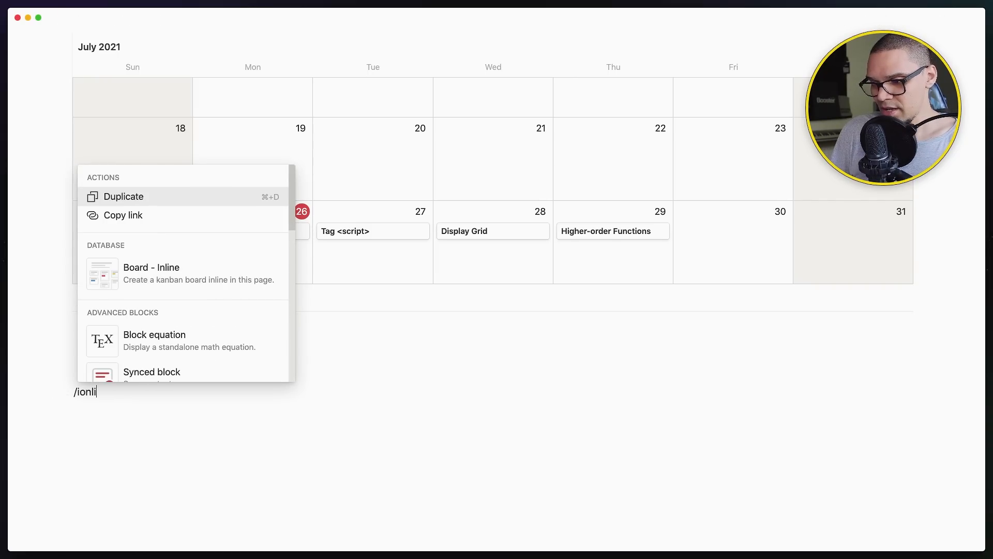
key(BackSpace)
key(BackSpace)
key(BackSpace)
key(BackSpace)
Step: Insert an inline table below the calendar's divider and title it Cronograma
text(inli)
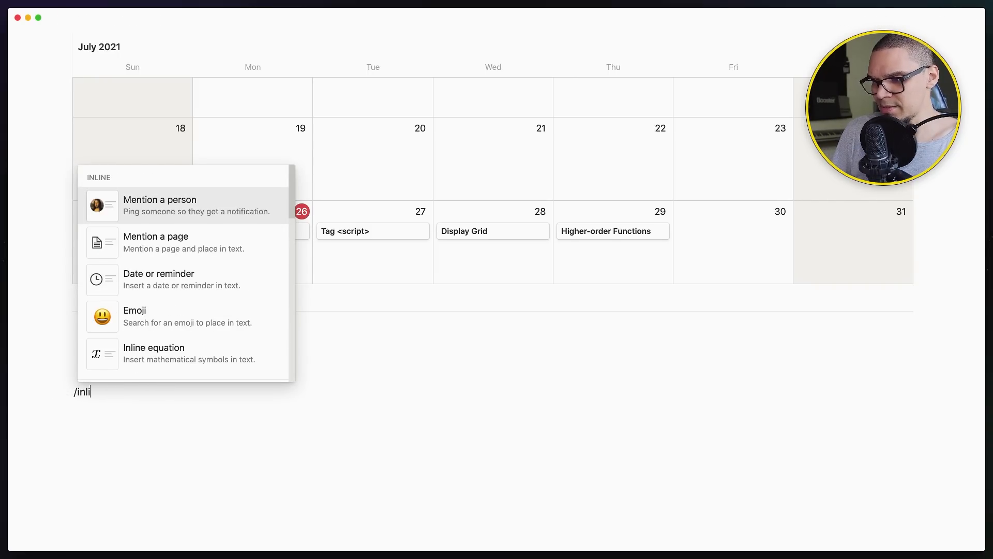
key(Down)
key(Down)
key(Up)
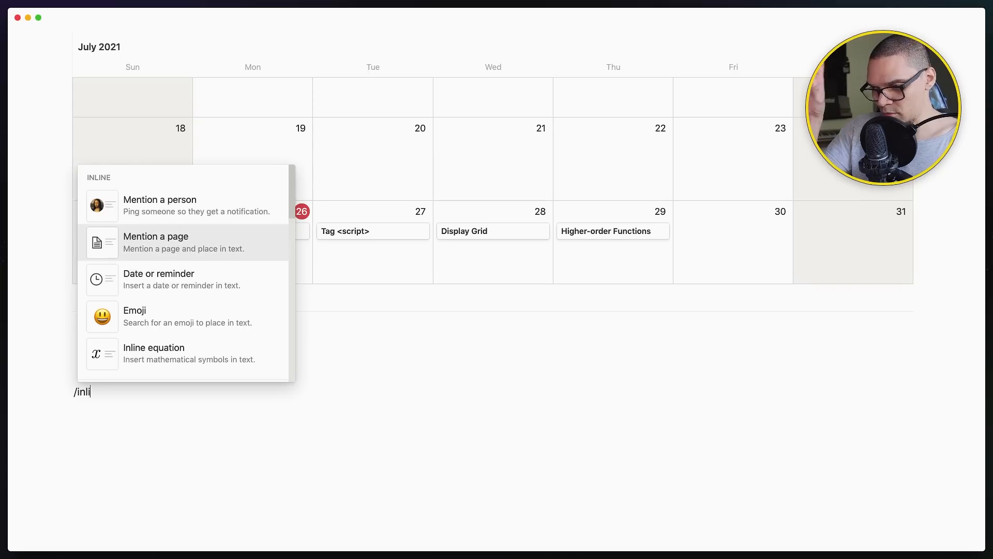
key(Up)
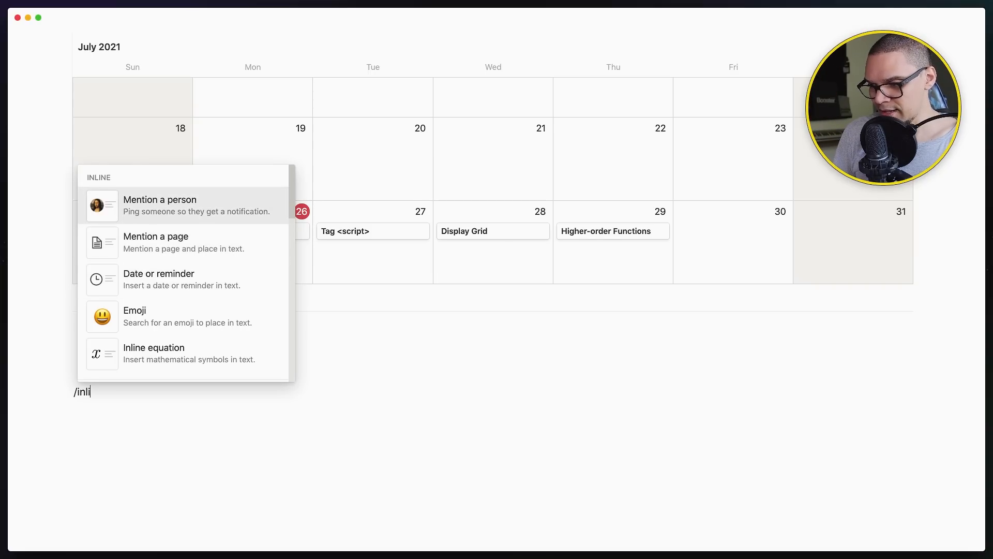
text(netab)
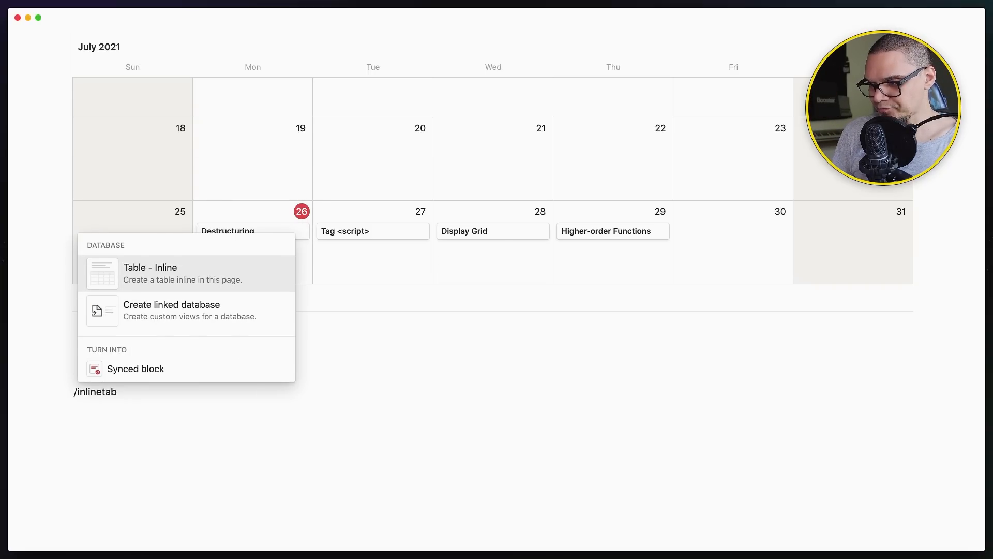
key(Return)
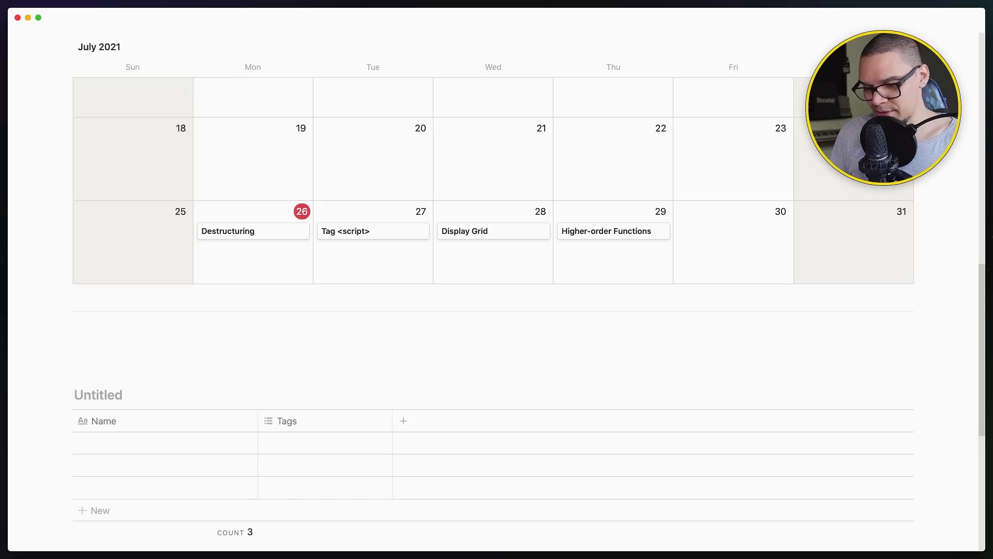
text(Cron)
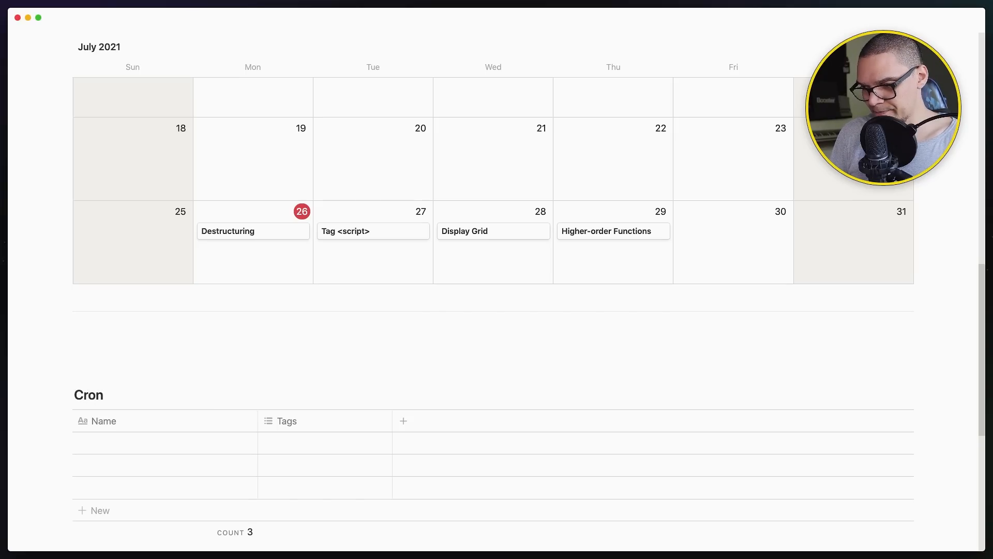
text(ograma)
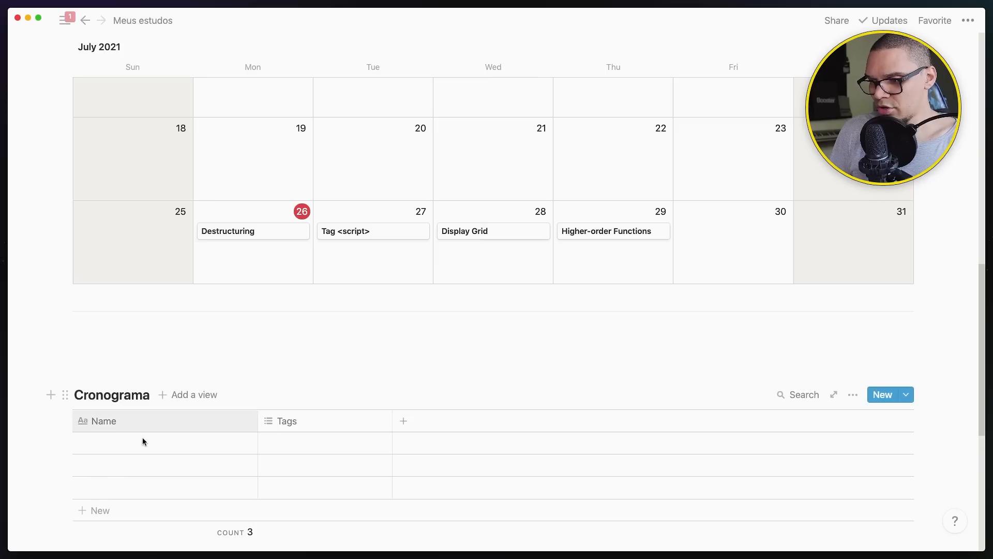
Step: Rename the Cronograma table's Name column as Dia
click(114, 420)
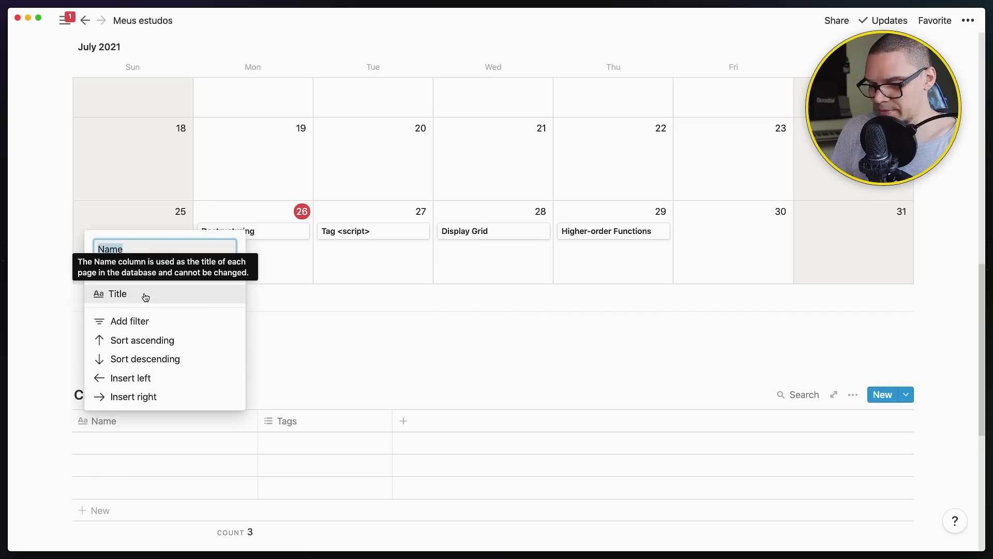
text(Dia)
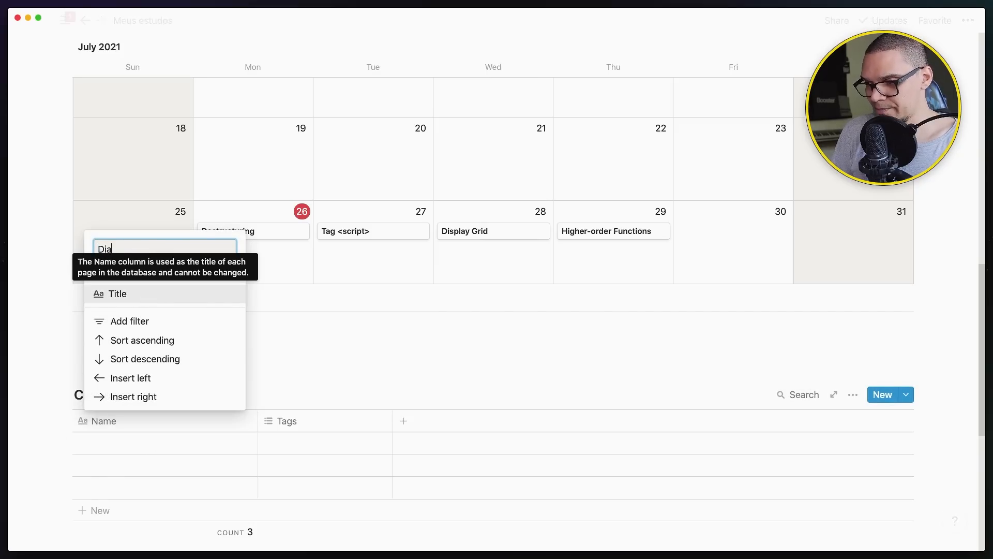
key(Return)
Step: Fill the Dia column with one weekday per row: Domingo, Segunda, Terça, Quarta, Quinta, Sexta and Sábado
click(124, 445)
text(Domin)
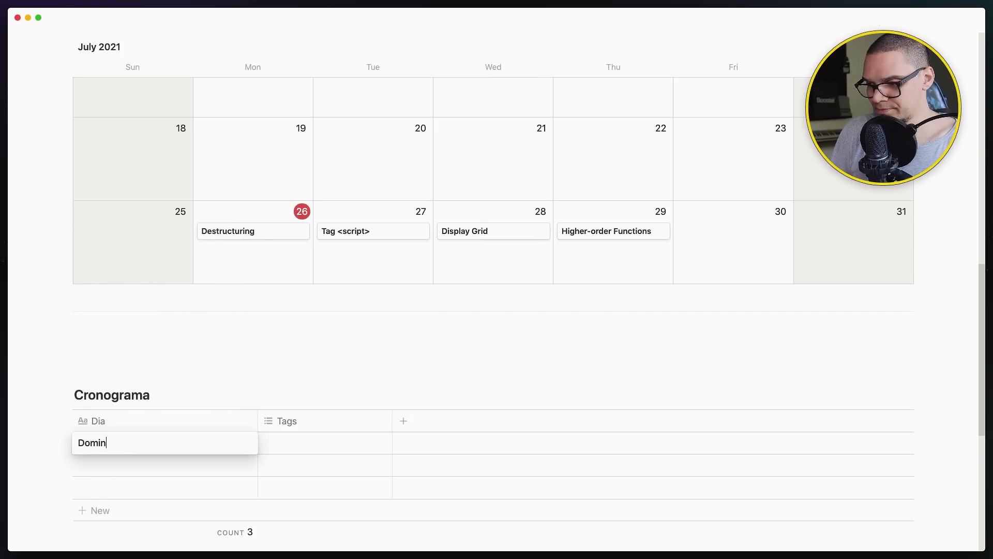
text(go)
key(Return)
text(Segunda)
key(Return)
text(Ter')
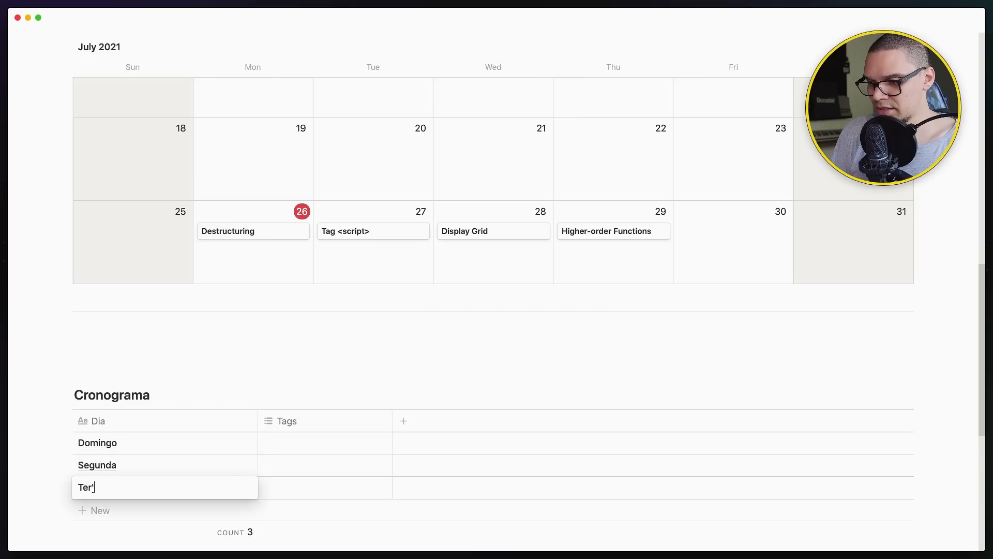
text(ça)
key(Return)
text(Quarta)
key(Return)
text(Qui)
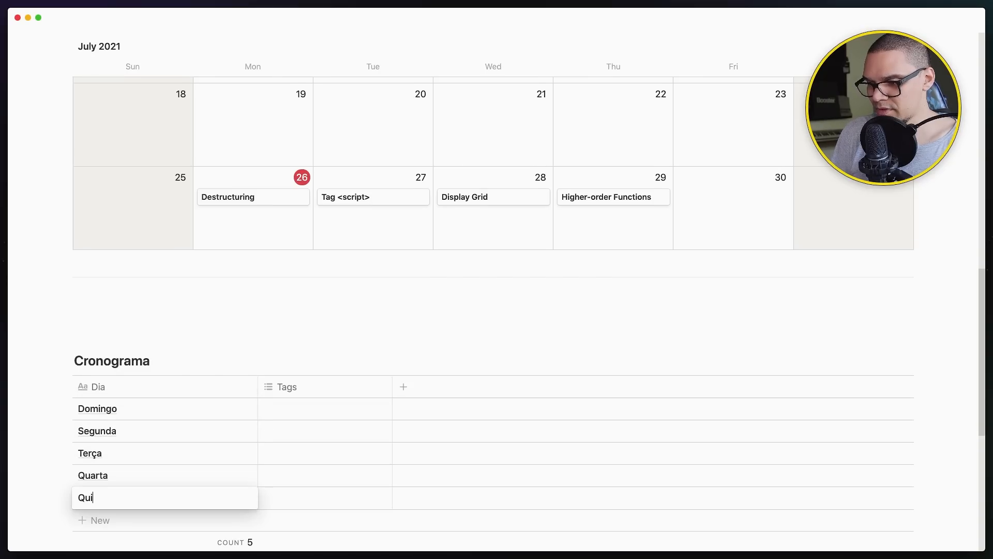
text(nta)
key(Return)
text(Sexta)
key(Return)
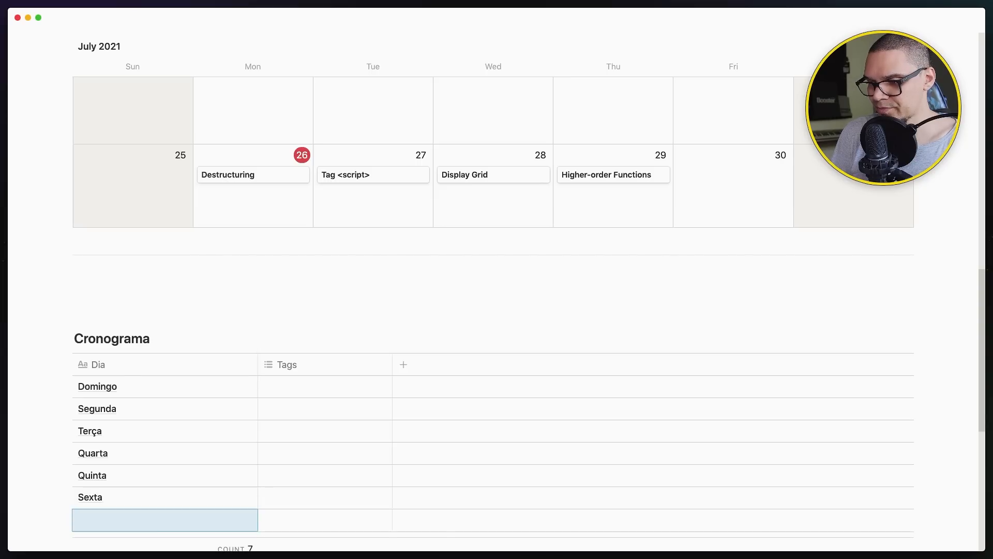
text(Sábado)
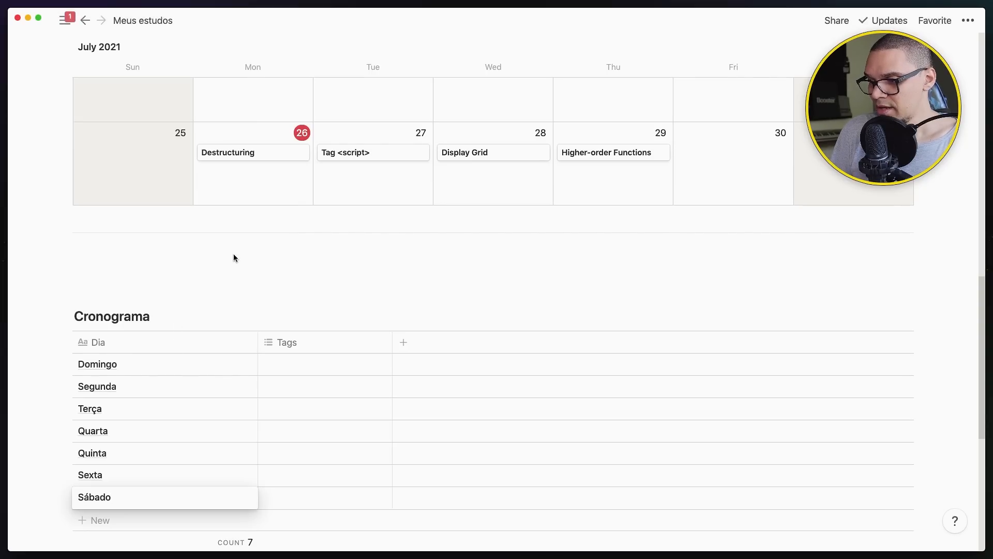
key(Escape)
Step: Rename the Cronograma table's Tags column as Horário inicial and change its property type to Text
click(285, 342)
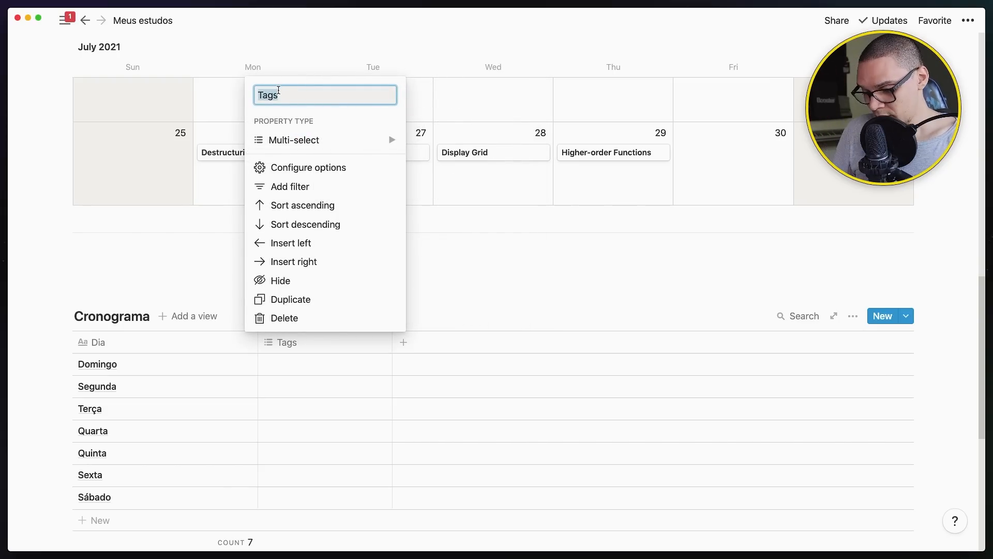
text(Horário )
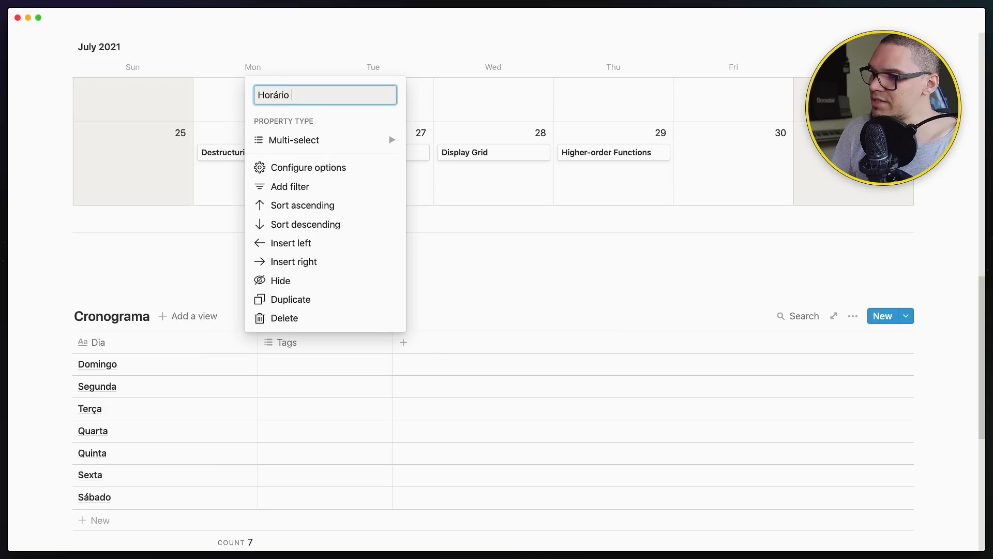
text(deinci)
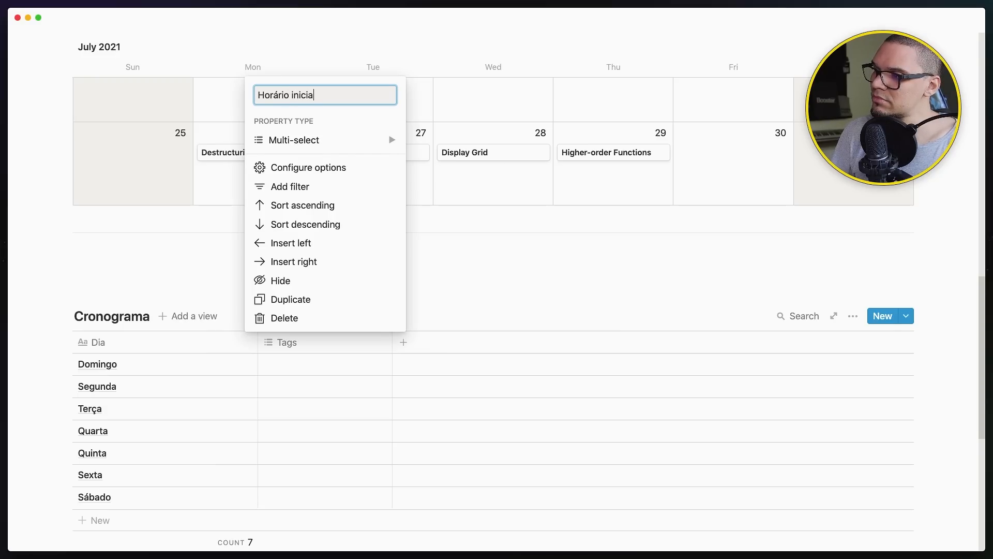
mouse_move(370, 141)
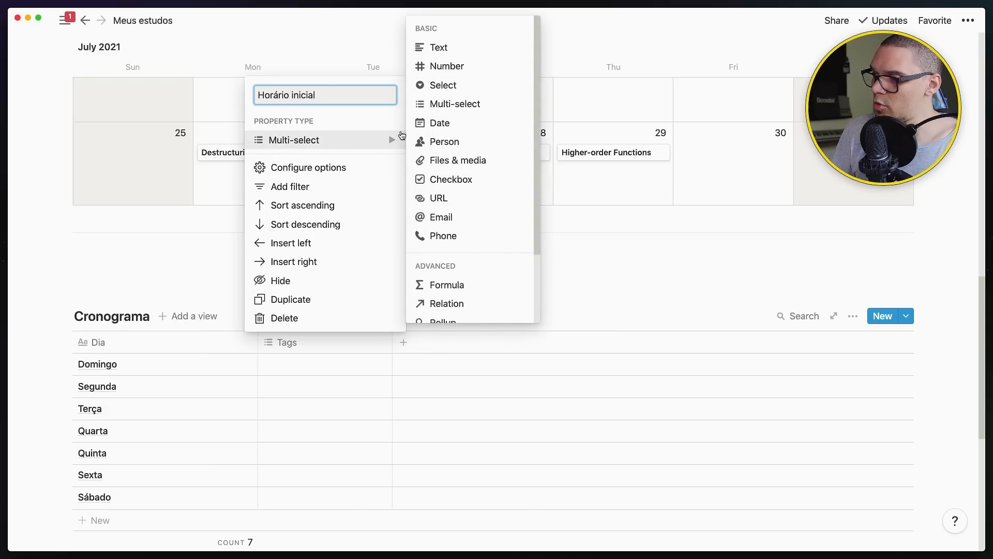
click(439, 47)
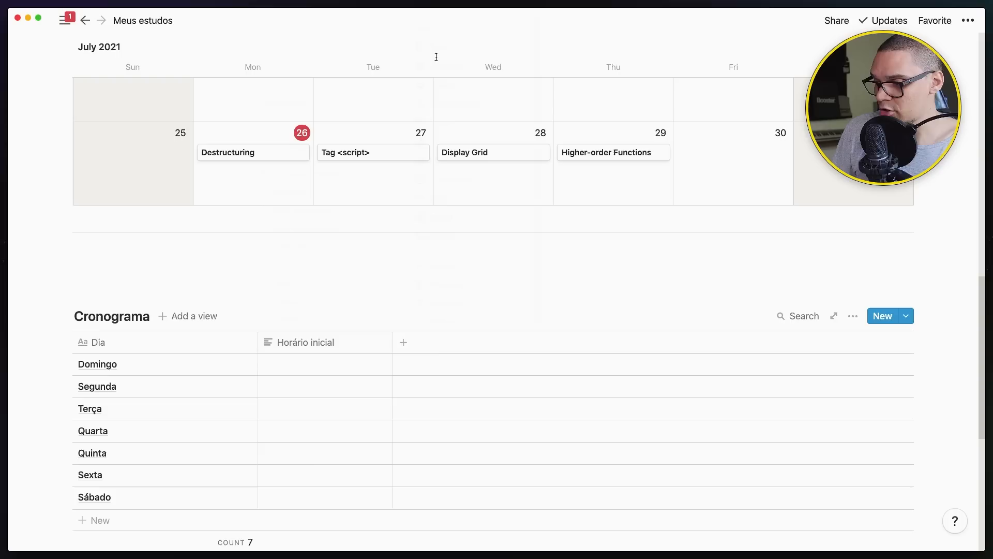
Step: Add a text column named Horário final after Horário inicial
click(408, 342)
text(Hor)
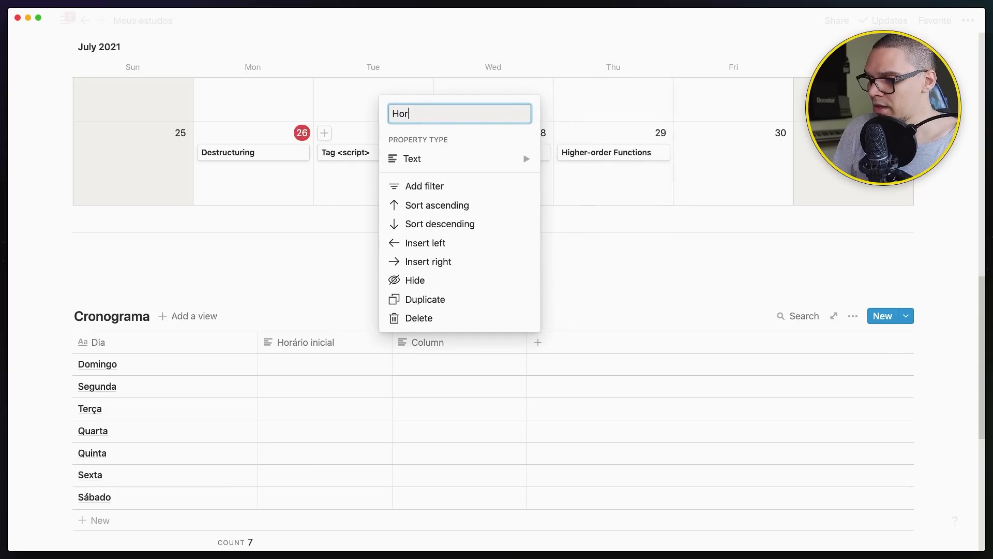
text(ário final)
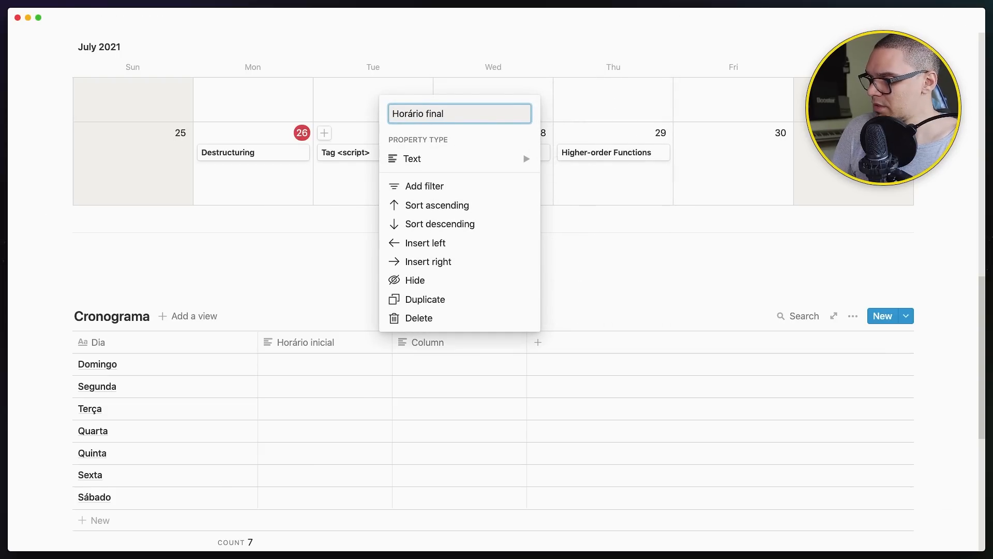
click(576, 247)
scroll(435, 242, down, 3)
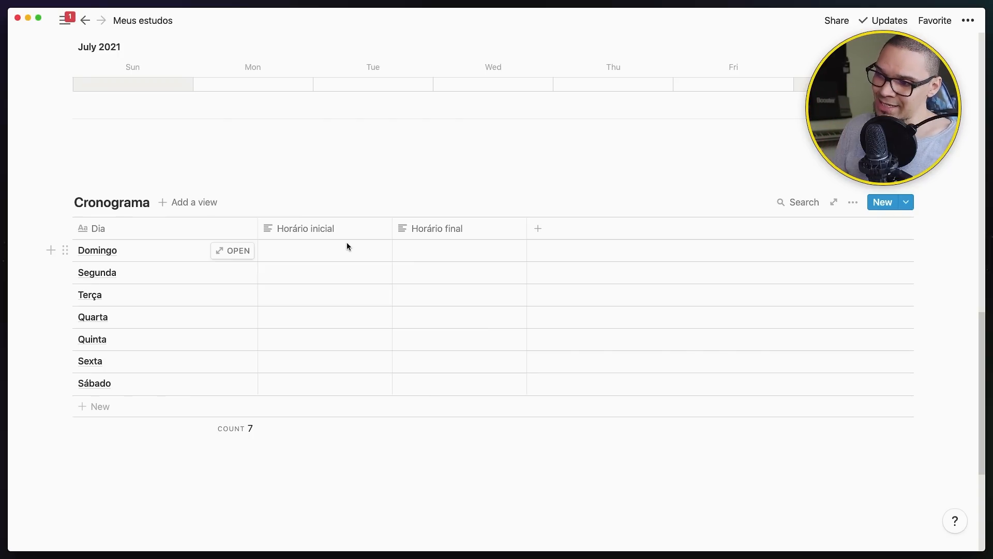
Step: Set Domingo's Horário inicial to 13h and Horário final to 21h in the Cronograma table
click(305, 250)
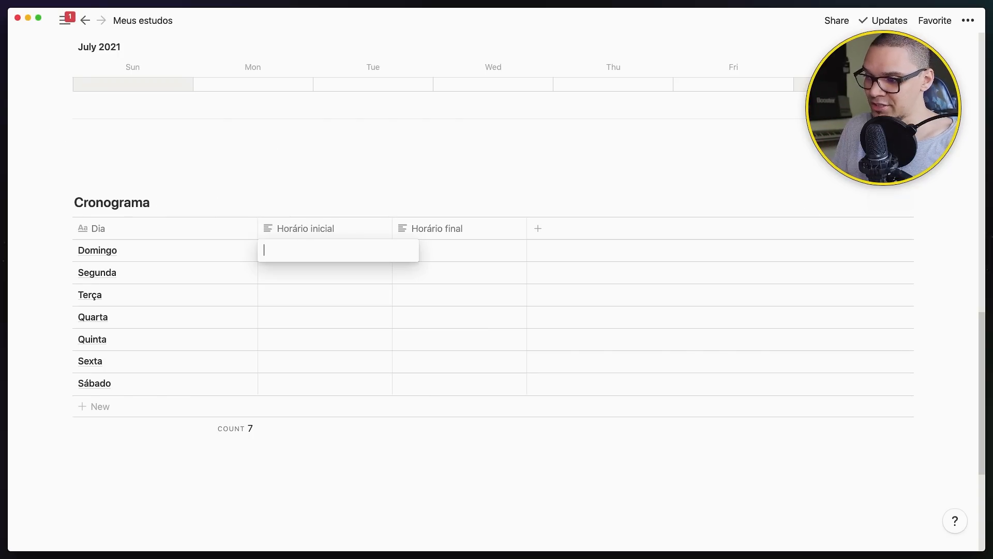
text(13h)
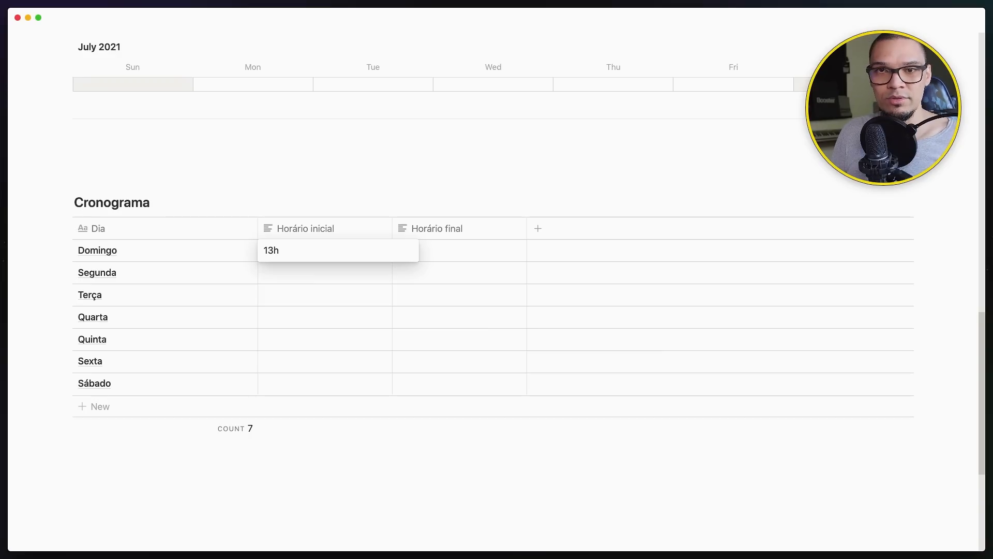
key(Escape)
click(454, 249)
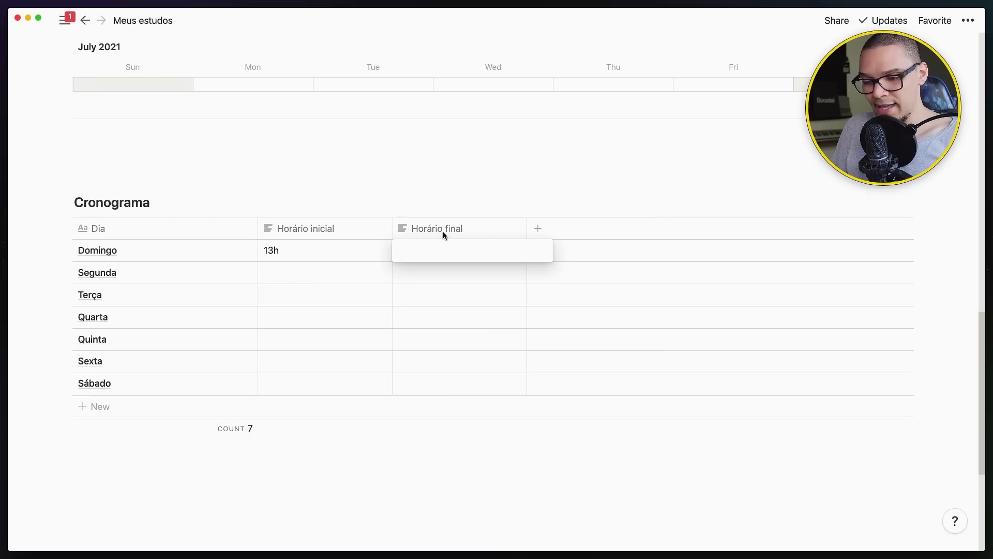
text(21h)
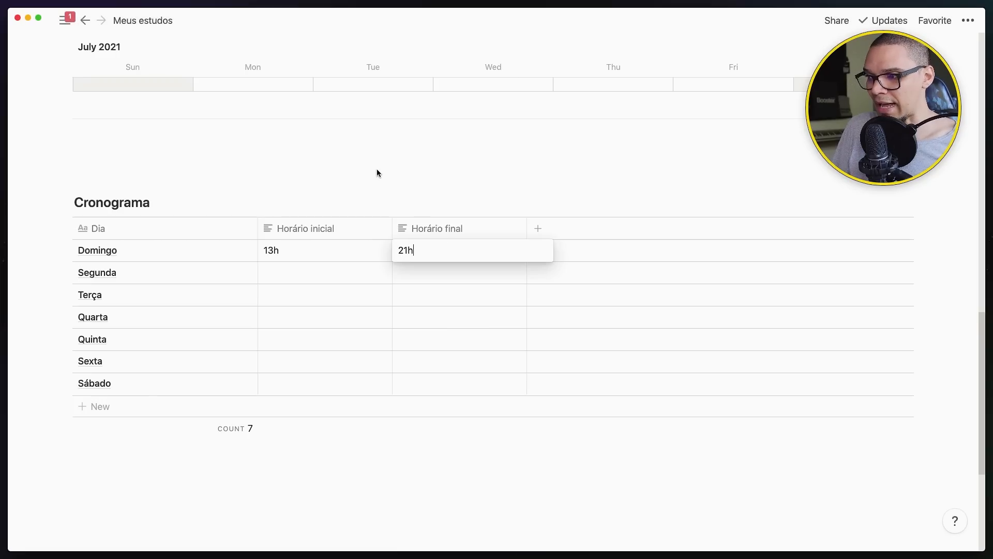
key(Escape)
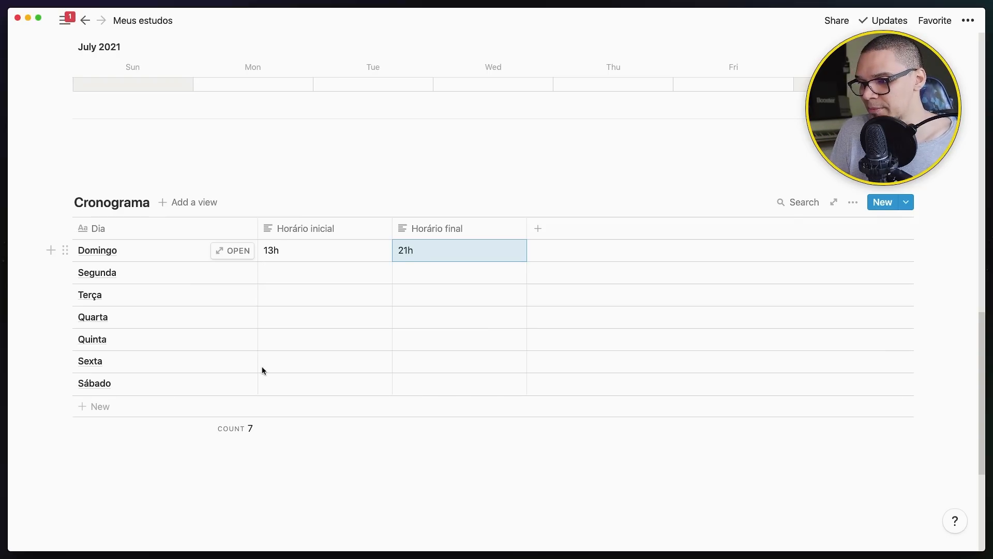
Step: Enter Descansar as Sábado's Horário inicial in the Cronograma table
click(286, 383)
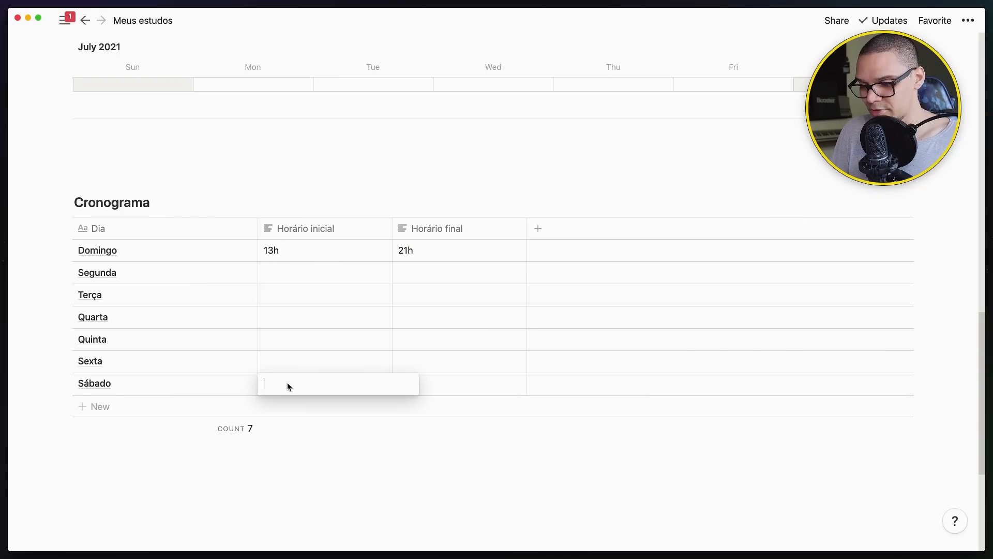
text(Descansar)
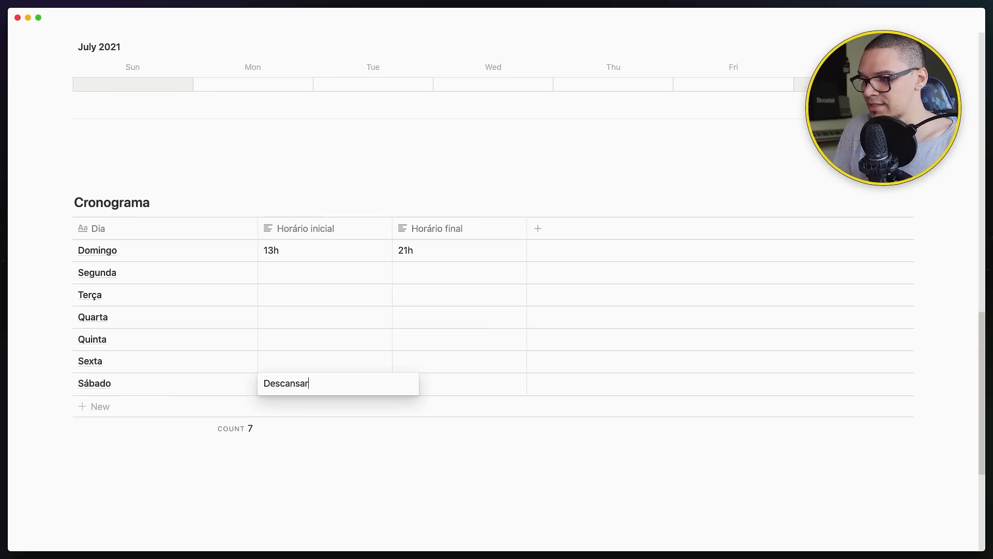
key(Return)
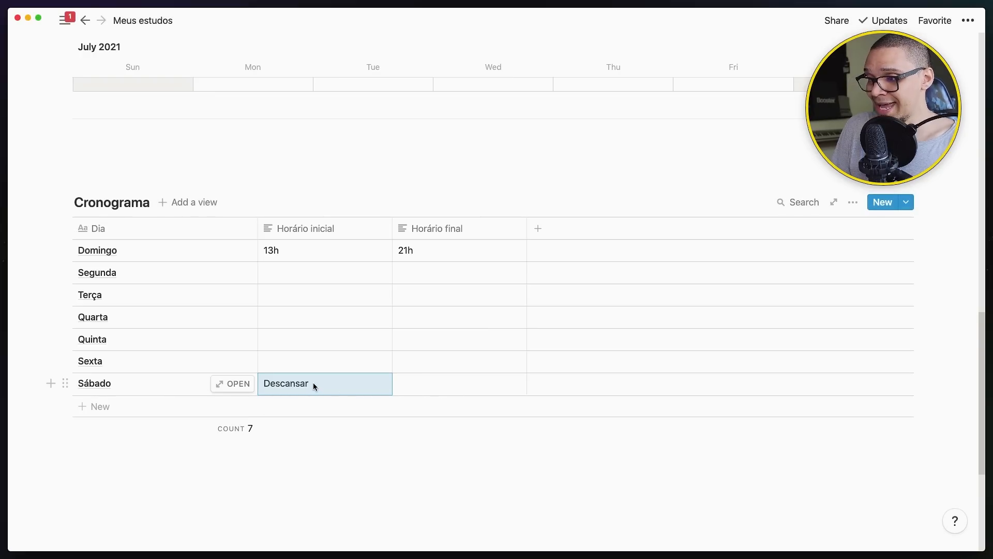
Step: Append "- 7h" to Sábado's Horário inicial and enter "19h - 22h (Dar" as its Horário final
key(Return)
text(- 7h)
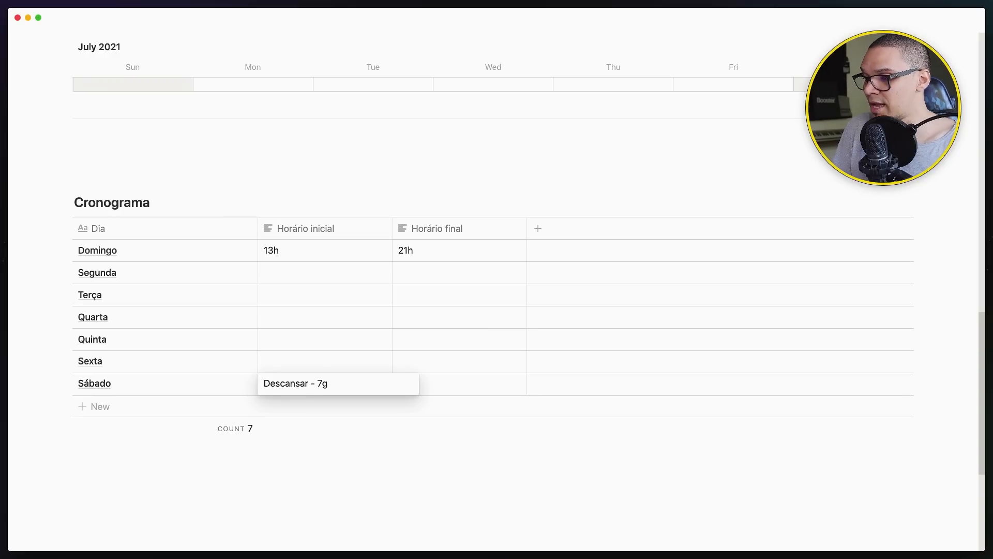
click(443, 385)
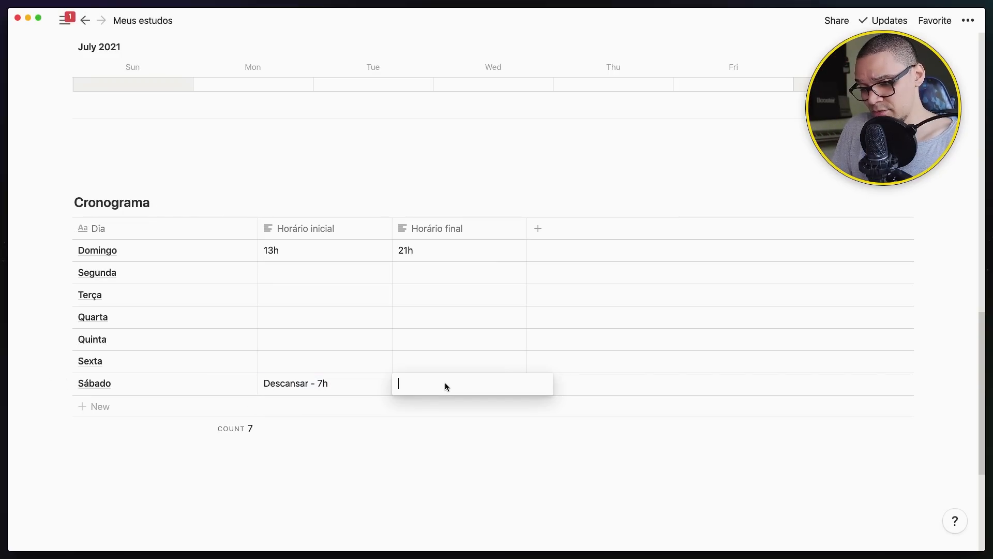
text(19)
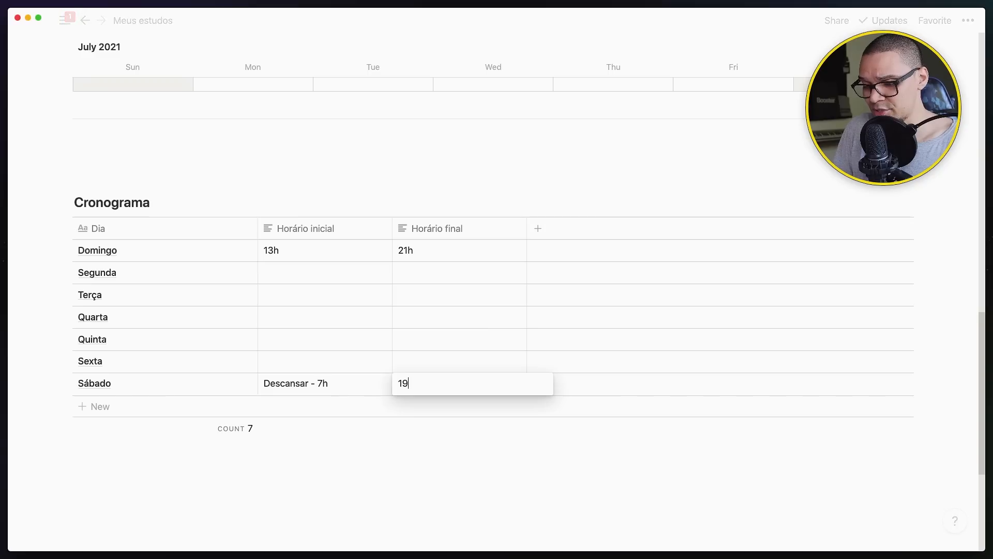
text(h - 22h (Dar)
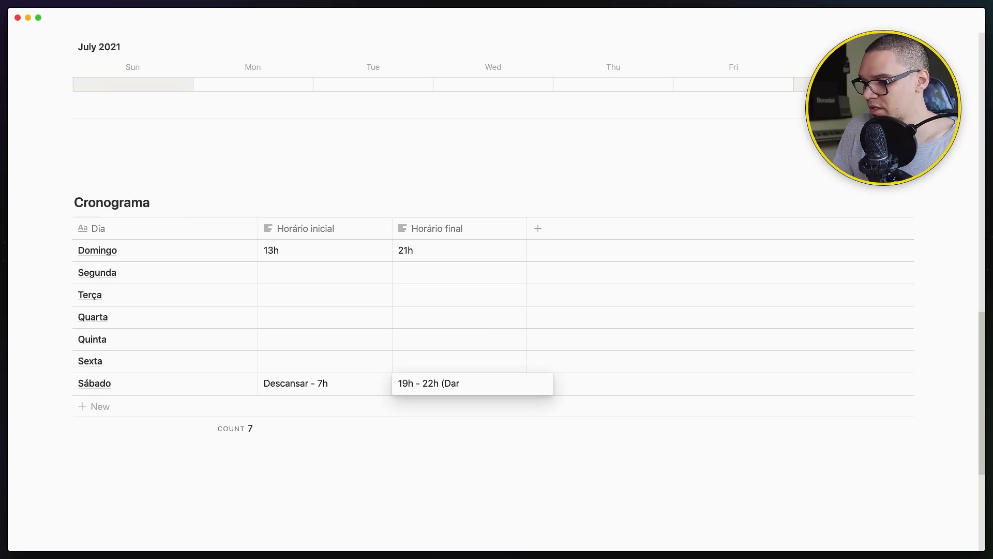
Step: Clear Sábado's Horário final and trim its Horário inicial back to Descansar
key(super+BackSpace)
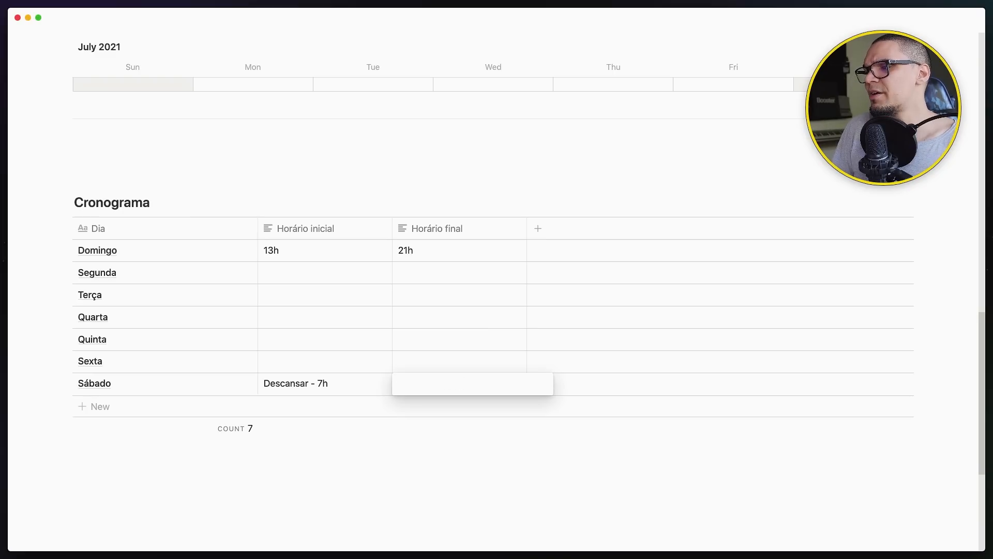
key(Escape)
click(346, 383)
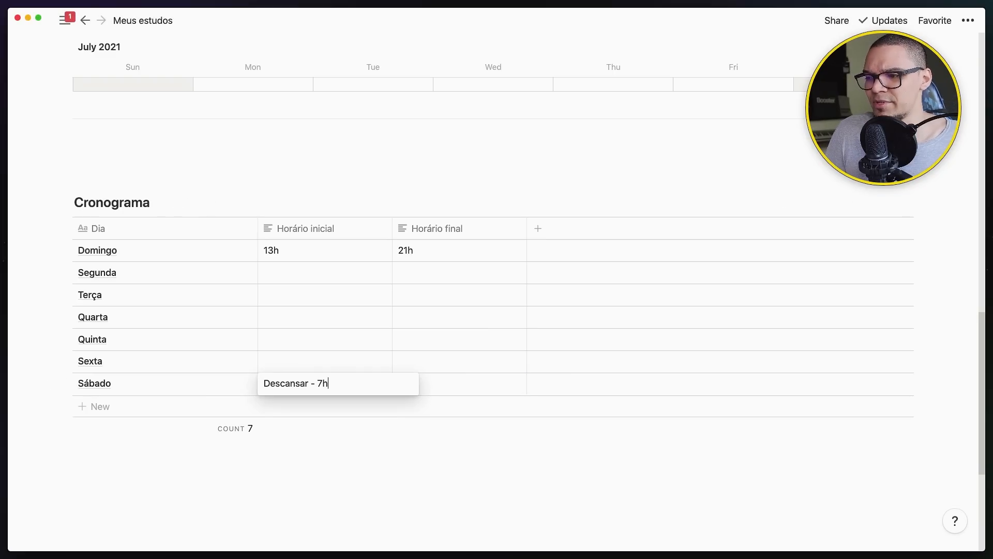
key(BackSpace)
key(BackSpace)
key(BackSpace)
key(BackSpace)
key(Escape)
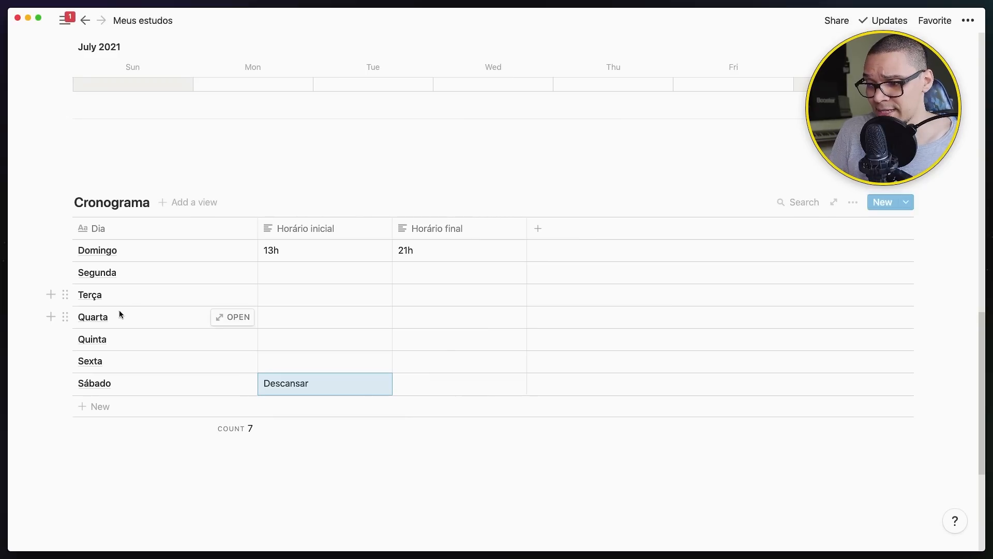
Step: Set Segunda's Horário inicial to 4h and Horário final to 8h
click(290, 279)
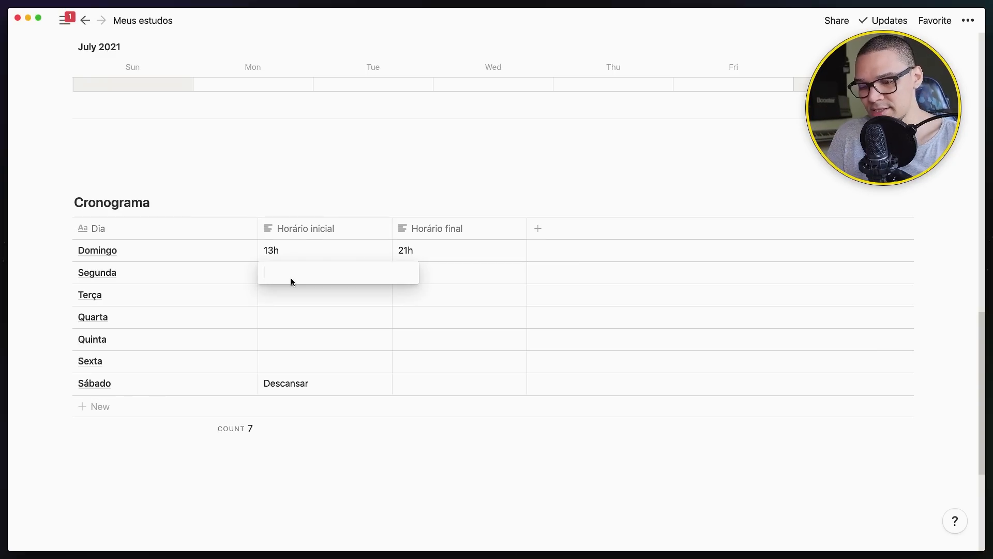
text(4h)
key(Return)
click(451, 271)
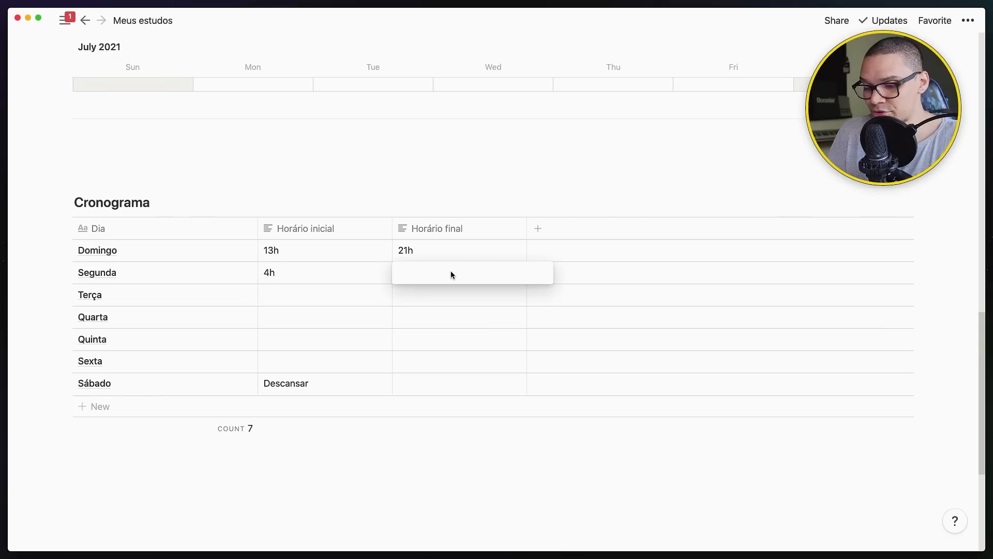
text(8h)
key(Return)
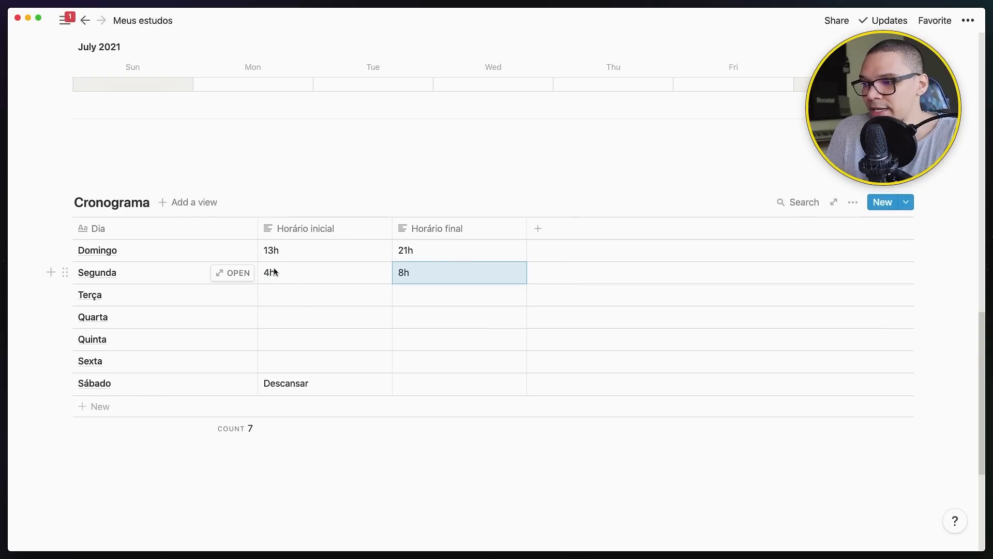
mouse_move(280, 259)
mouse_down()
mouse_move(252, 271)
mouse_move(426, 293)
mouse_move(327, 259)
mouse_move(247, 263)
mouse_move(263, 287)
mouse_move(372, 250)
mouse_move(287, 254)
mouse_up()
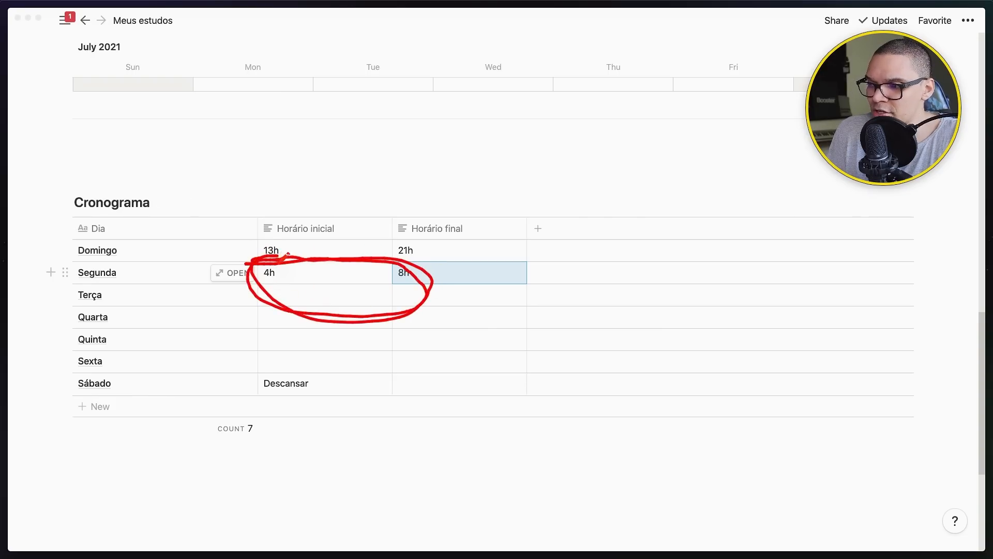
key(Escape)
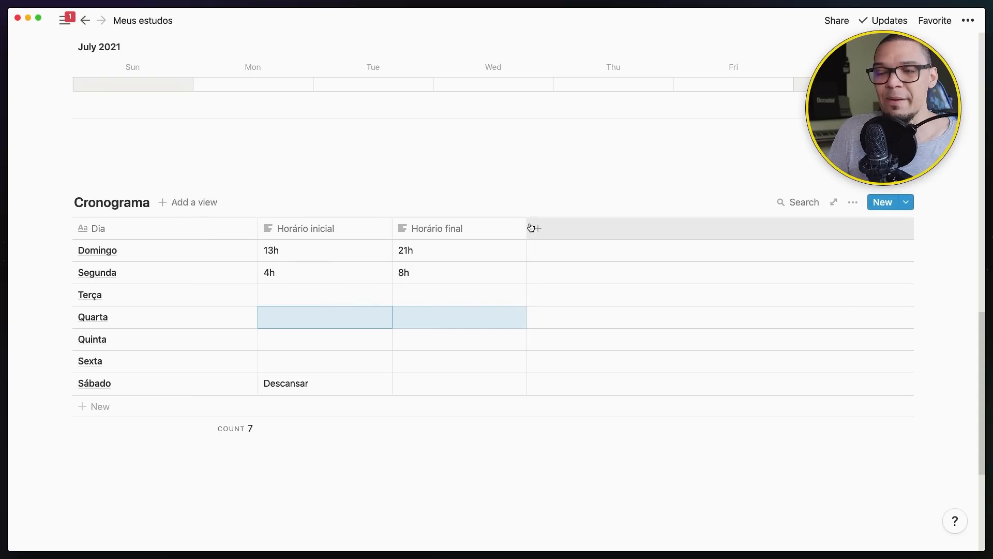
Step: Rename the Horário inicial column as "M - Horário inicial"
click(351, 231)
click(336, 262)
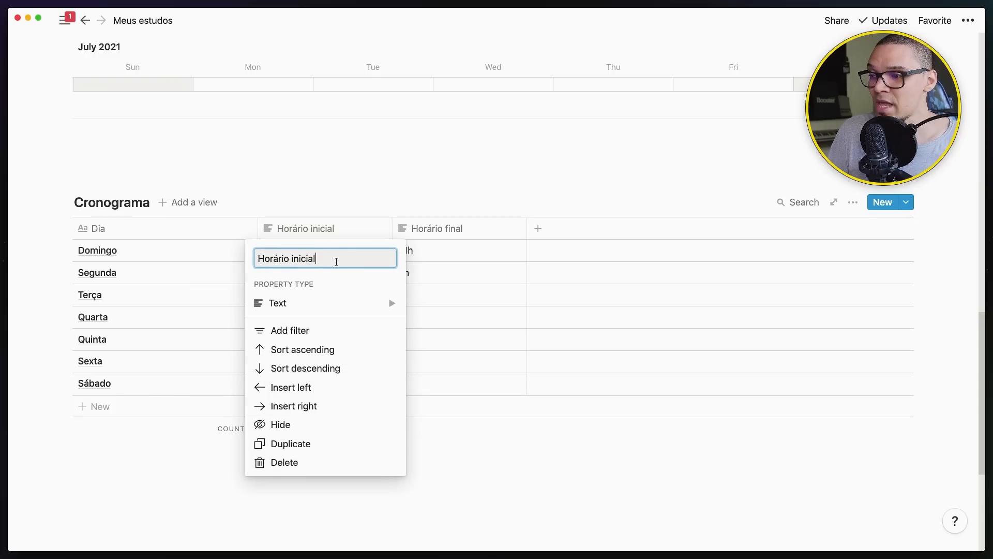
key(super+Left)
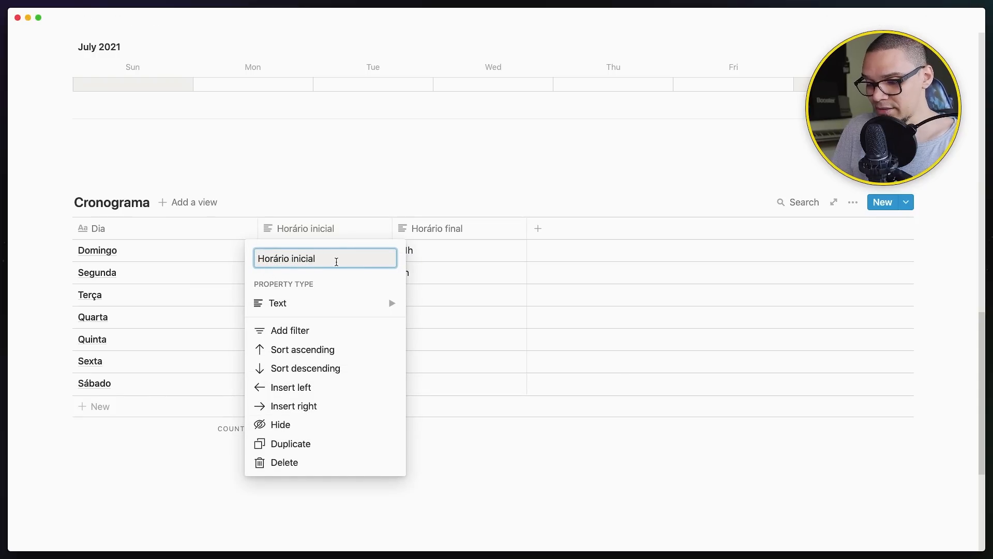
text(M -)
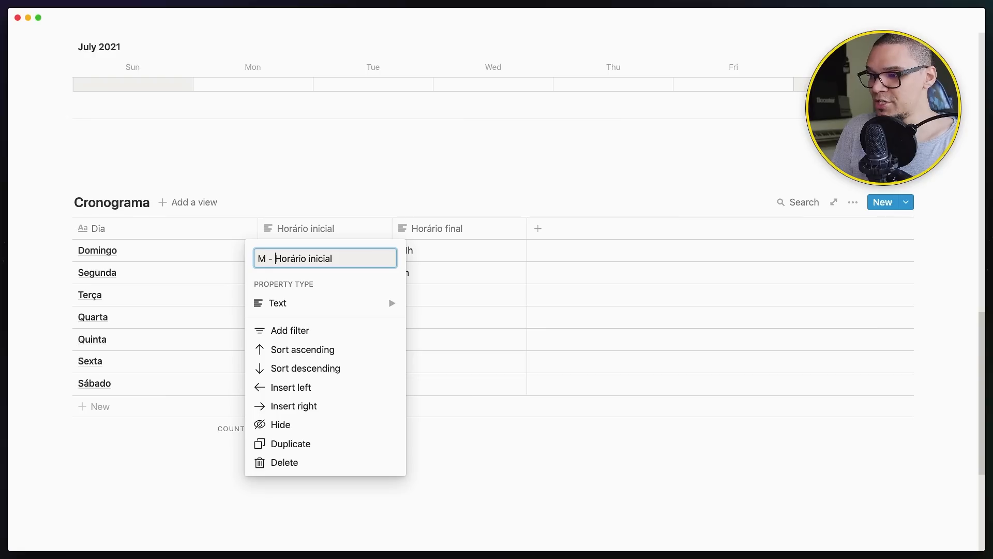
click(423, 232)
Step: Rename the Horário final column as "M - Horário final"
click(424, 228)
click(394, 257)
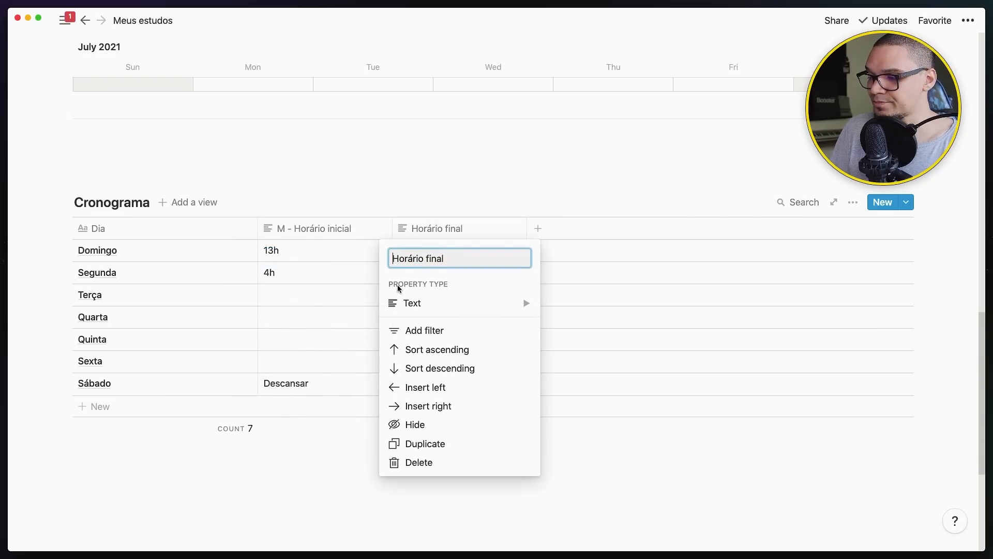
text(M -)
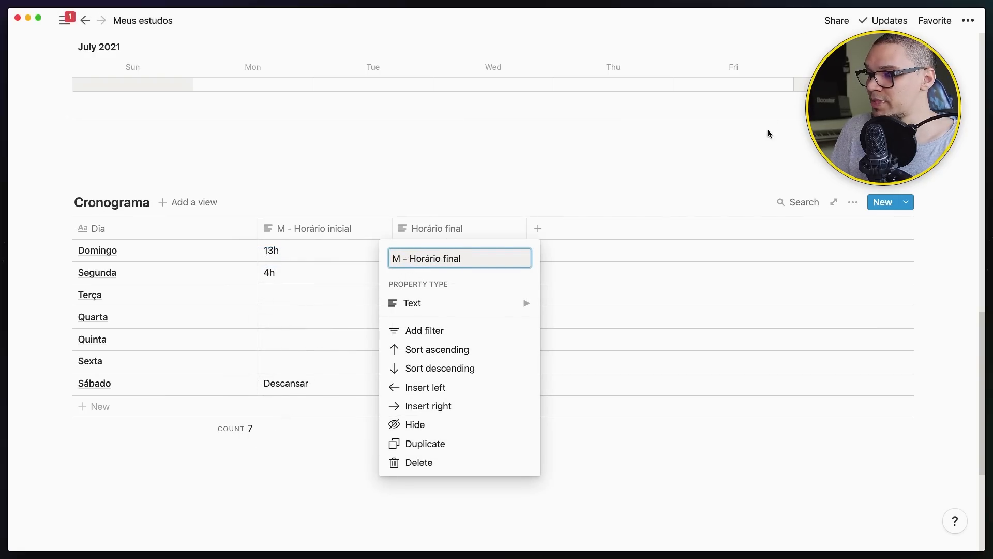
click(538, 228)
Step: Add a text column named "T - Horário Inicial" after M - Horário final
click(538, 228)
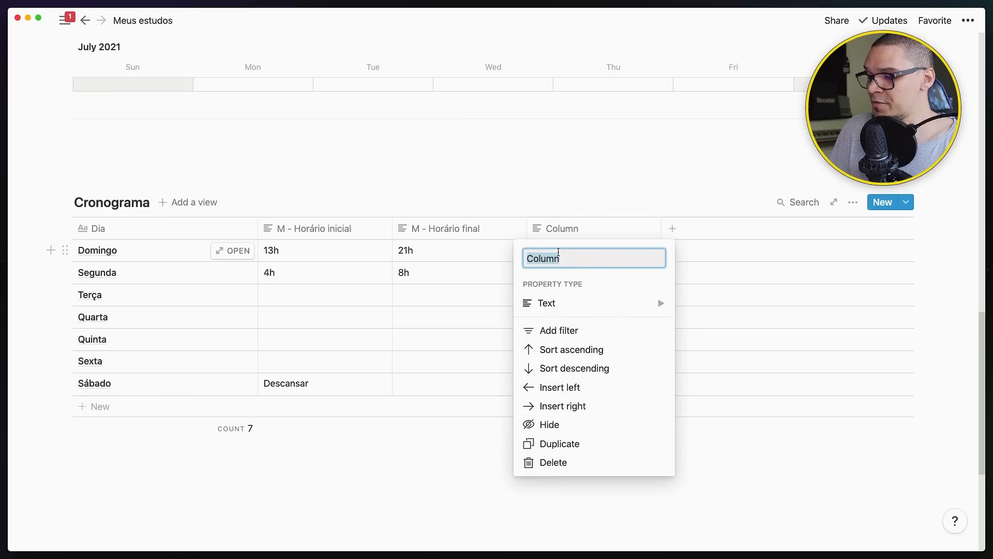
text(T -)
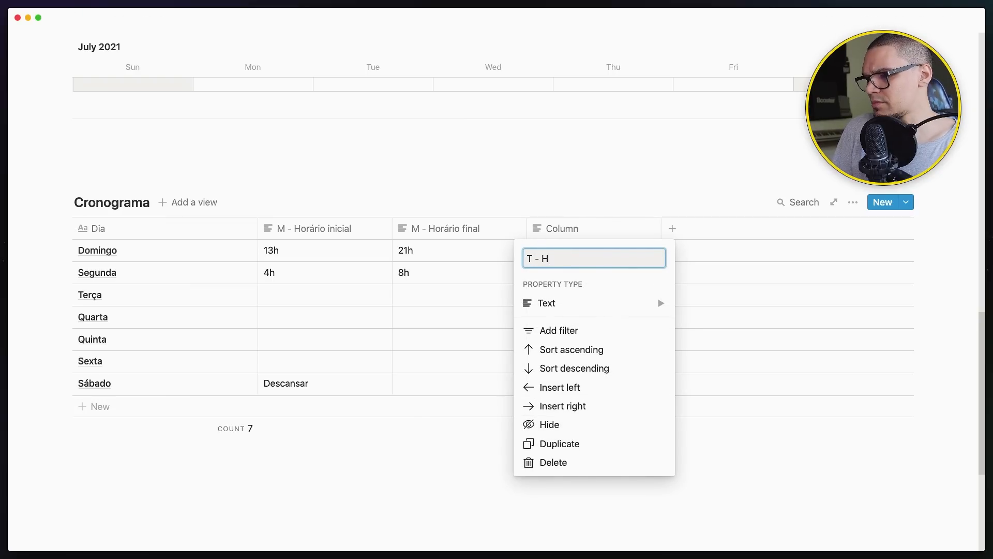
text( Horário I)
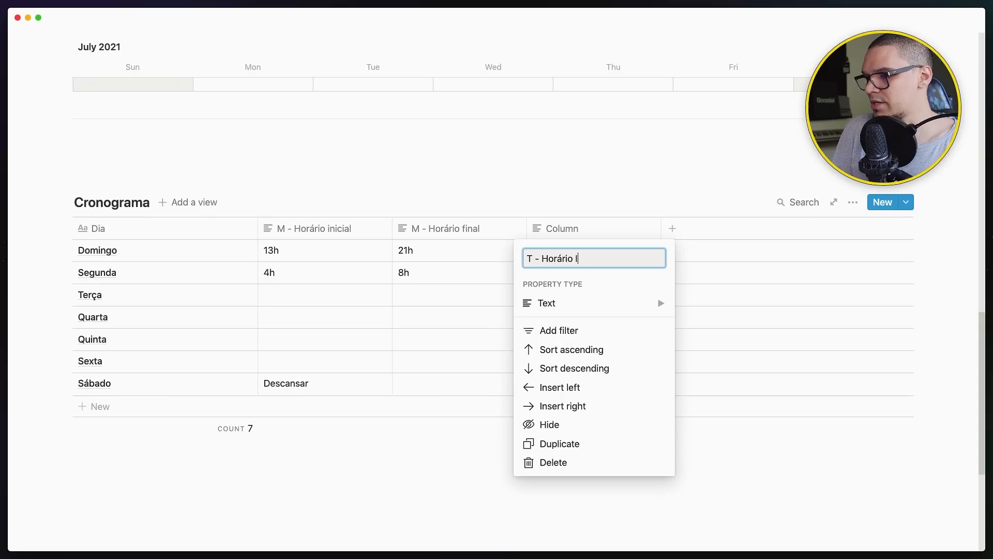
text(nicial)
key(Return)
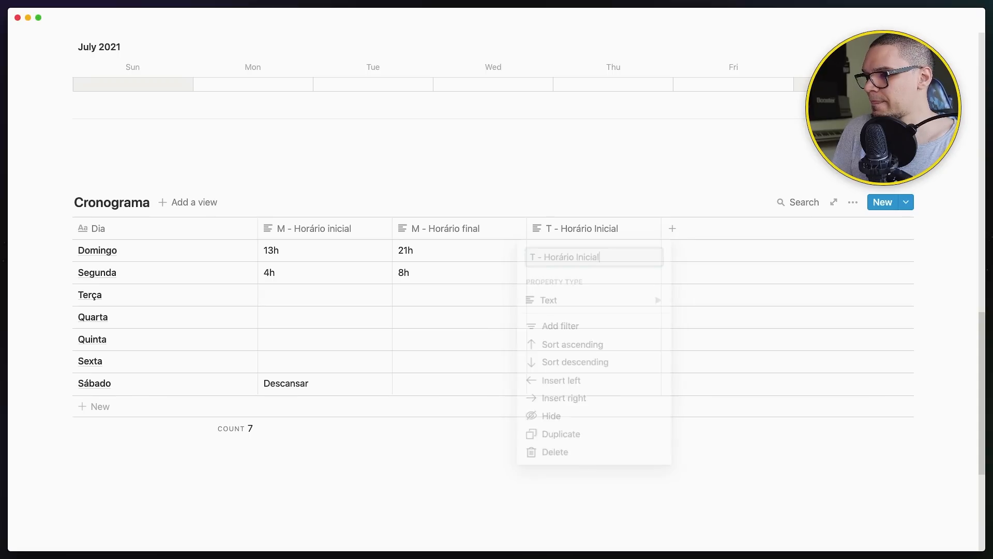
Step: Add a text column named "T - Horário Final" at the end of the Cronograma table
click(674, 230)
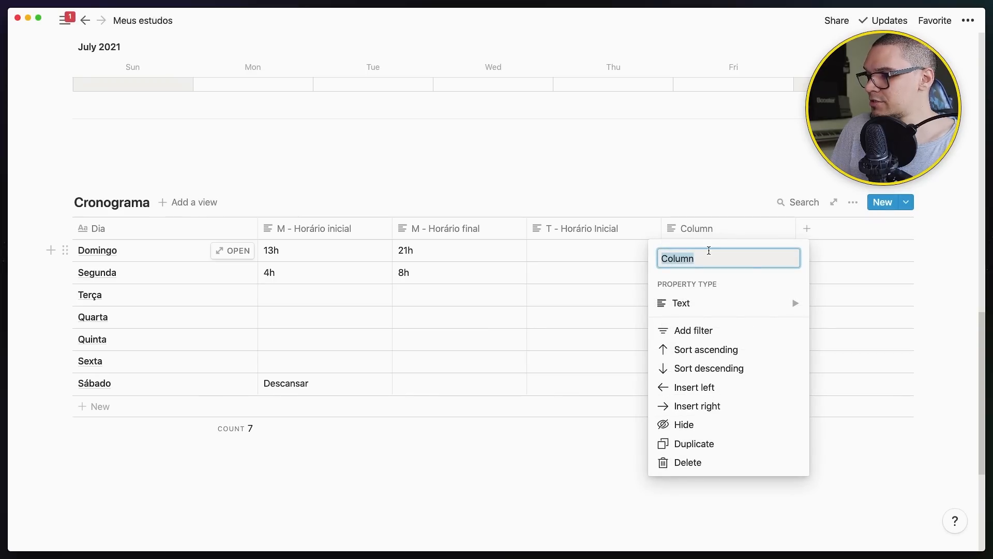
text(T - Horário )
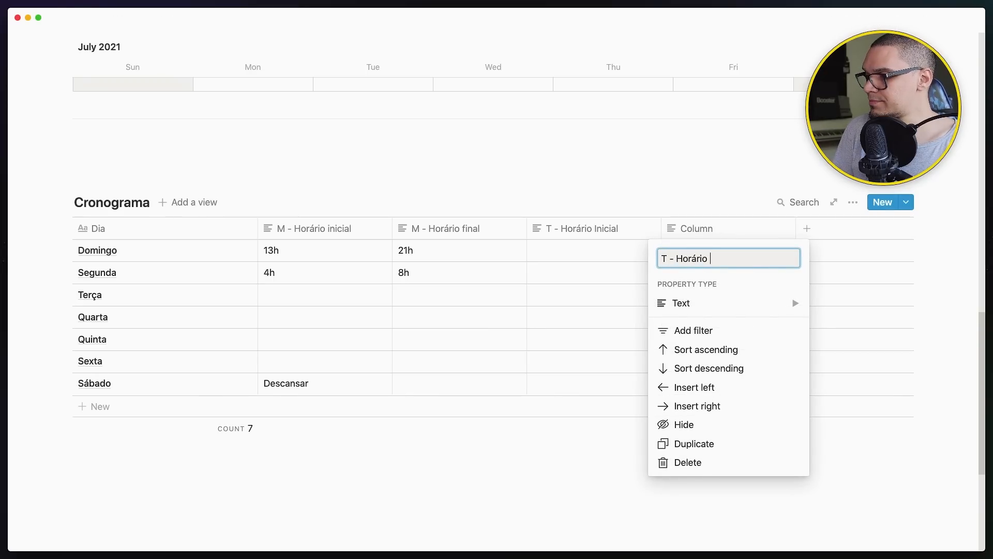
text(Final)
key(Return)
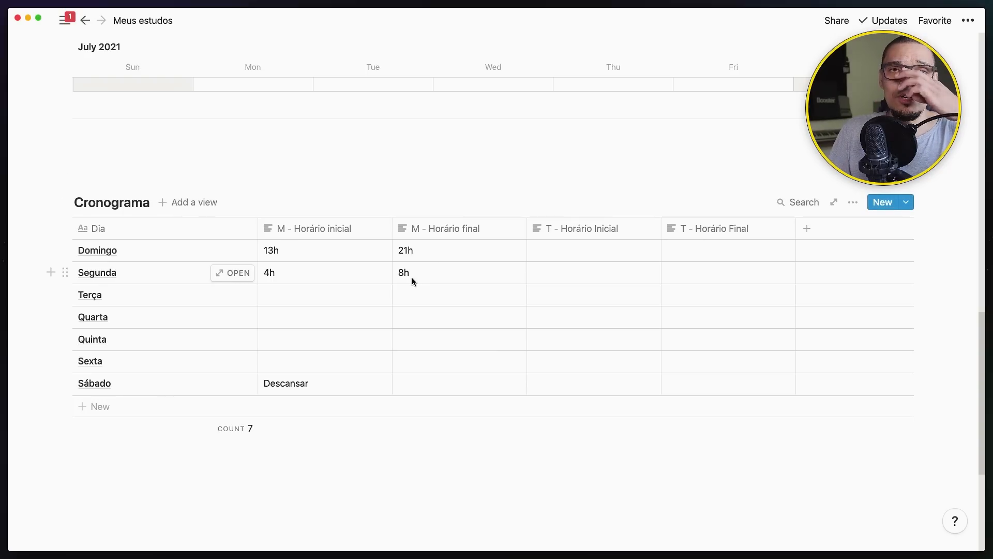
Step: Fill in Segunda's afternoon times with 12h as T - Horário Inicial and 16h as T - Horário Final
click(557, 276)
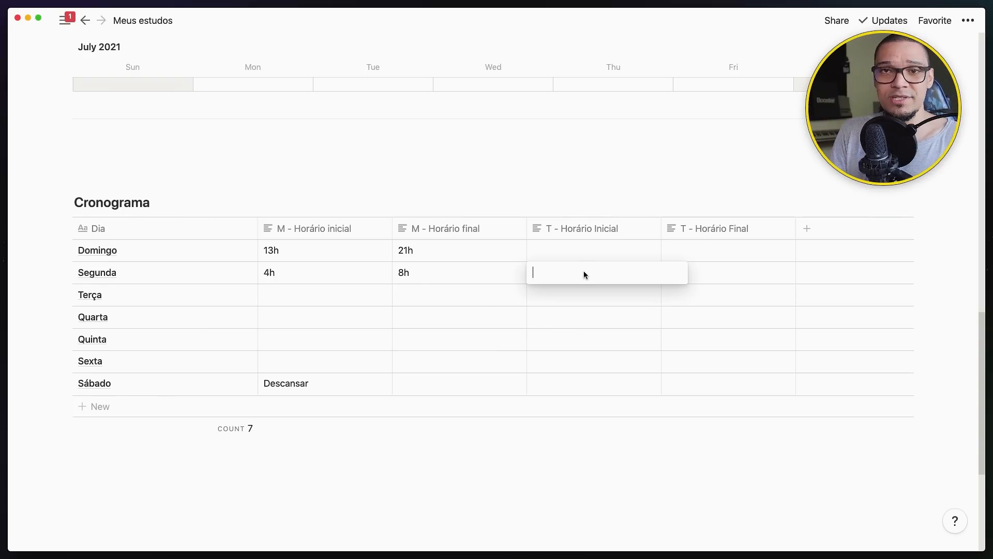
text(12h)
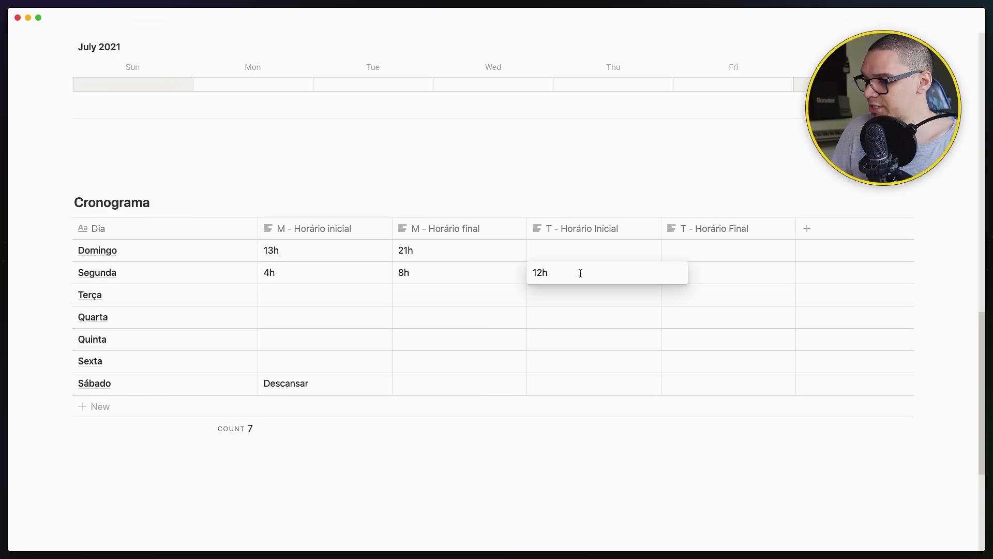
key(Escape)
click(714, 269)
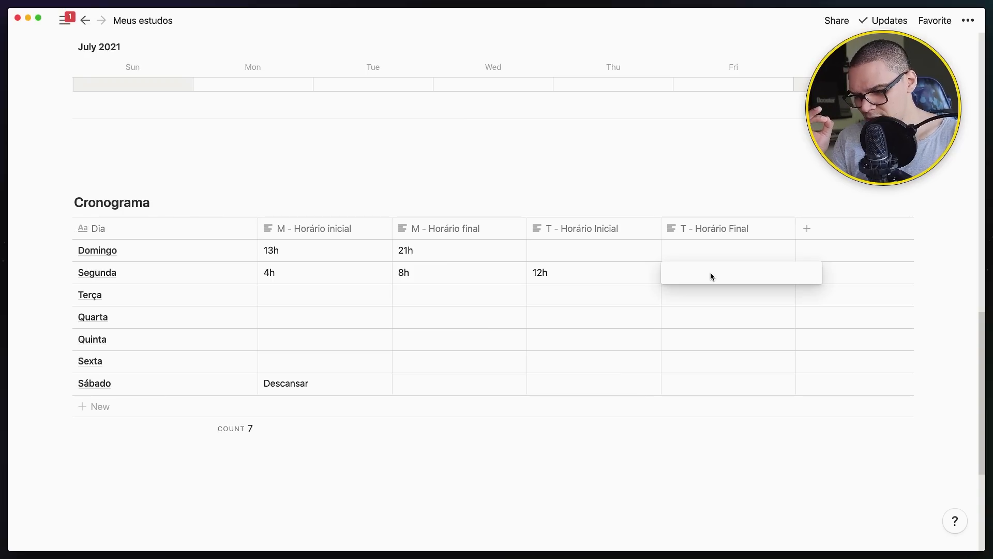
text(16h)
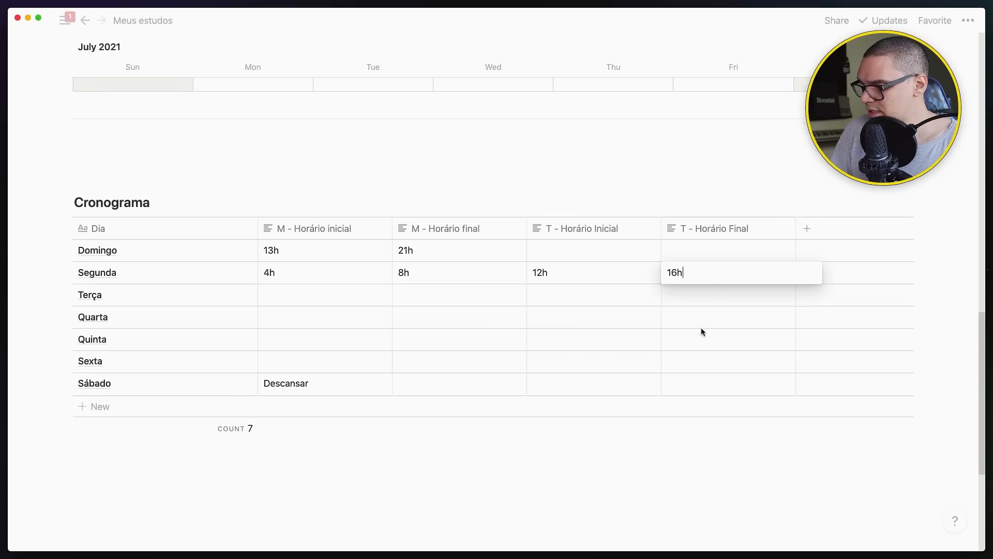
key(Escape)
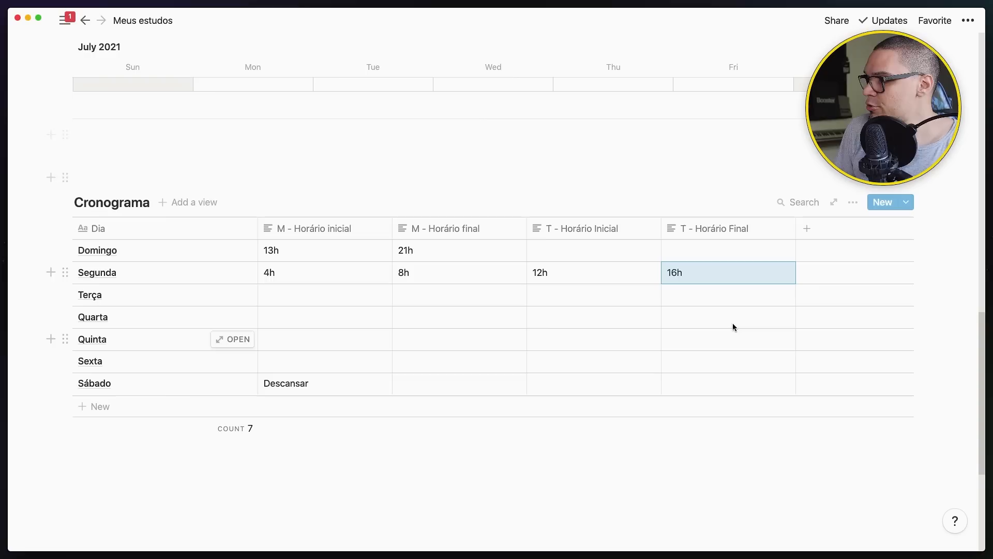
Step: Add a text column named "N - Inicial / final" at the end of the Cronograma table
click(806, 233)
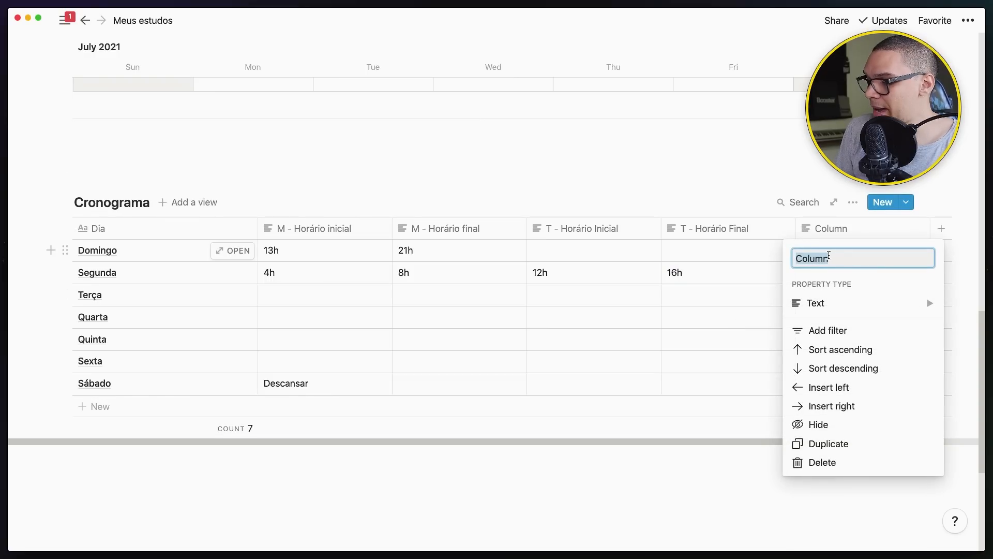
text(N )
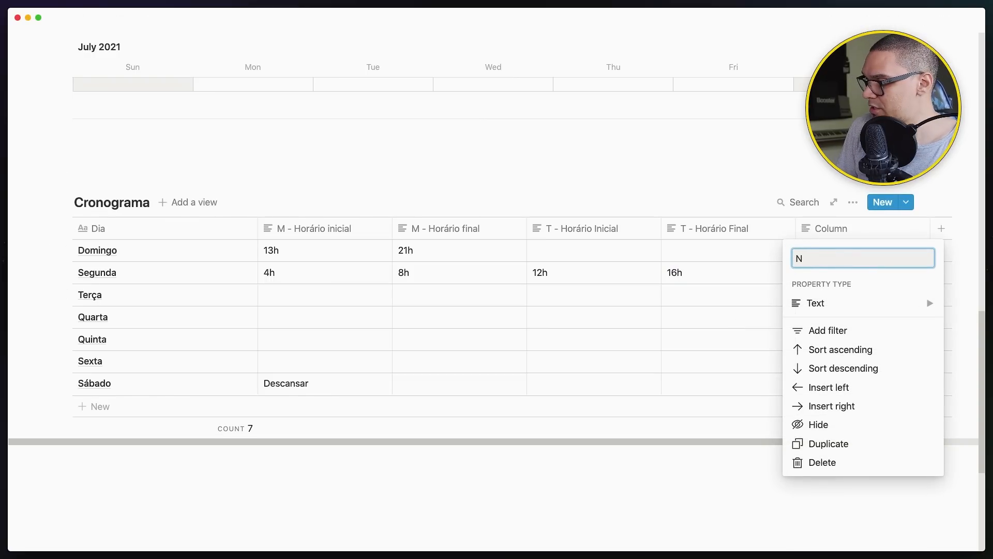
text(- In)
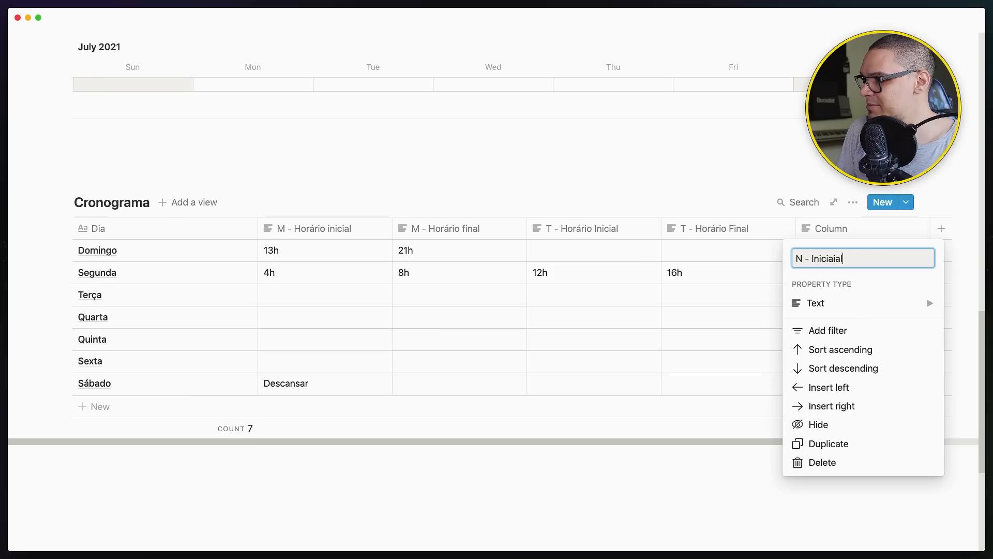
text(iciail )
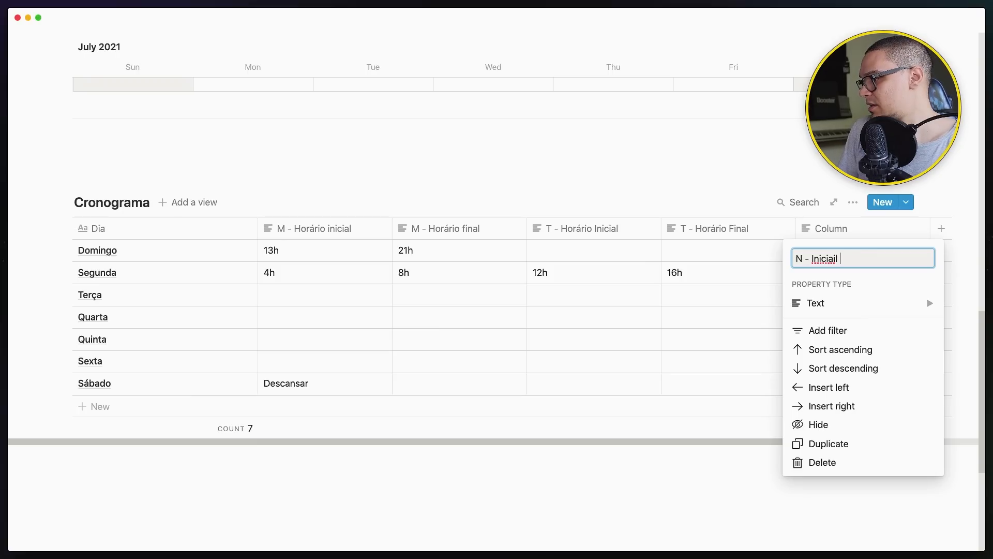
text(/ final)
key(Return)
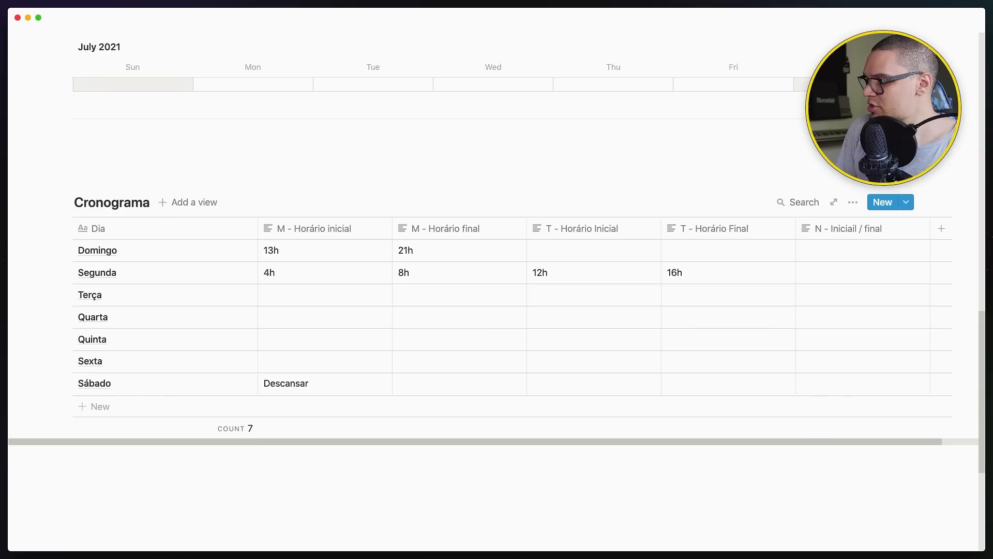
click(840, 234)
click(837, 258)
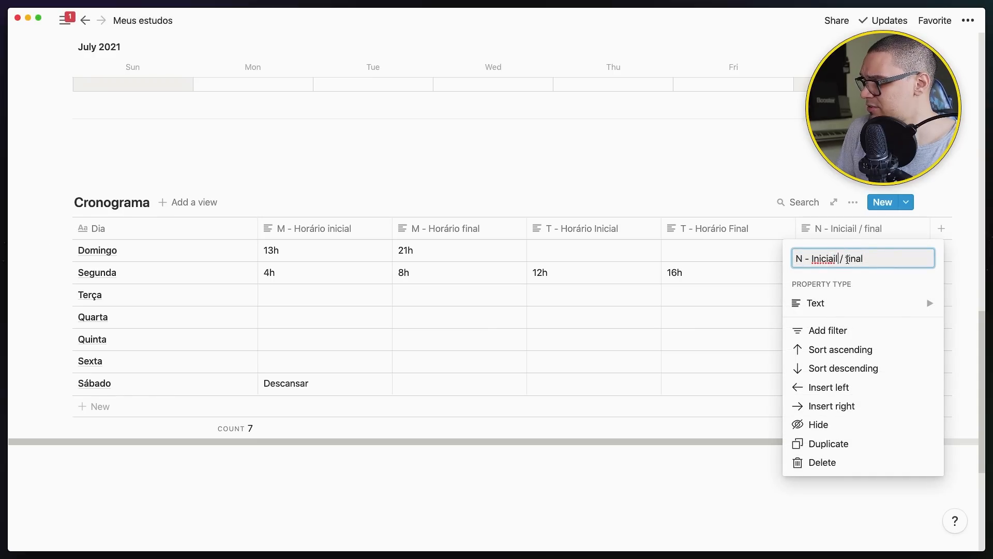
key(BackSpace)
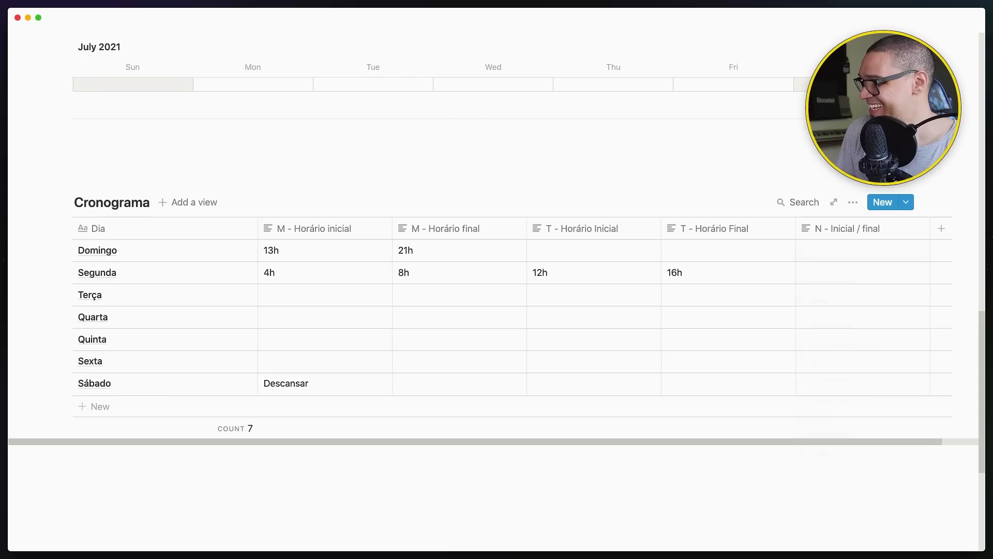
key(Return)
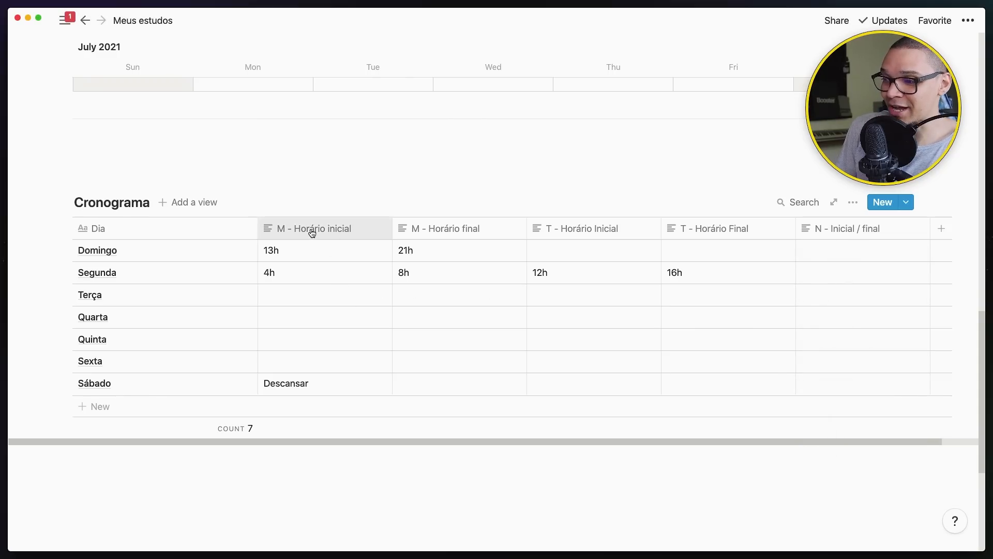
Step: Rename the M - Horário inicial column as "Manhã"
click(332, 228)
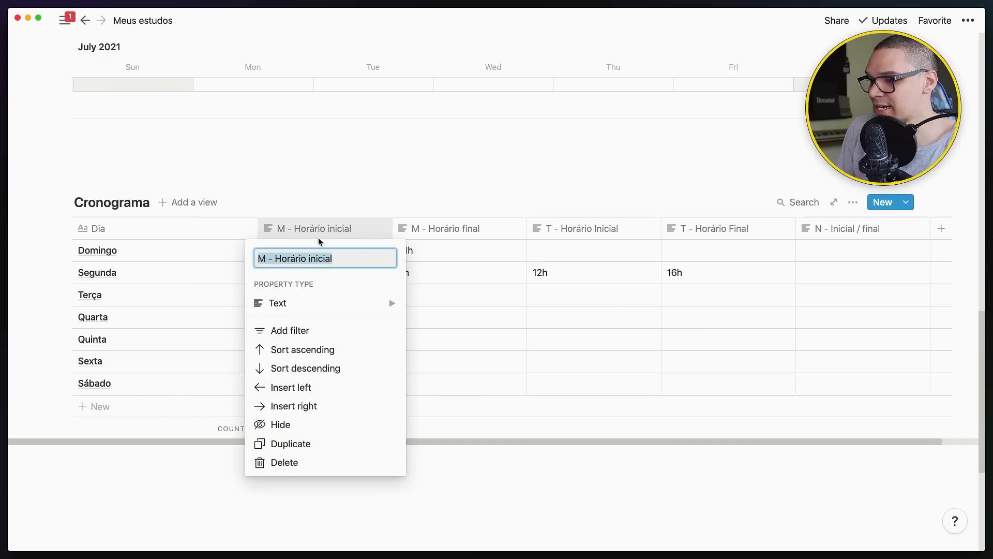
click(315, 258)
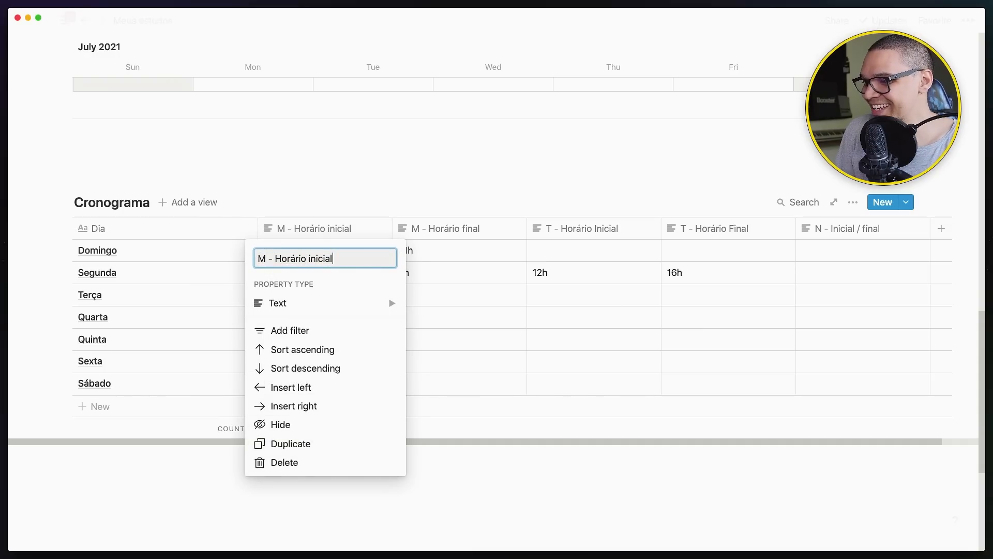
key(BackSpace)
key(BackSpace)
key(BackSpace)
key(BackSpace)
key(BackSpace)
key(BackSpace)
key(BackSpace)
key(BackSpace)
key(BackSpace)
key(BackSpace)
key(BackSpace)
key(BackSpace)
key(BackSpace)
key(BackSpace)
key(BackSpace)
key(BackSpace)
key(BackSpace)
key(BackSpace)
key(BackSpace)
text(Manhã)
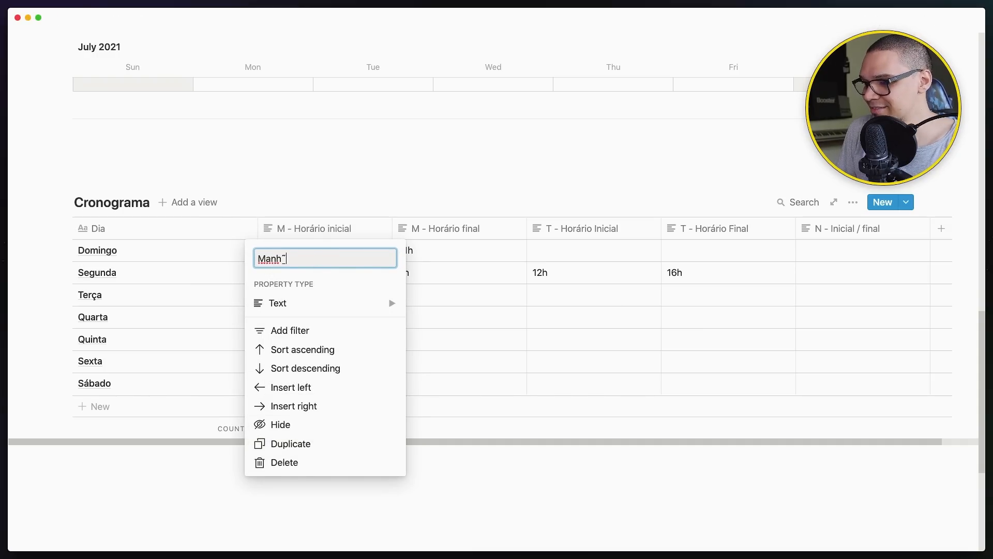
key(Return)
Step: Rename the M - Horário final column as "Tarde"
click(440, 228)
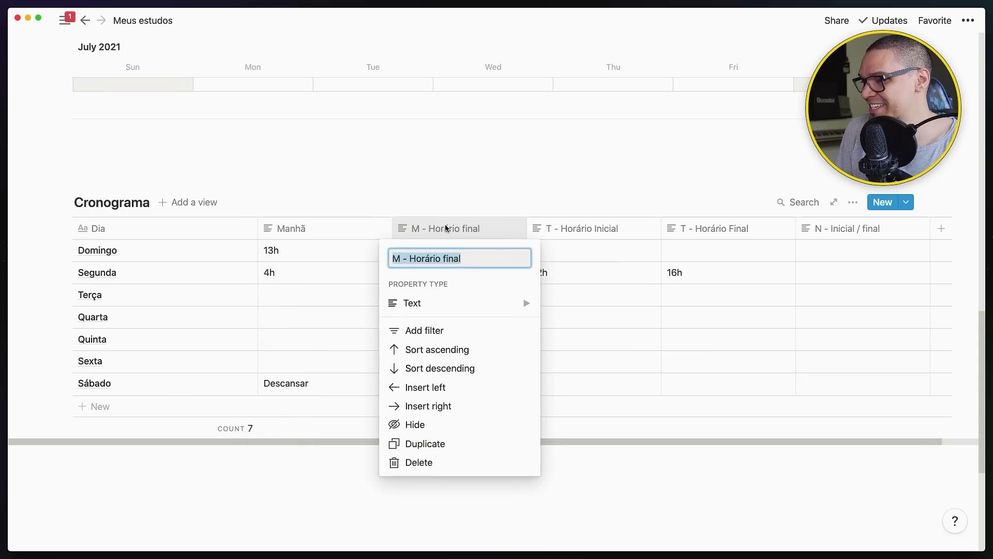
text(Tarde)
key(Return)
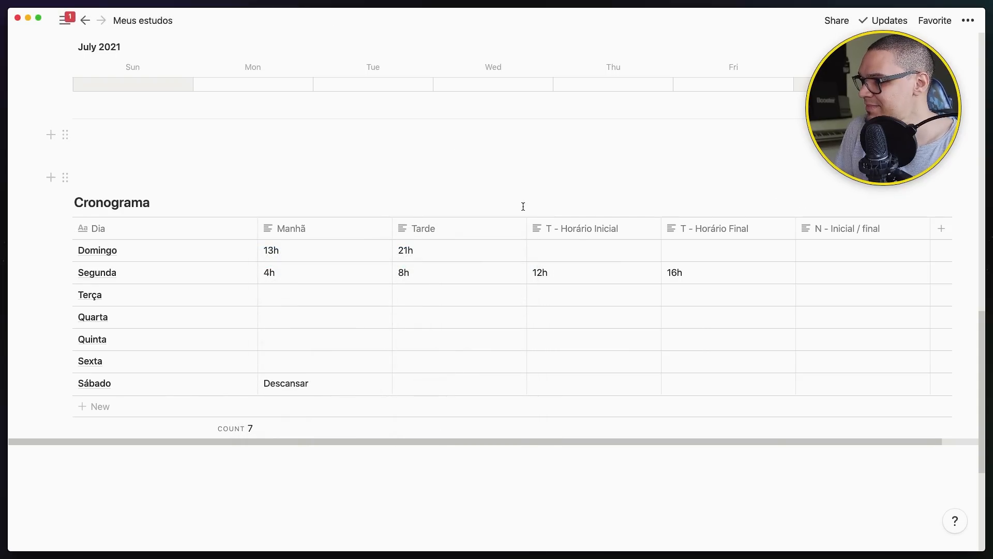
Step: Rename the T - Horário Inicial column as "Noite"
click(556, 230)
text(Notion)
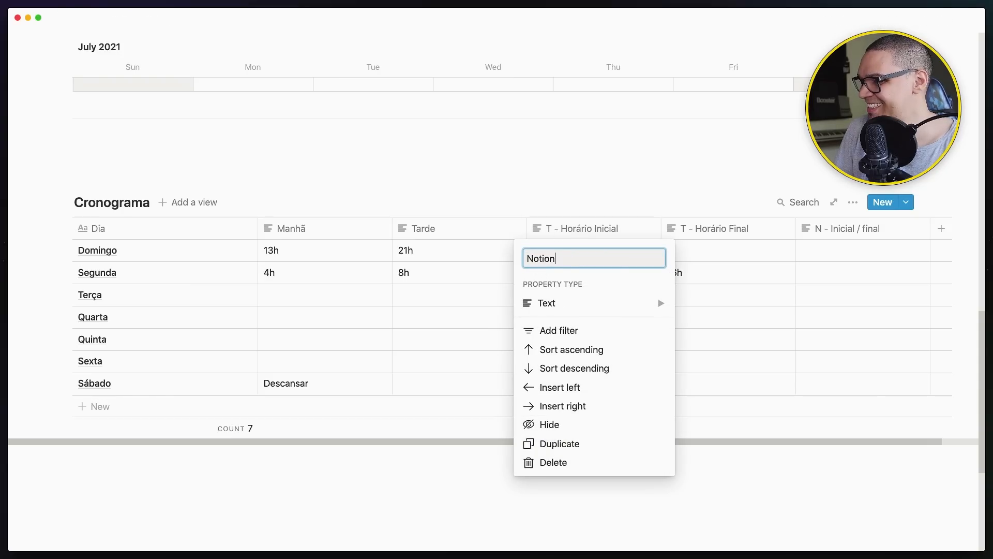
key(BackSpace)
key(BackSpace)
key(BackSpace)
key(BackSpace)
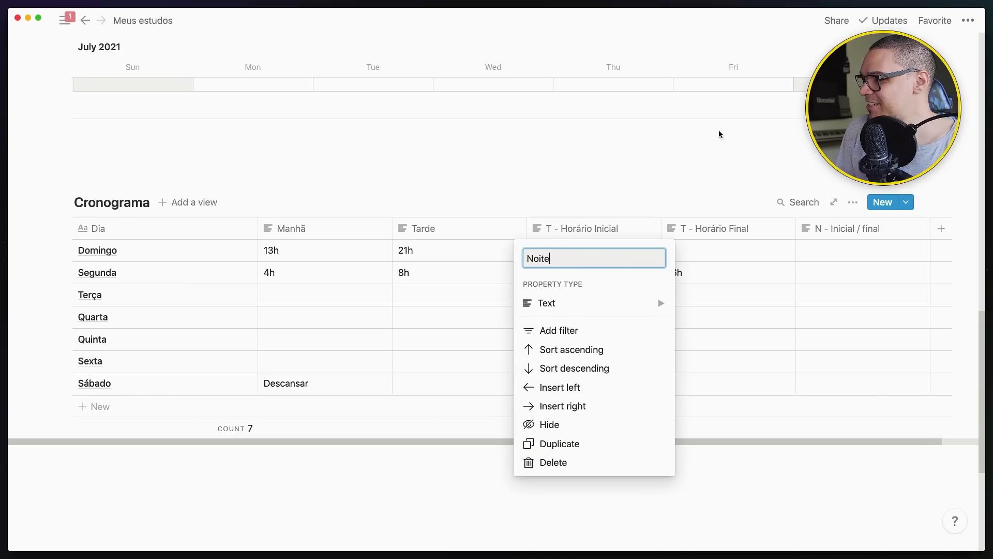
key(Return)
Step: Delete the T - Horário Final and N - Inicial / final columns from the Cronograma table
click(733, 228)
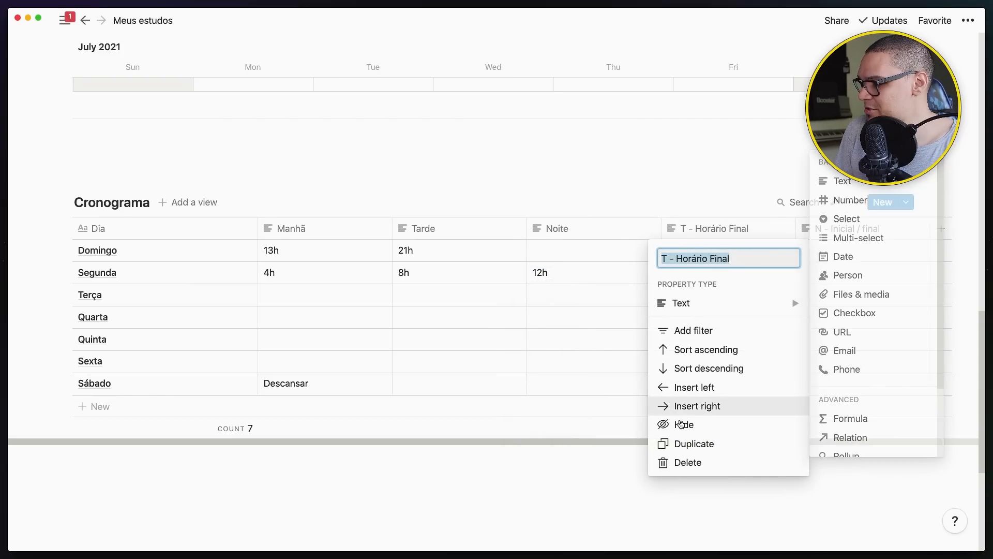
click(687, 461)
click(484, 291)
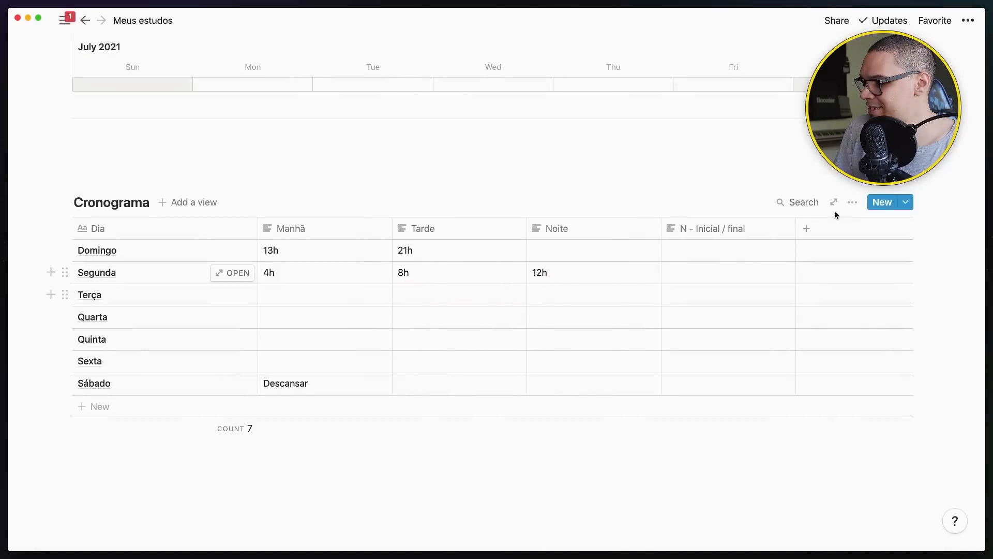
click(725, 228)
click(688, 462)
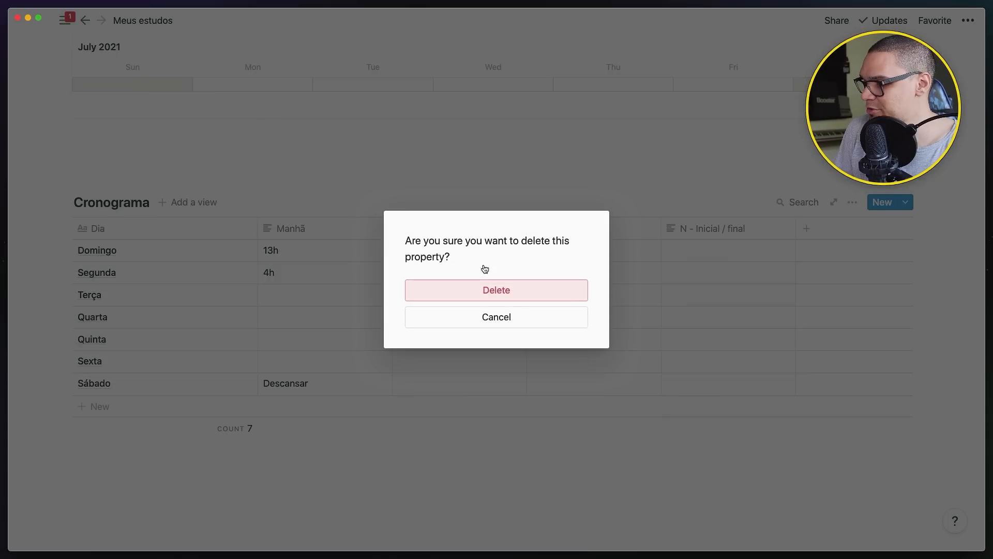
click(474, 299)
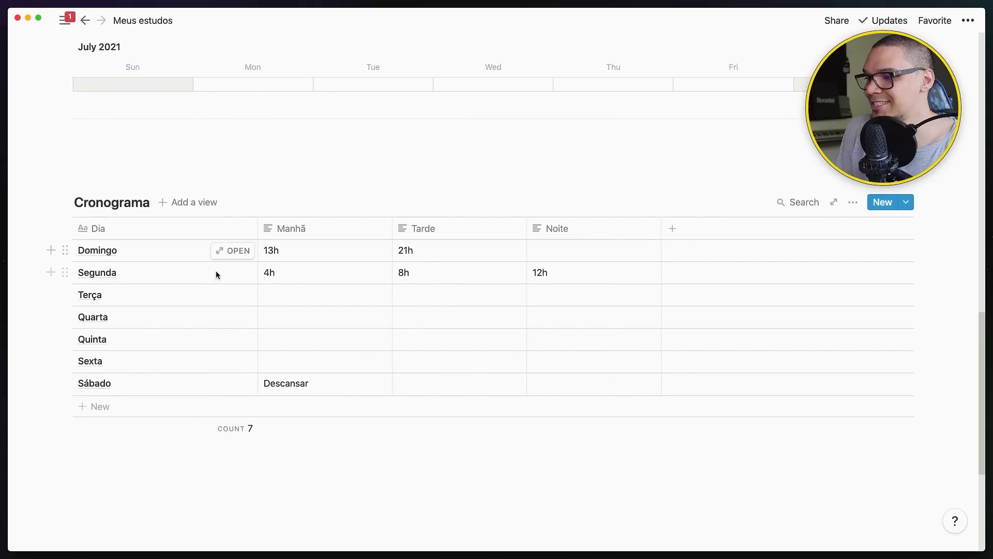
Step: Replace Domingo's Manhã entry with a dash "-"
click(274, 251)
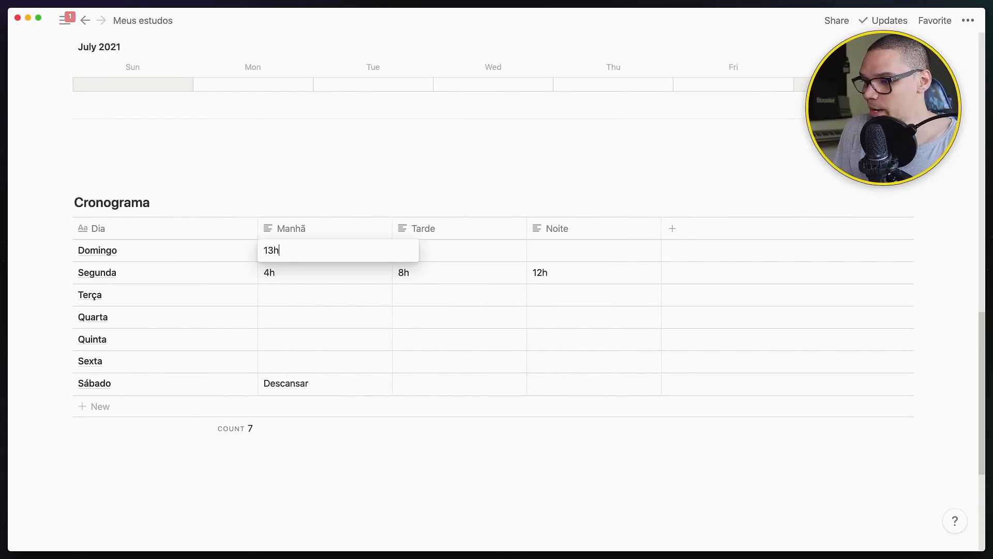
key(Escape)
click(292, 249)
key(BackSpace)
key(BackSpace)
key(BackSpace)
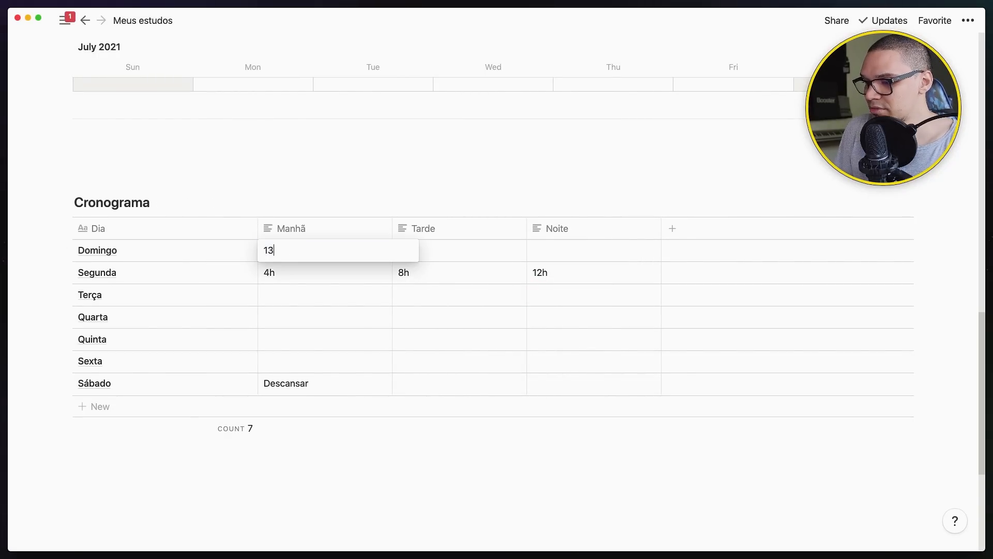
text(-)
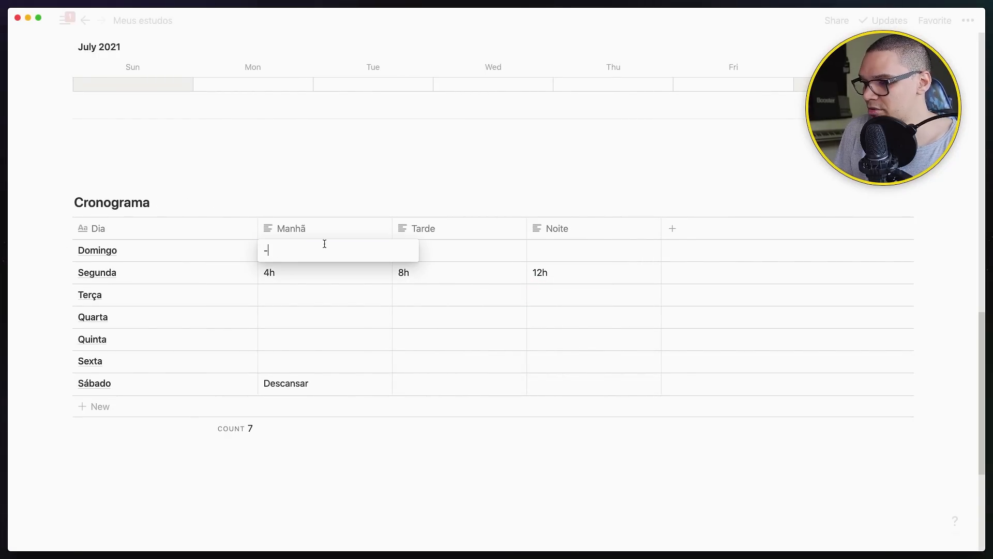
key(Escape)
Step: Set Domingo's Tarde entry to "13h - 17h"
click(420, 249)
double_click(427, 248)
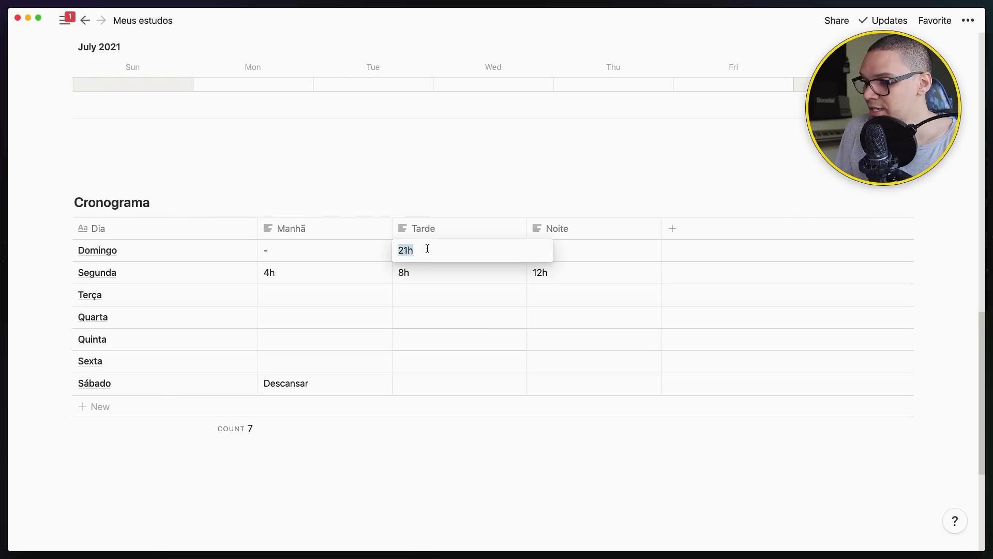
text(13)
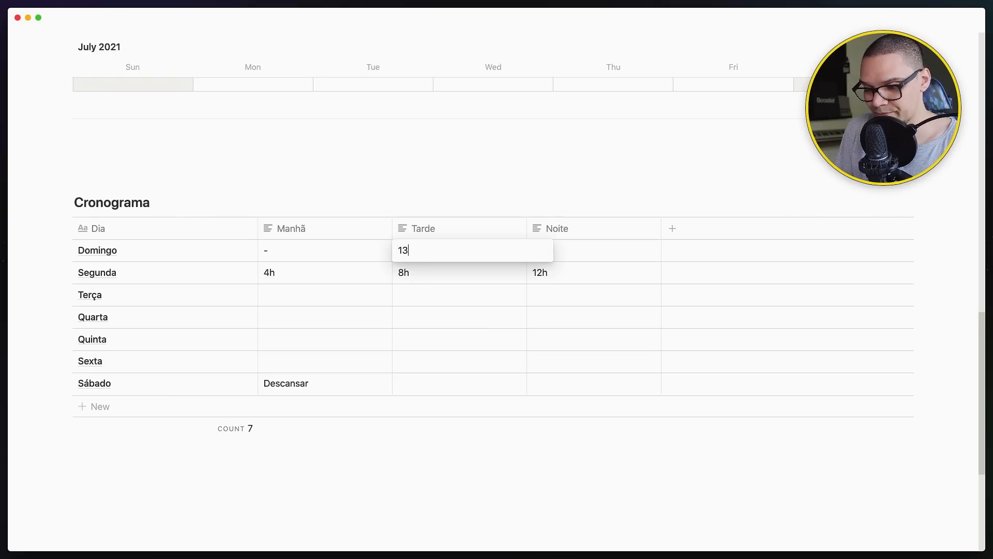
text(h - 21h)
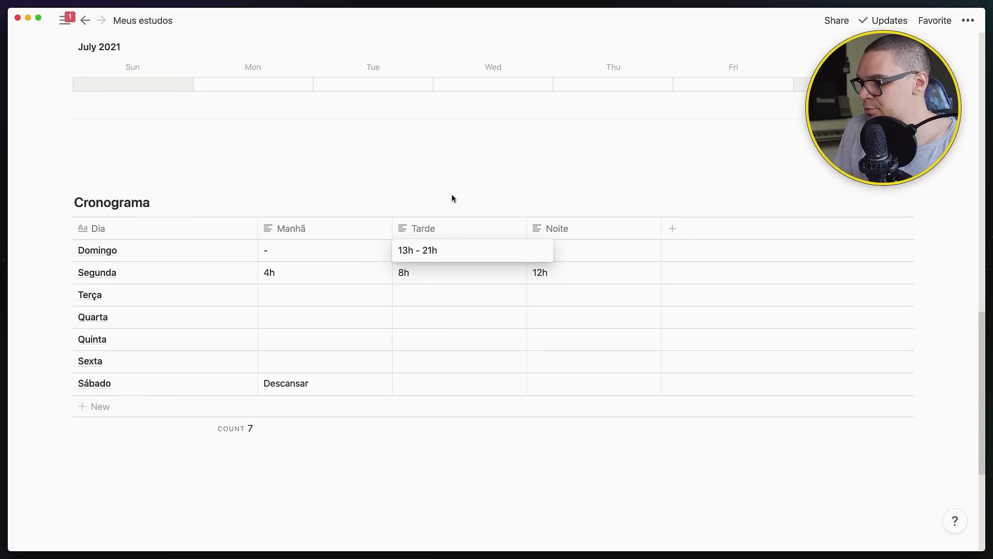
key(Escape)
double_click(431, 250)
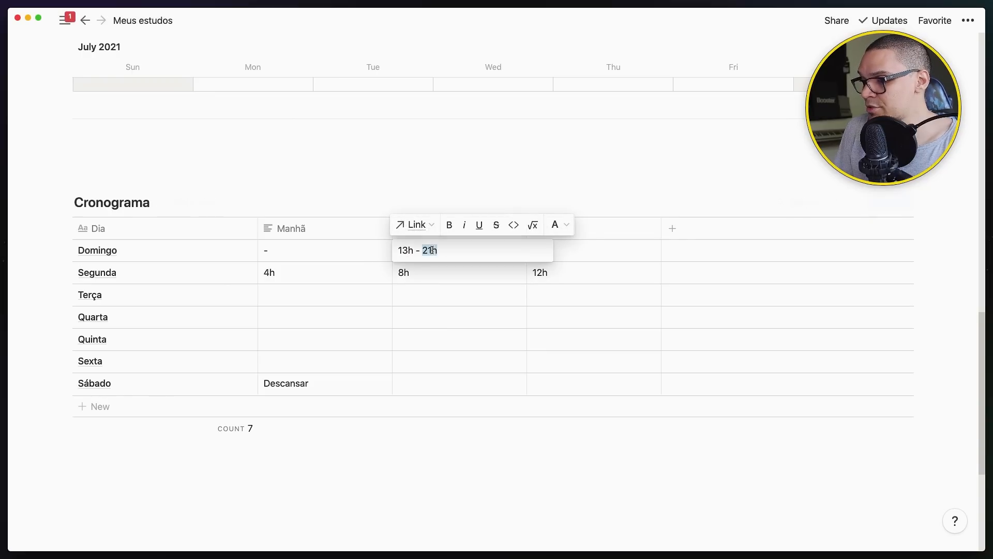
key(BackSpace)
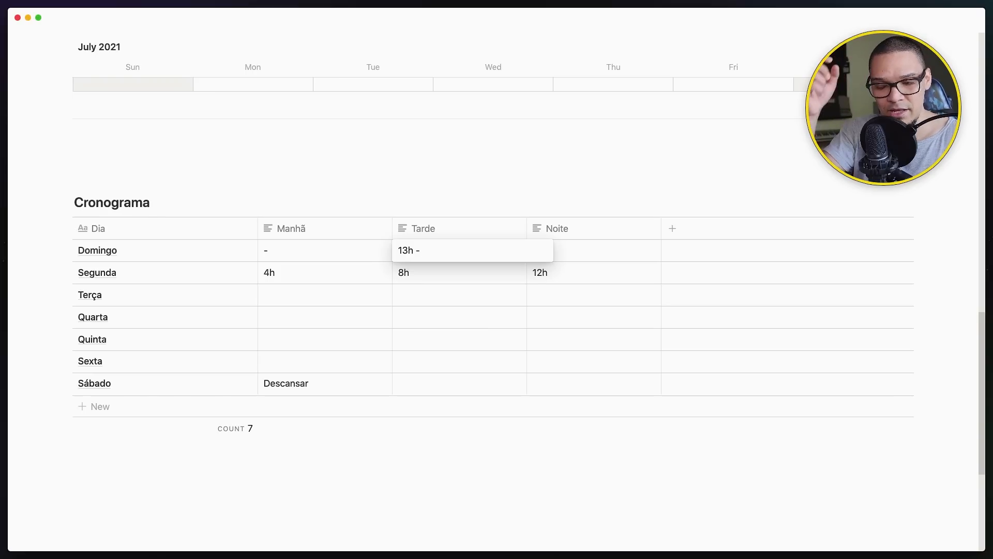
text(17h)
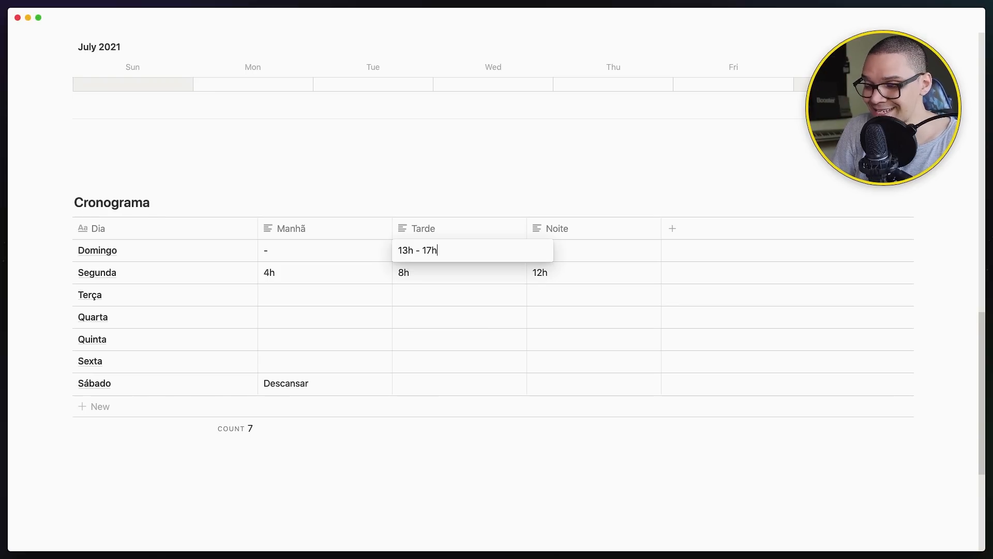
key(Escape)
Step: Set Domingo's Noite entry to "19h - 22h" in the Cronograma table
click(563, 247)
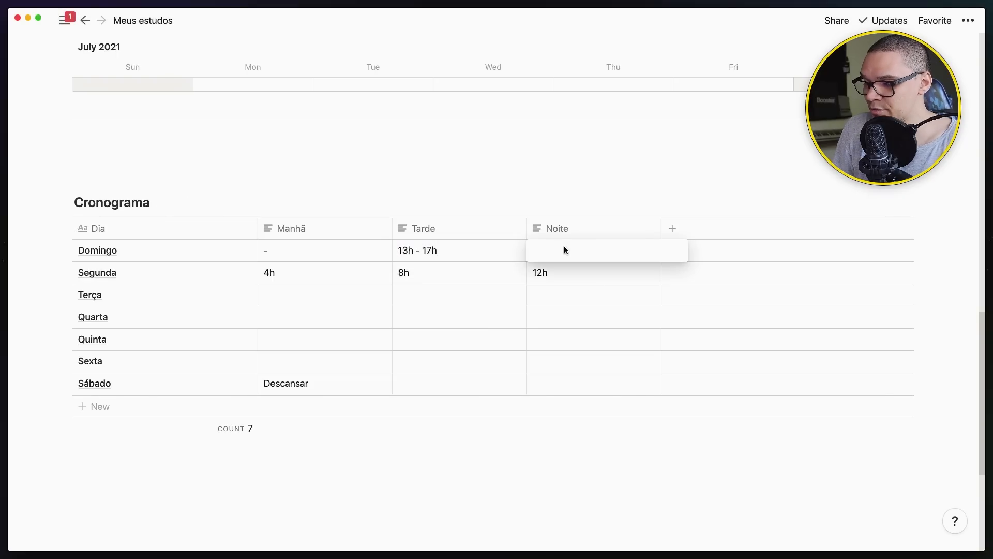
text(19h-22h)
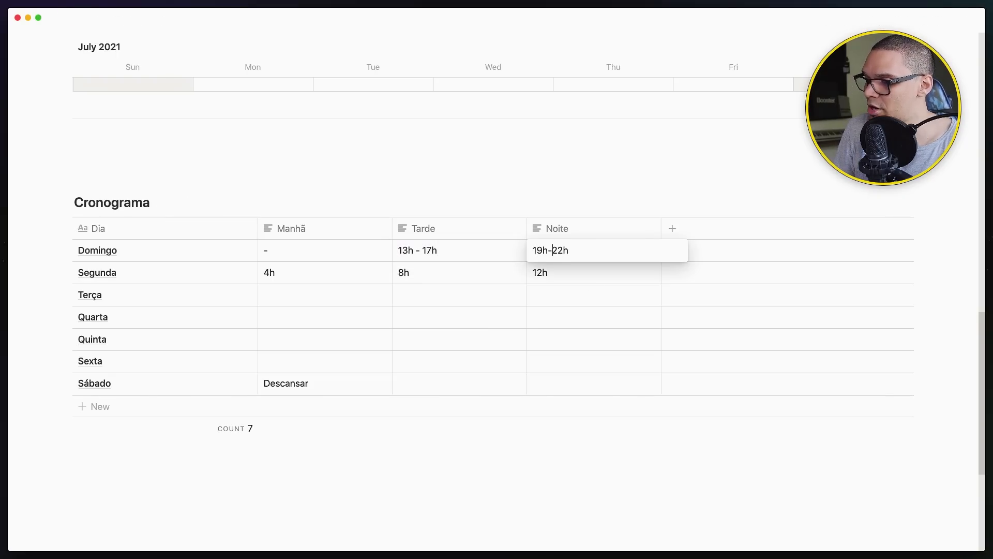
key(Left)
key(Left)
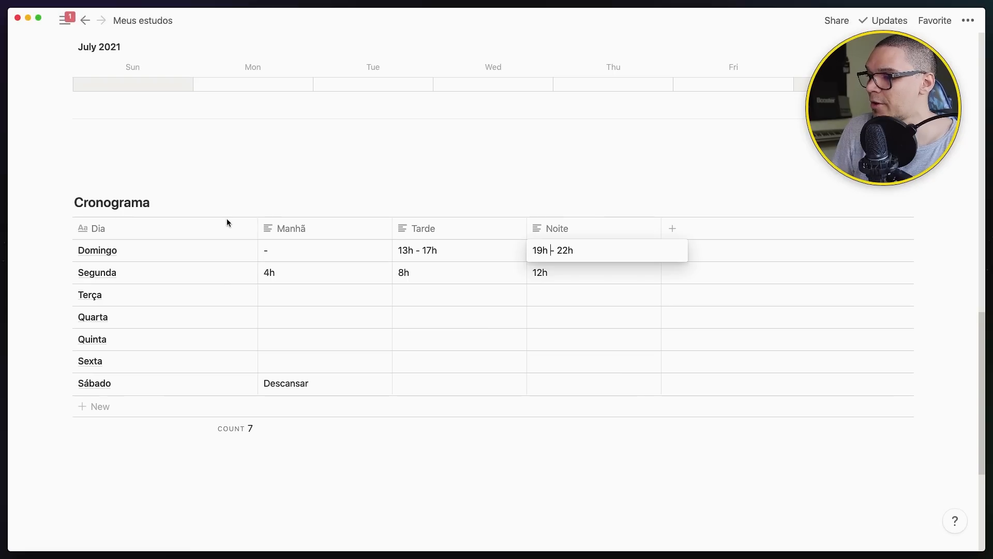
key(Escape)
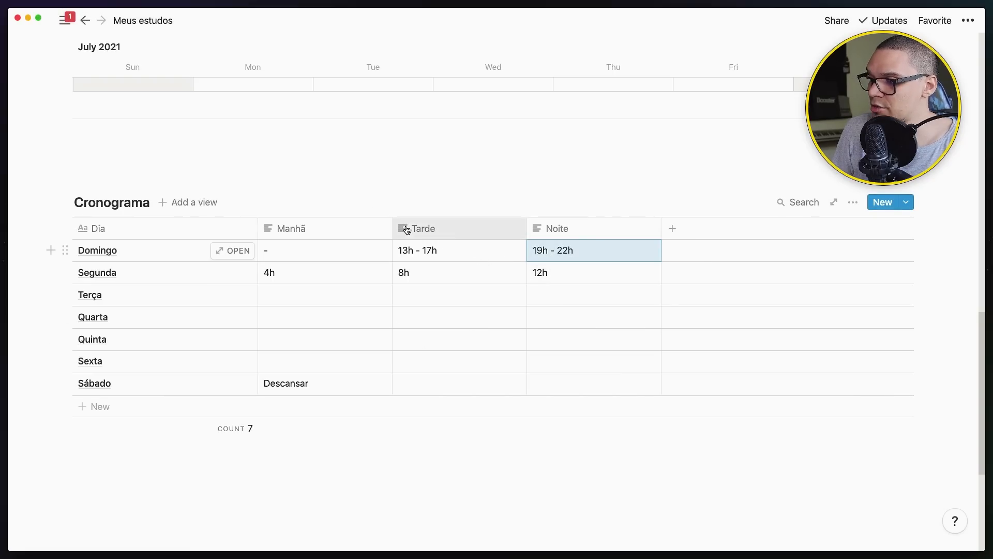
Step: Set Segunda's Manhã entry to "4h - 8h" and its Tarde entry to "12h - 16h"
click(318, 273)
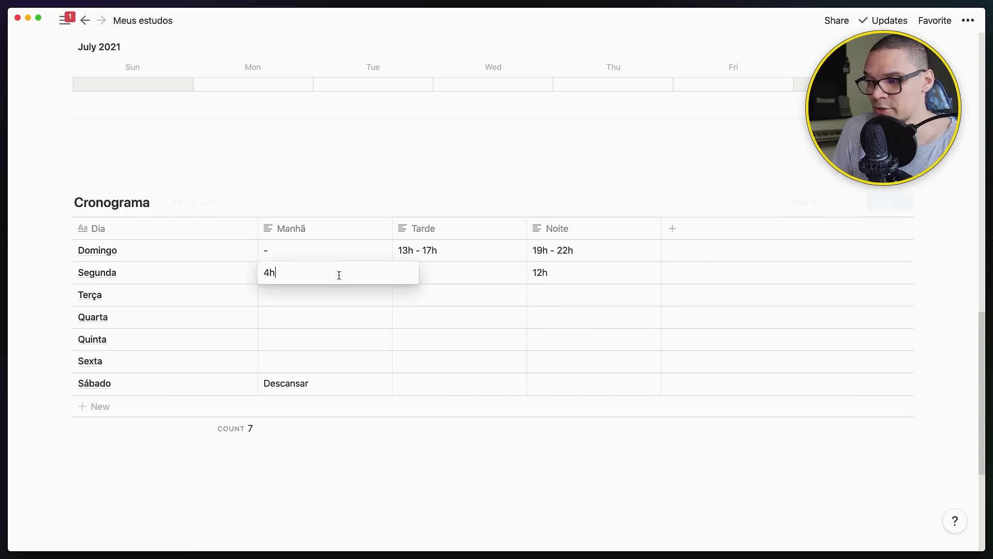
text(- 8h)
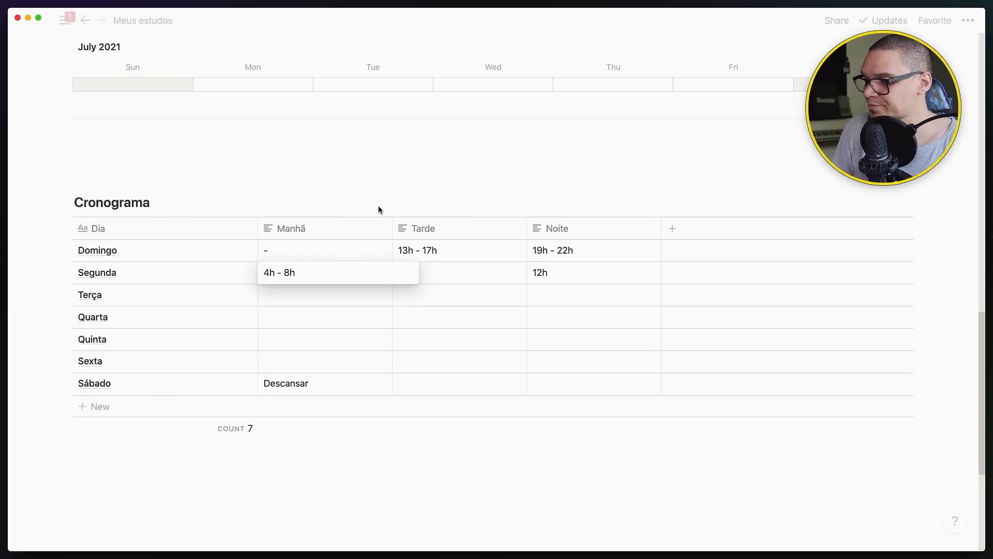
click(437, 269)
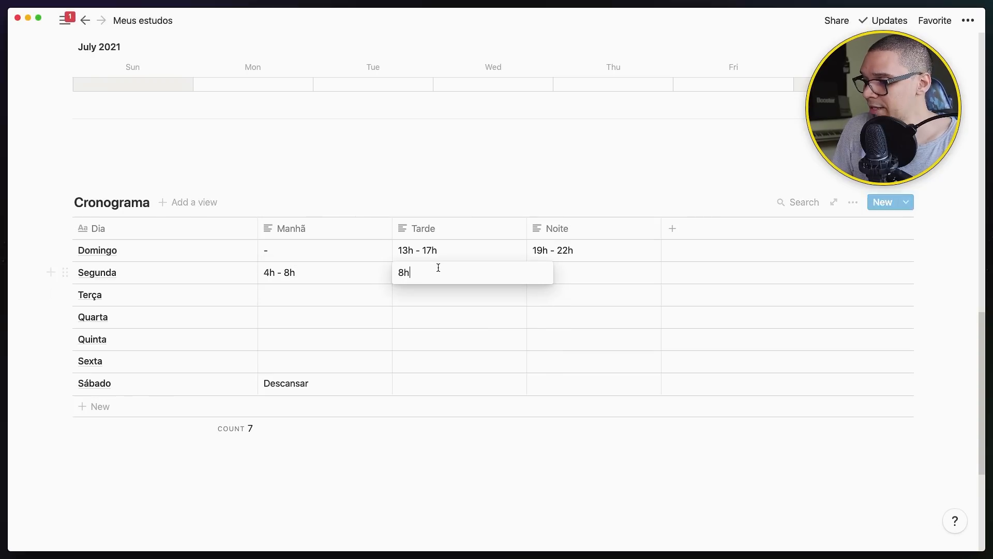
double_click(438, 268)
text(12-)
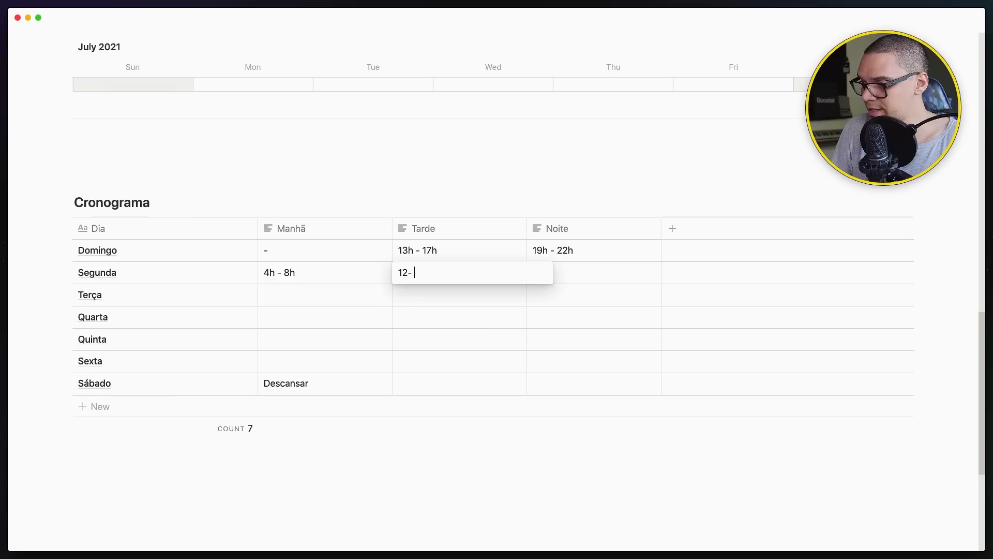
text(h -1)
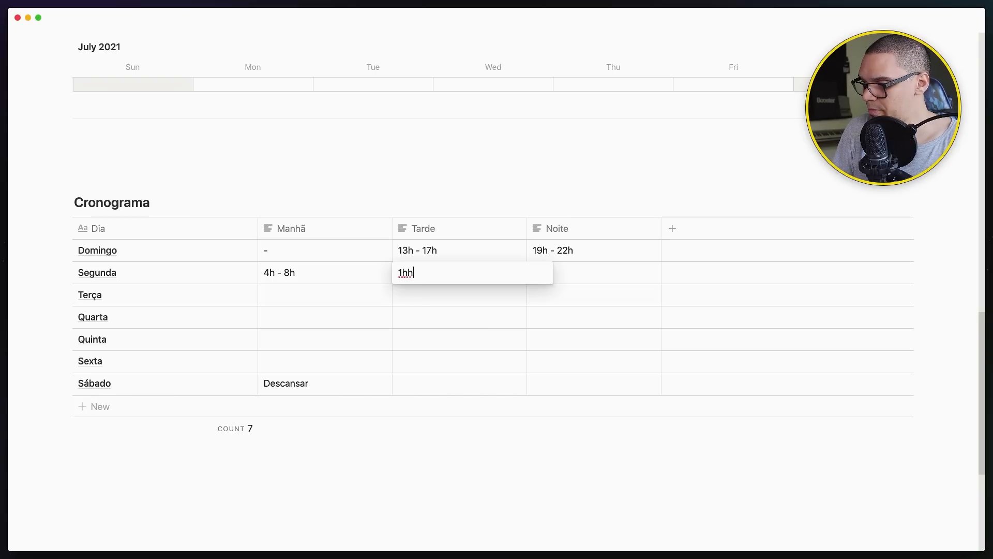
key(BackSpace)
key(BackSpace)
text(2h - 18)
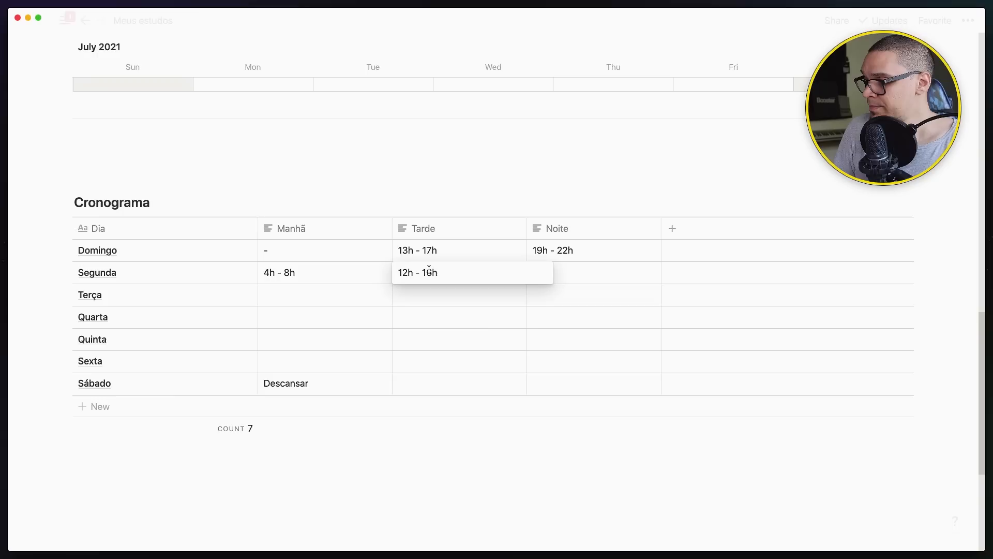
key(Escape)
Step: Replace Segunda's Noite entry with "18h - 19h30 (R)"
click(571, 274)
key(BackSpace)
key(BackSpace)
key(BackSpace)
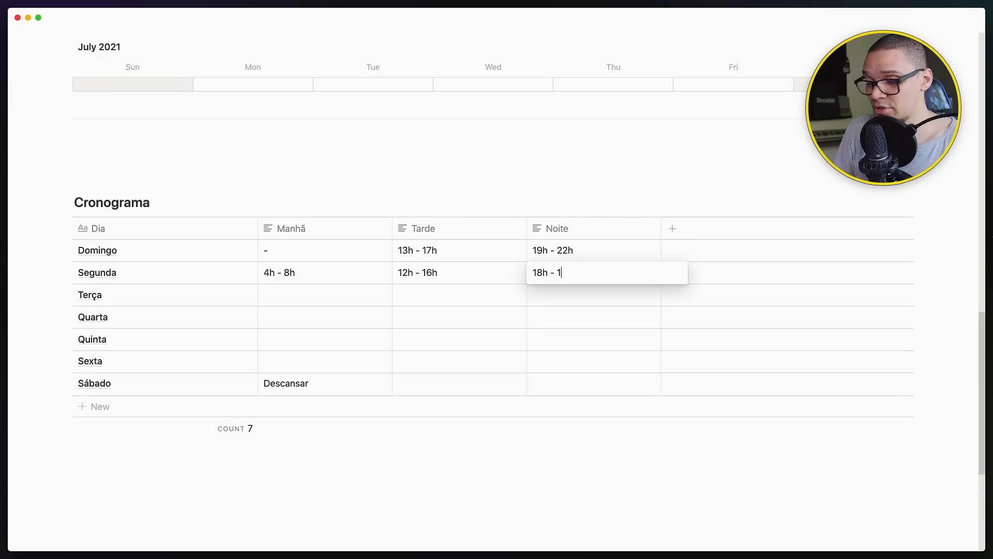
text(30)
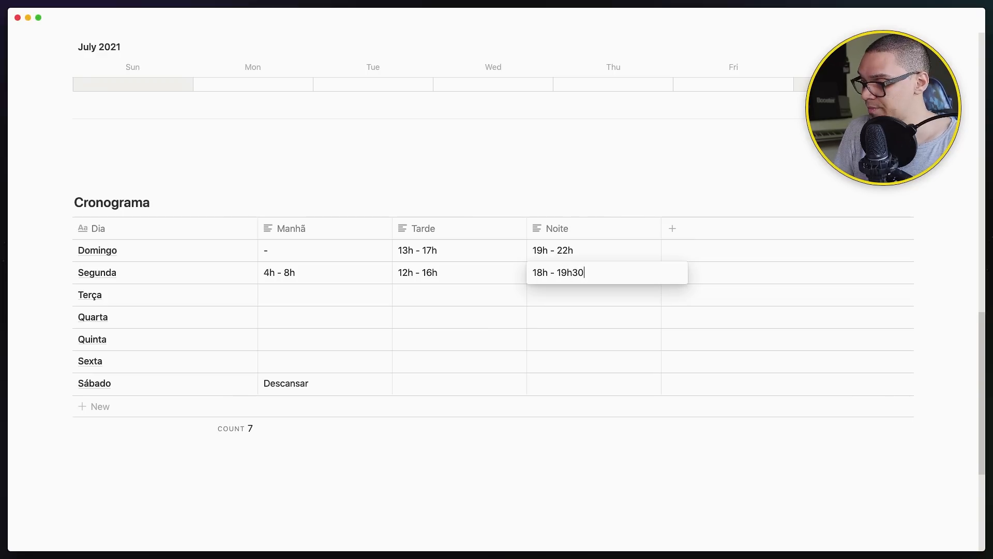
key(Escape)
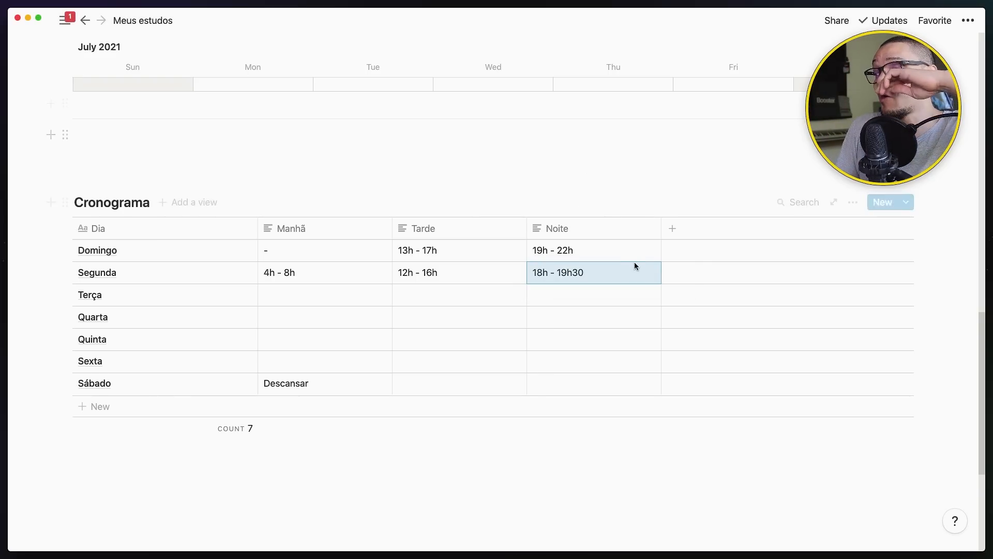
click(603, 271)
text((R))
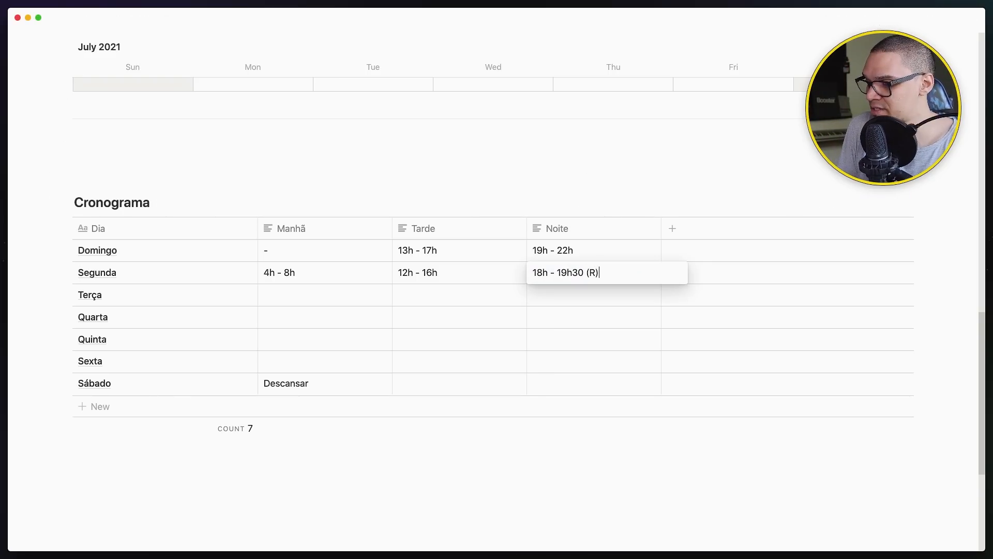
key(Escape)
click(467, 276)
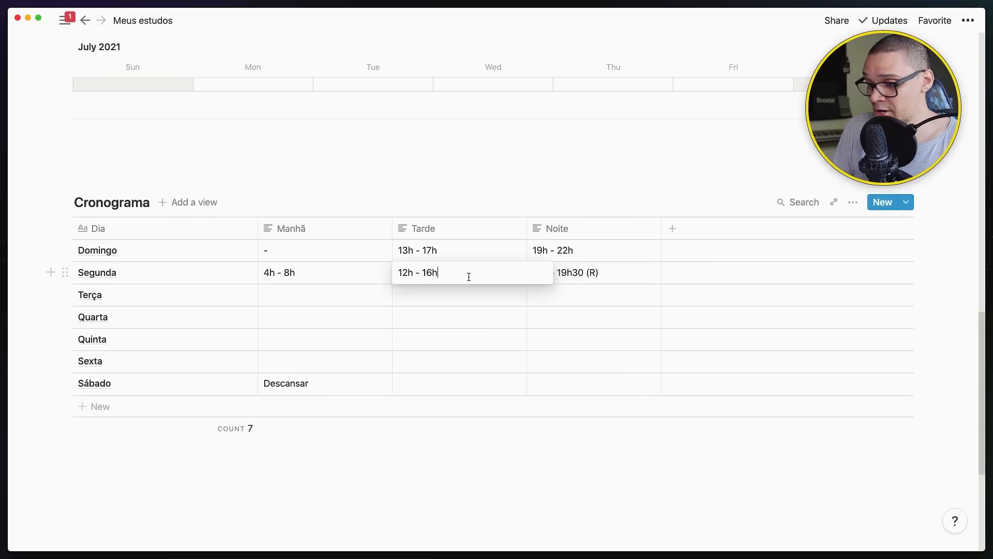
text((R)
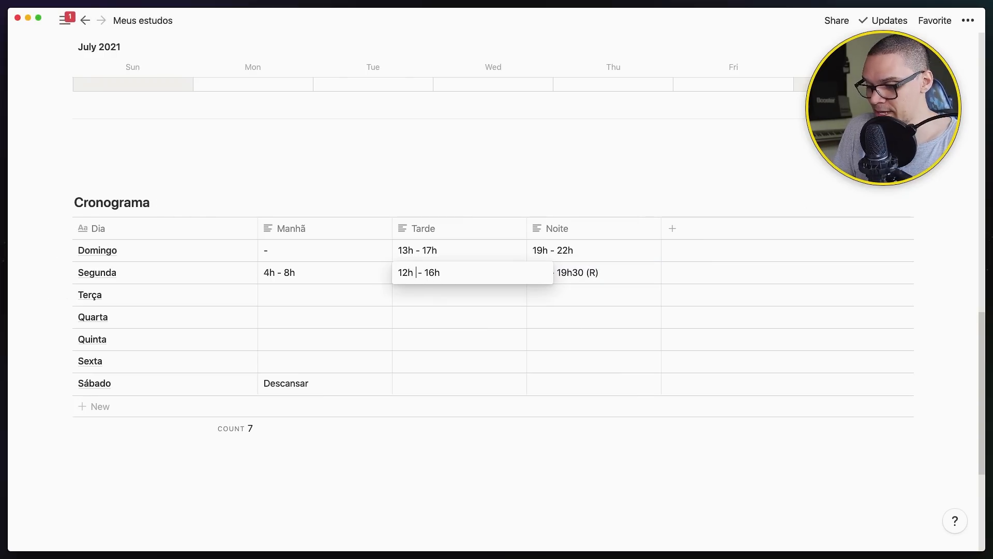
text())
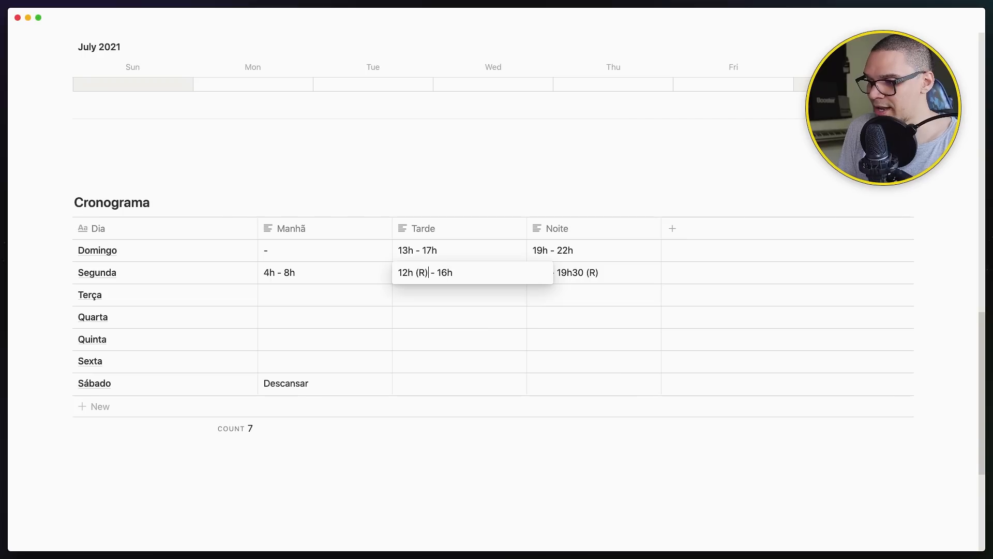
key(BackSpace)
key(BackSpace)
key(BackSpace)
key(BackSpace)
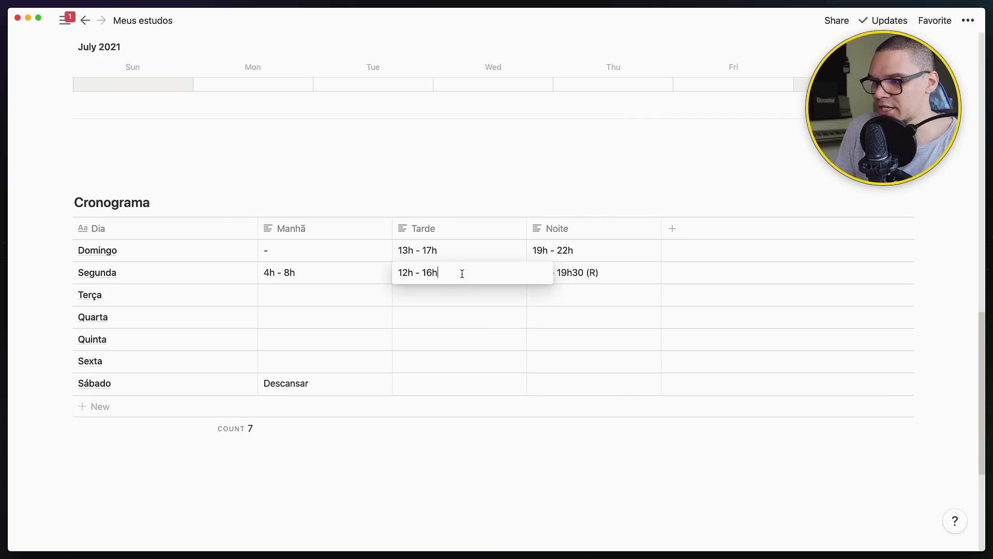
key(Escape)
Step: Add a text column named "Descrição" after Noite in the Cronograma table
click(674, 229)
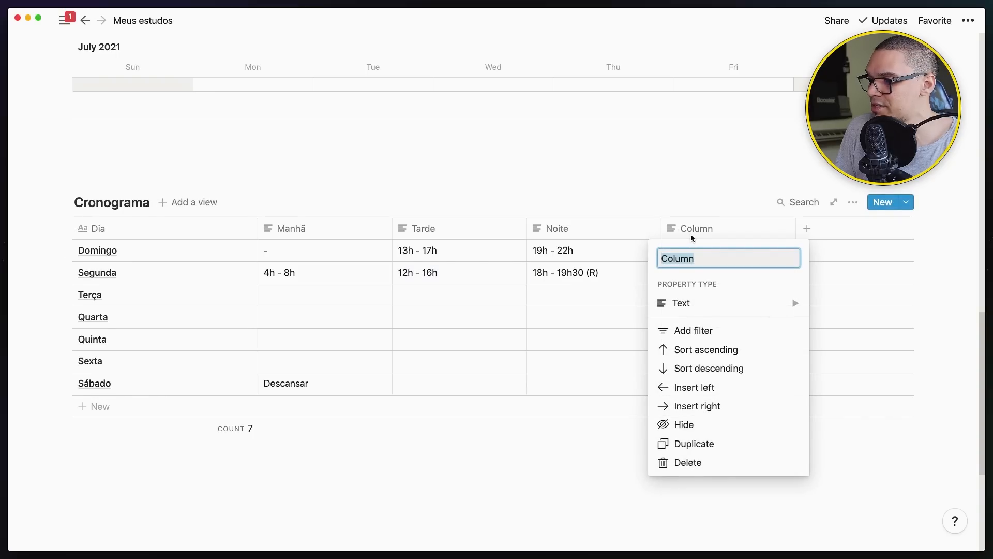
text(Descrição)
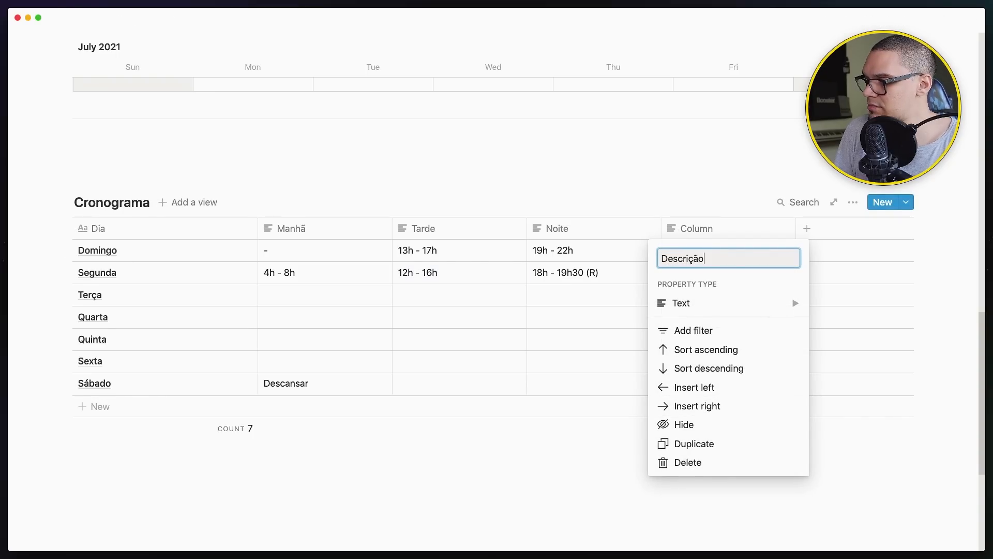
click(684, 273)
Step: Enter "R = revisão" as Segunda's Descrição
click(684, 273)
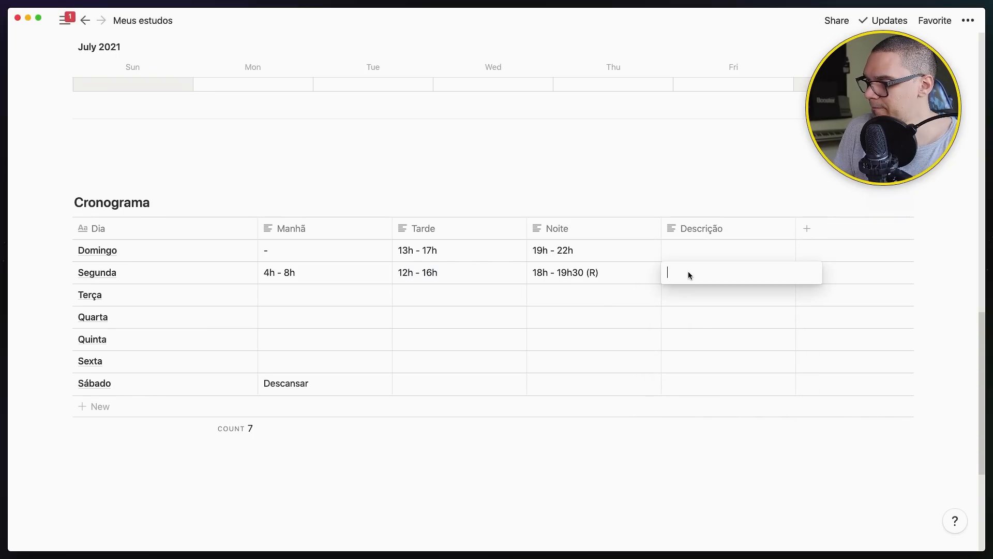
text(R = revisão)
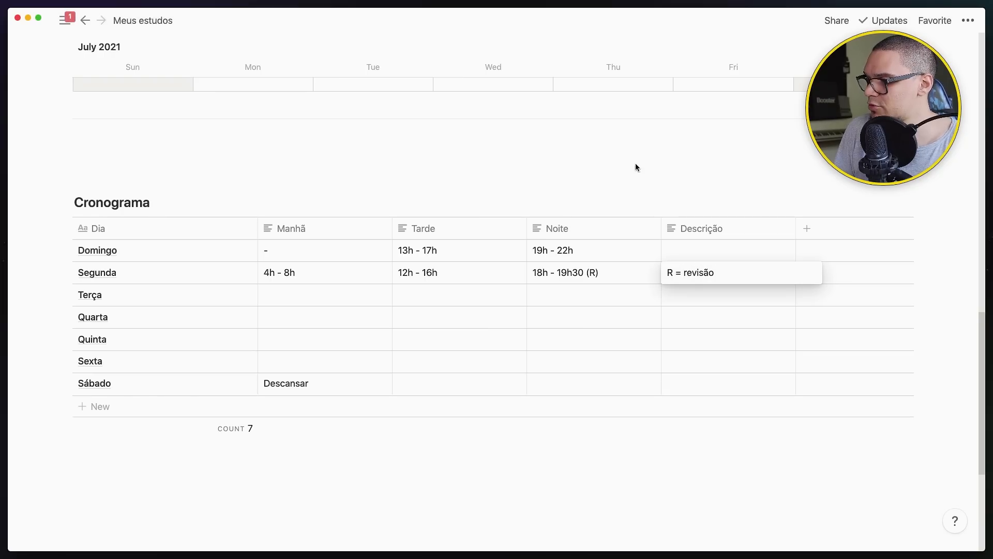
key(Escape)
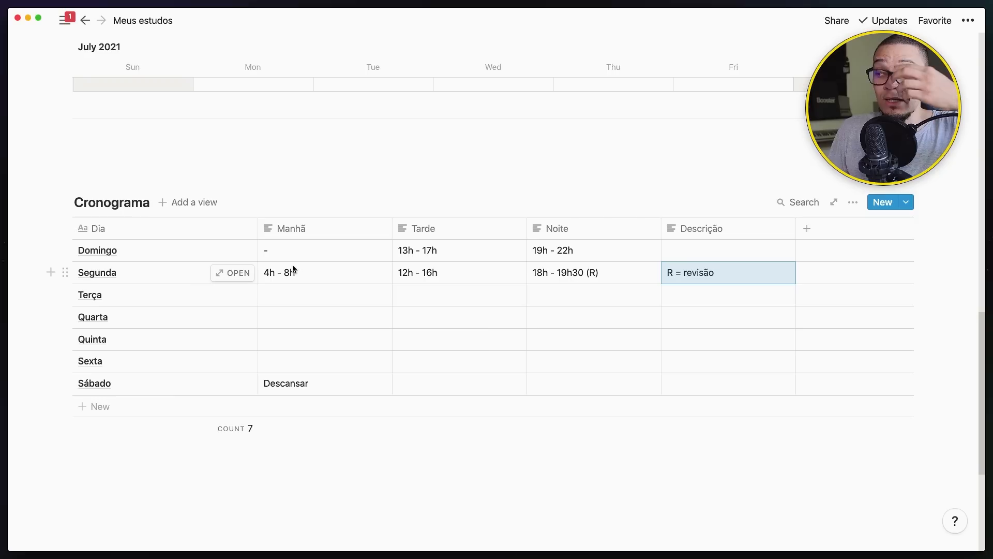
click(409, 317)
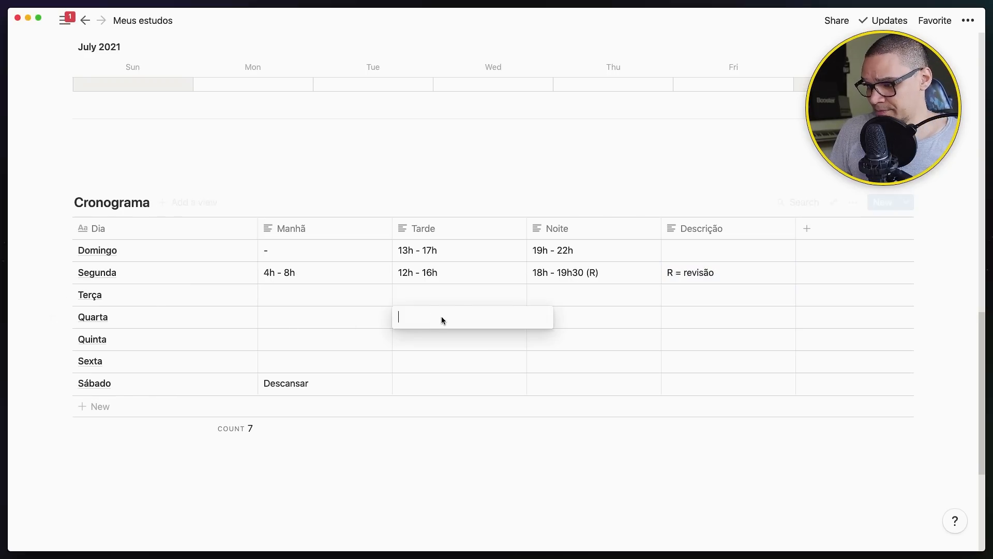
text(-)
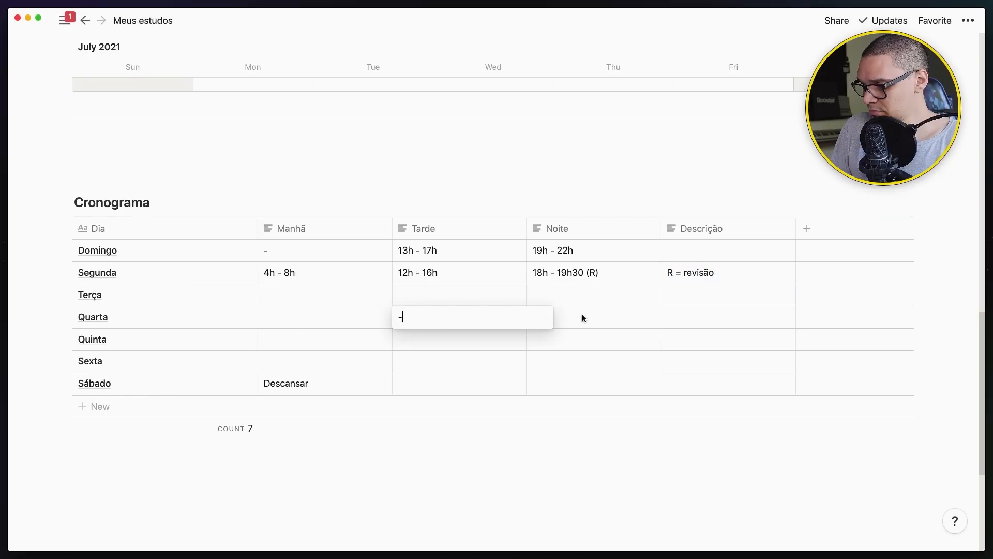
key(Escape)
click(426, 322)
key(Escape)
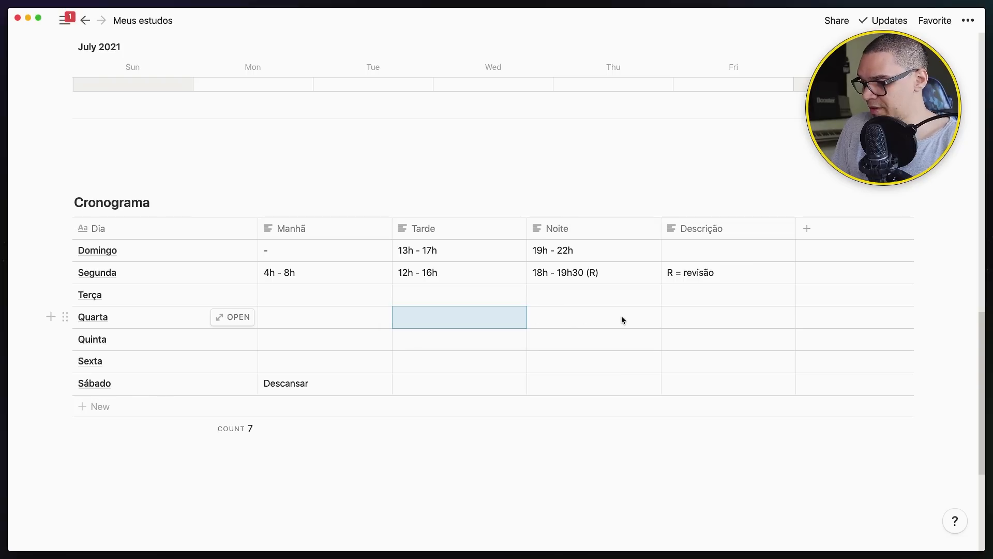
Step: Mark Quarta's Noite entry with a dash "-"
click(613, 319)
text(-)
key(Escape)
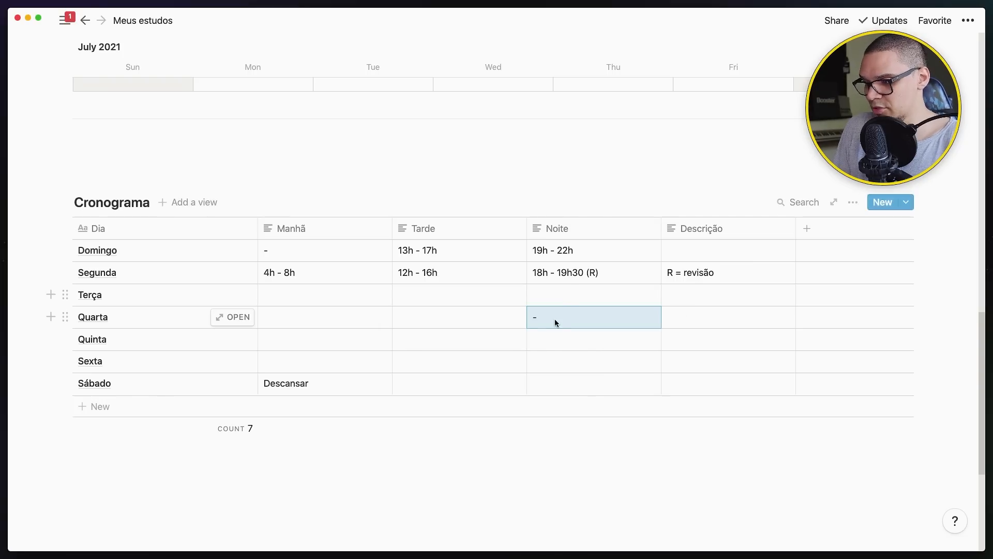
Step: Mark Sábado's Manhã, Tarde and Noite entries with a dash "-", replacing the text "Descansar" in Manhã
click(442, 389)
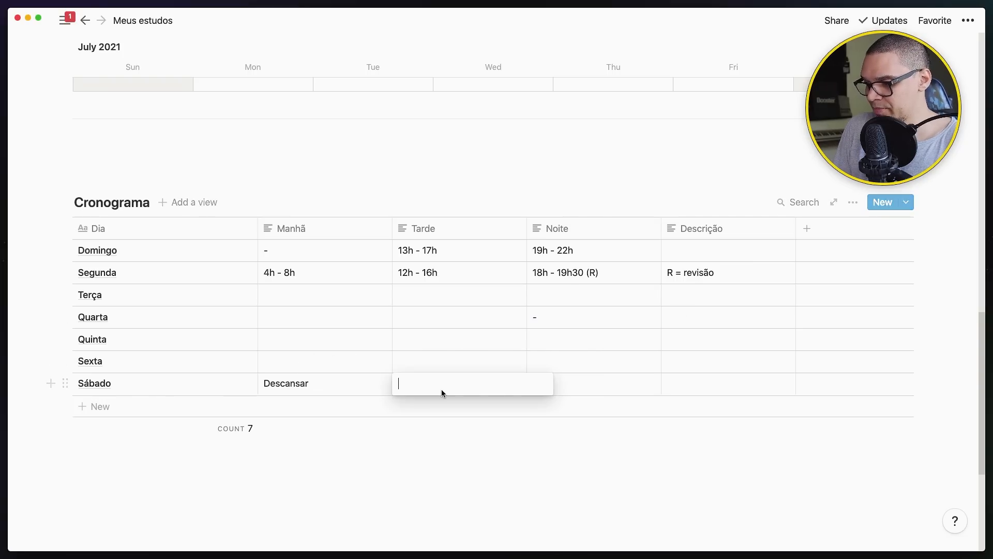
key(Escape)
click(341, 383)
key(BackSpace)
key(BackSpace)
key(BackSpace)
key(BackSpace)
key(BackSpace)
key(BackSpace)
key(BackSpace)
key(BackSpace)
key(BackSpace)
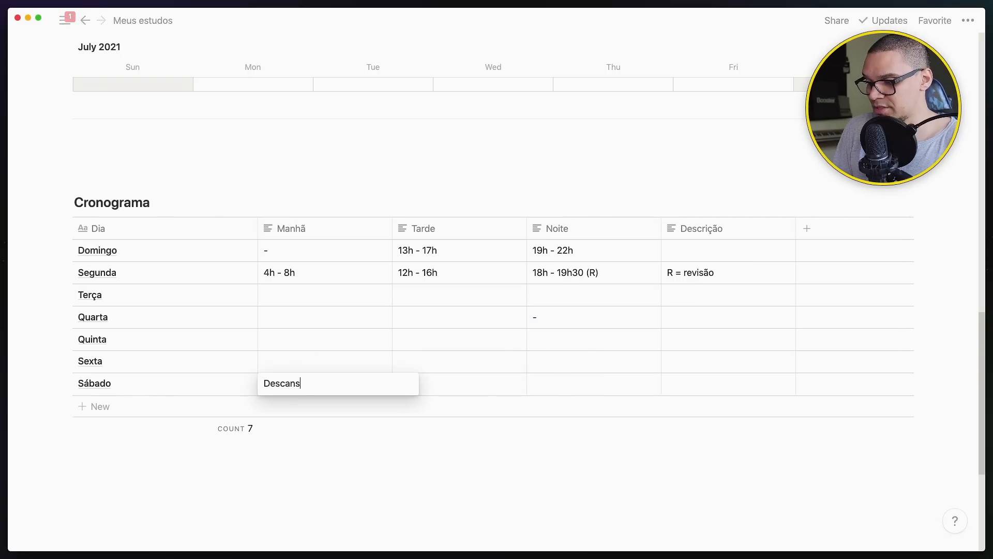
text(-)
key(Escape)
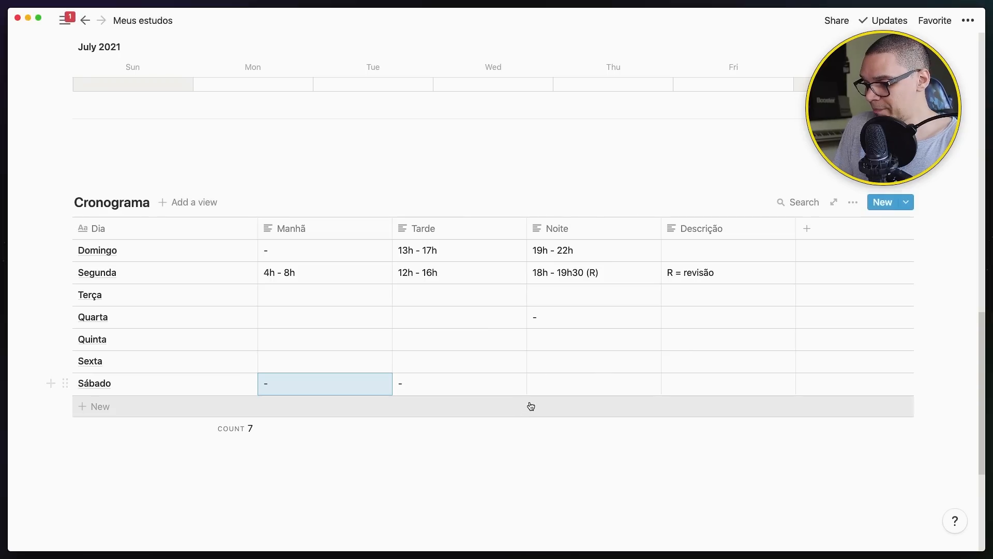
click(556, 385)
text(-)
key(Escape)
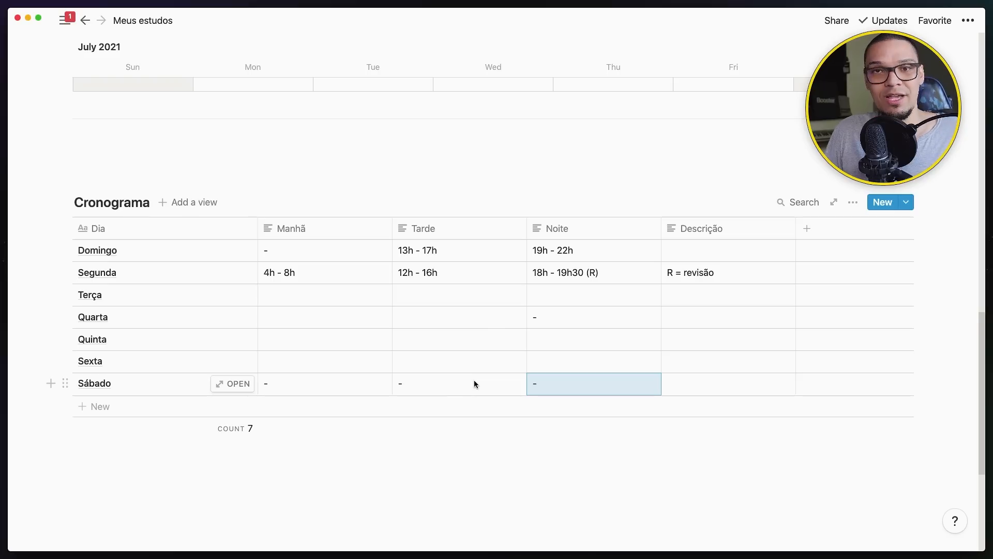
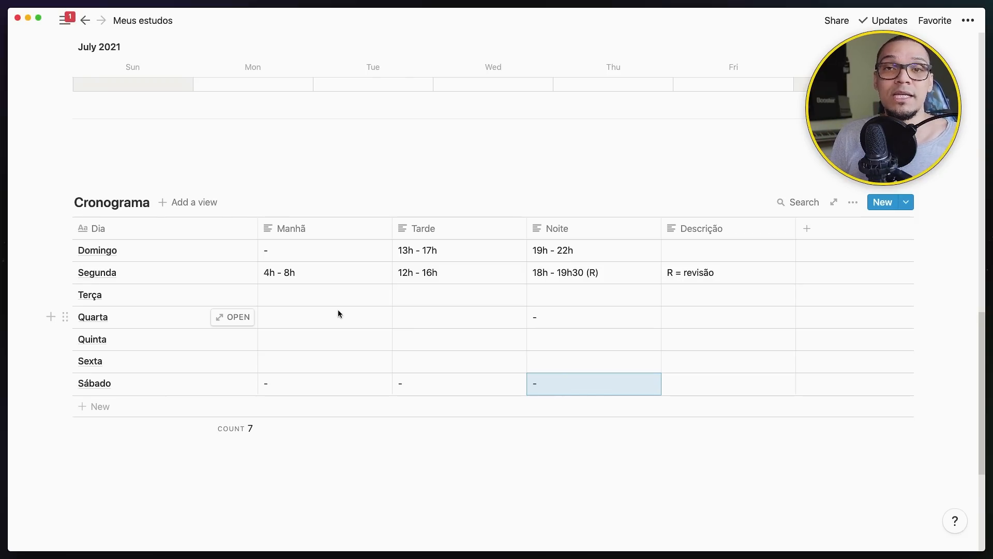
click(332, 294)
key(Escape)
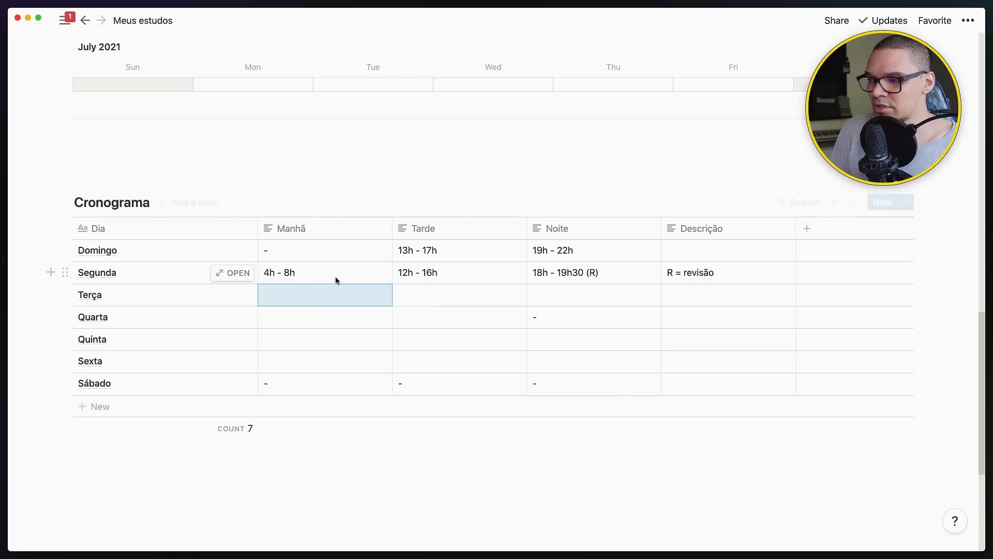
click(332, 271)
key(super+a)
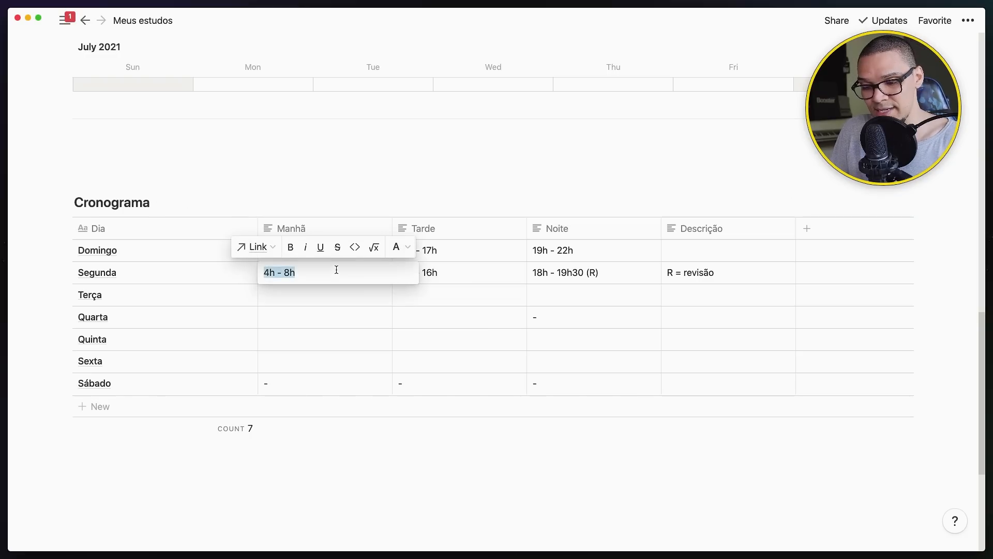
key(Escape)
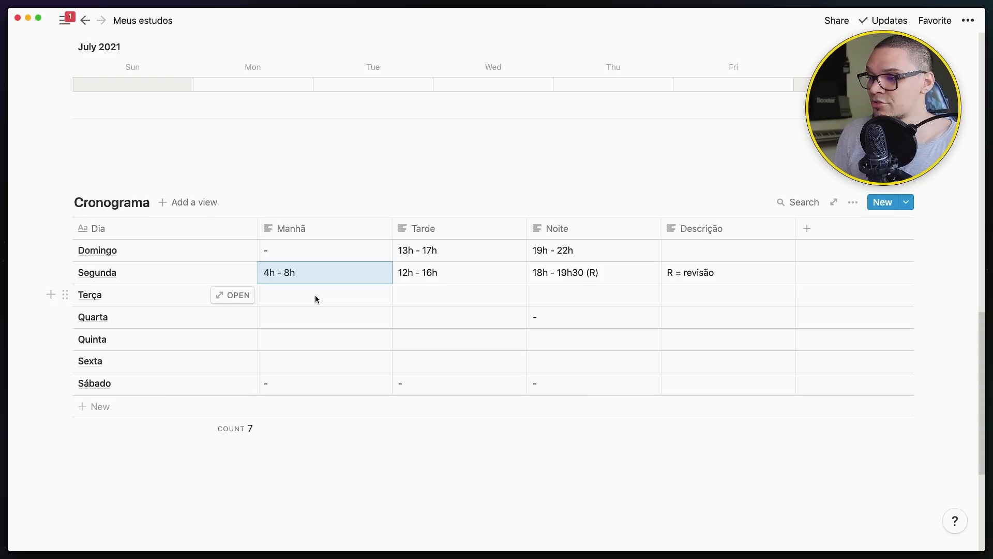
Step: Change Segunda's Manhã time range in the Cronograma table to "5h - 7h"
click(319, 269)
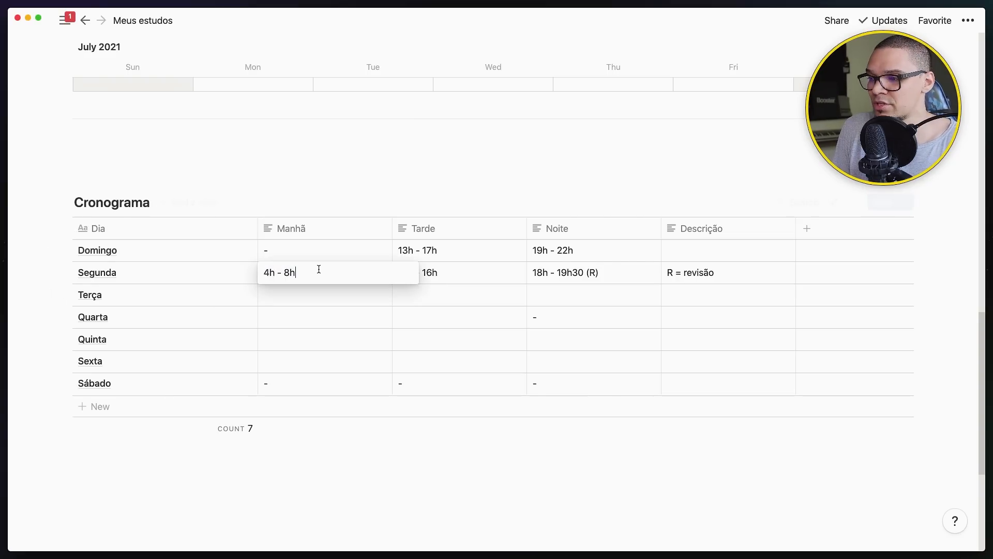
drag(280, 270, 257, 269)
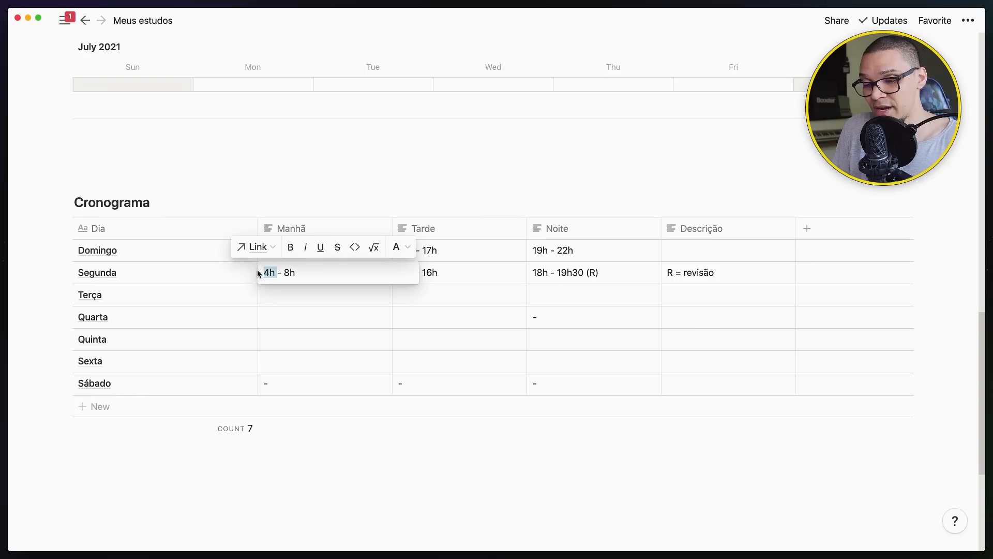
text(6h)
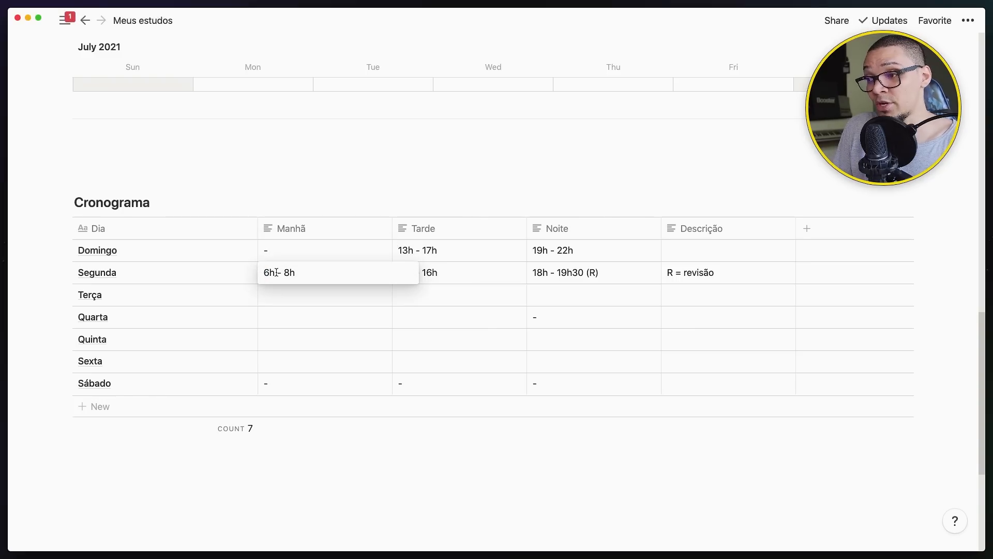
key(BackSpace)
key(BackSpace)
key(BackSpace)
text(5h)
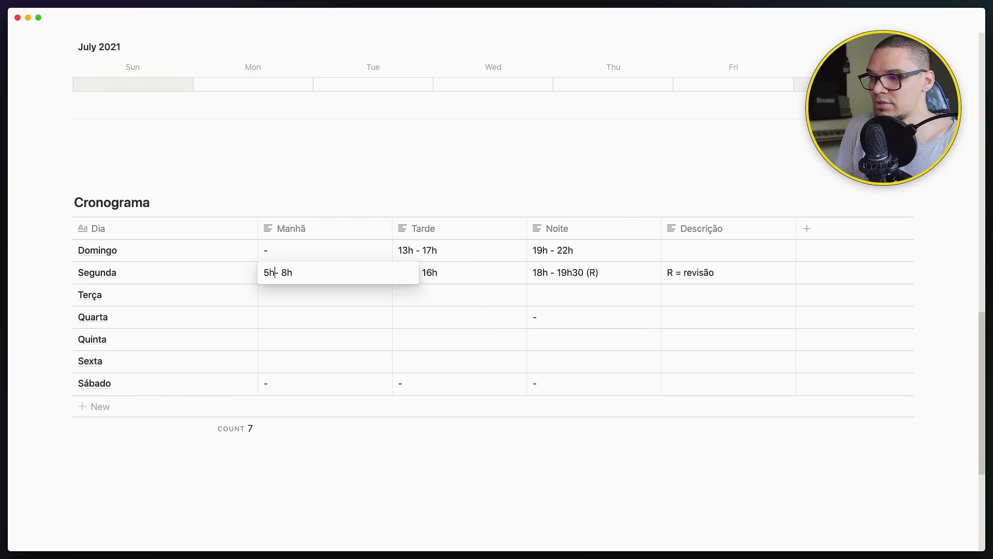
key(Right)
key(Right)
key(Right)
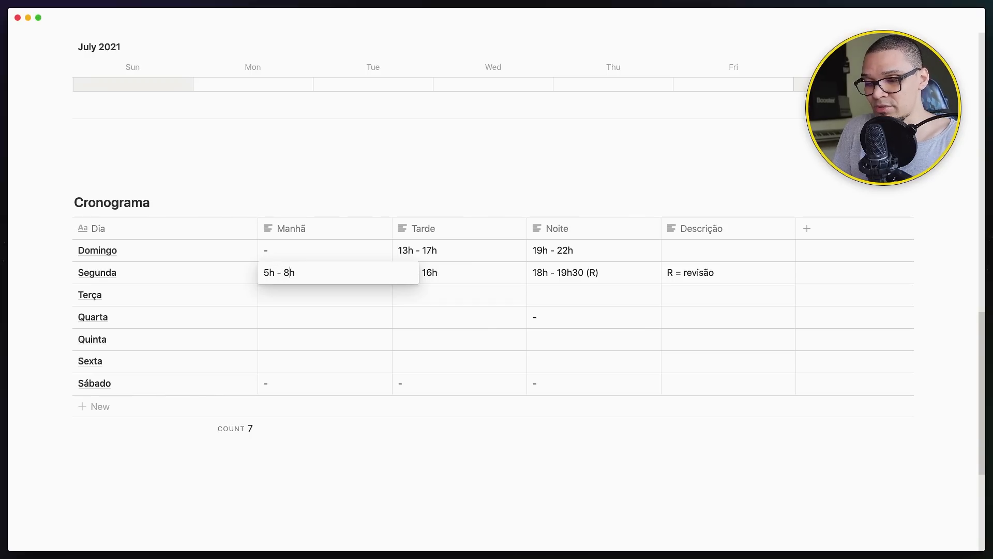
key(BackSpace)
text(7)
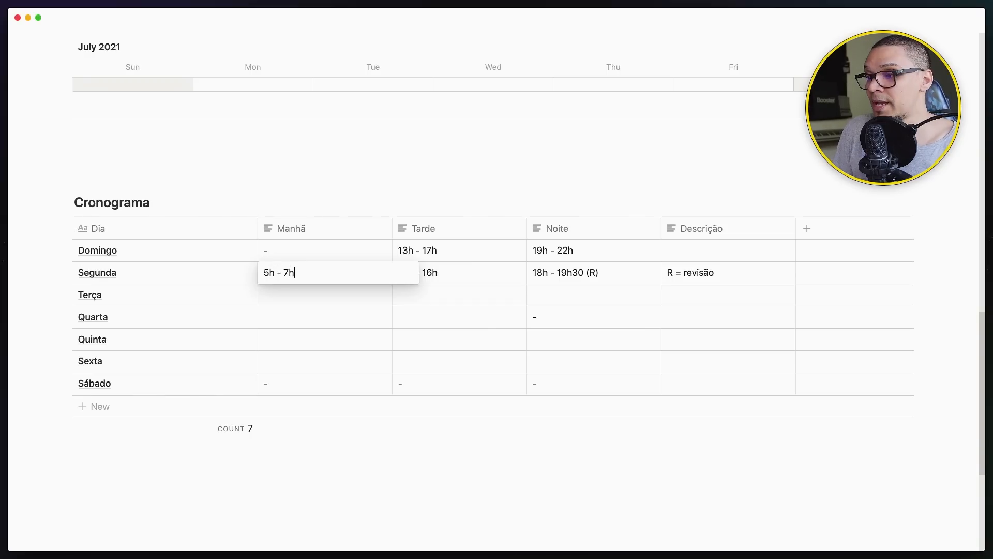
key(Escape)
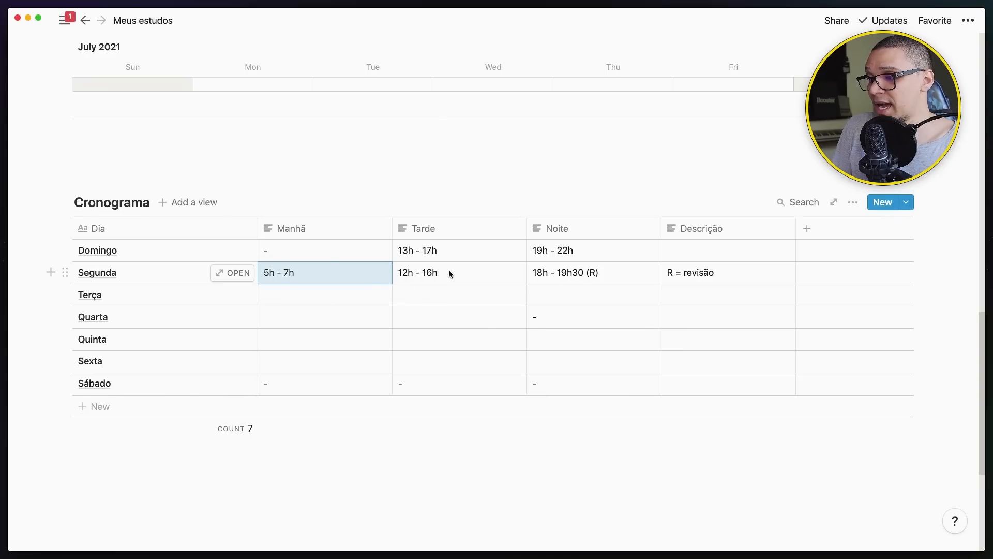
Step: Change Segunda's Noite entry to "18h30 - 21h30 (R)", keeping the revision mark
click(548, 273)
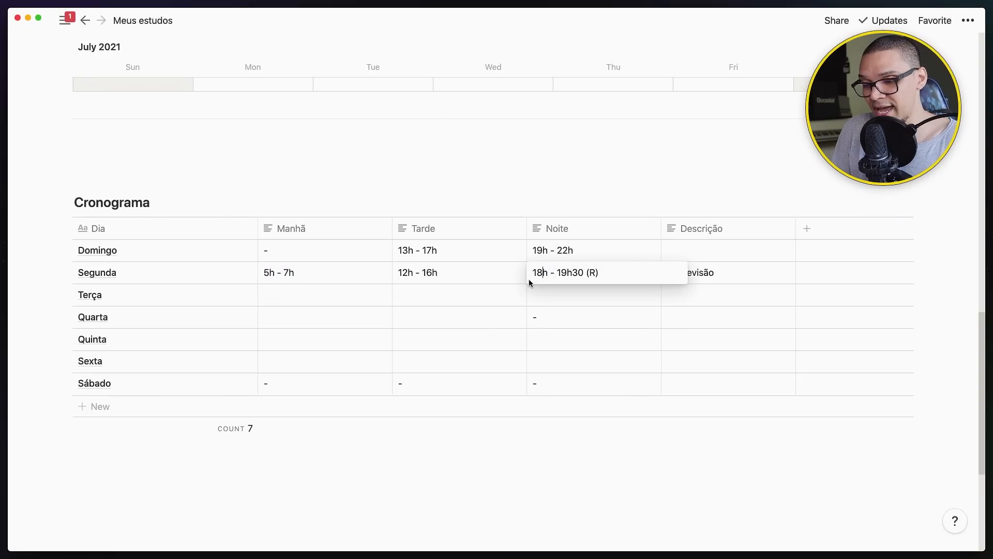
key(Right)
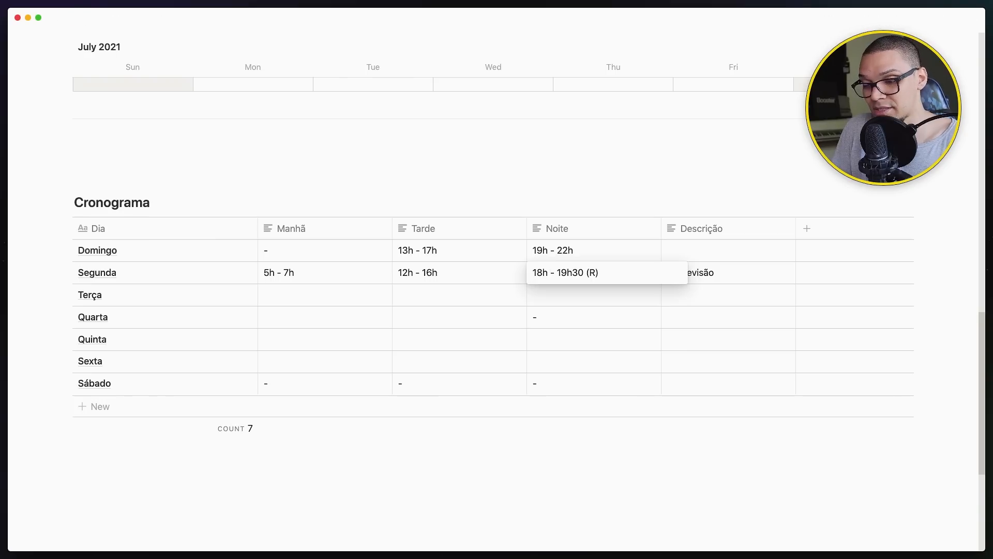
text(30)
key(BackSpace)
key(BackSpace)
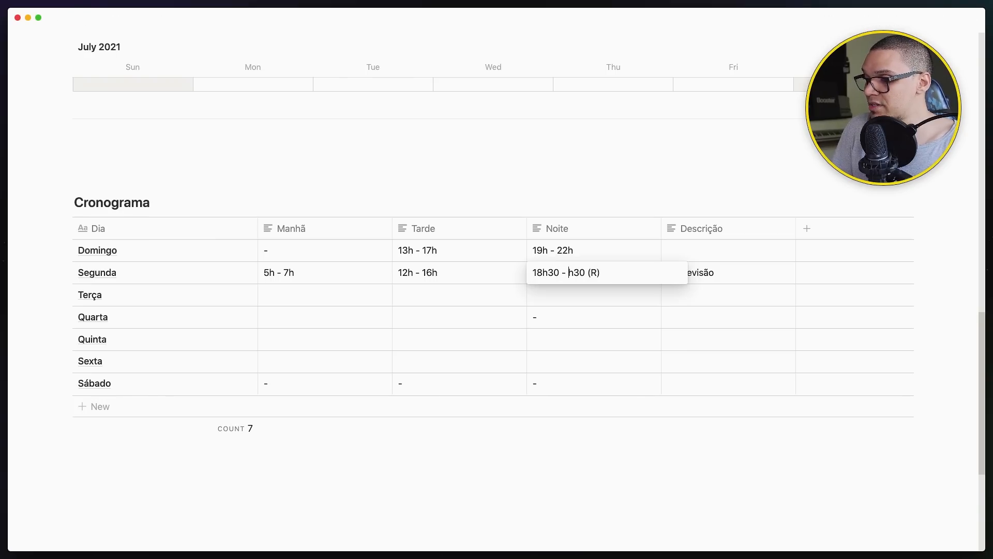
text(21)
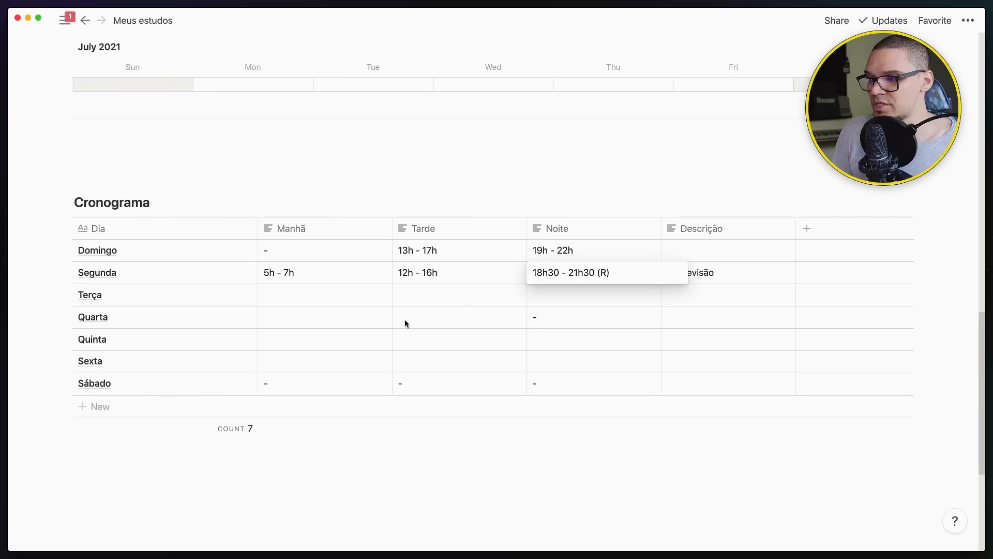
key(Escape)
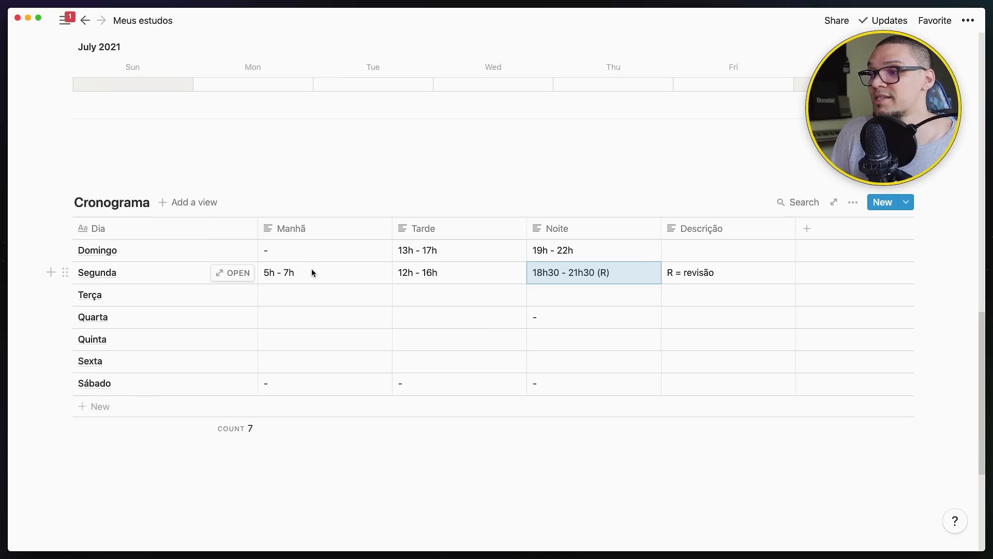
Step: Replace Segunda's Tarde time range with a dash "-"
click(449, 274)
key(super+a)
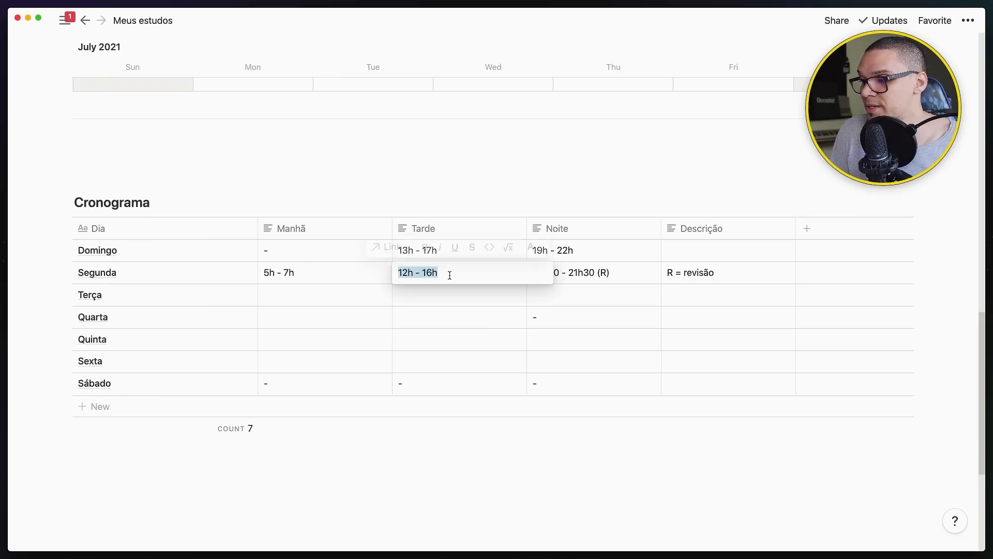
key(BackSpace)
text(-)
key(Escape)
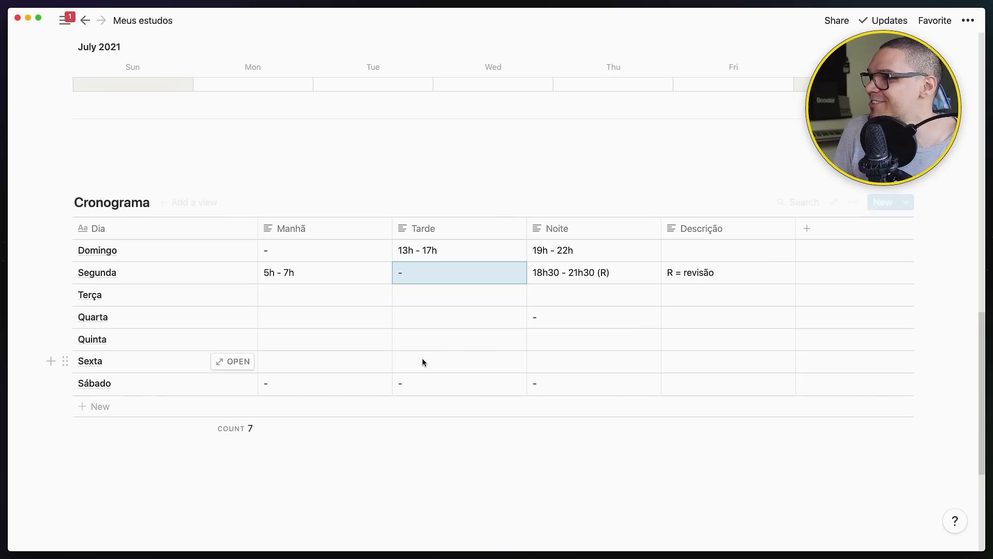
Step: Review the page from the Cronograma table back up to the motivational callout under the title, highlighting the callout's text
scroll(454, 365, down, 5)
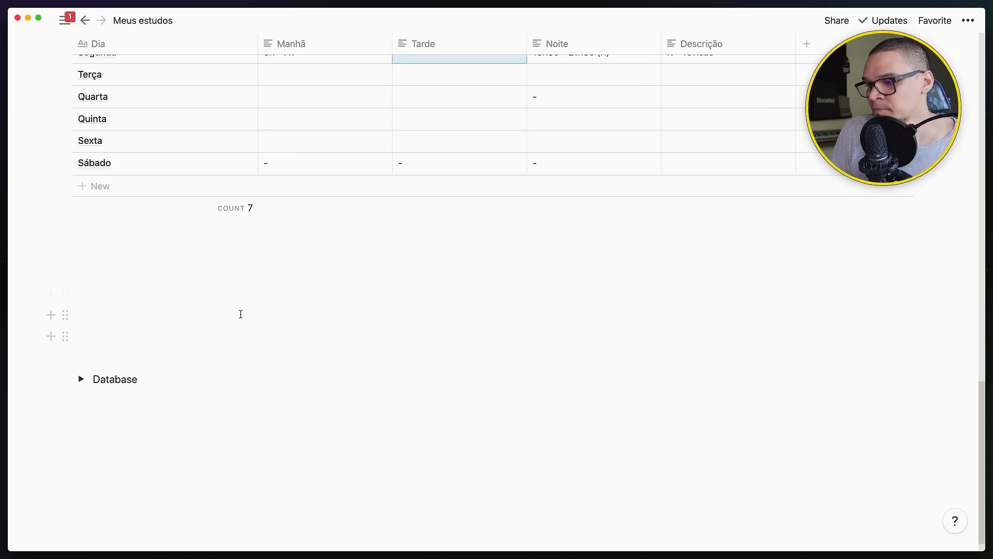
scroll(413, 209, up, 6)
scroll(243, 190, up, 18)
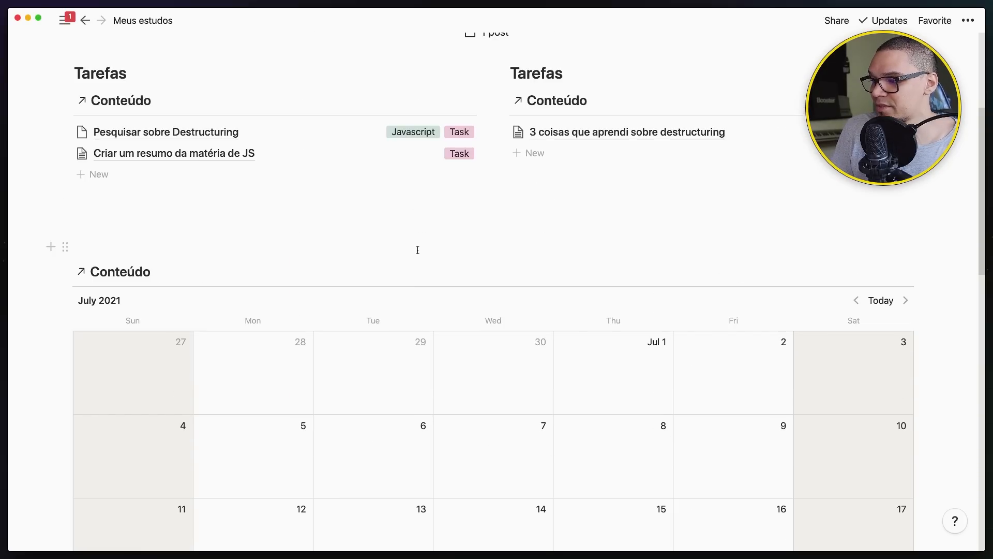
scroll(416, 248, up, 6)
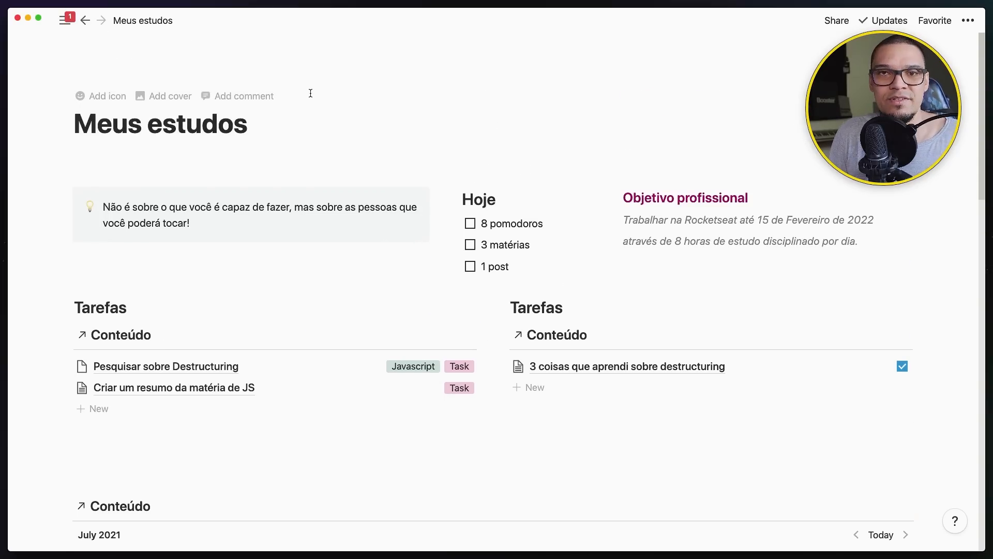
drag(57, 176, 122, 193)
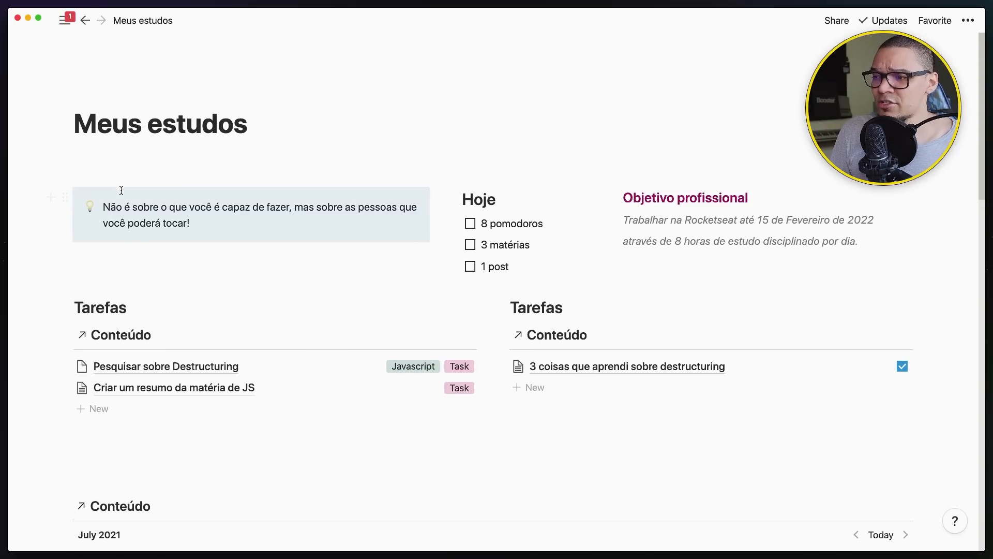
mouse_move(124, 158)
mouse_down()
mouse_move(215, 246)
mouse_move(59, 140)
mouse_up()
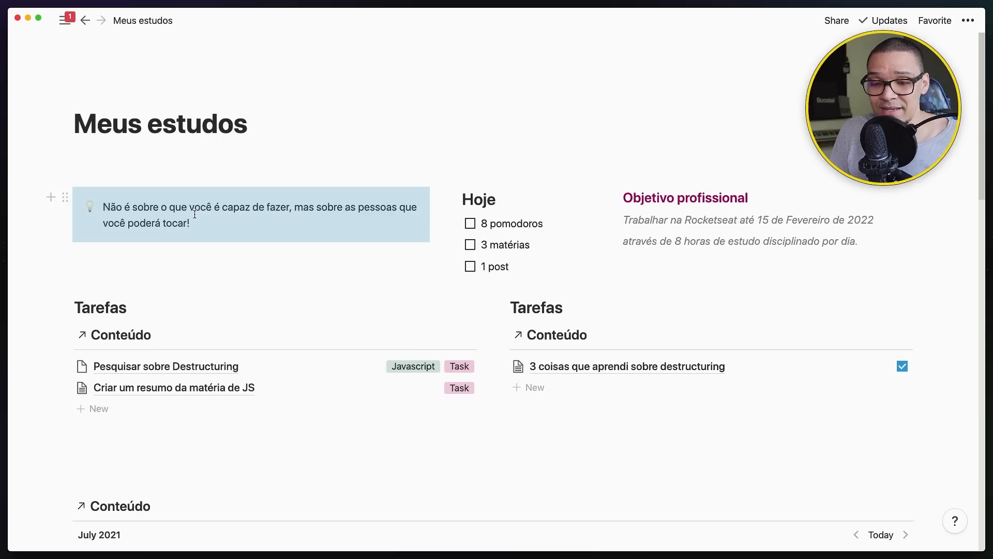
drag(195, 214, 106, 213)
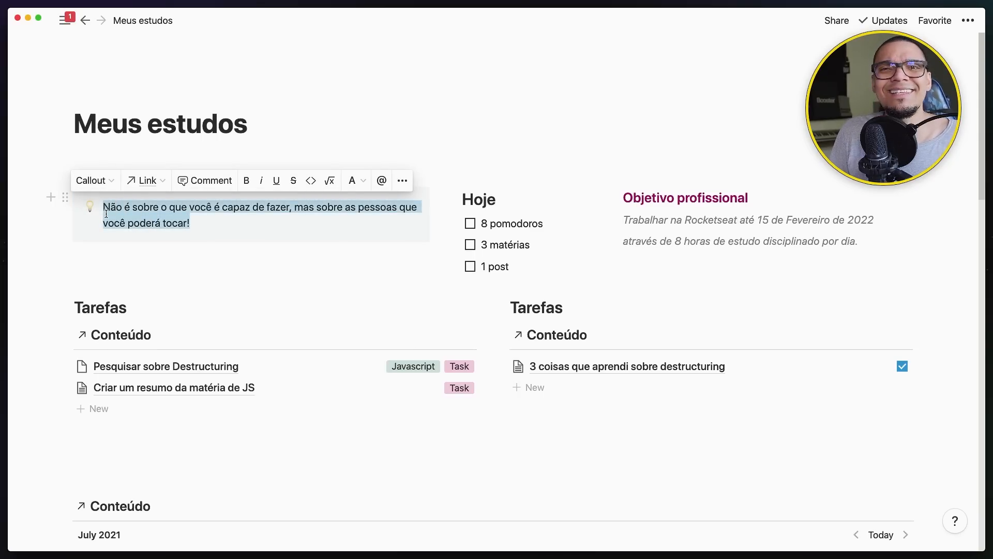
drag(194, 222, 104, 202)
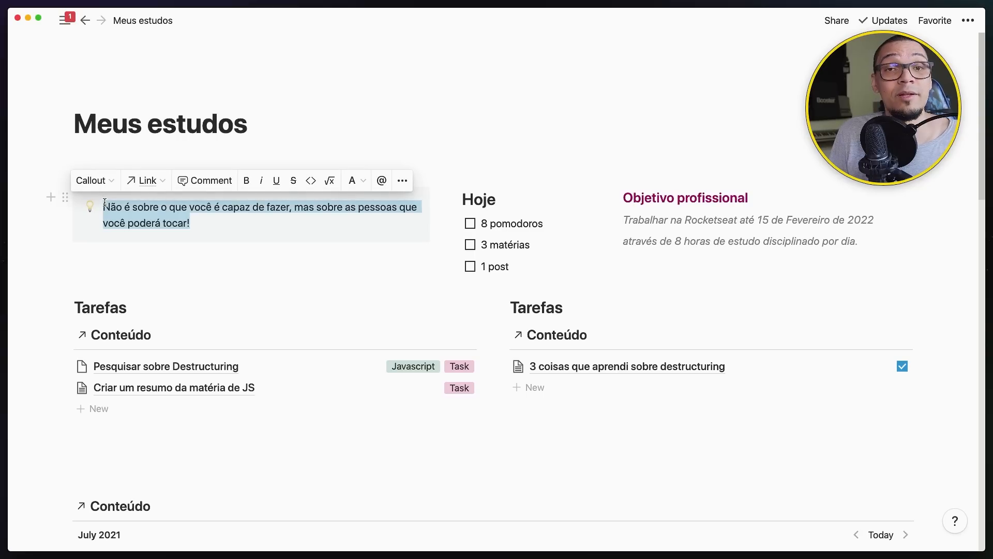
click(206, 220)
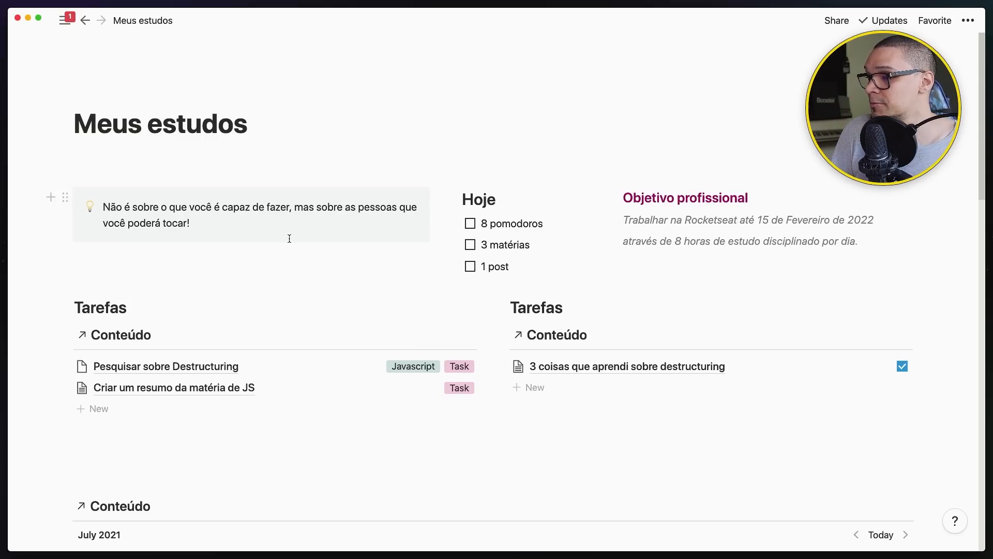
Step: Go through the Hoje to-do items one by one: 8 pomodoros, 3 matérias and 1 post
double_click(494, 222)
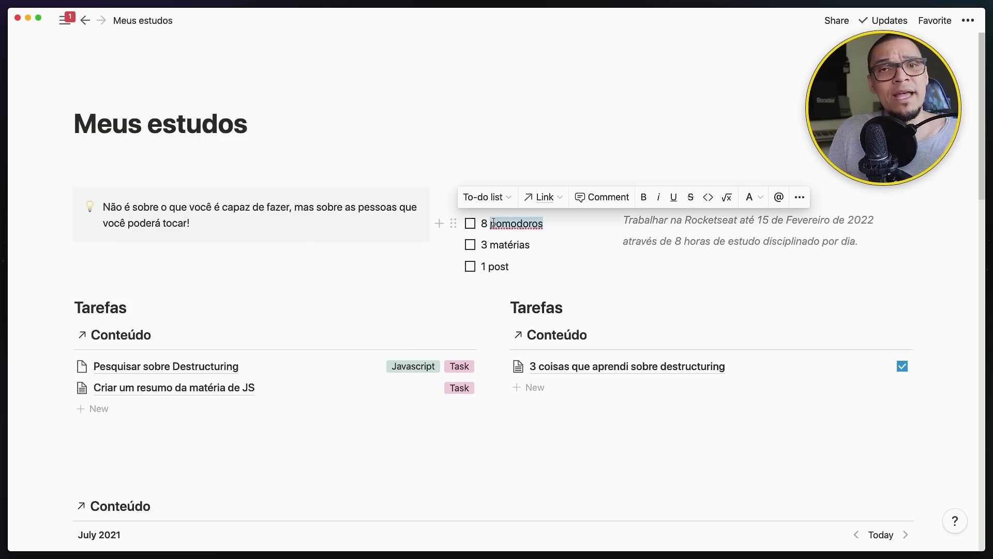
drag(543, 223, 476, 228)
click(556, 249)
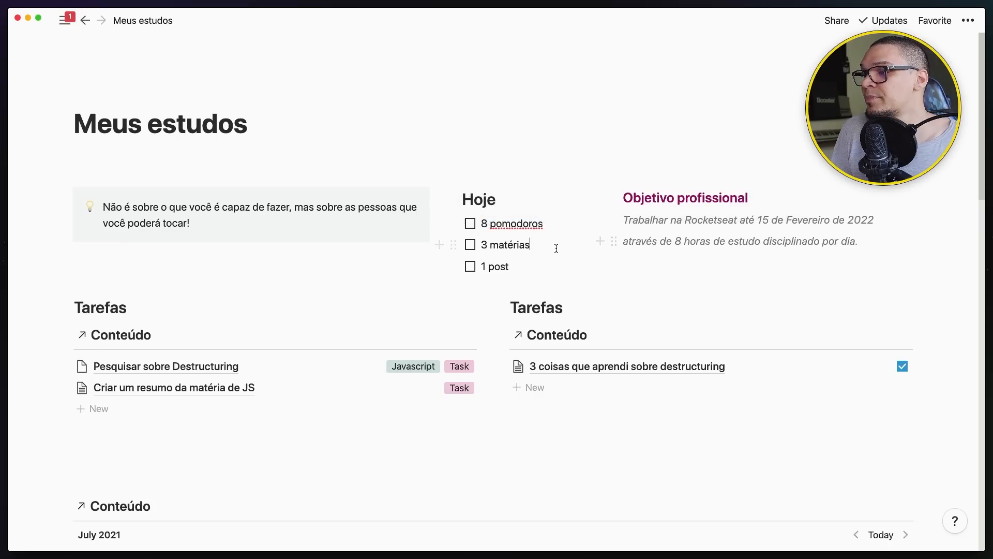
drag(556, 249, 493, 246)
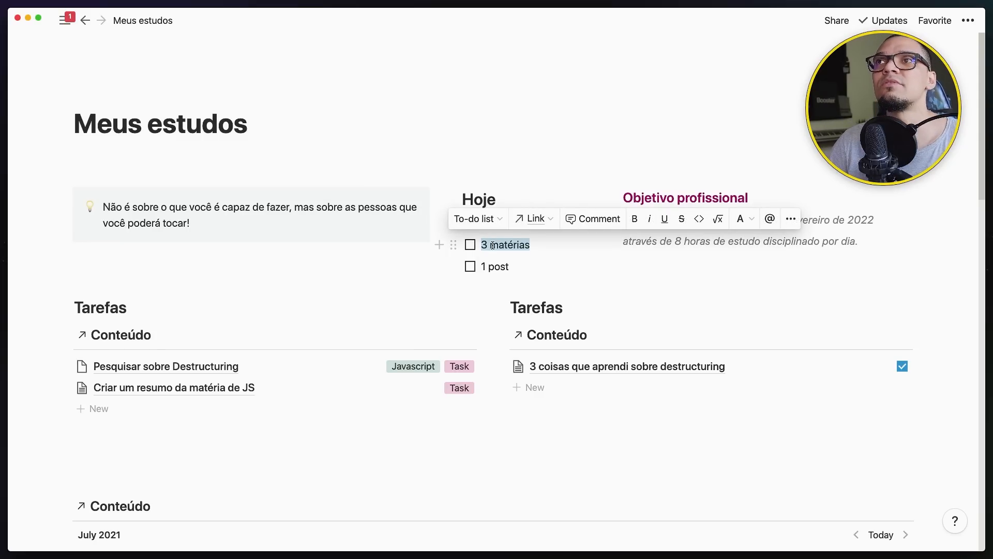
click(492, 246)
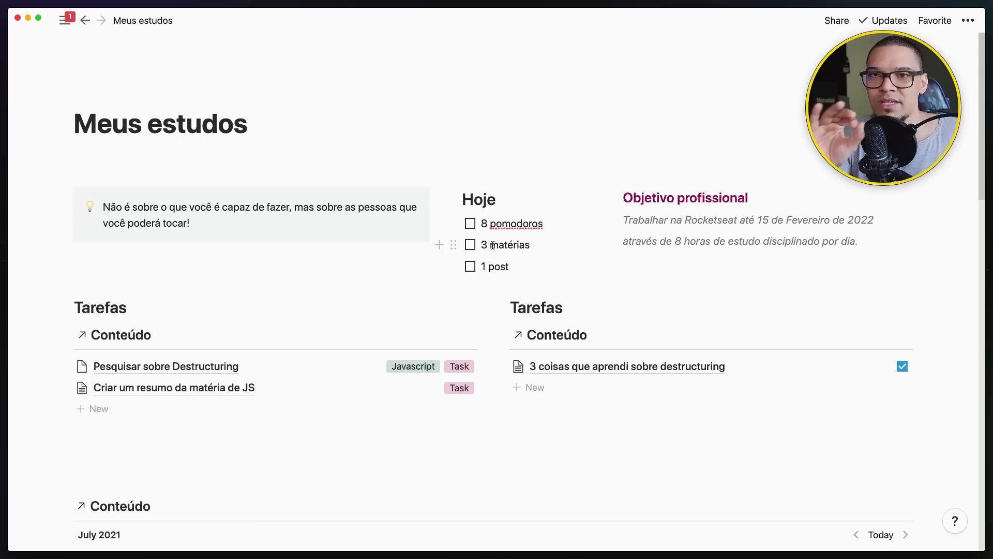
click(492, 246)
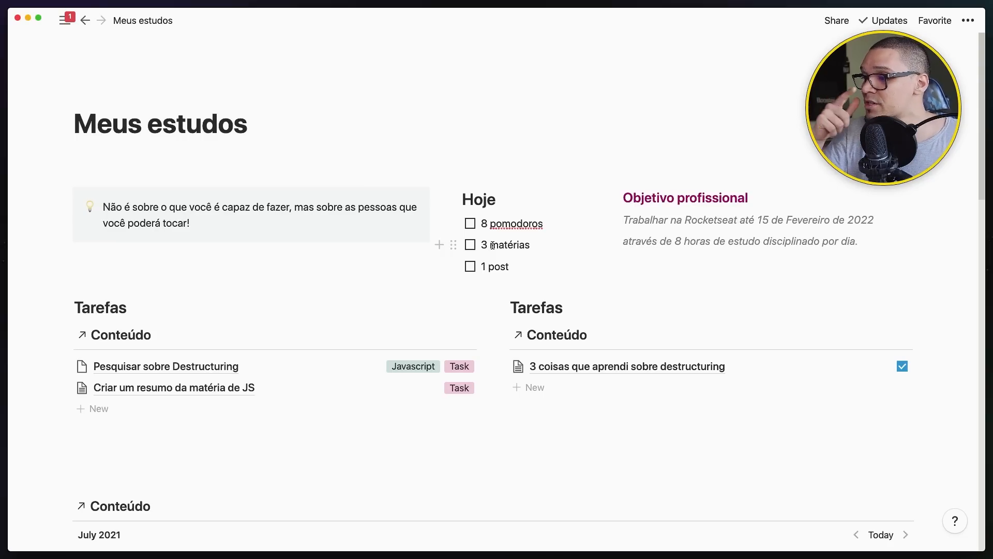
double_click(496, 266)
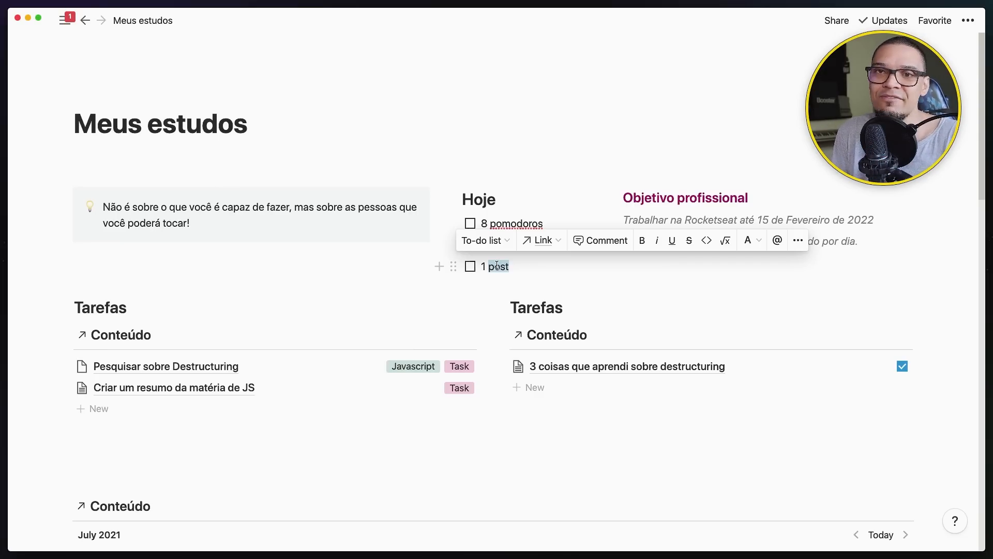
click(497, 265)
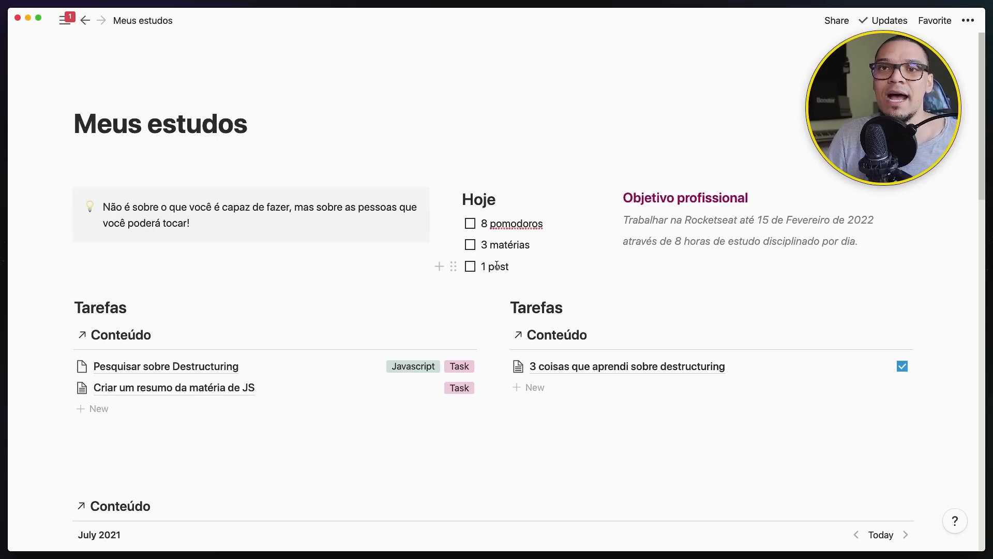
Step: Review the Cronograma table, examining the "(R)" mark in Segunda's Noite entry without editing it
scroll(497, 265, down, 15)
scroll(556, 290, up, 3)
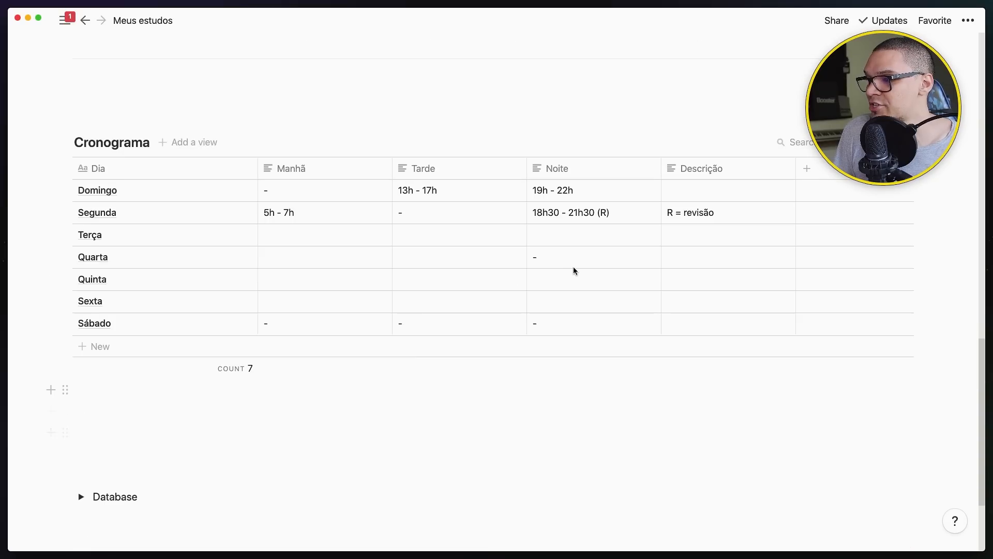
double_click(599, 215)
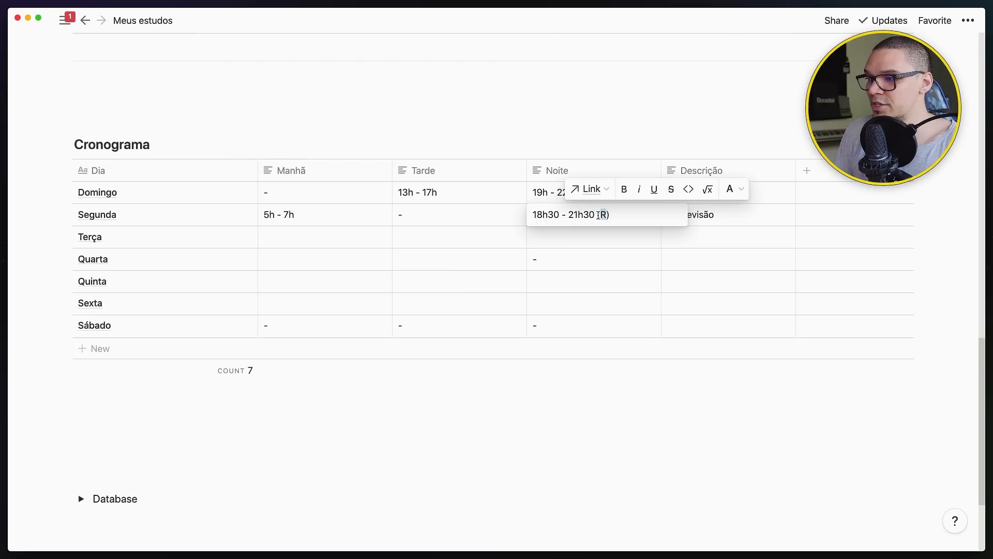
key(Escape)
scroll(465, 145, up, 10)
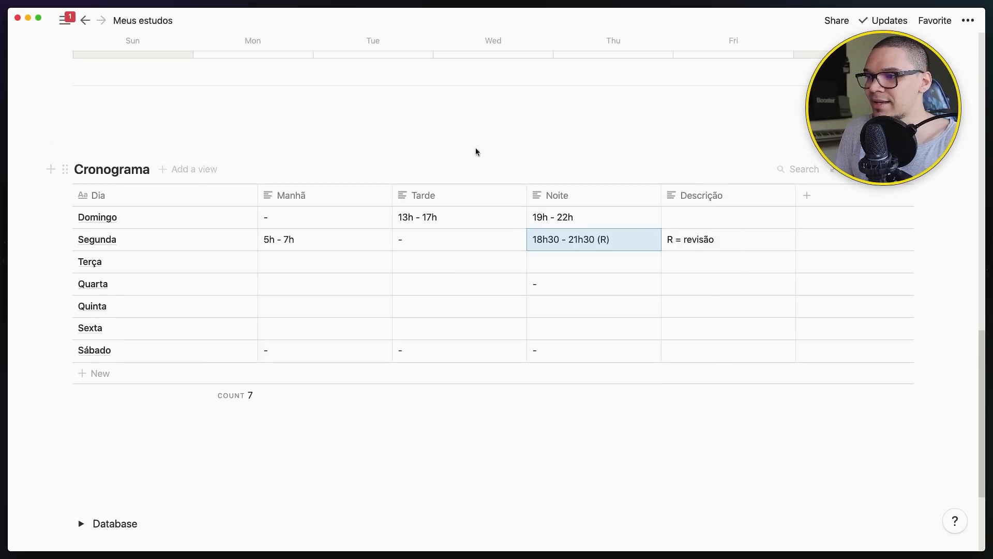
Step: Read through the Objetivo profissional statement, highlighting the company name Rocketseat and the part about daily study hours without editing it
scroll(487, 197, up, 10)
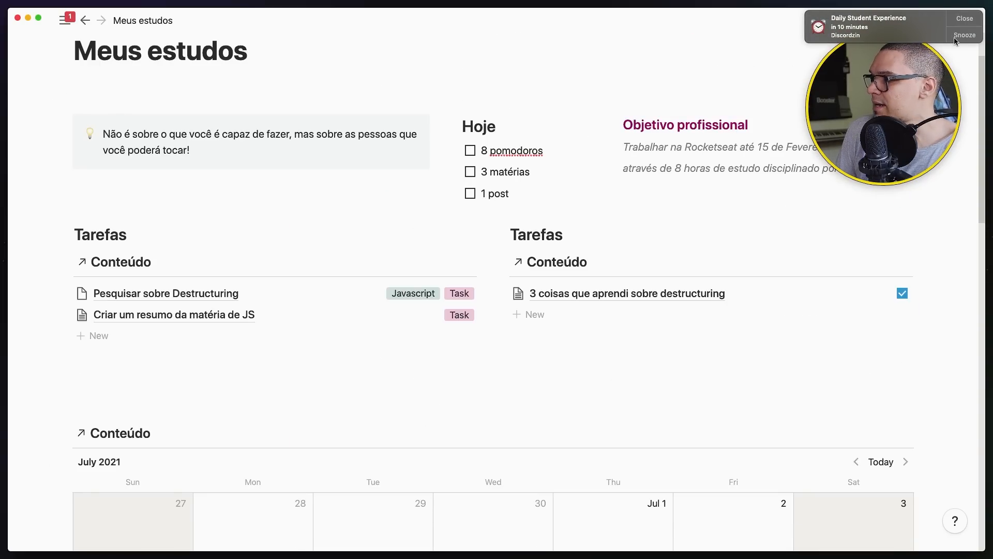
click(963, 29)
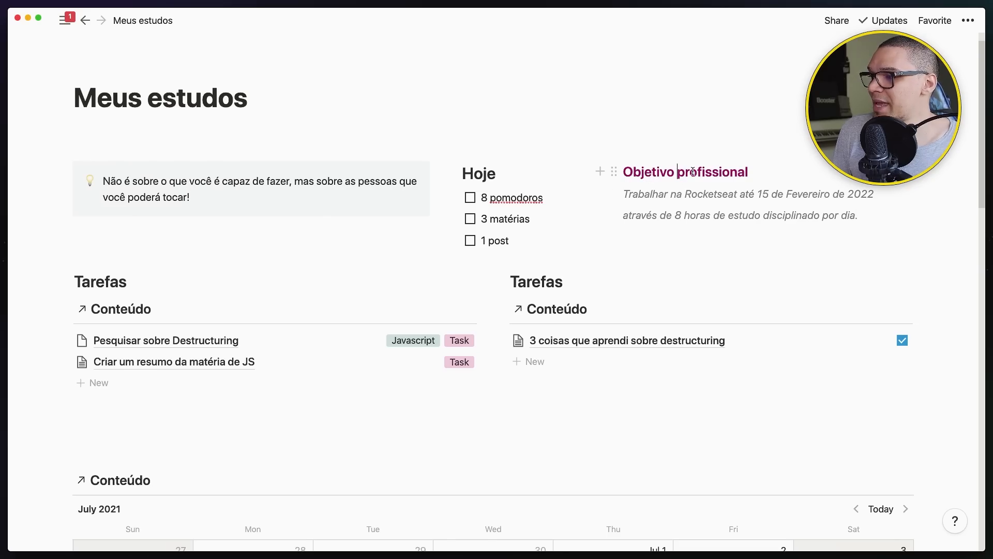
click(734, 194)
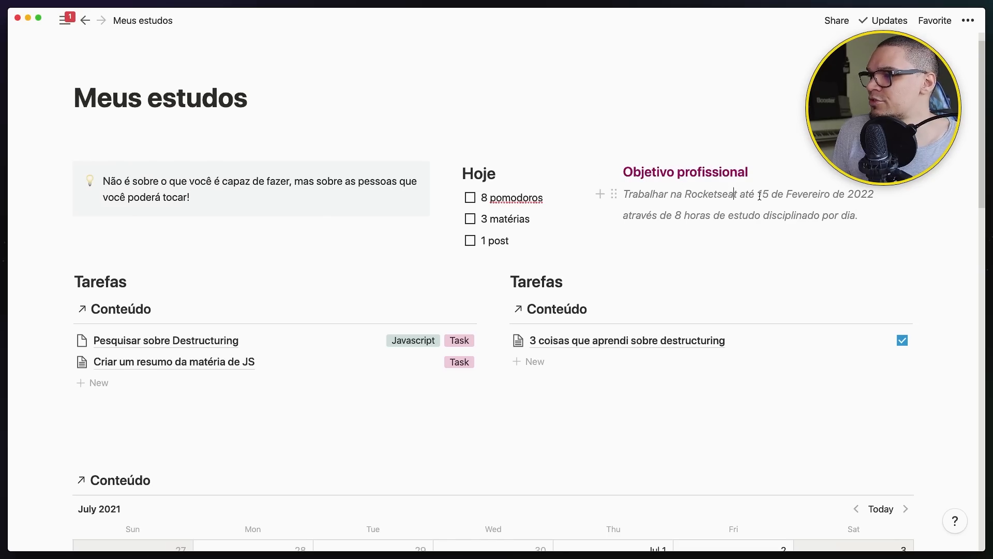
double_click(734, 196)
double_click(660, 213)
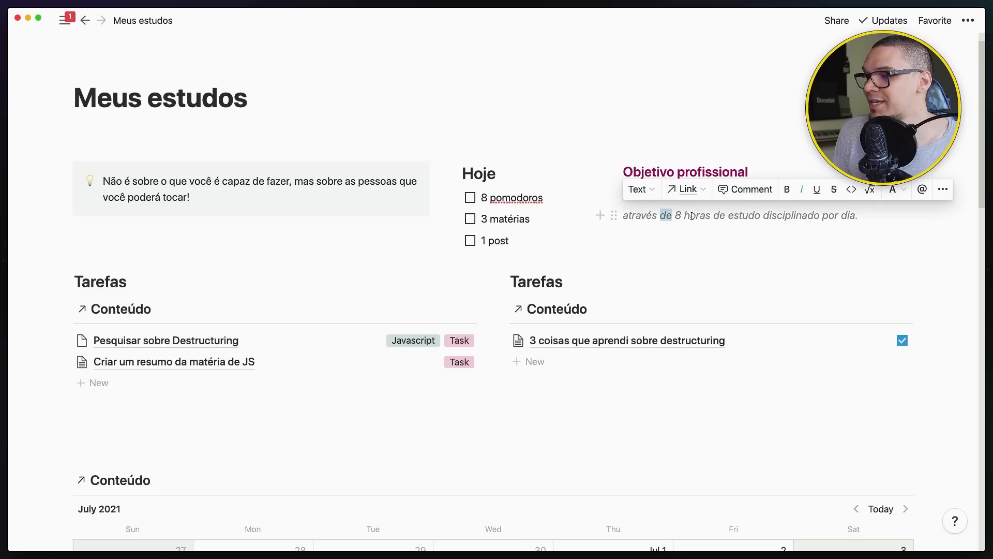
click(691, 216)
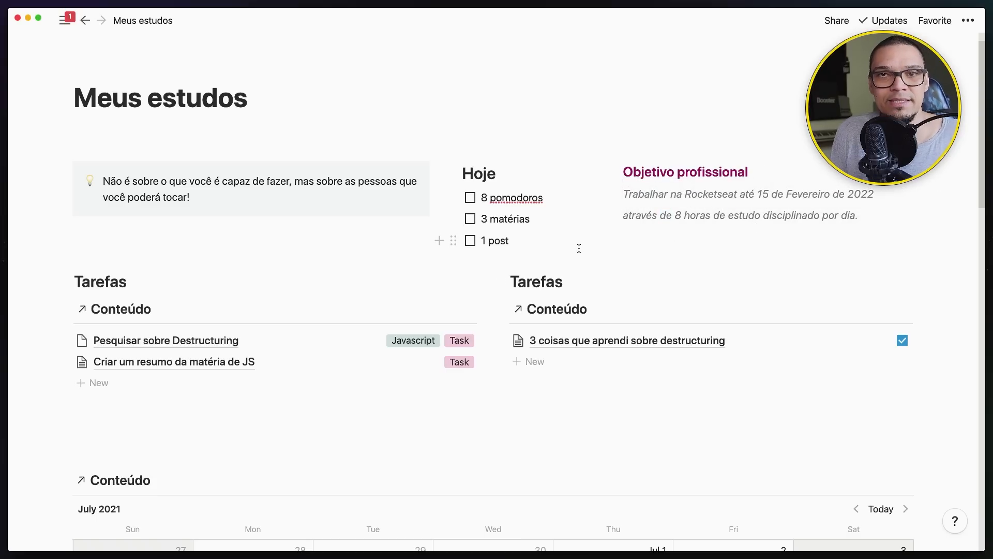
double_click(141, 193)
double_click(693, 194)
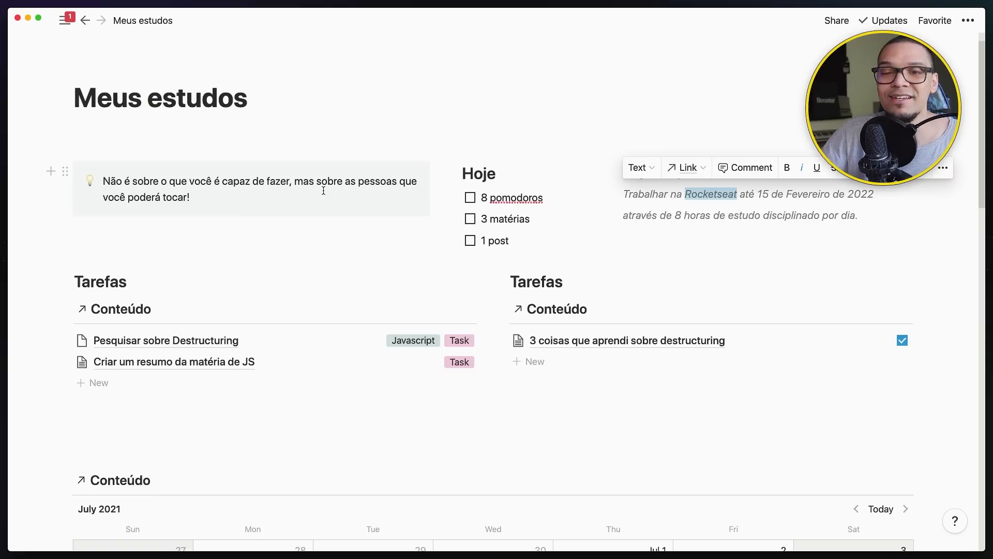
Step: Rename the second Tarefas heading, above the list containing "3 coisas que aprendi sobre destructuring", to "Posts"
scroll(135, 279, down, 1)
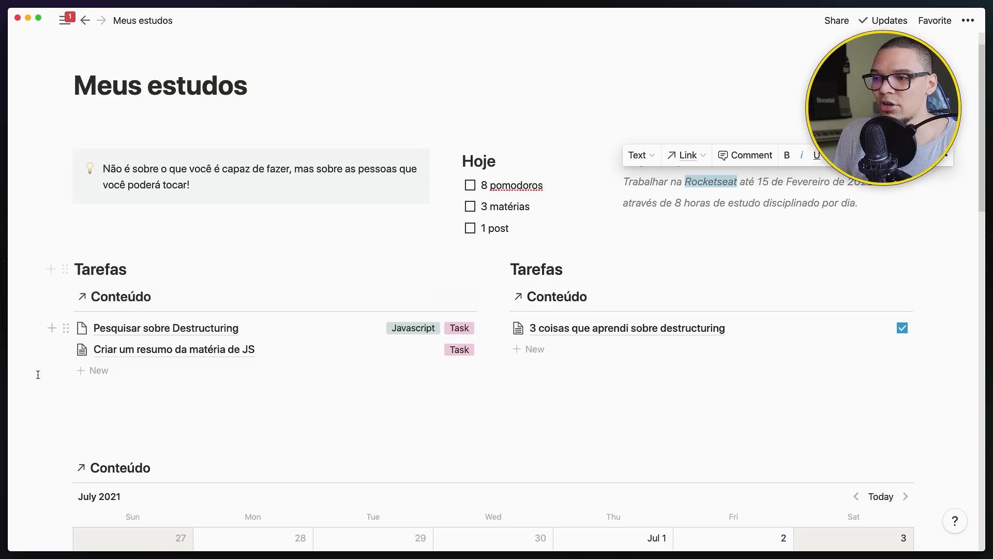
scroll(118, 347, up, 2)
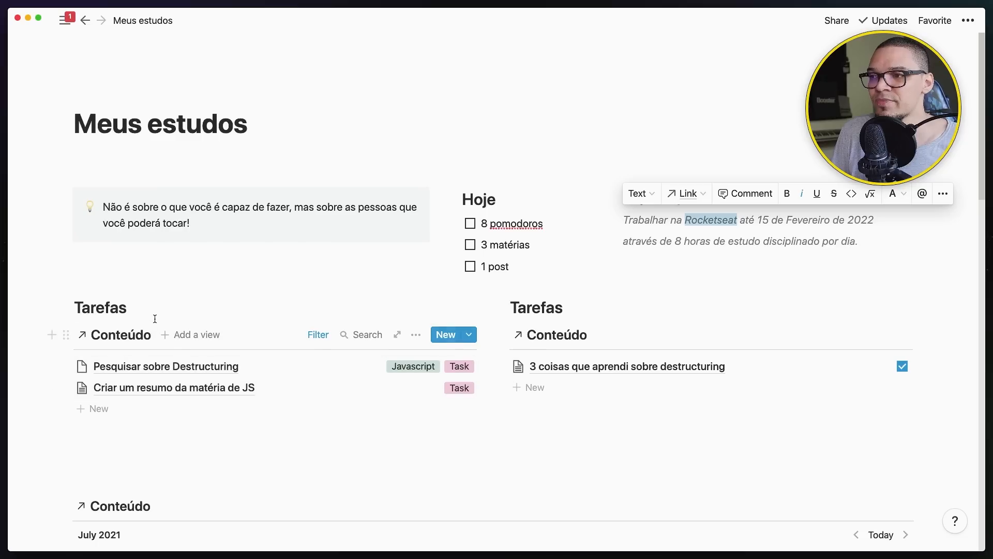
double_click(550, 306)
text(Posd)
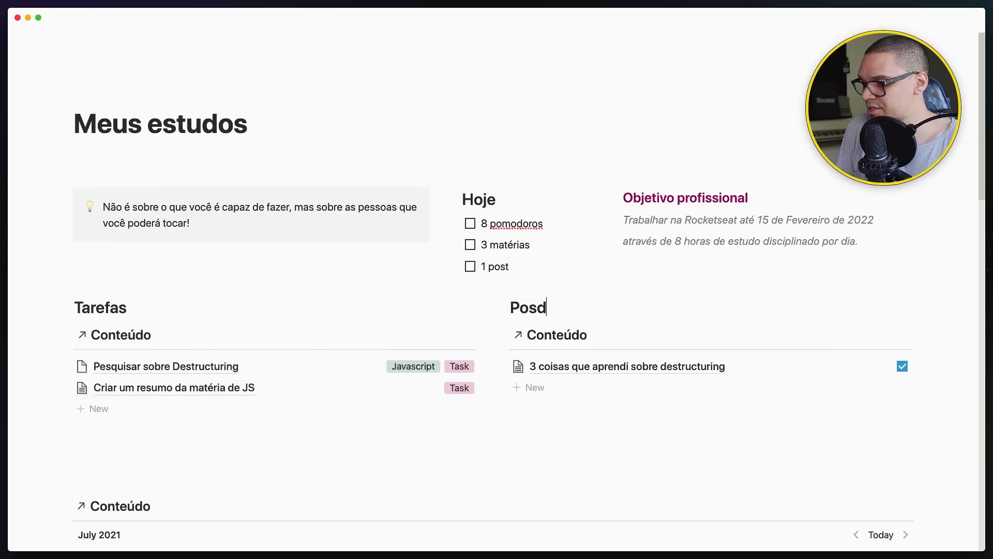
key(BackSpace)
text(s)
key(BackSpace)
text(ts)
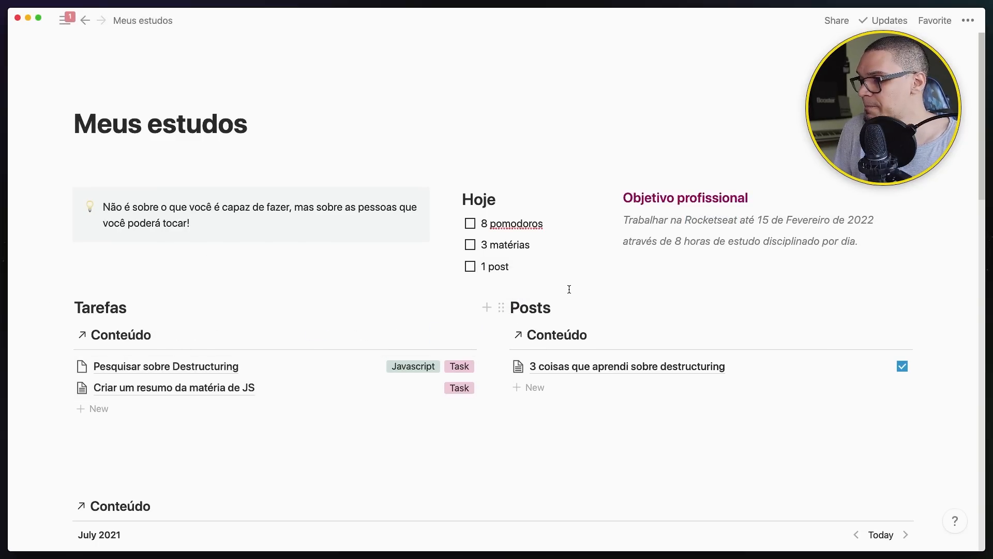
double_click(551, 305)
Step: Create a new entry on July 30, 2021 in the Conteúdo calendar
scroll(556, 305, down, 10)
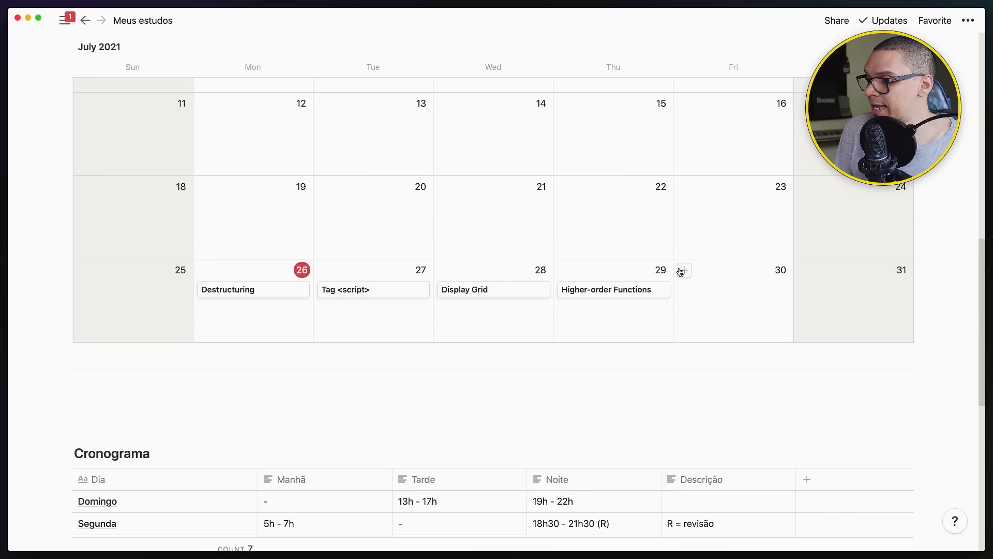
scroll(279, 269, up, 3)
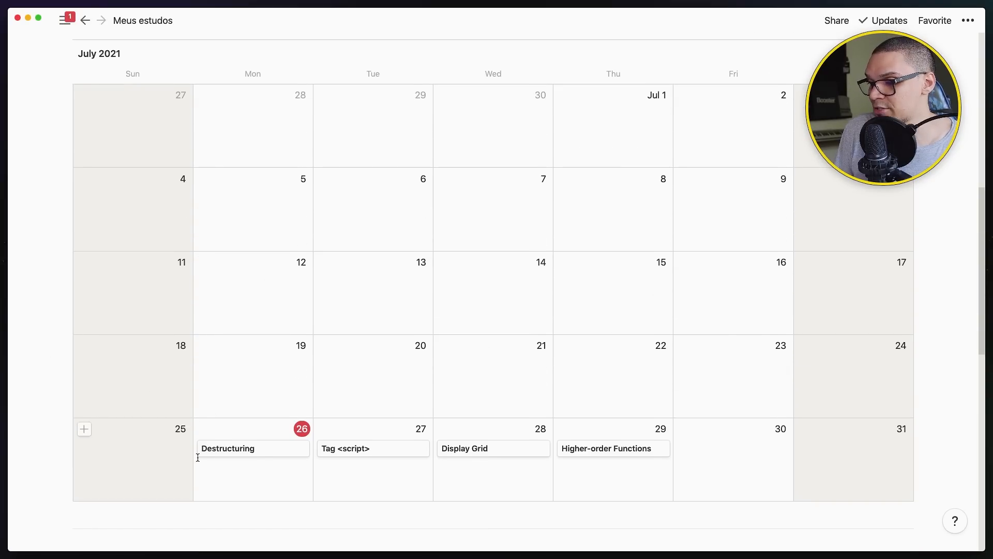
scroll(198, 457, down, 2)
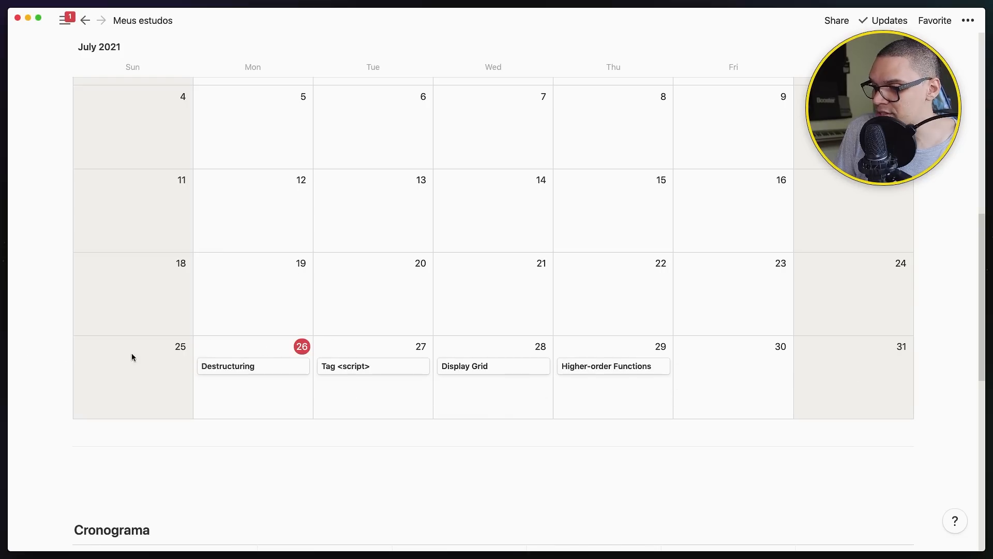
click(688, 351)
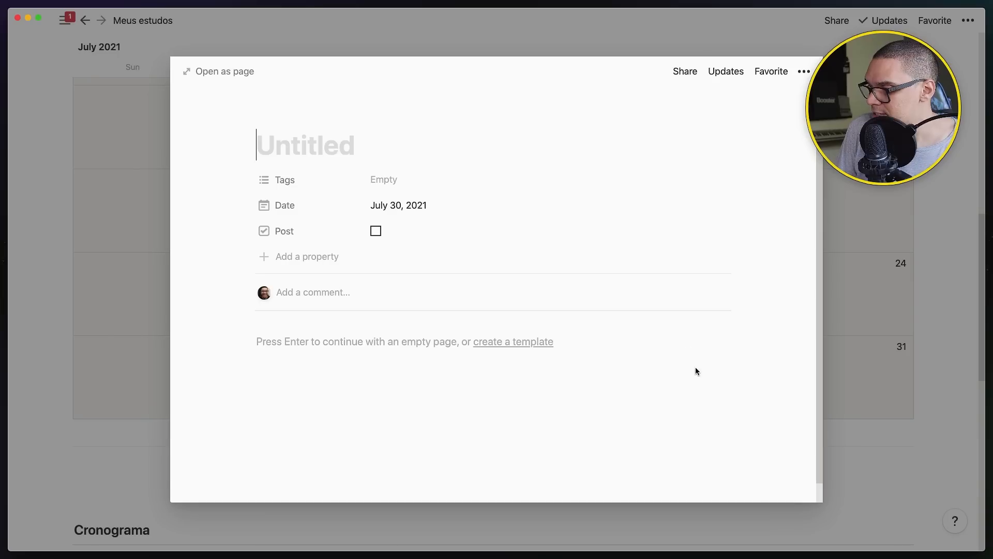
Step: Include a time of 7:00 AM in the new entry's date and set its reminder to 5 minutes before
click(414, 206)
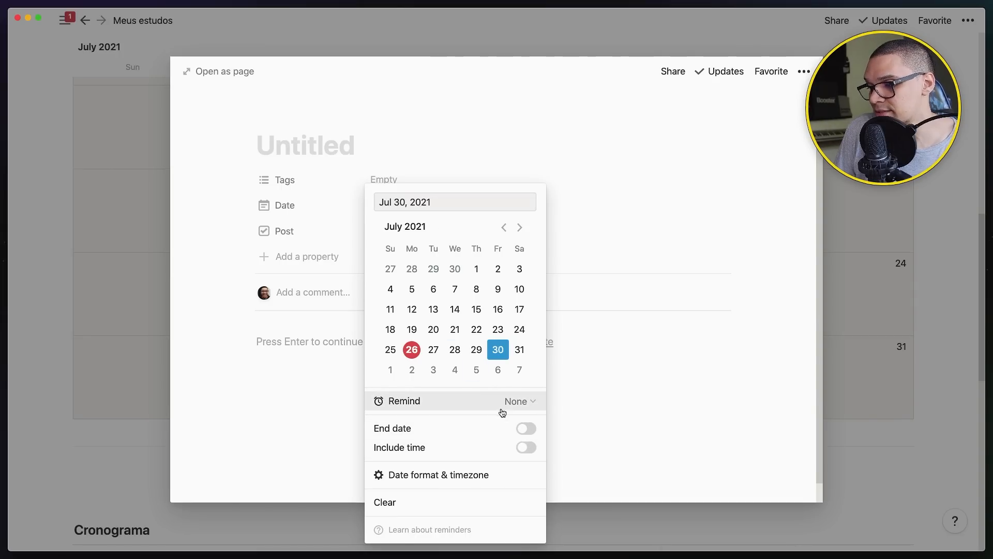
click(524, 448)
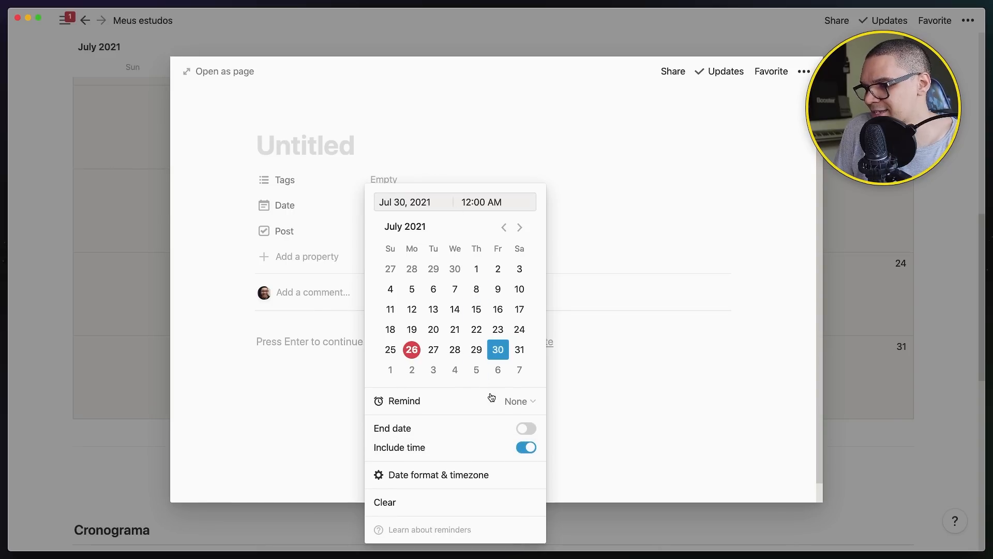
double_click(461, 202)
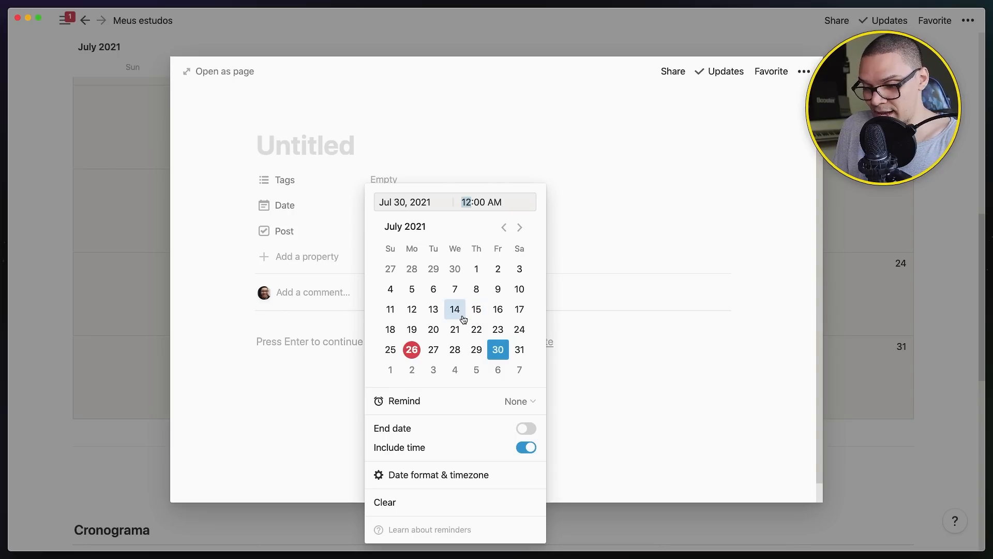
text(7h)
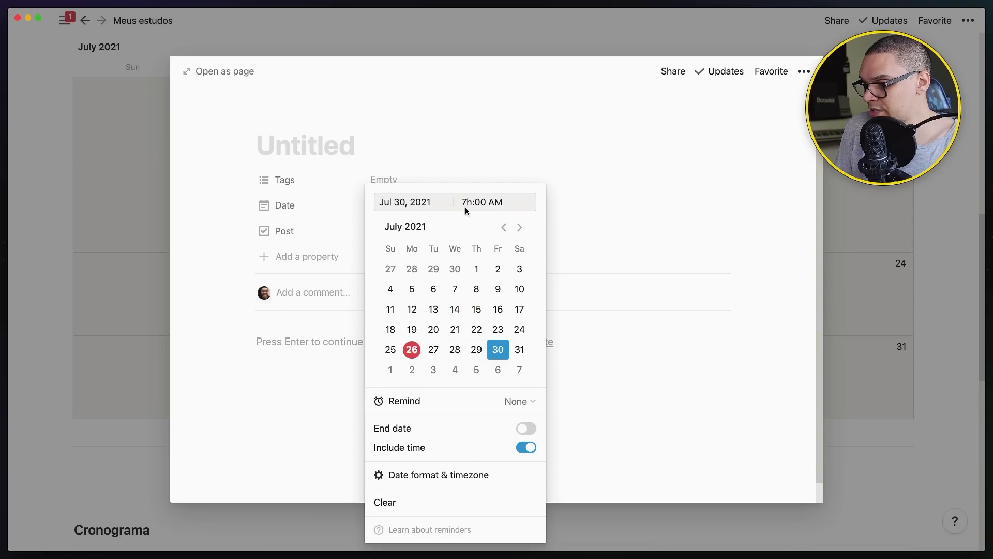
key(BackSpace)
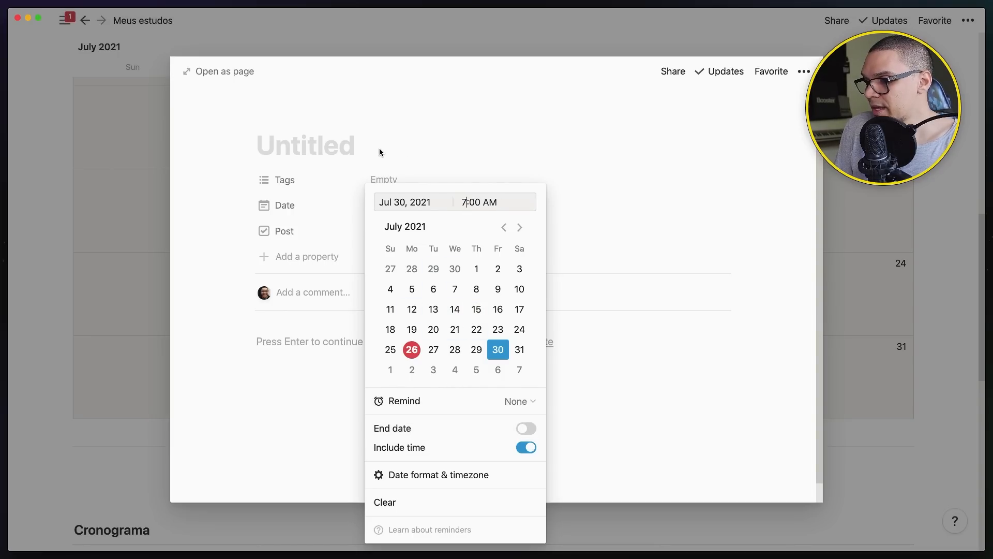
click(521, 394)
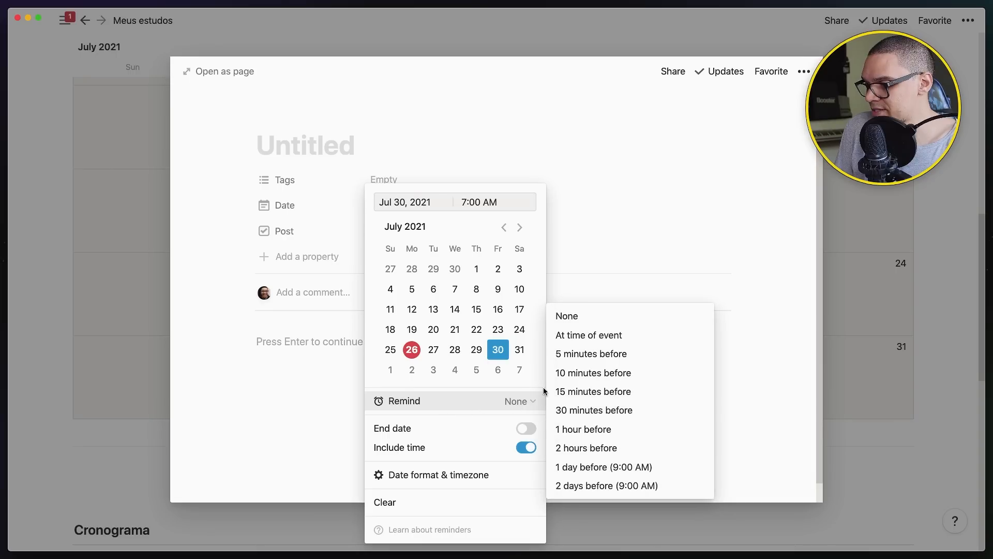
click(591, 353)
Step: Title the July 30 entry "O que é banco de dados" and return to the calendar
click(336, 141)
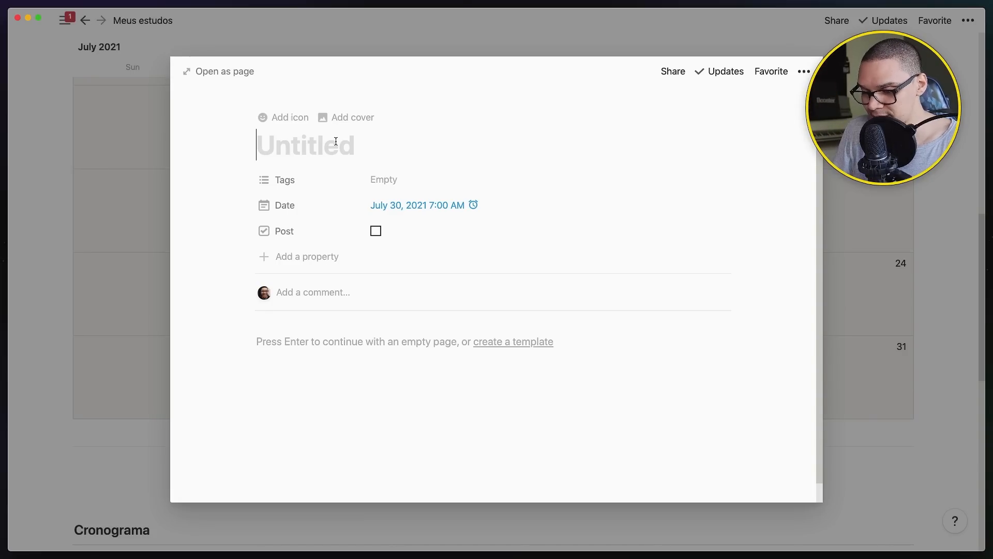
text(O que é banco)
key(BackSpace)
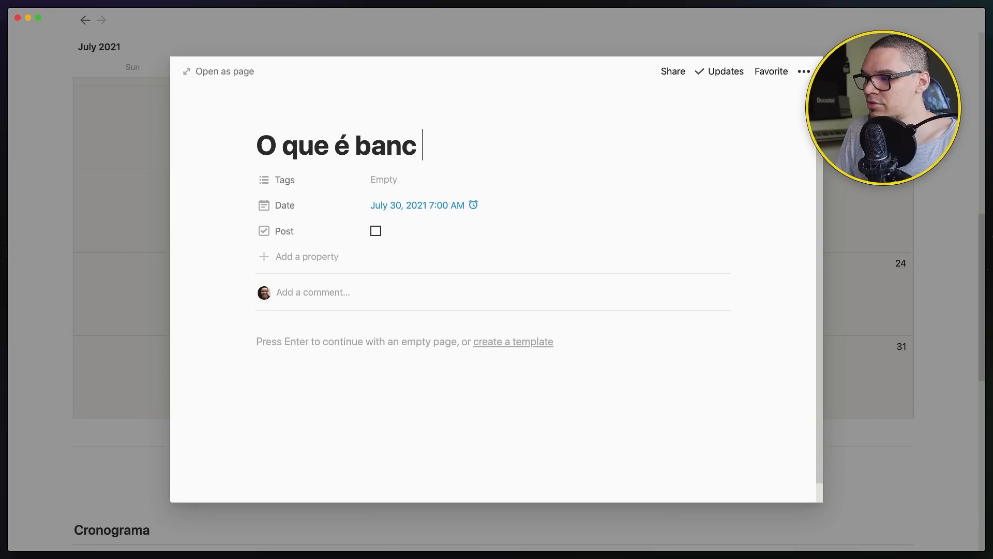
key(BackSpace)
text(o de dados)
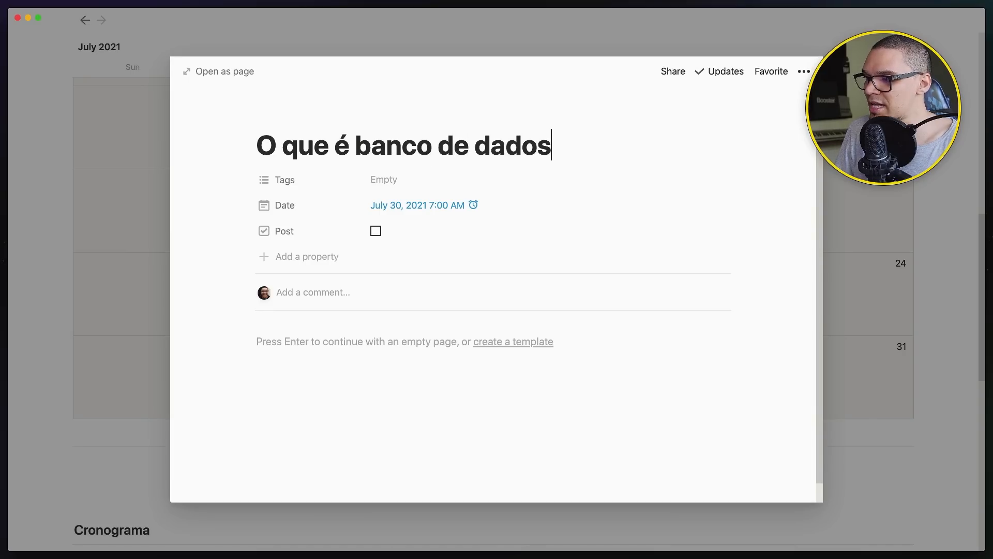
key(Return)
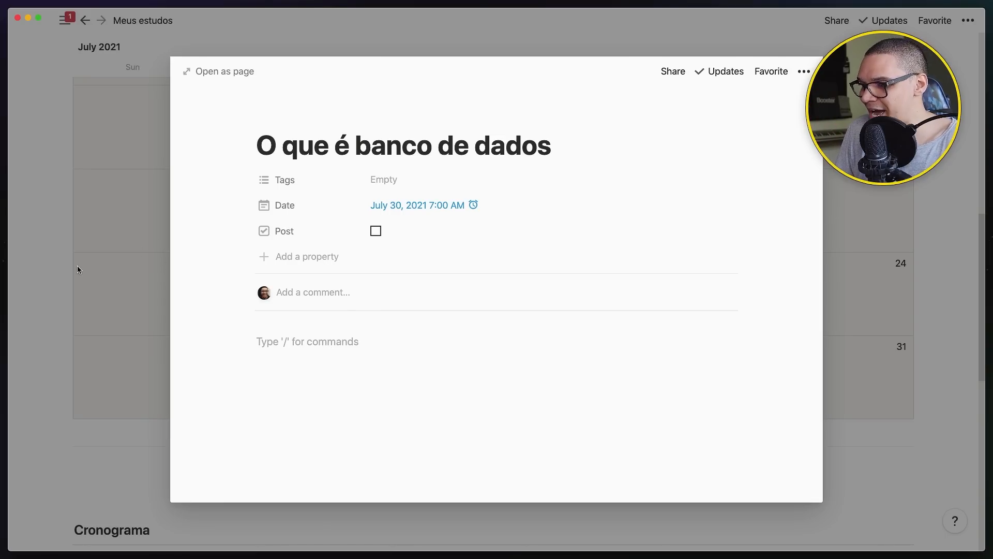
click(33, 262)
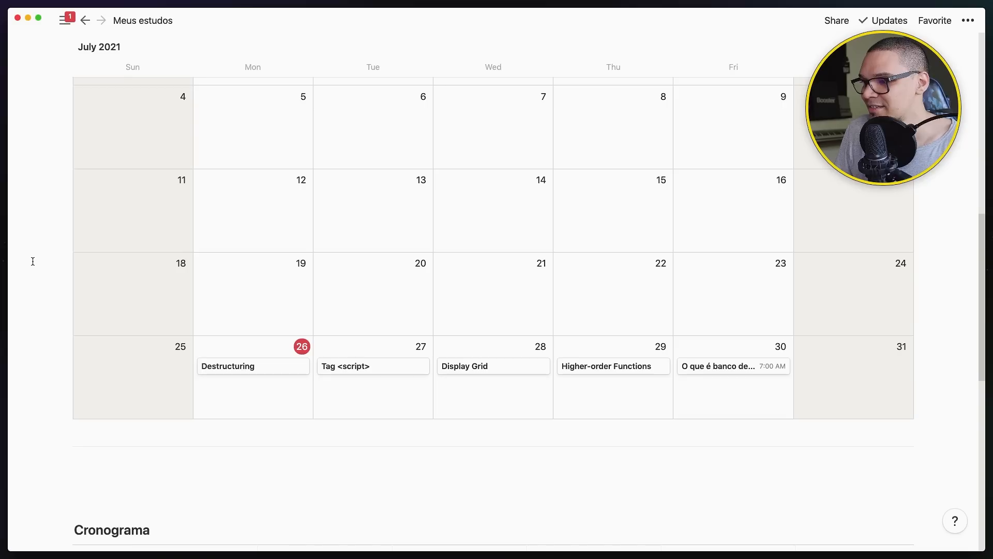
Step: Create a "Banco de dados" tag and keep it as the only tag on the "O que é banco de dados" entry
click(727, 367)
click(399, 173)
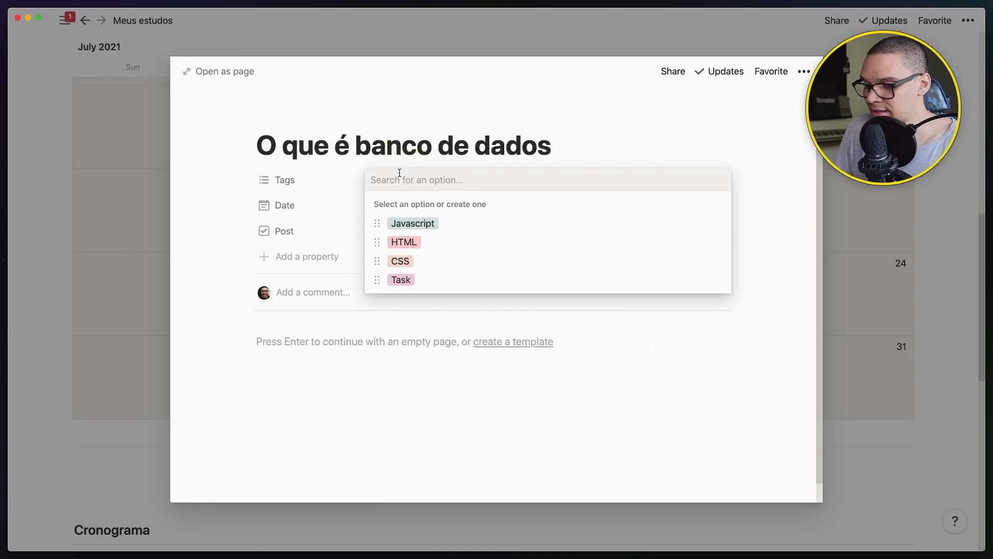
text(Banco de dados)
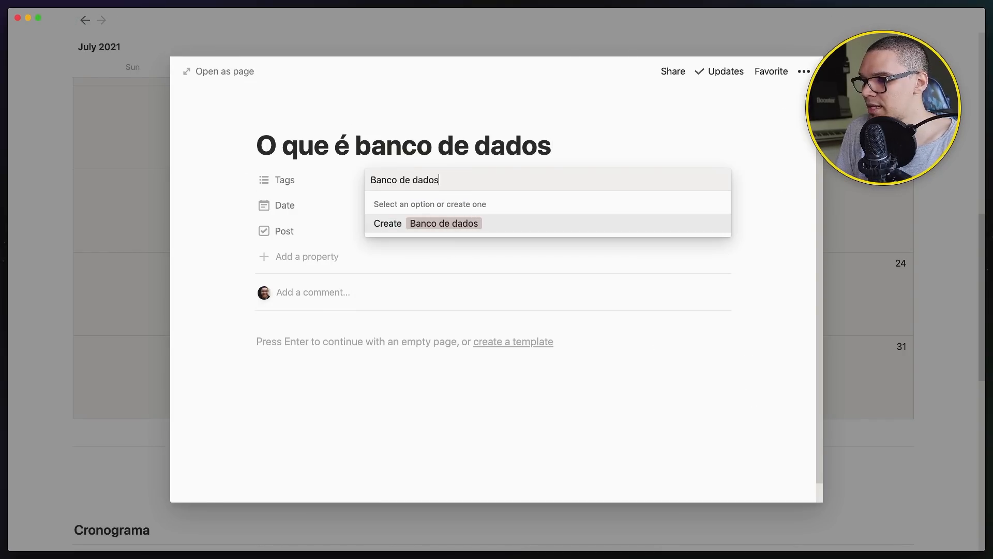
click(466, 224)
click(466, 224)
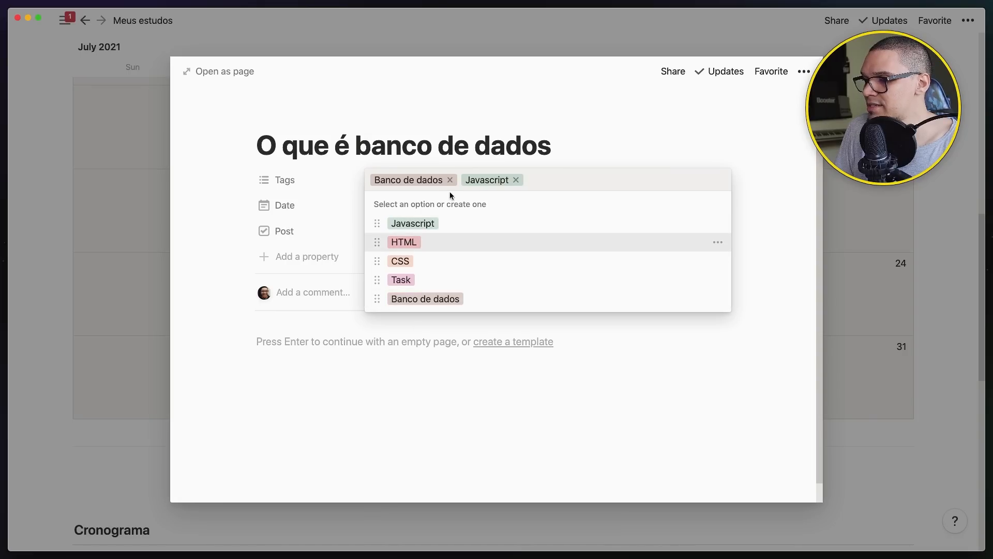
click(515, 180)
click(400, 379)
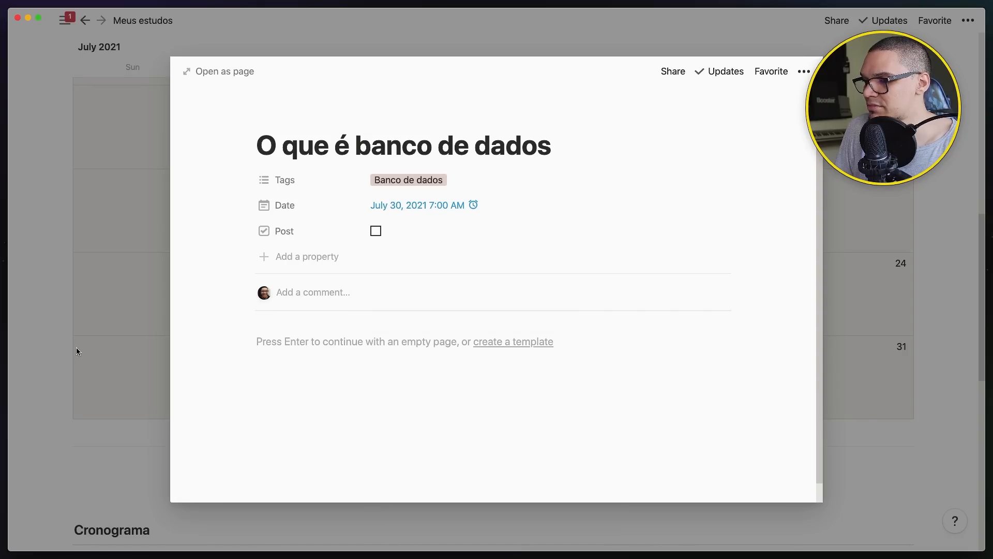
click(27, 298)
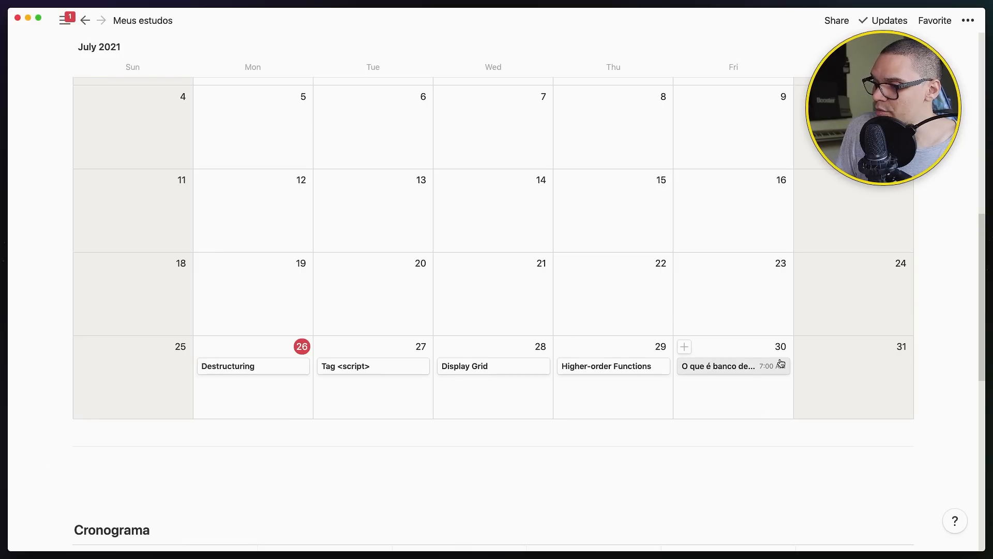
Step: Expand the Database toggle to check the Conteúdo table's entries, collapse it, and return to the Cronograma table
scroll(672, 346, down, 10)
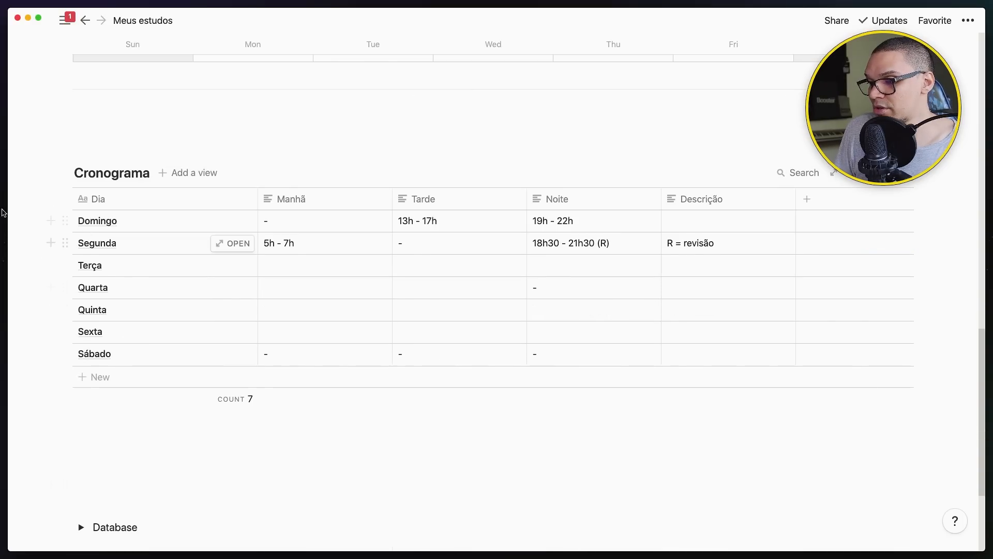
scroll(236, 325, down, 3)
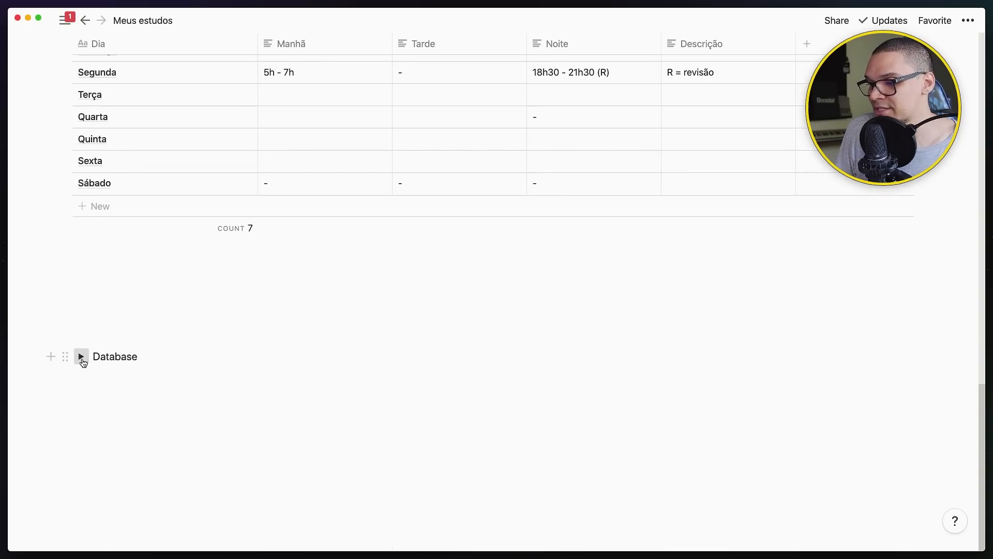
click(82, 356)
scroll(388, 312, down, 5)
scroll(209, 219, up, 2)
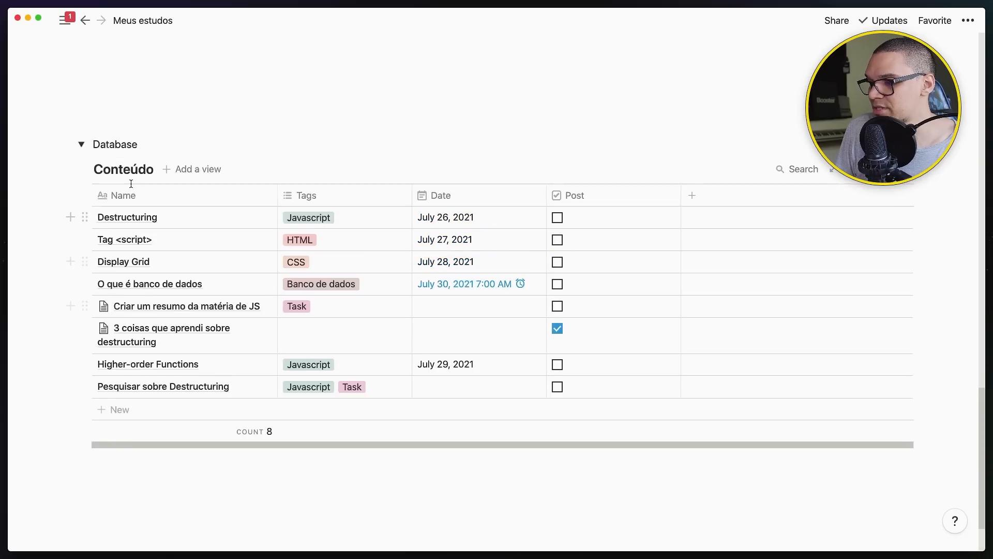
scroll(131, 184, up, 2)
click(81, 249)
scroll(207, 357, up, 5)
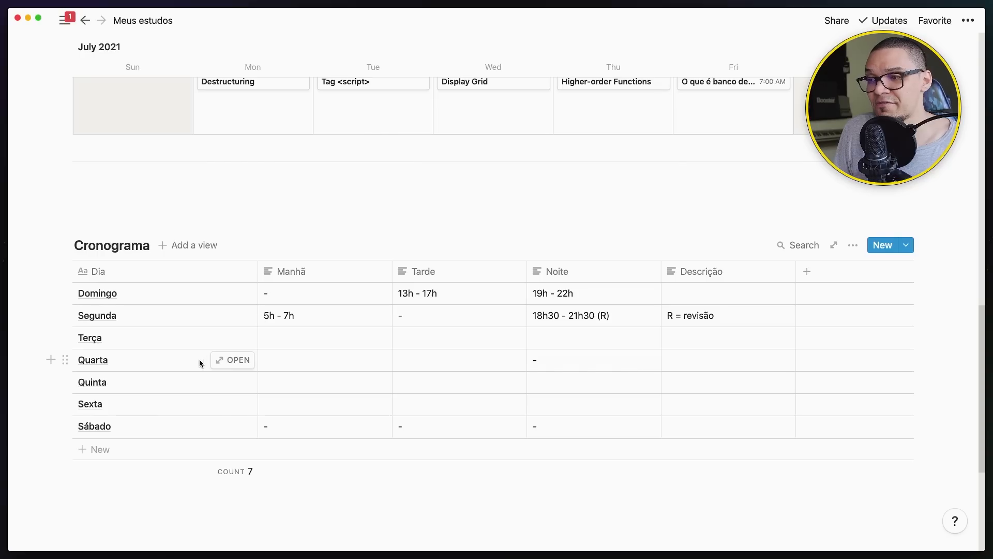
scroll(206, 341, up, 1)
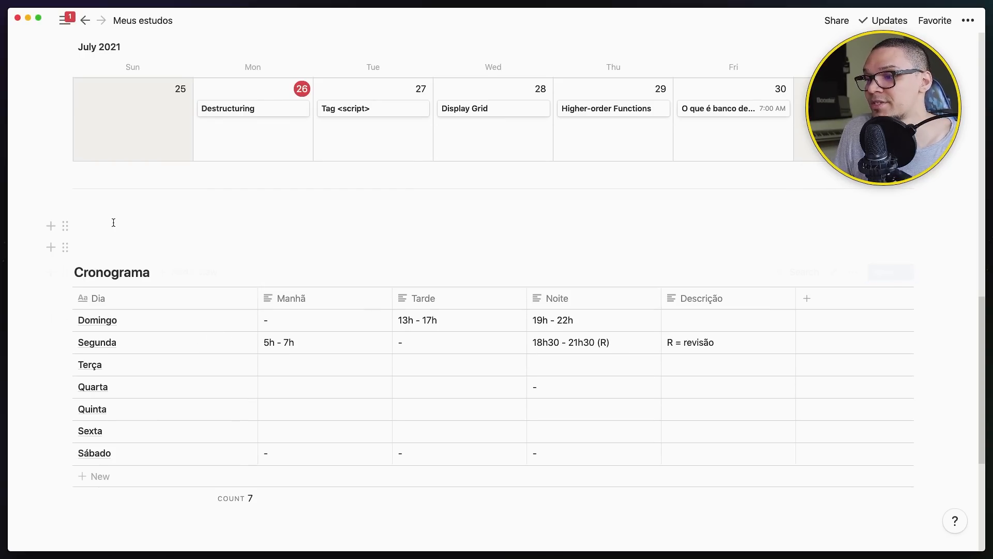
Step: Schedule the "3 coisas que aprendi sobre destructuring" post on July 30 in the calendar and uncheck its Post property
scroll(395, 239, up, 10)
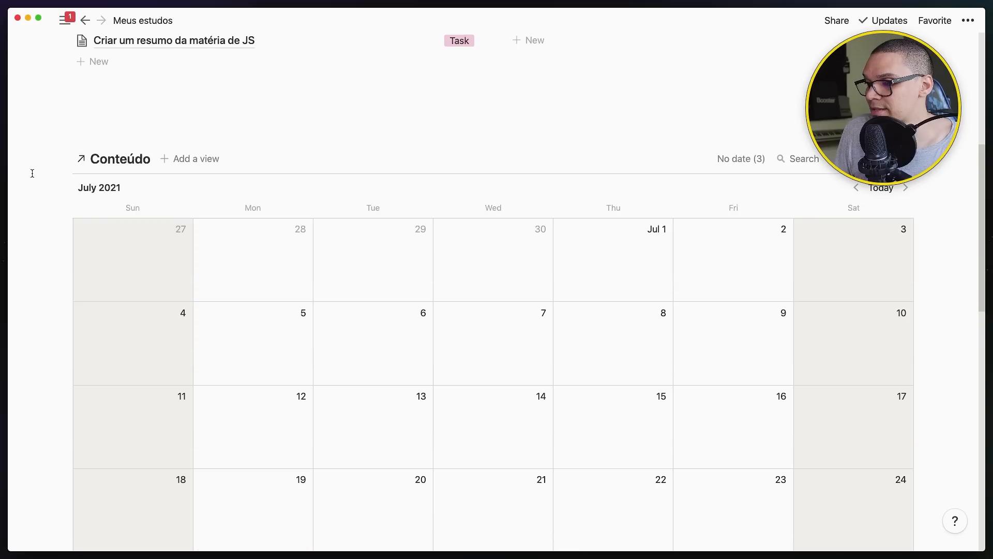
scroll(702, 417, up, 6)
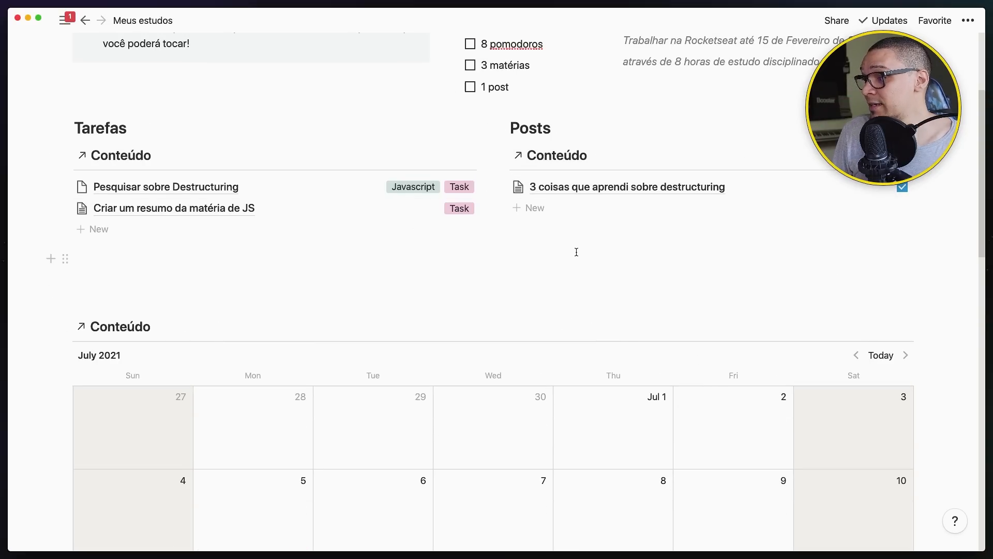
scroll(577, 252, down, 1)
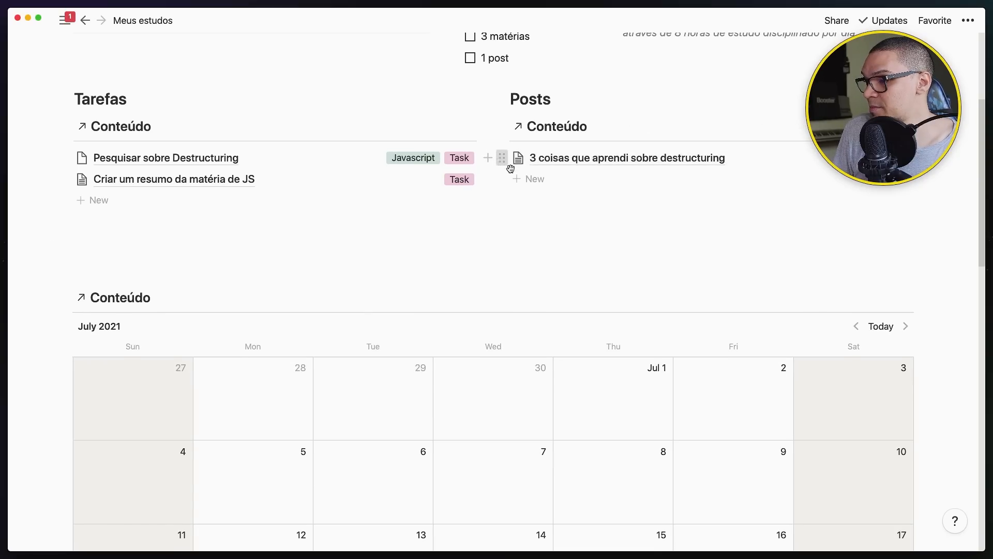
drag(511, 168, 695, 390)
scroll(510, 211, up, 10)
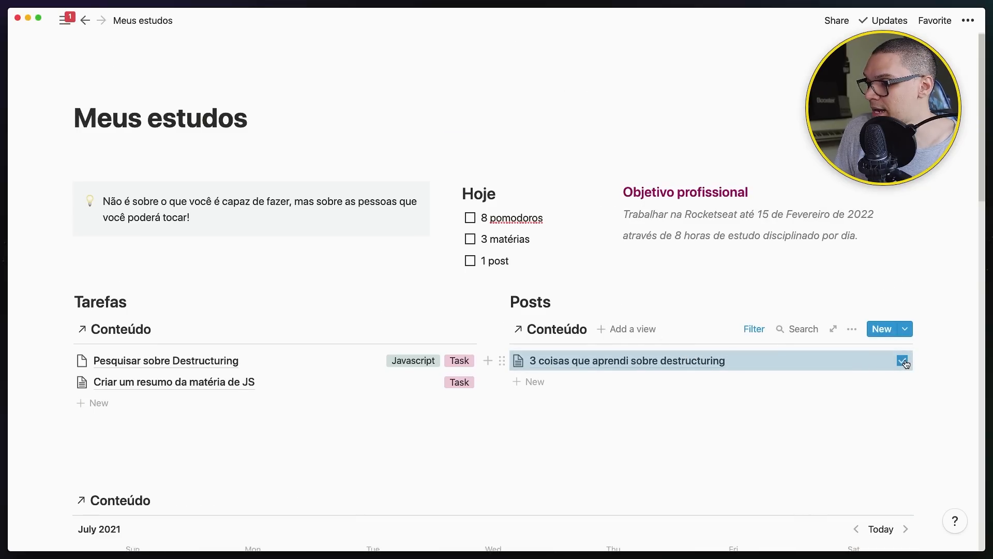
Step: Schedule the "Criar um resumo da matéria de JS" task on July 30 in the Conteúdo calendar
scroll(599, 413, down, 1)
scroll(560, 385, down, 5)
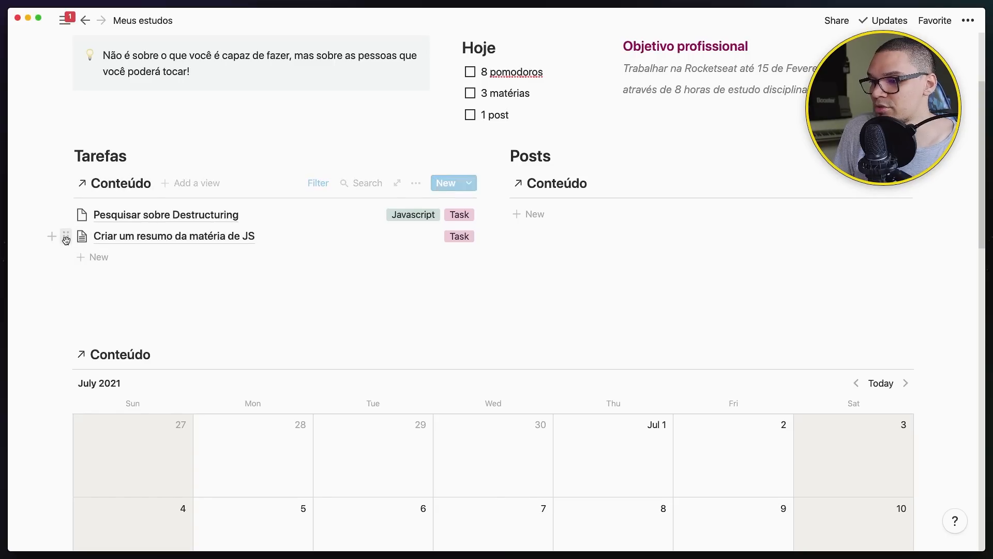
drag(66, 235, 704, 491)
scroll(383, 277, down, 5)
scroll(512, 395, down, 2)
scroll(136, 235, up, 10)
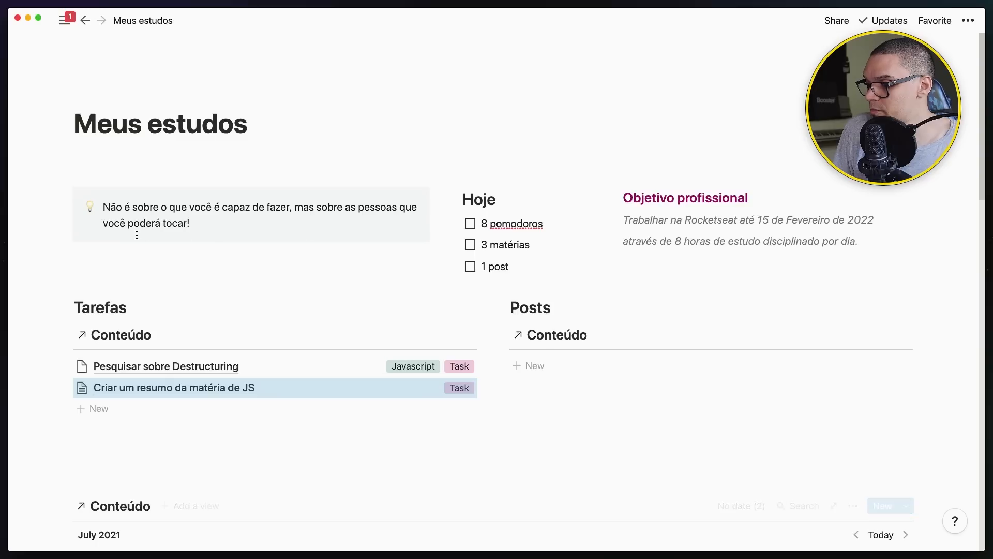
Step: Remove the Task tag from the "Criar um resumo da matéria de JS" entry and close it
click(463, 392)
click(387, 181)
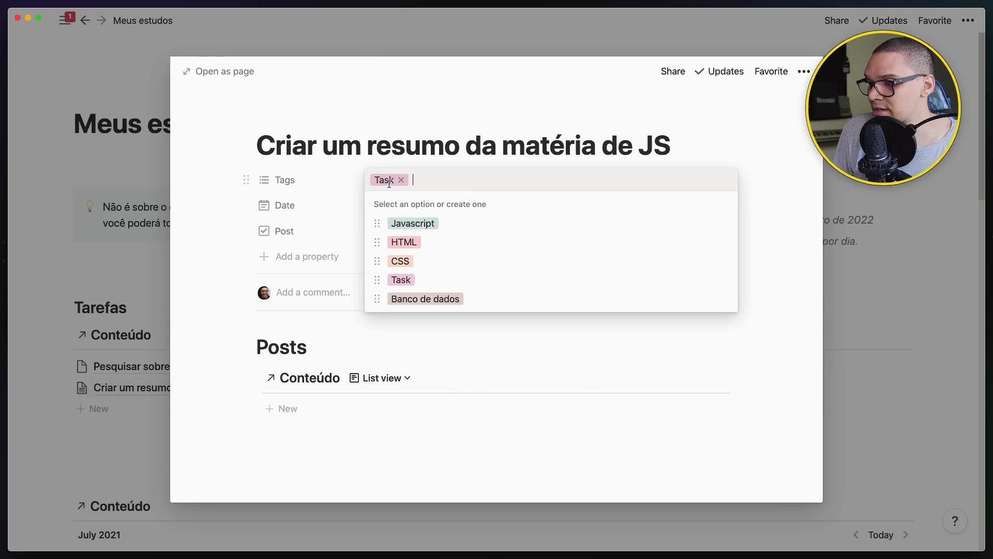
click(401, 180)
click(52, 396)
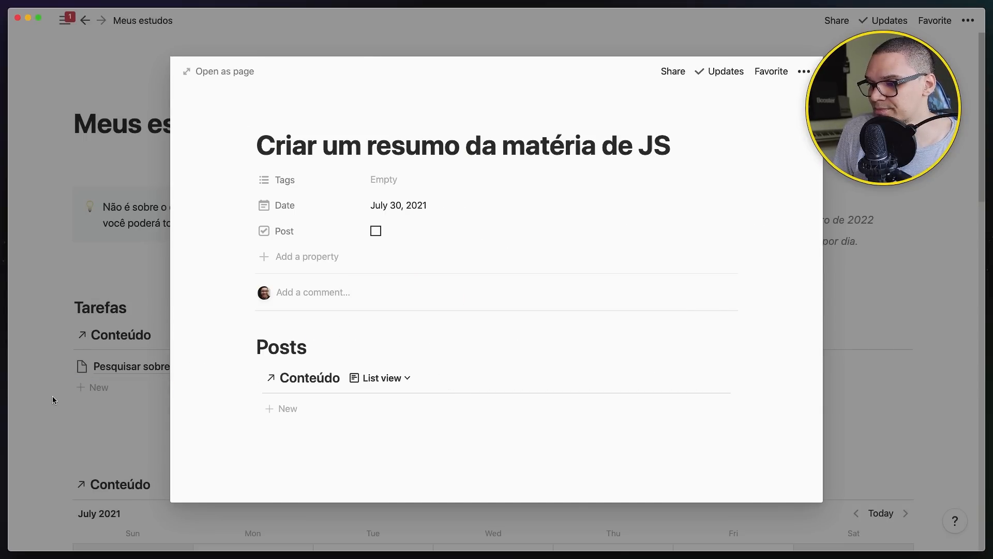
click(65, 411)
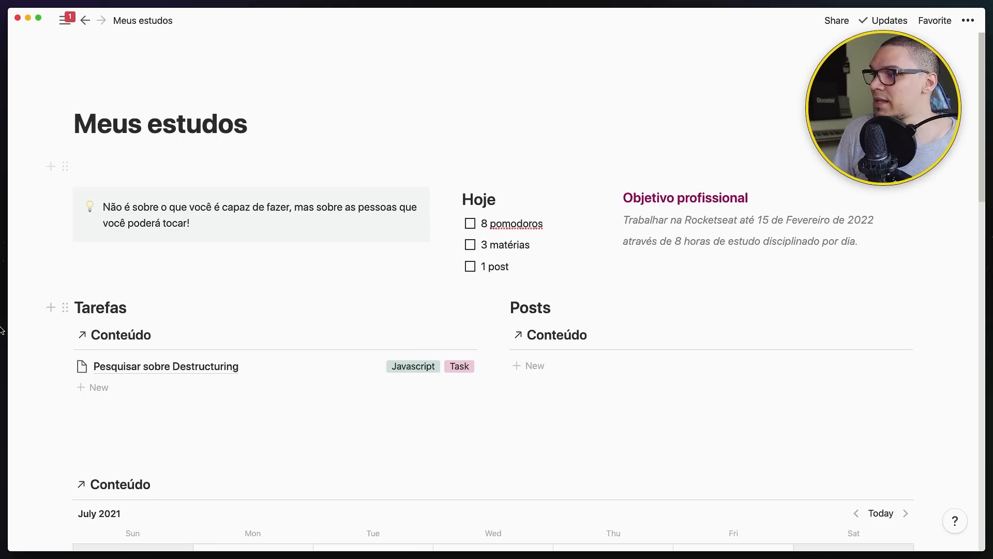
Step: Review the page from the Hoje goals through the task and post lists and the July calendar to the Cronograma table
click(474, 225)
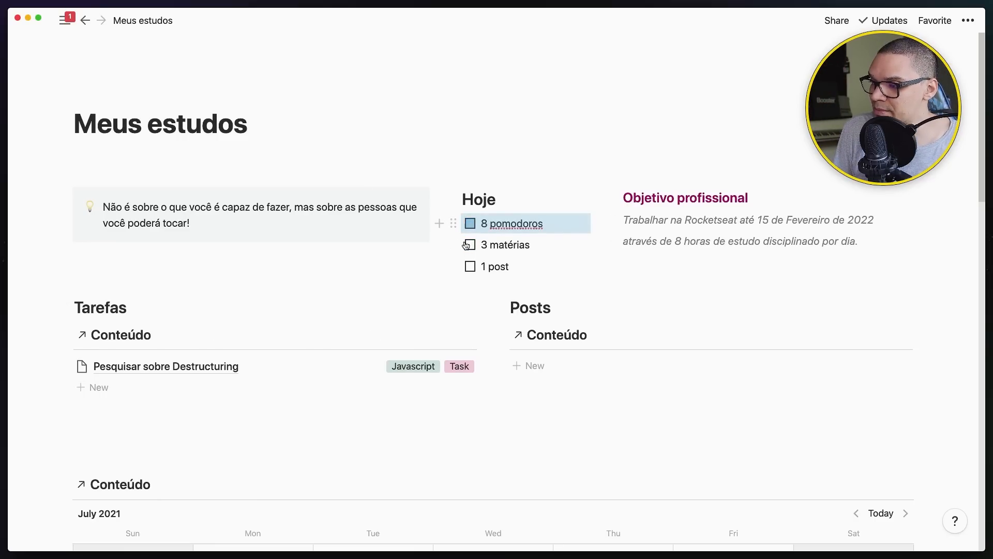
scroll(84, 281, down, 3)
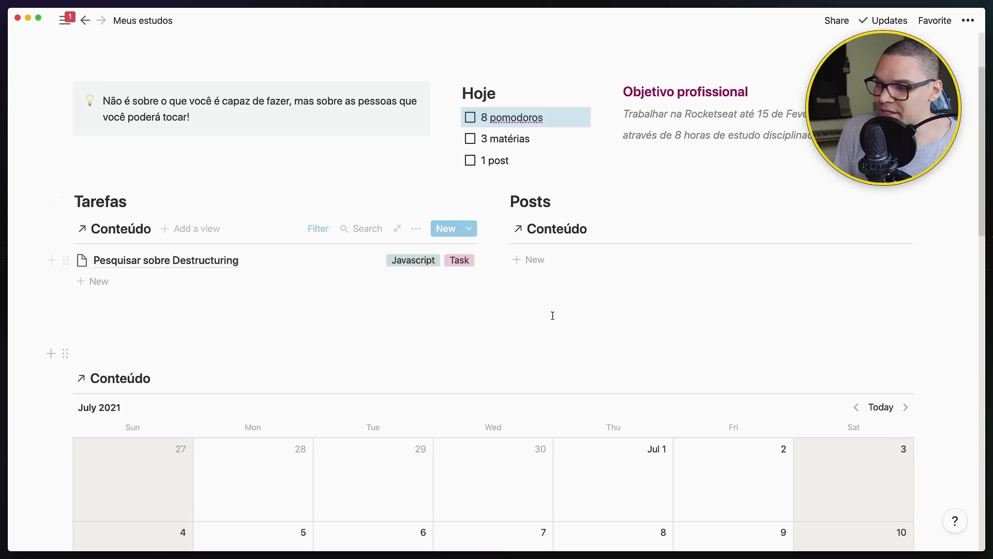
scroll(627, 281, down, 15)
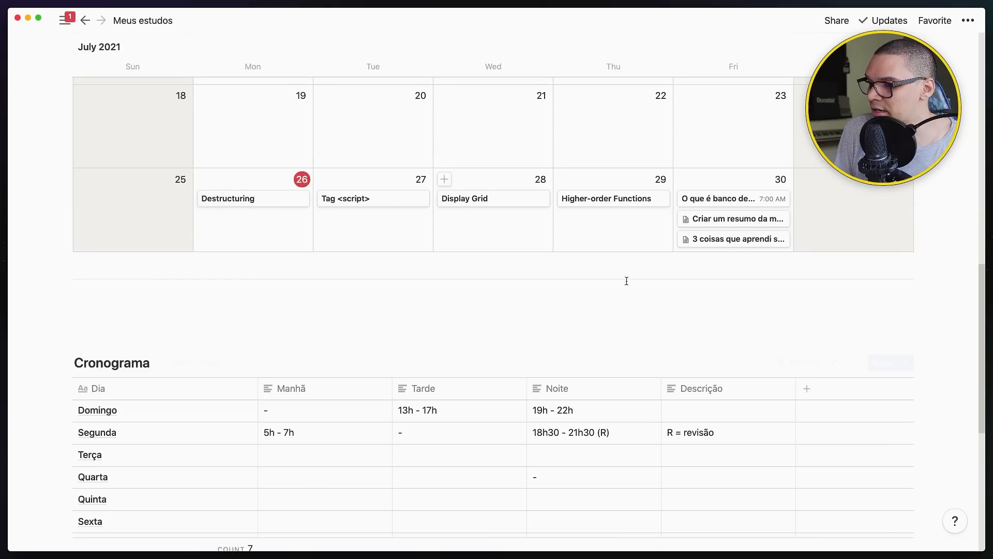
scroll(627, 280, down, 4)
scroll(355, 272, up, 15)
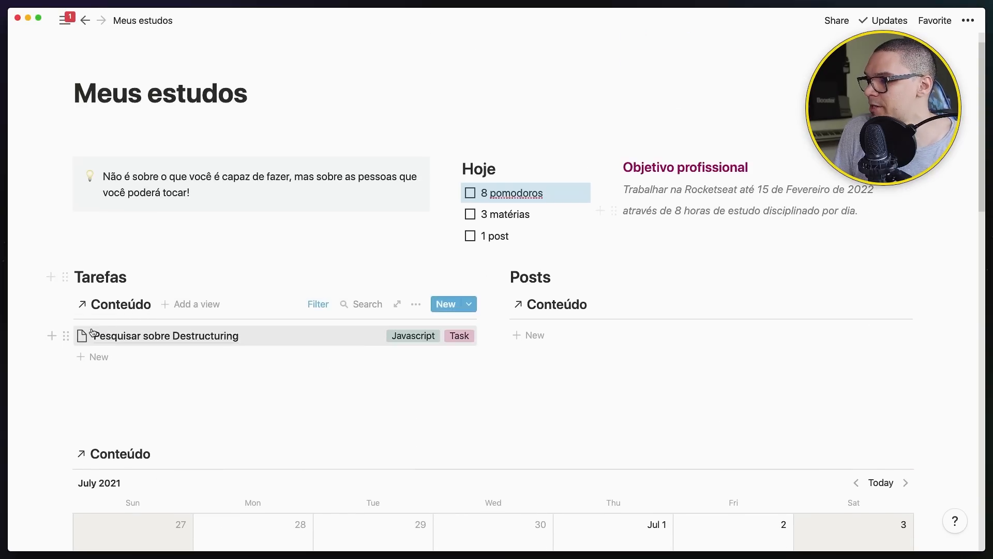
scroll(303, 375, down, 12)
scroll(349, 171, up, 12)
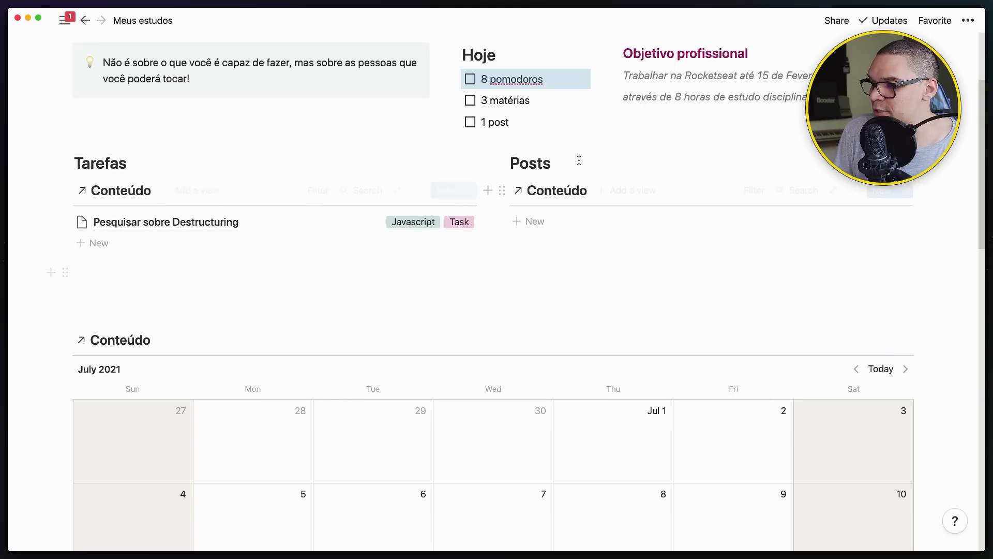
scroll(557, 215, up, 2)
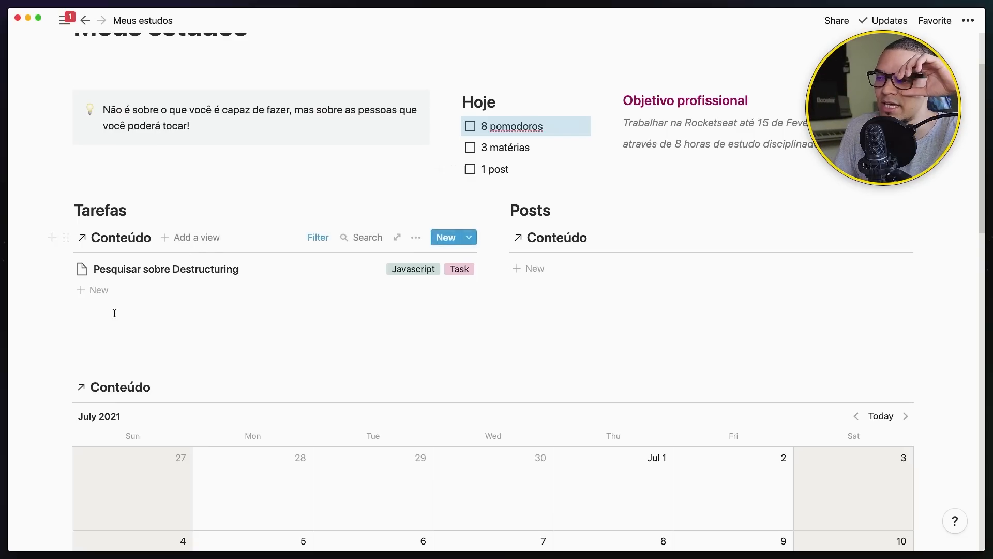
Step: Open the "Pesquisar sobre Destructuring" task to view its properties and empty body, and close it
click(155, 269)
click(334, 345)
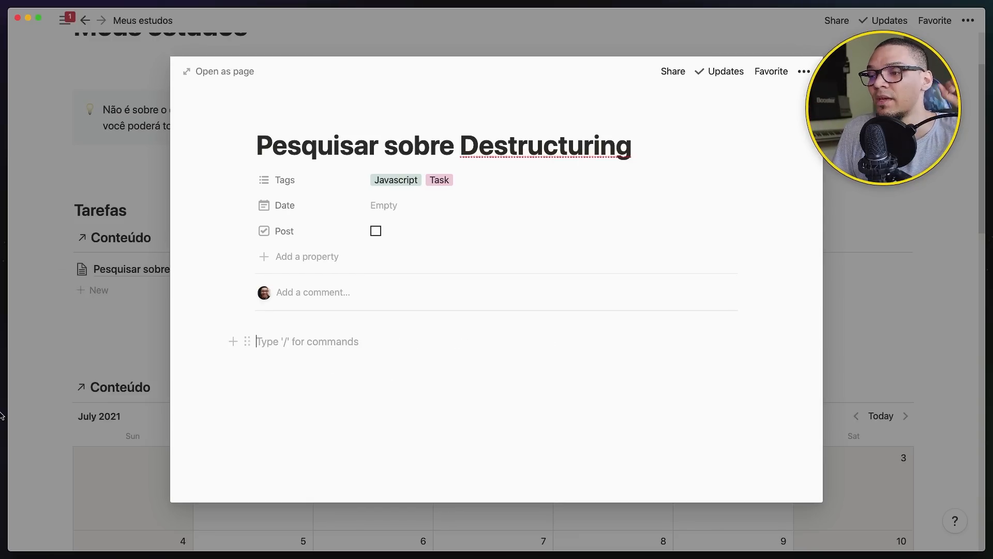
key(Escape)
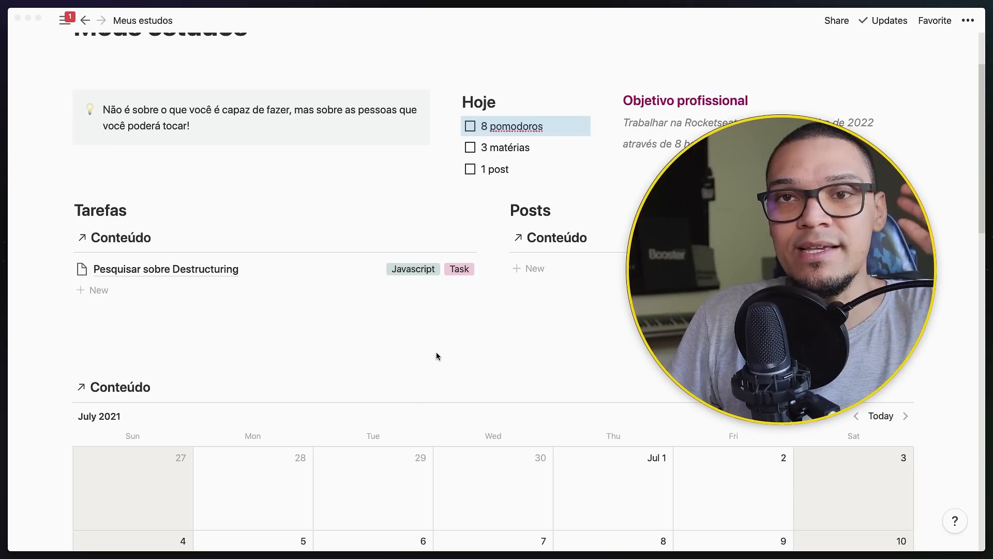
Step: Expand the Database toggle below the Cronograma table to view the Conteúdo entries, and collapse it
scroll(438, 343, down, 10)
scroll(162, 302, down, 5)
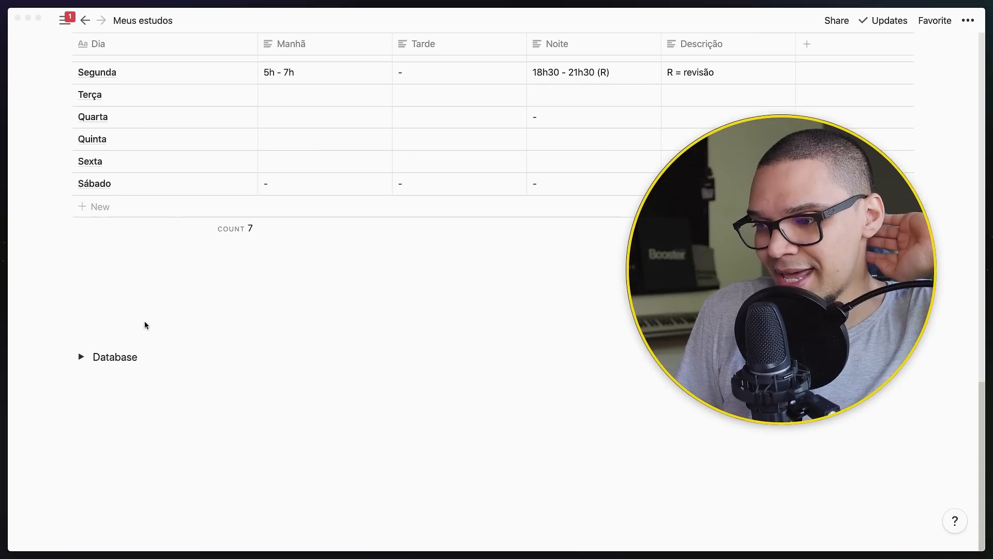
click(82, 356)
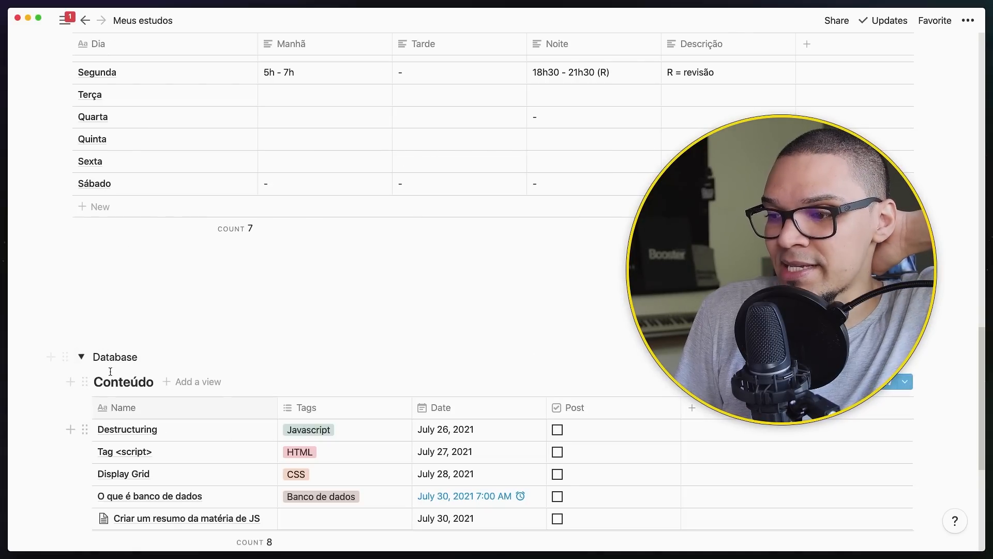
click(81, 356)
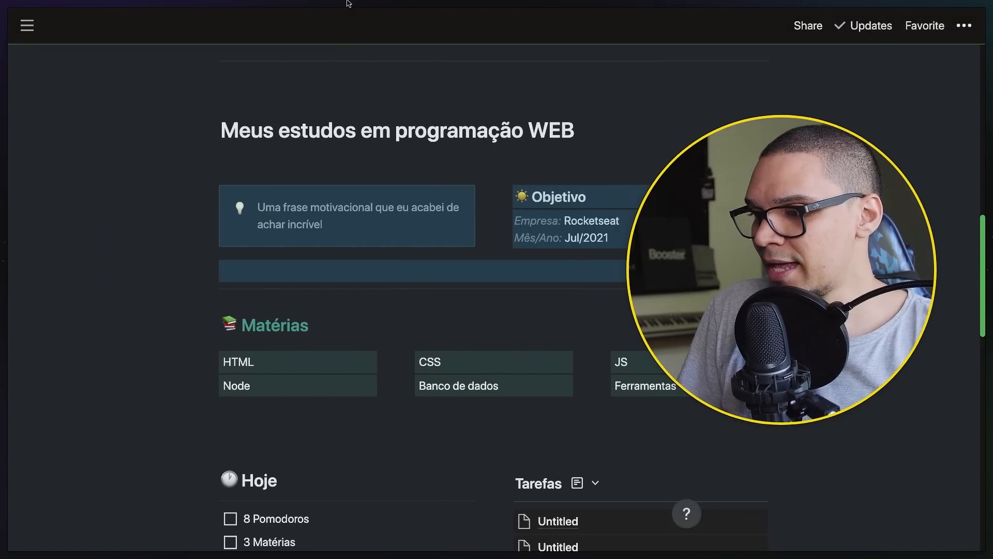
Step: Search the other, dark-themed workspace for "harves" and open its harvesting page
key(super+k)
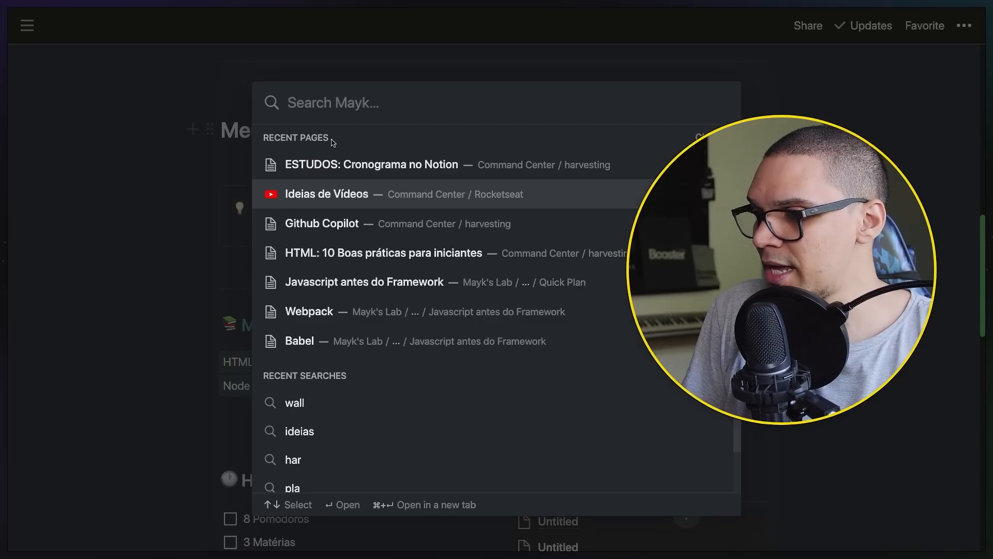
text(harves)
key(Return)
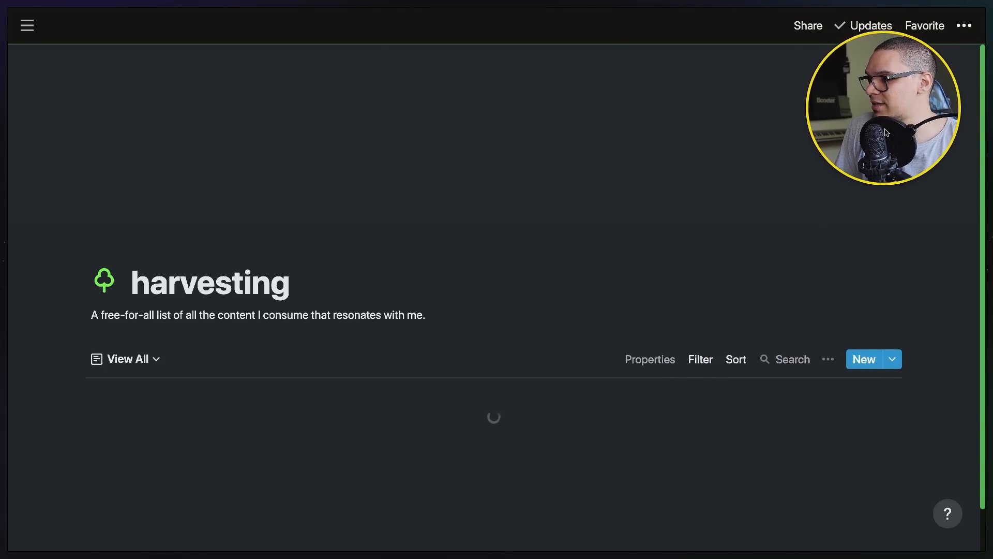
scroll(709, 172, down, 1)
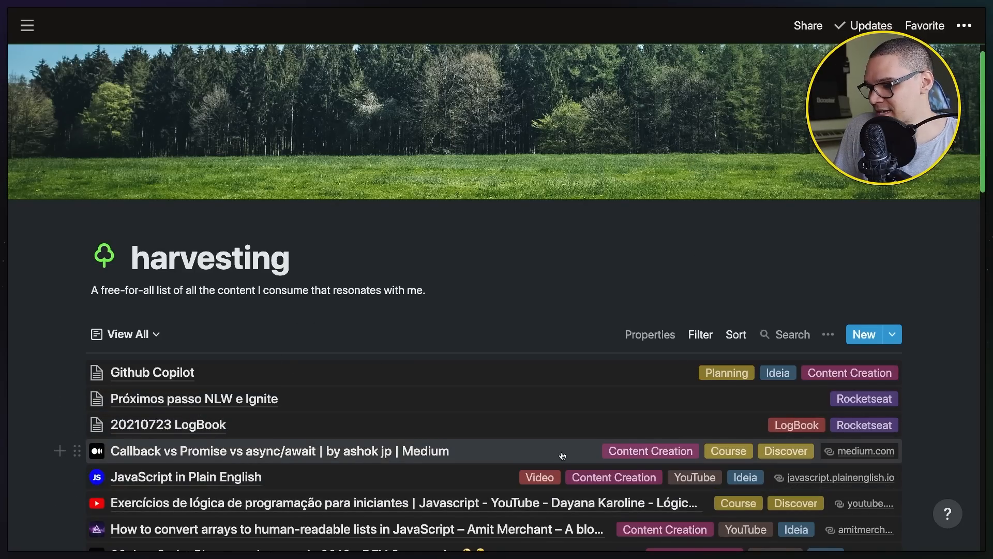
Step: Open the "Callback vs Promise vs async/await" entry, reveal its 11 hidden properties, and examine its saved article and property list
click(374, 451)
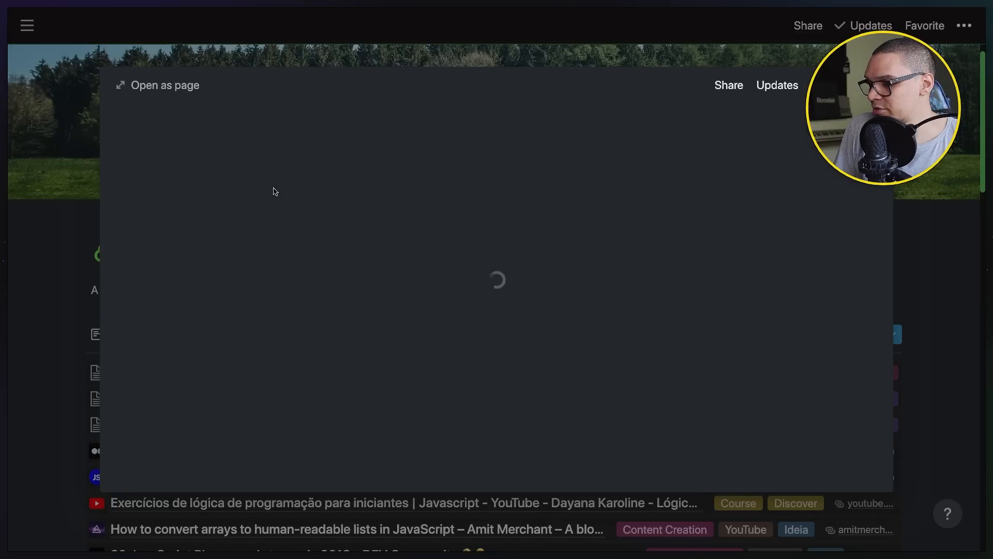
scroll(329, 237, down, 12)
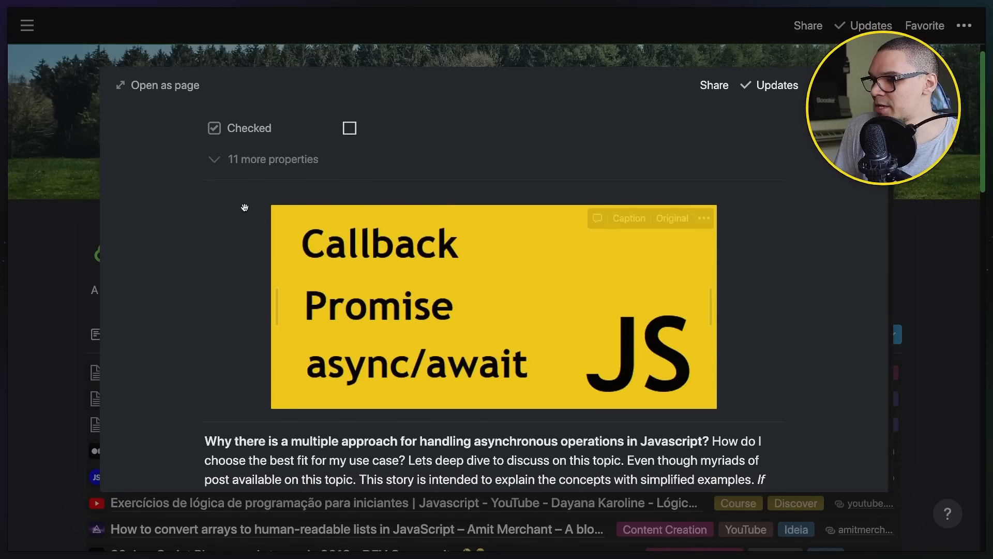
scroll(329, 237, up, 15)
scroll(254, 372, down, 2)
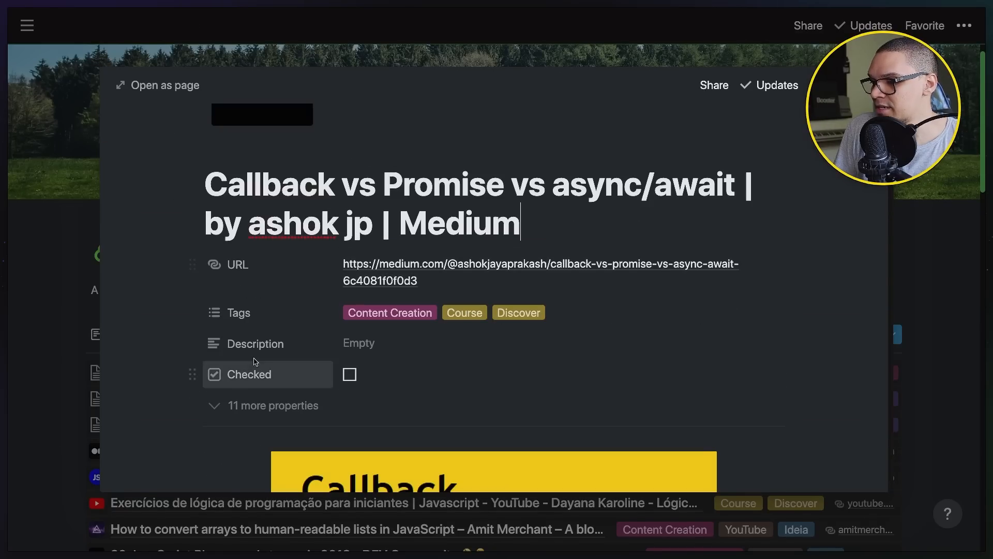
click(252, 406)
scroll(252, 405, down, 2)
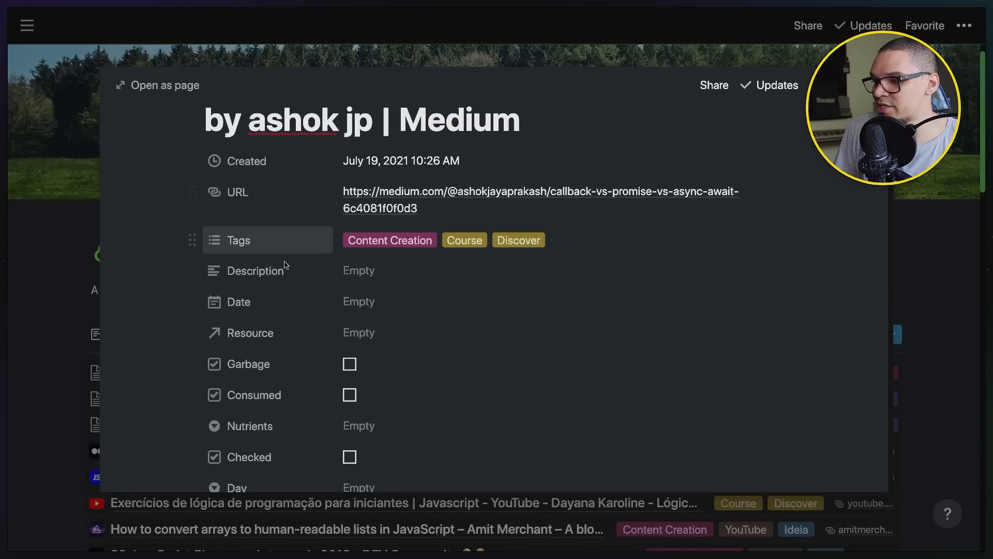
scroll(263, 303, down, 2)
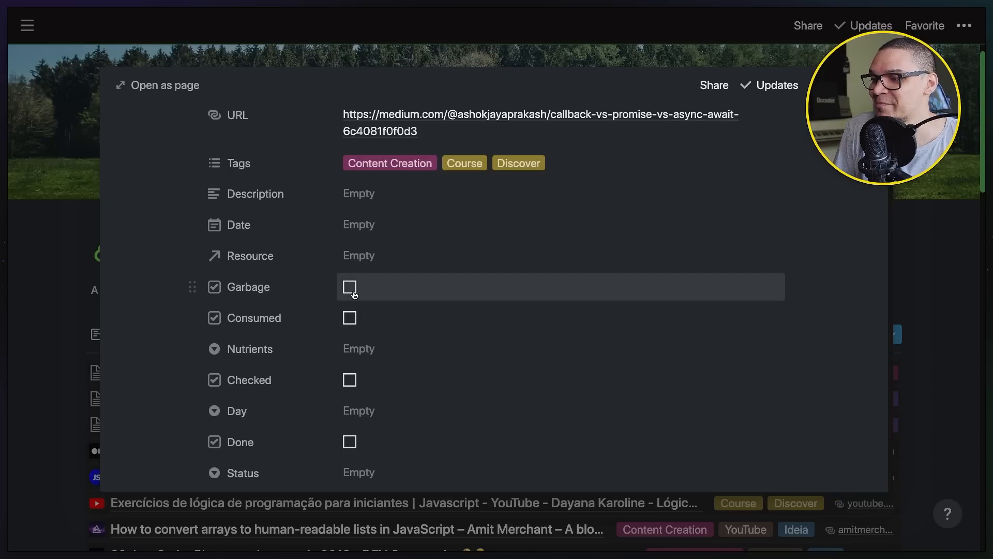
scroll(357, 287, down, 2)
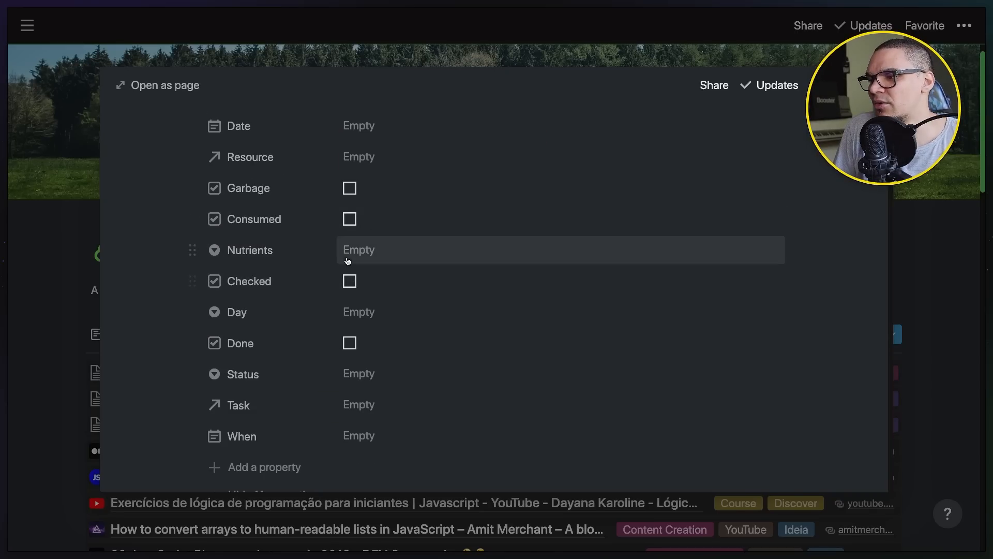
Step: Set the article entry's Nutrients rating to 5 and close the entry
click(378, 250)
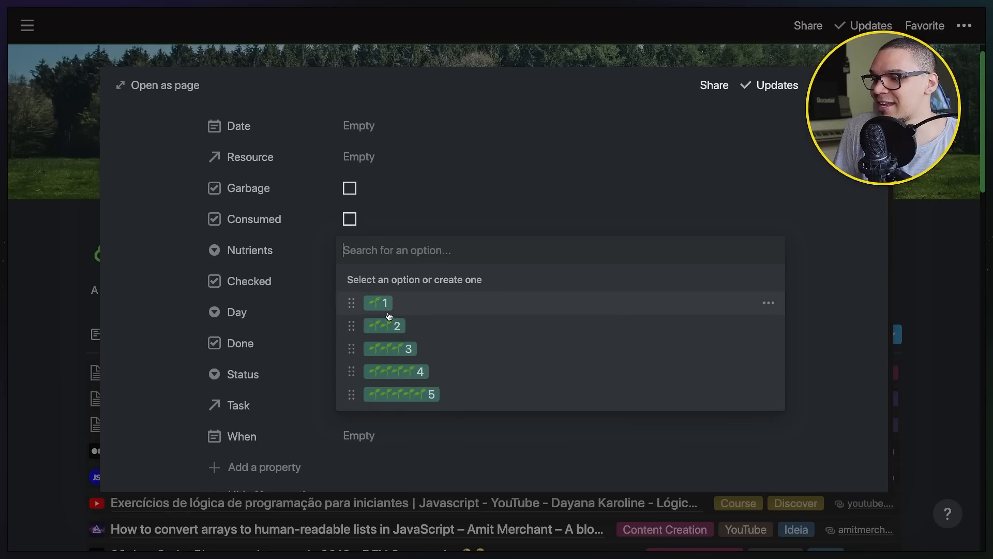
click(404, 393)
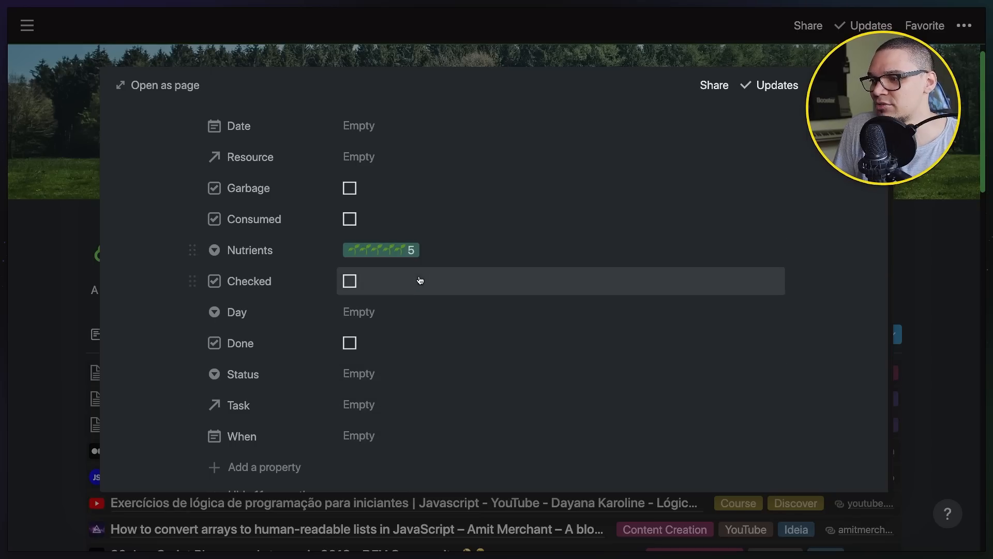
scroll(443, 262, down, 2)
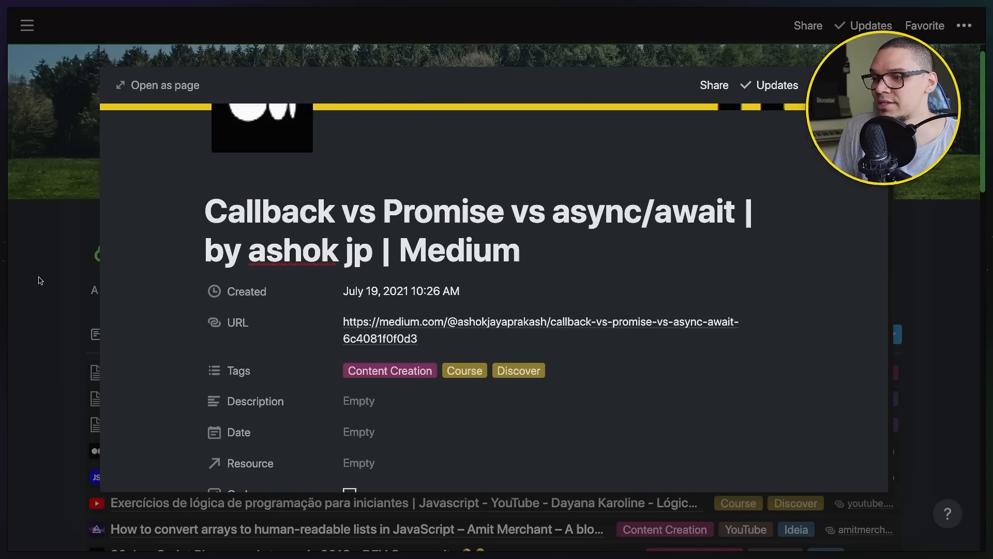
click(40, 280)
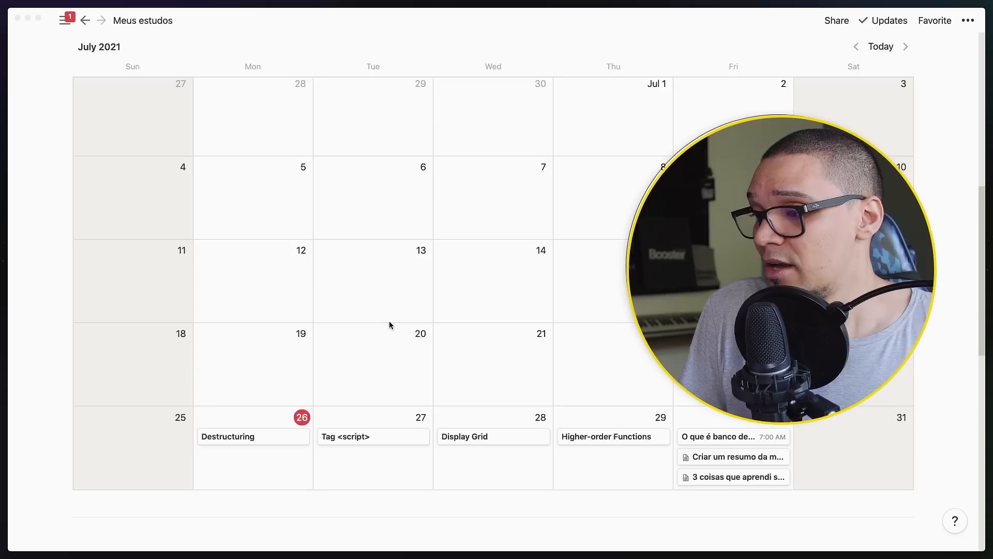
Step: Review the "Meus estudos" page's goals, lists and calendar once more and clear the selection on the "8 pomodoros" item
scroll(389, 323, up, 3)
scroll(395, 334, up, 3)
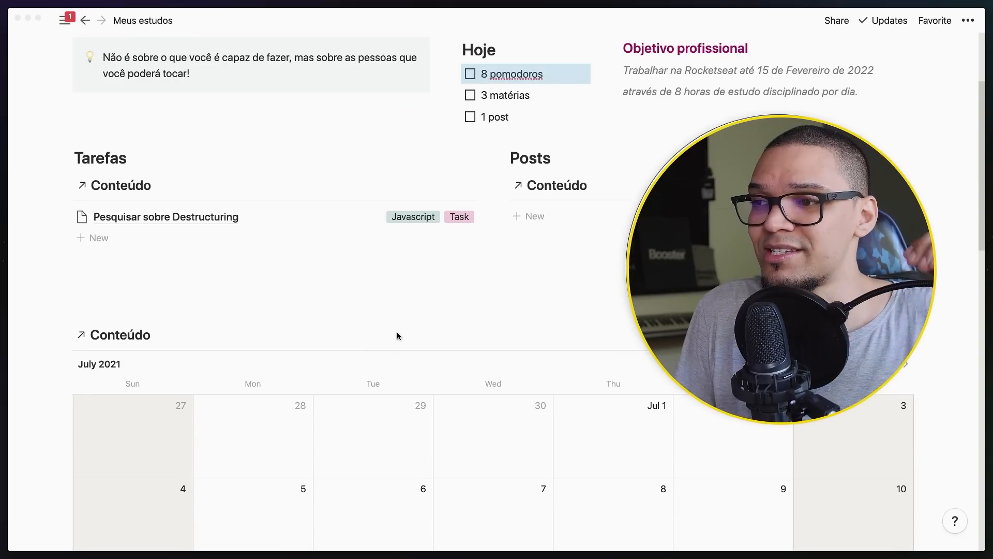
scroll(389, 324, up, 3)
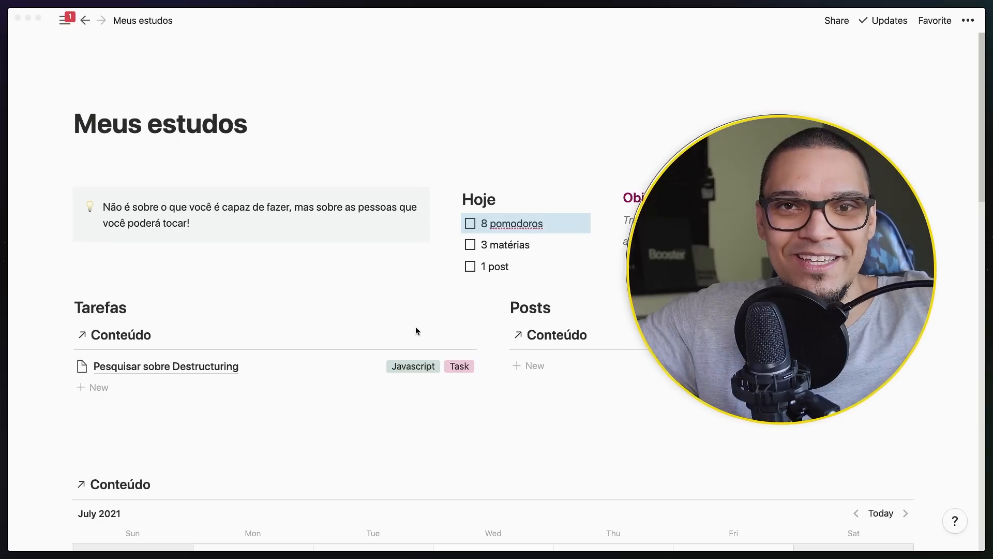
scroll(438, 284, down, 4)
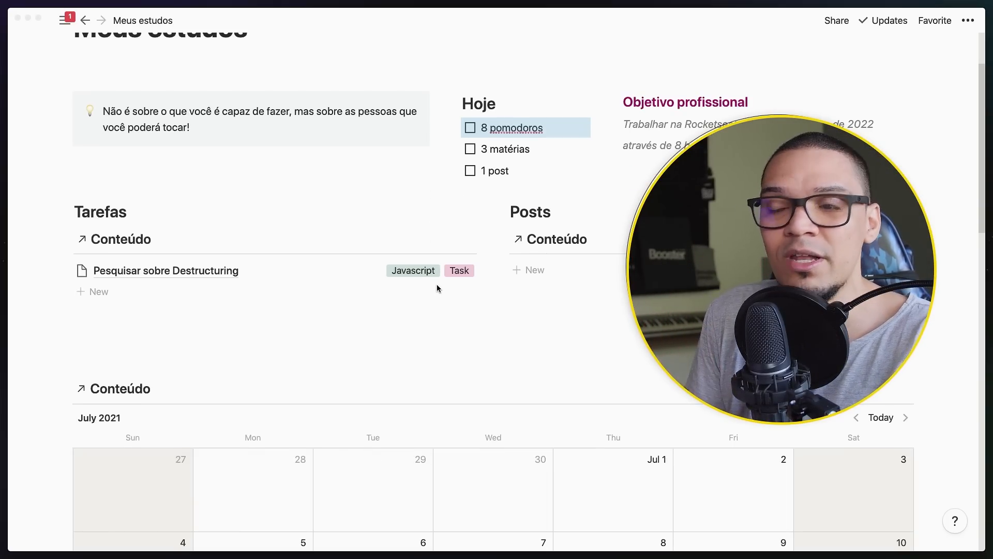
scroll(437, 288, down, 6)
scroll(433, 319, up, 8)
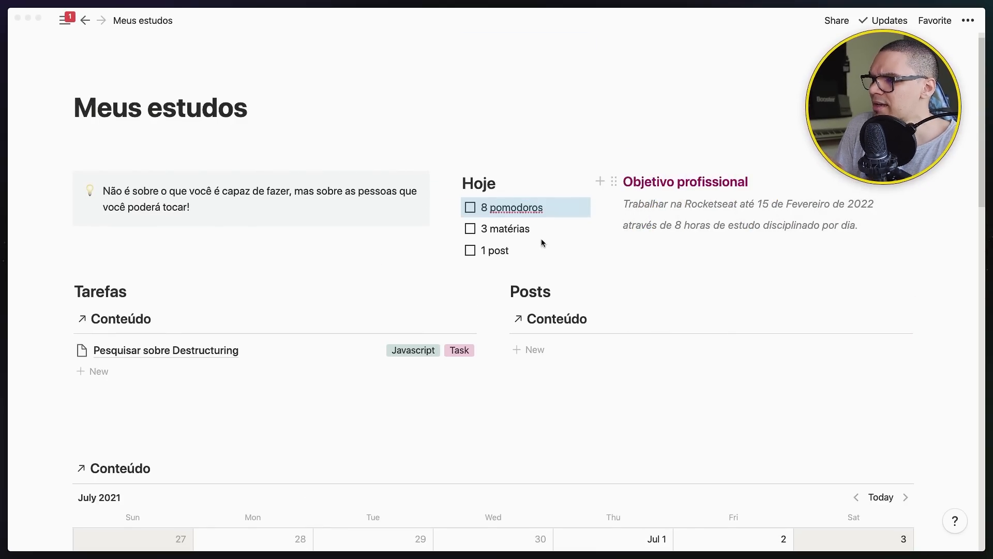
scroll(517, 253, down, 3)
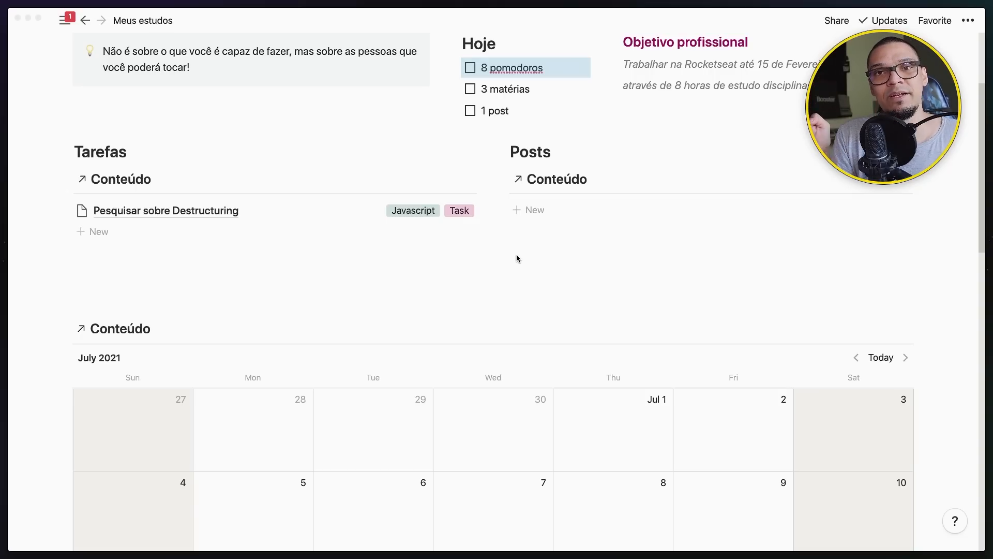
click(805, 118)
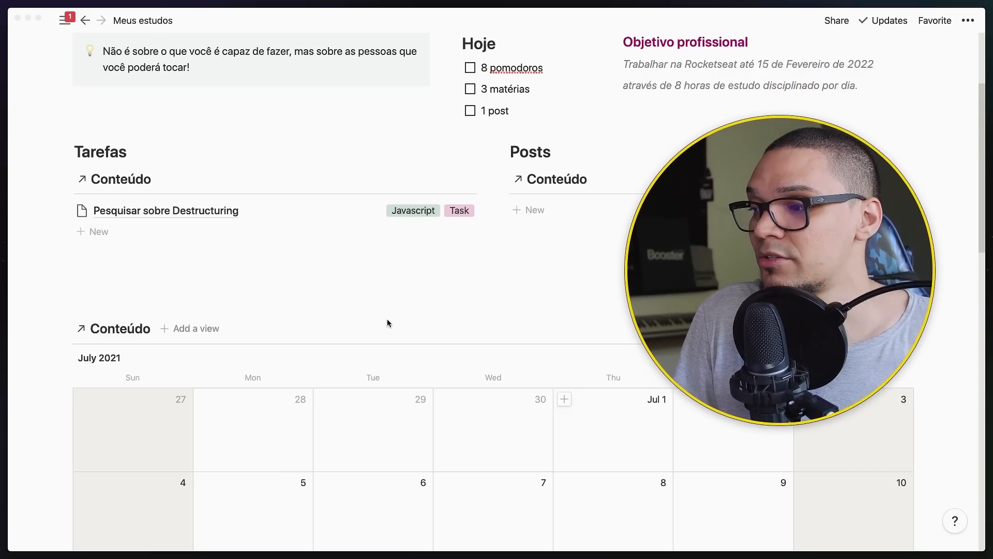